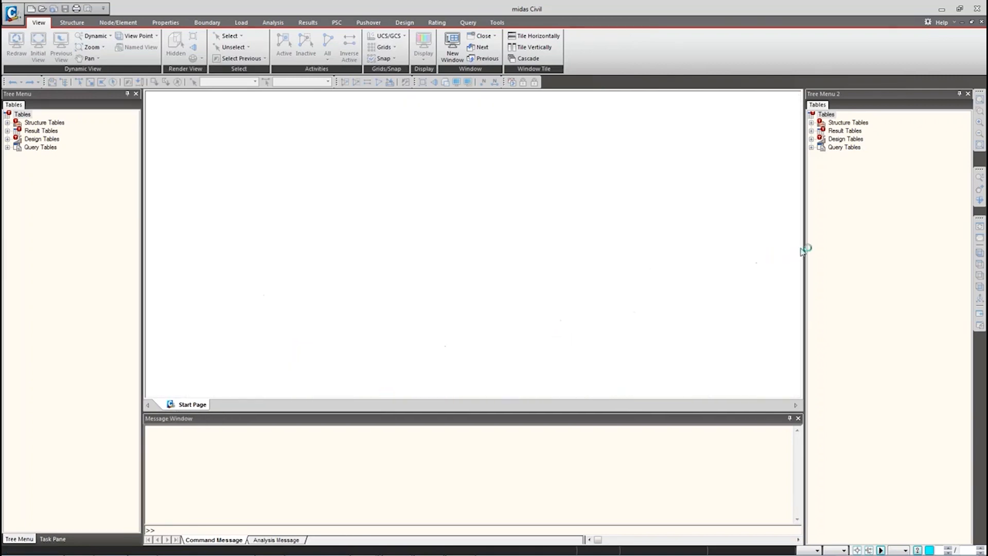
# Step: Resize the tree menu panels and start a new untitled model
pyautogui.moveTo(805, 247); pyautogui.dragTo(817, 247)
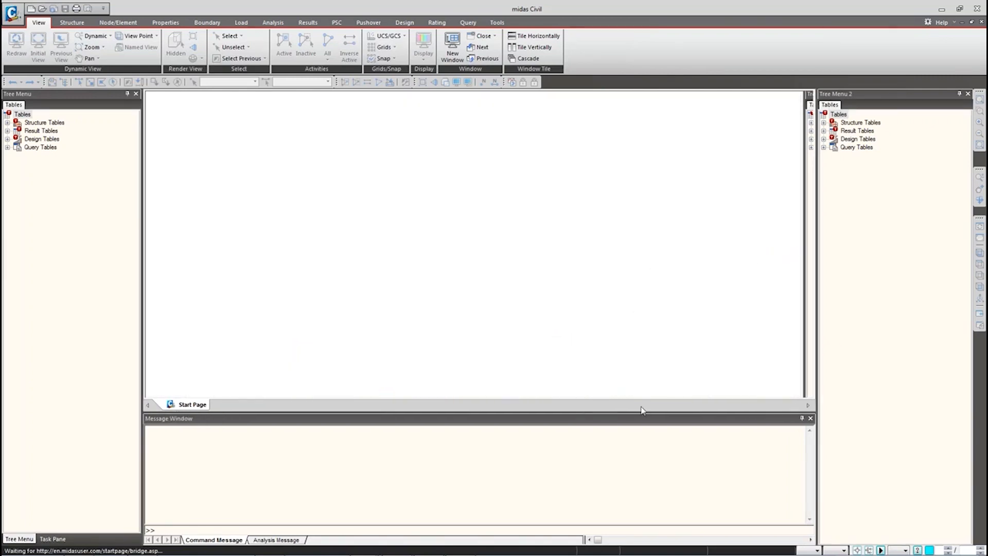
pyautogui.moveTo(640, 412); pyautogui.dragTo(640, 465)
pyautogui.click(12, 11)
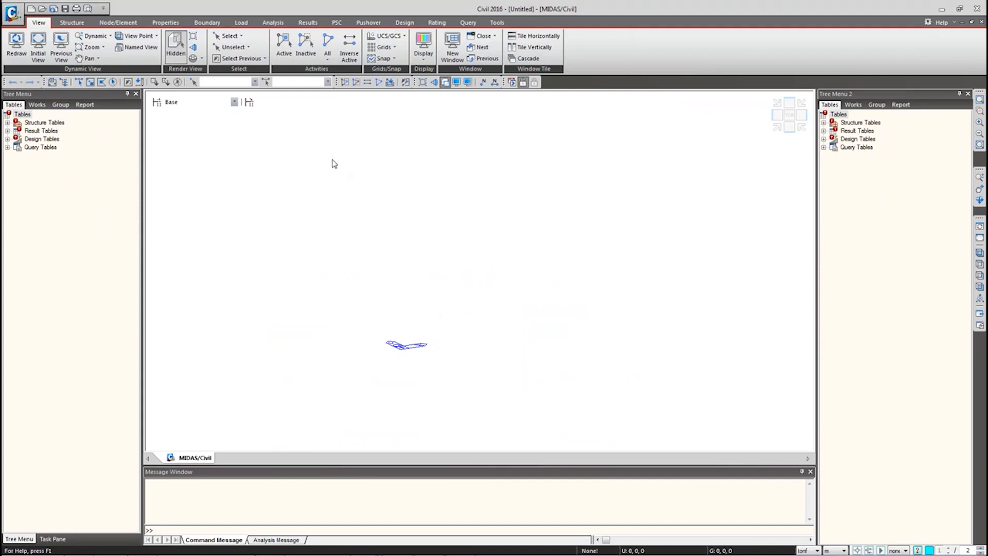
# Step: Review the force and length unit lists, keeping tonf and m
pyautogui.click(813, 550)
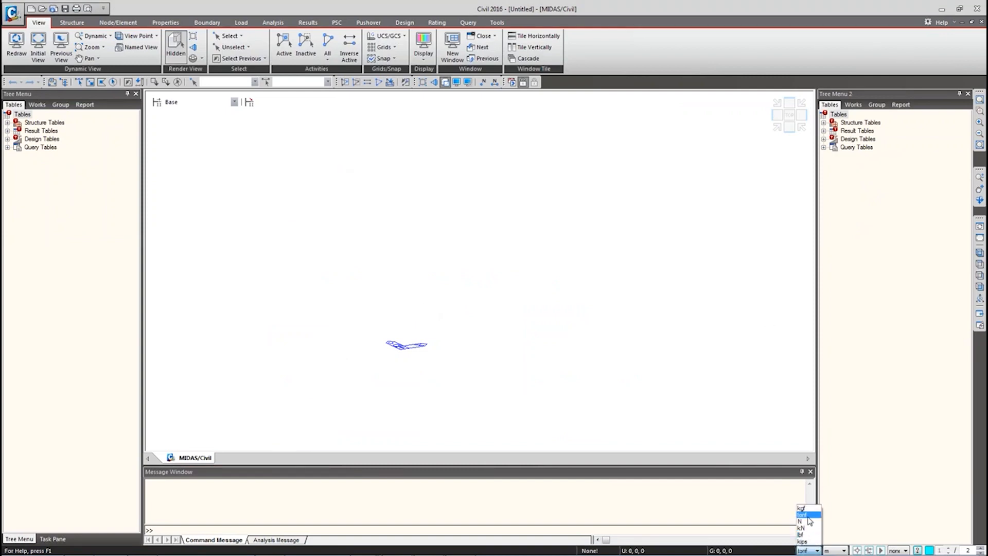
pyautogui.click(832, 552)
pyautogui.click(834, 551)
pyautogui.click(811, 552)
pyautogui.click(810, 552)
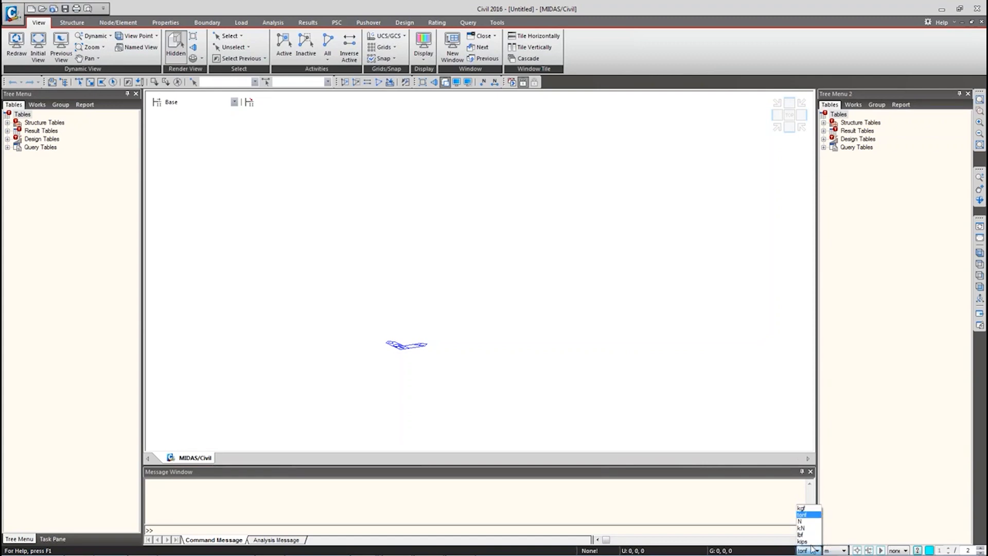
pyautogui.click(758, 452)
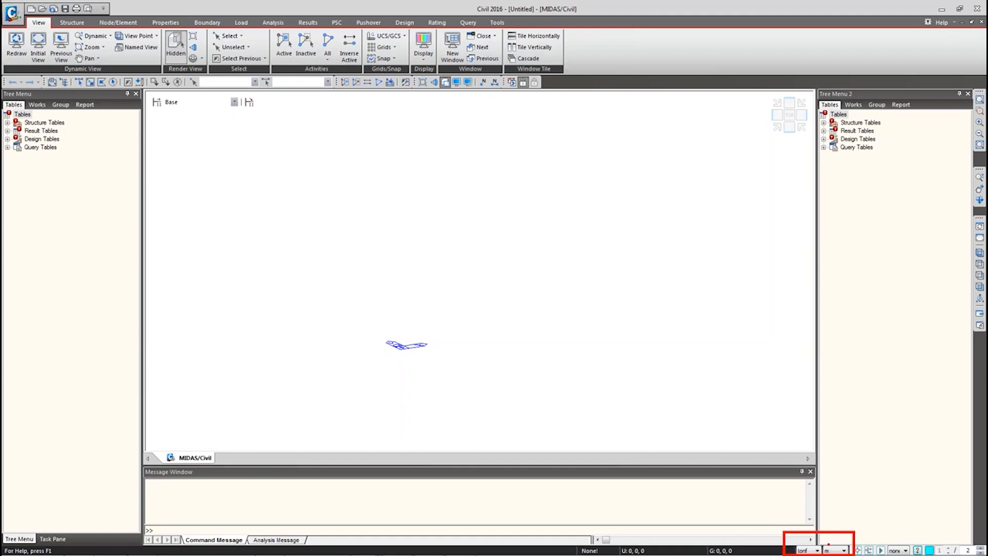
pyautogui.press('Escape')
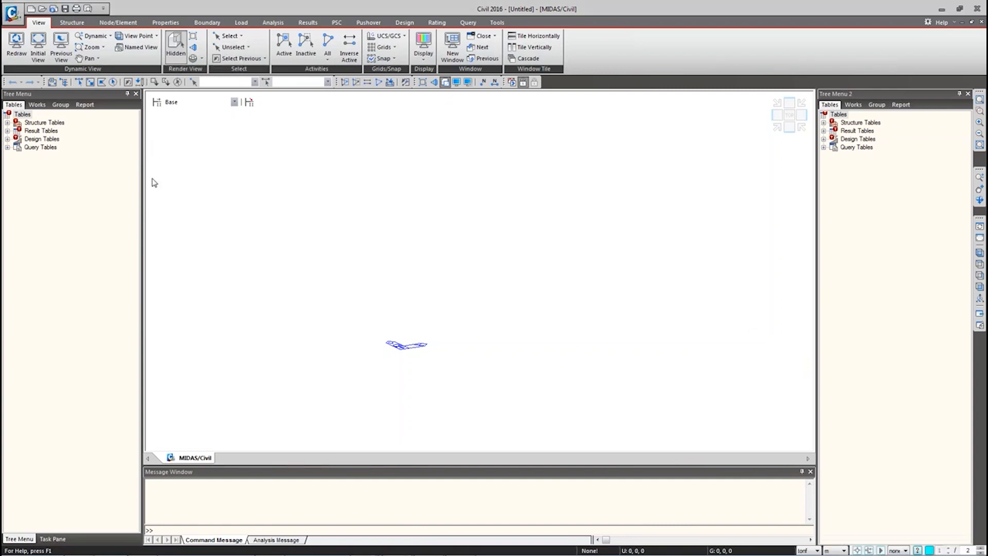
# Step: Open the Material properties window from the canvas shortcut menu and move it aside
pyautogui.click(167, 21)
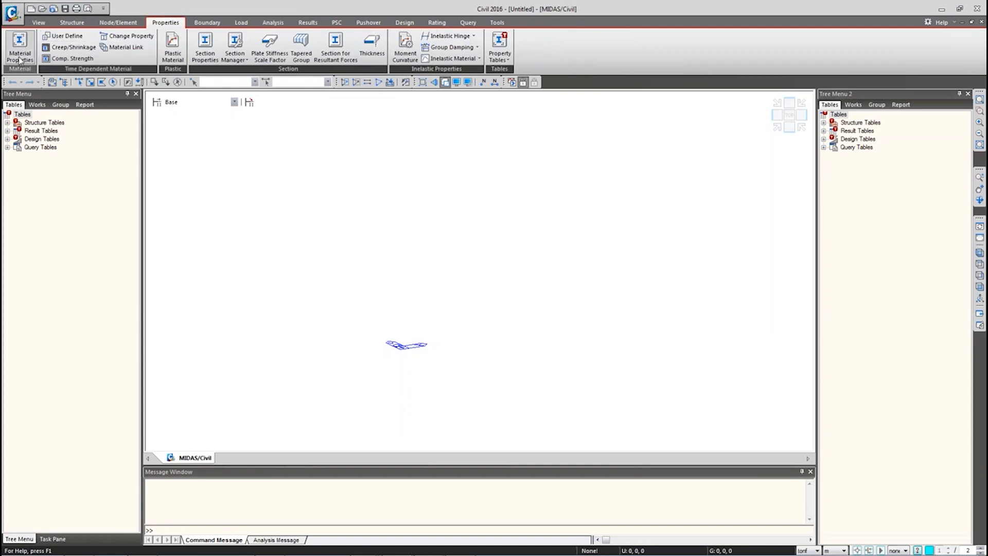
pyautogui.rightClick(320, 205)
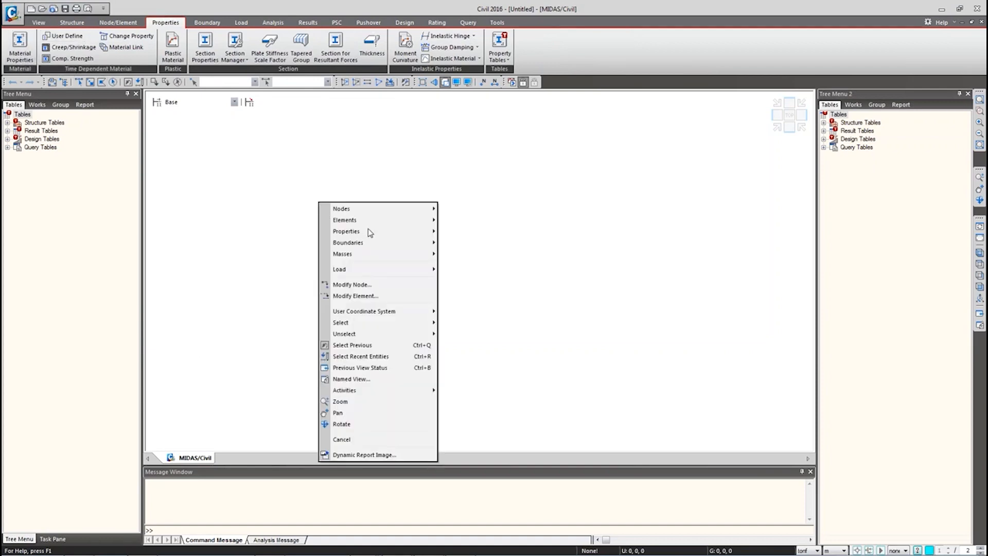
pyautogui.moveTo(370, 232)
pyautogui.click(450, 232)
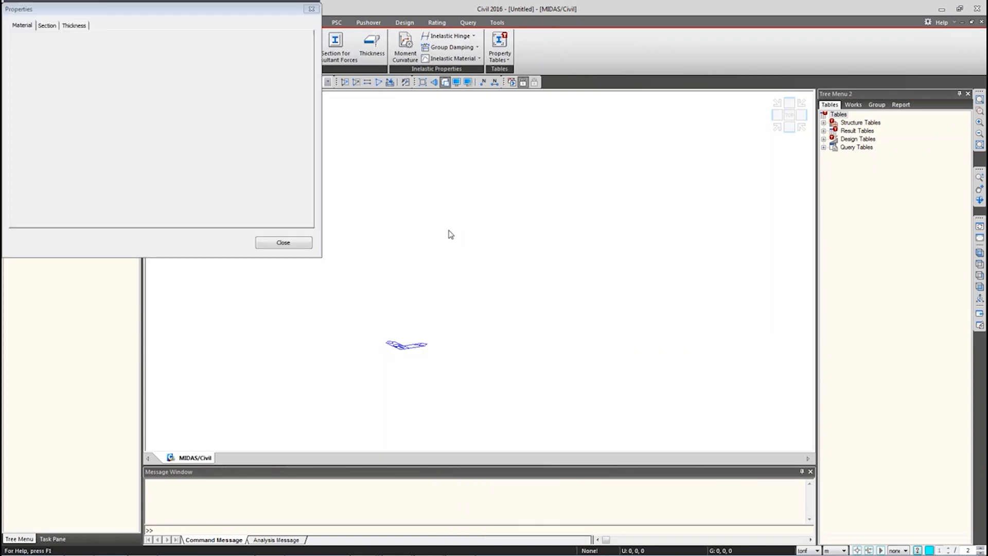
pyautogui.moveTo(106, 10); pyautogui.dragTo(137, 49)
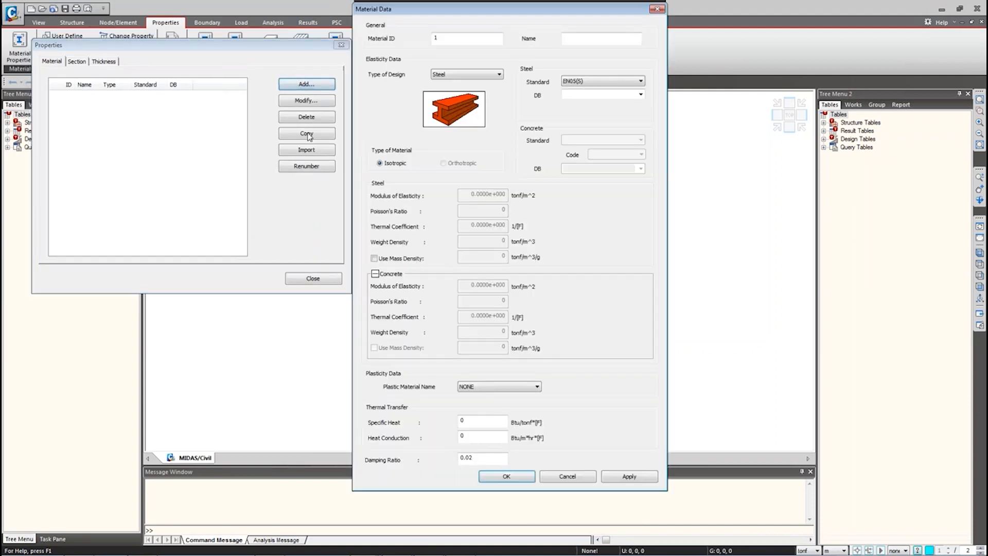
# Step: Preview a new material's Type of Design (Steel) and close the form without saving
pyautogui.click(436, 75)
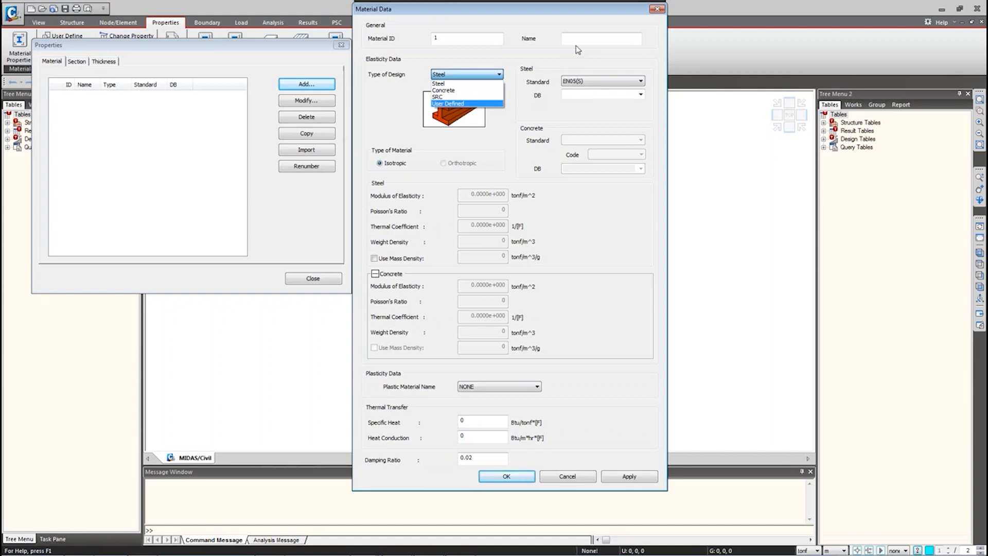
pyautogui.click(656, 12)
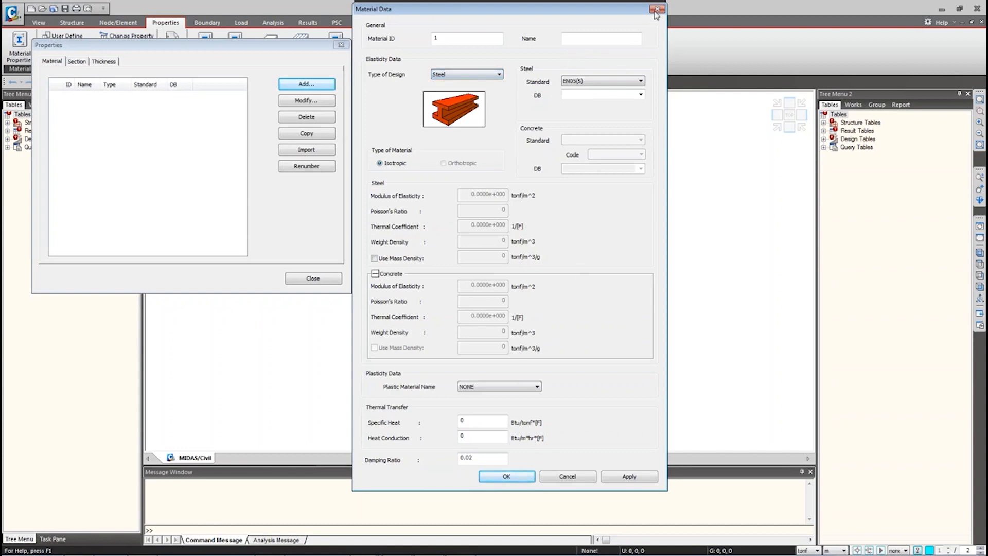
pyautogui.click(657, 12)
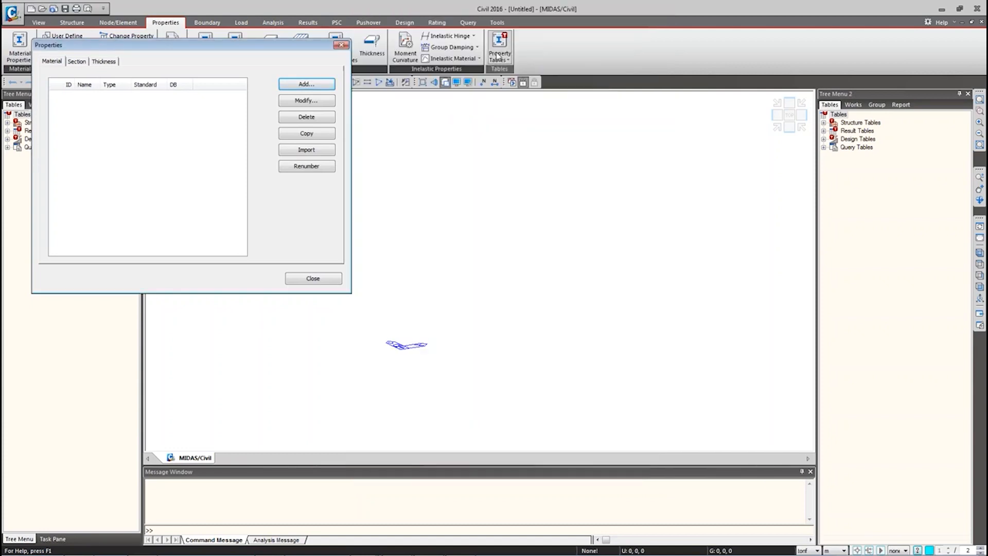
# Step: Import Cable, Hanger, Deck and Pylon from 3 Suspension Bridge Construction and view Cable's data
pyautogui.click(296, 151)
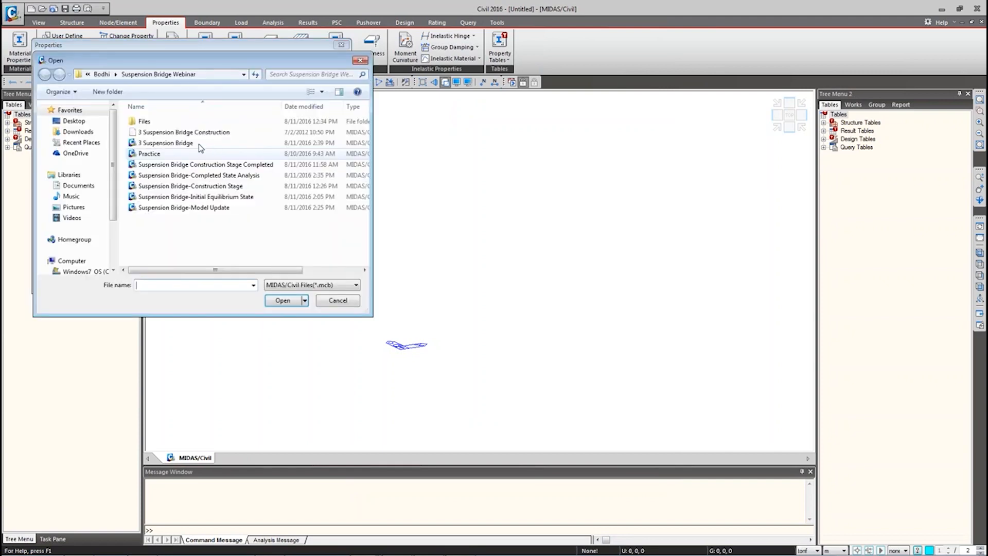
pyautogui.doubleClick(196, 135)
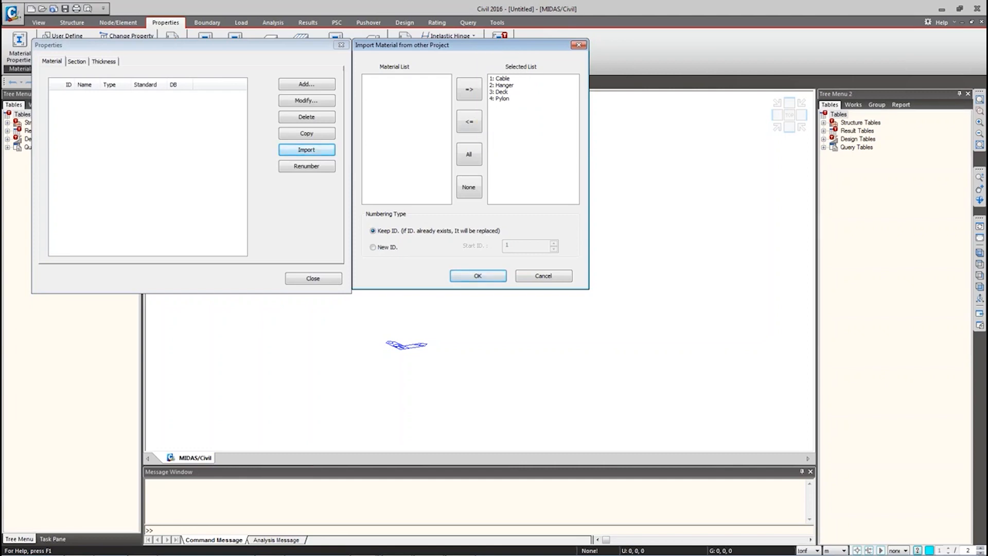
pyautogui.click(478, 277)
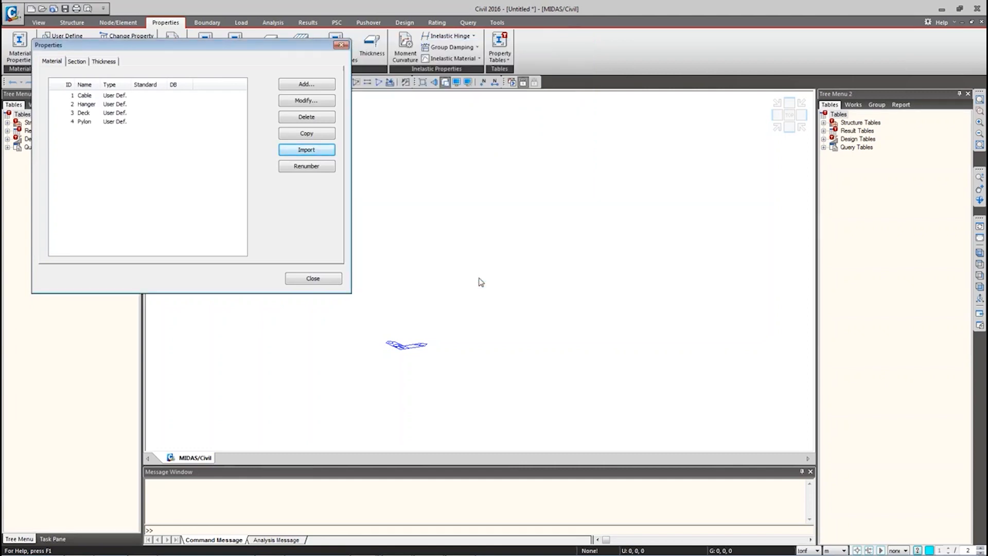
pyautogui.doubleClick(90, 96)
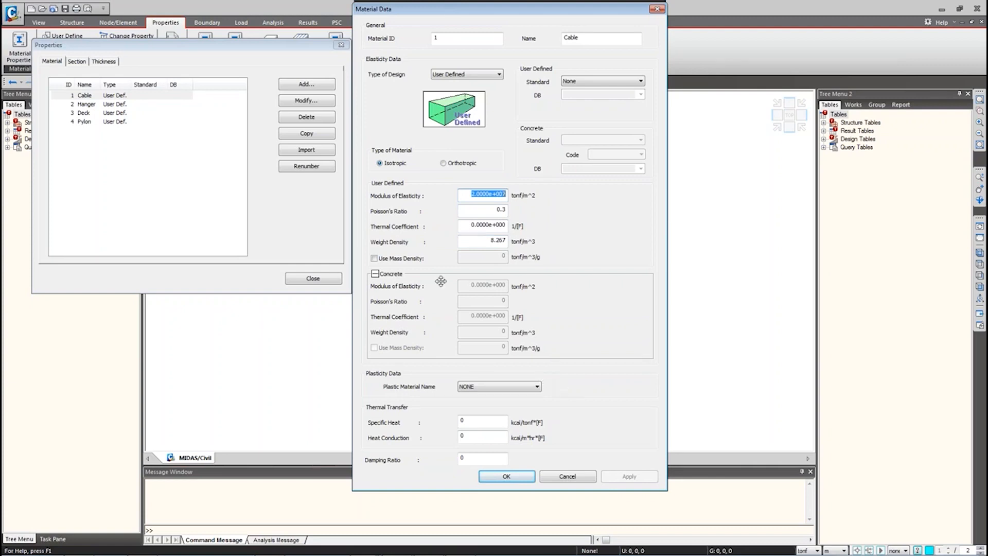
# Step: Close Cable's data, confirm Deck has zero weight density, and centre the Properties window
pyautogui.click(568, 477)
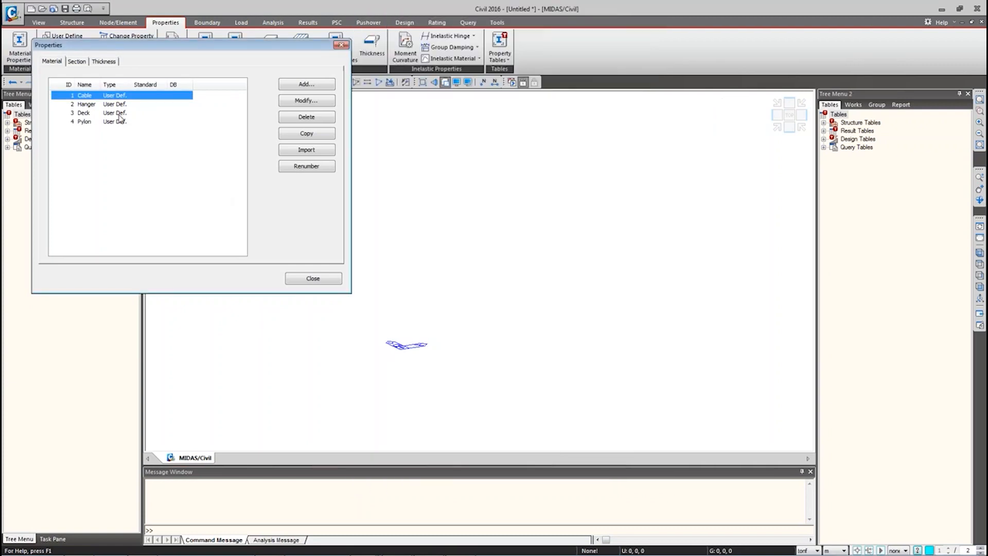
pyautogui.doubleClick(92, 114)
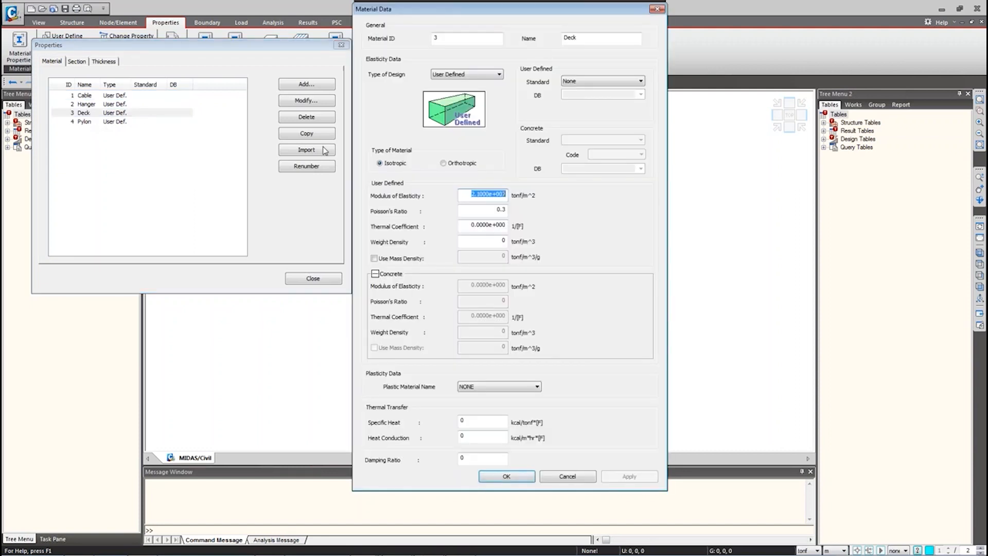
pyautogui.keyDown('ctrl'); pyautogui.moveTo(352, 228); pyautogui.dragTo(550, 252); pyautogui.keyUp('ctrl')
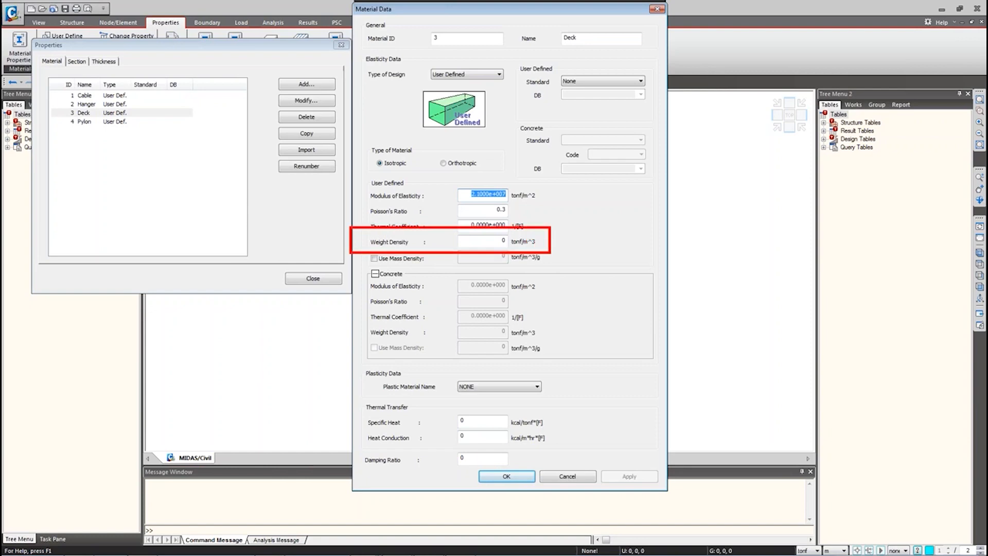
pyautogui.write('zero weight')
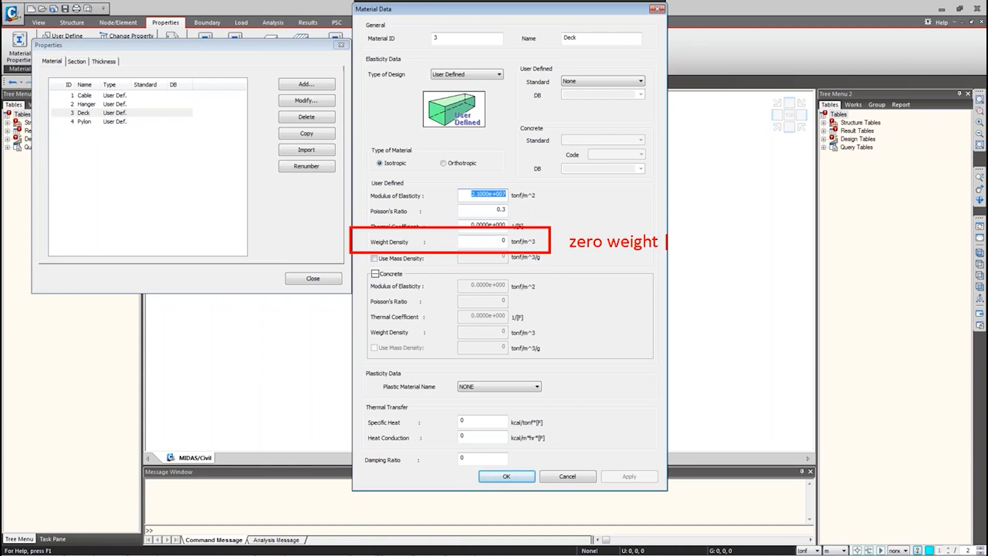
pyautogui.write(' density')
pyautogui.click(568, 476)
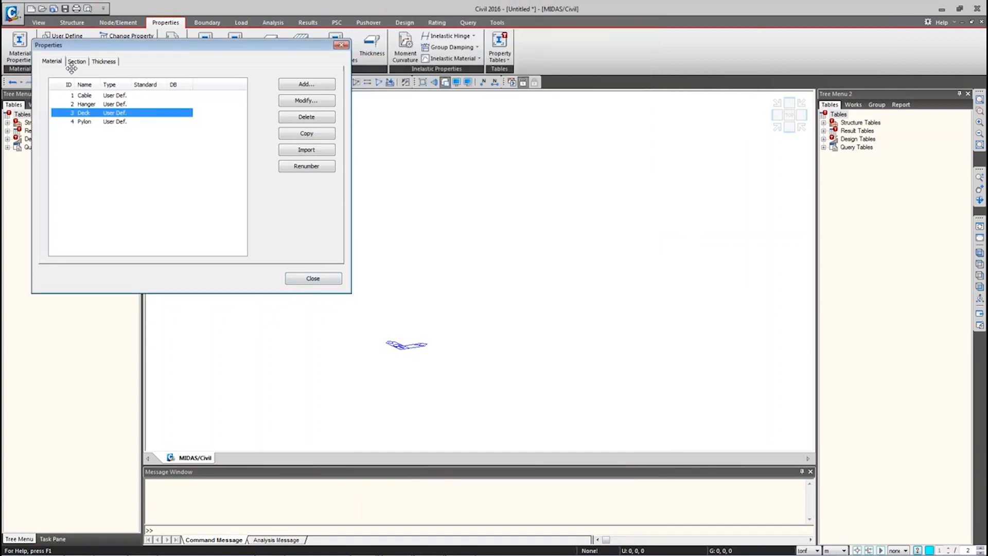
pyautogui.moveTo(67, 46); pyautogui.dragTo(205, 109)
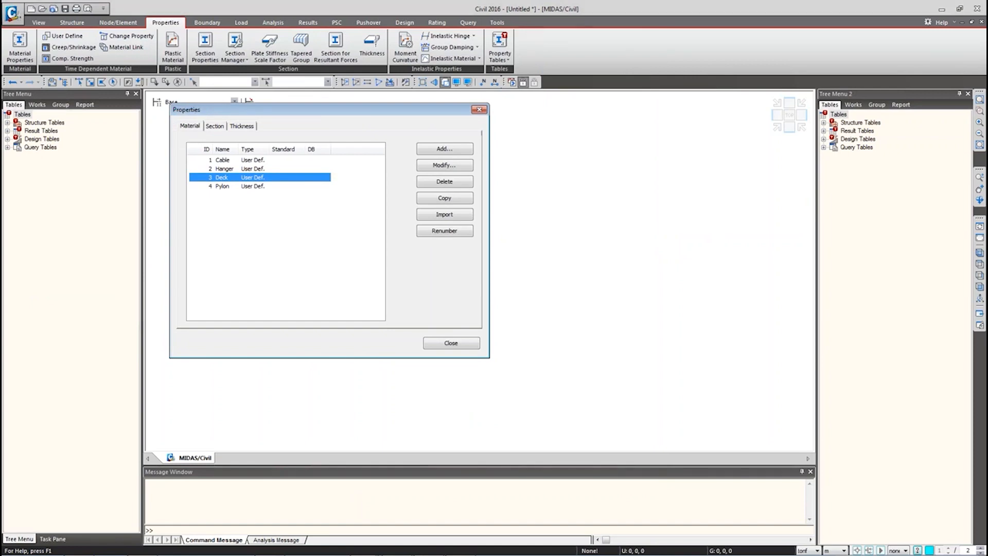
# Step: On the Section tab, preview a new I-Section form and close it without saving
pyautogui.click(213, 126)
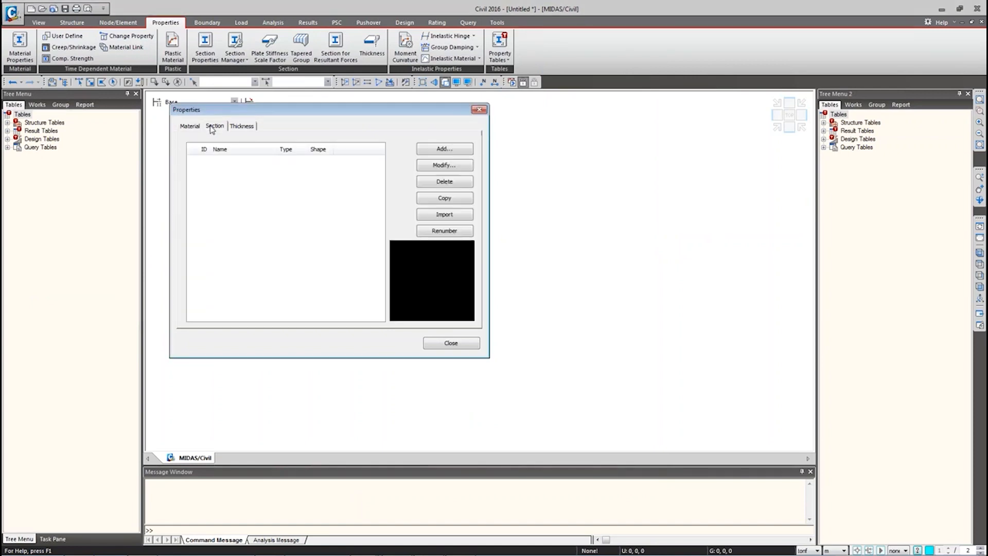
pyautogui.click(445, 150)
pyautogui.moveTo(242, 125); pyautogui.dragTo(366, 41)
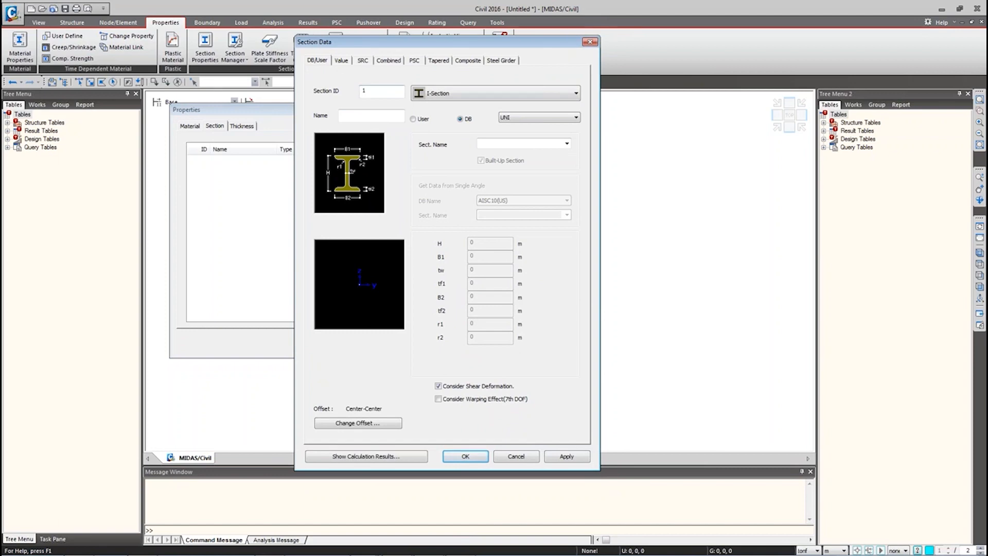
pyautogui.click(489, 93)
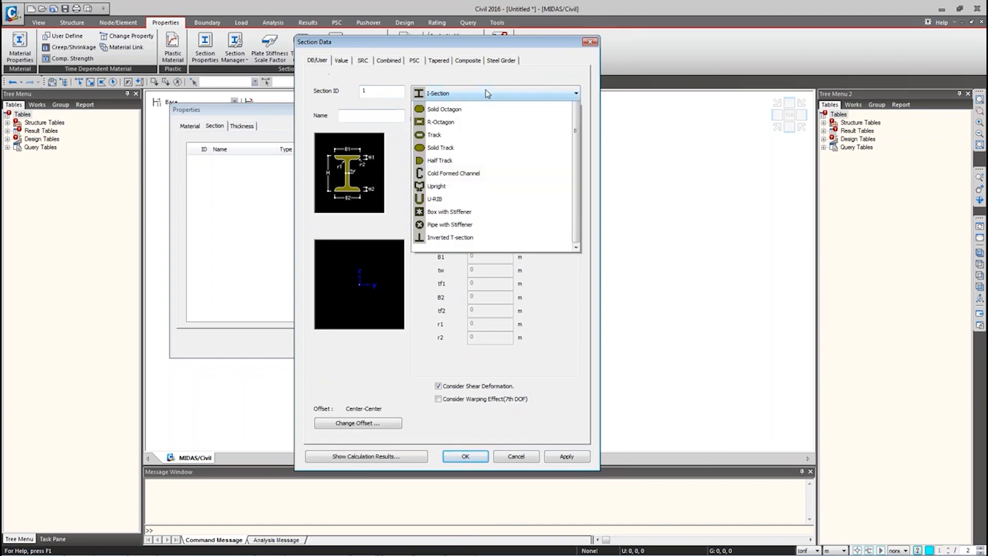
pyautogui.click(521, 84)
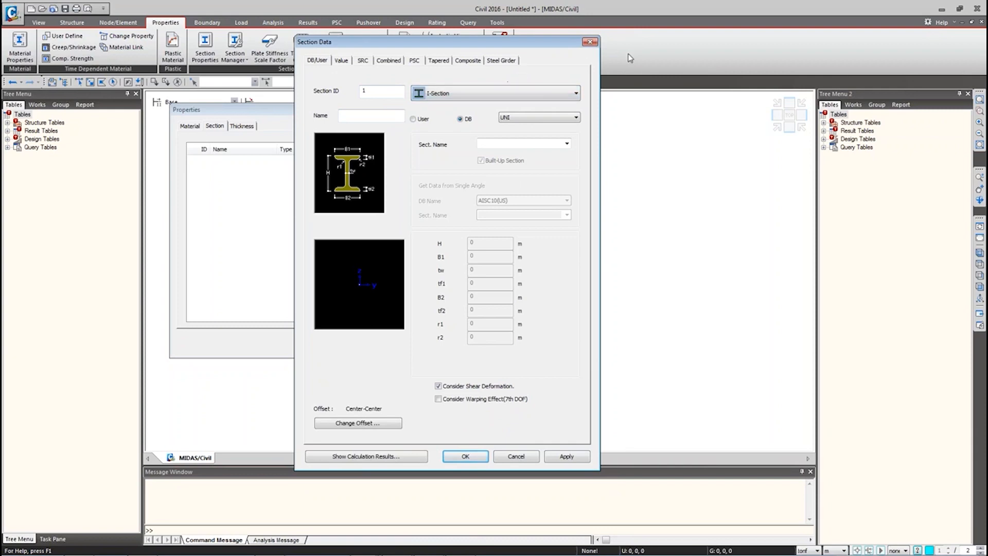
pyautogui.click(590, 43)
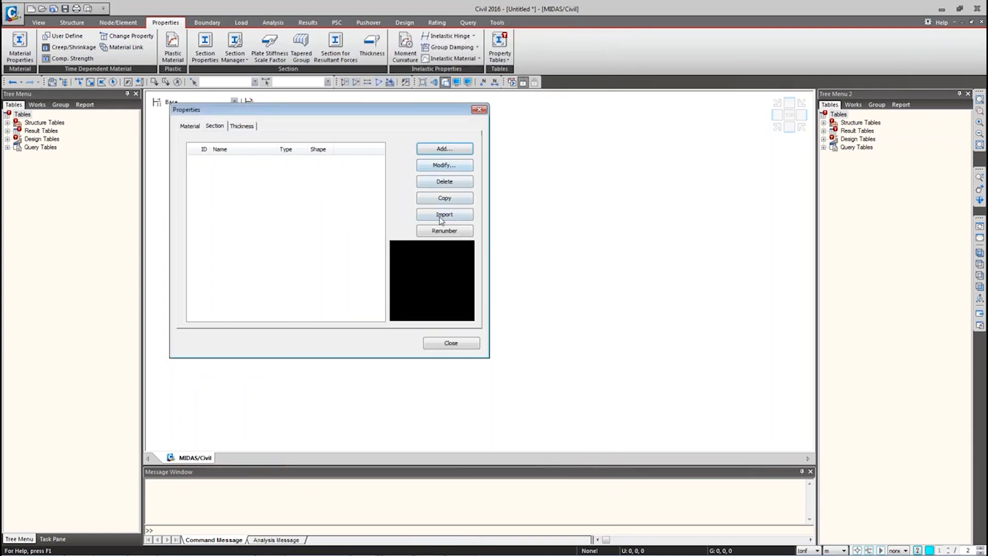
# Step: Import Cable, Hanger, Deck, Pylon and Pylon-trans sections from 3 Suspension Bridge Construction
pyautogui.click(443, 215)
pyautogui.click(288, 183)
pyautogui.doubleClick(289, 183)
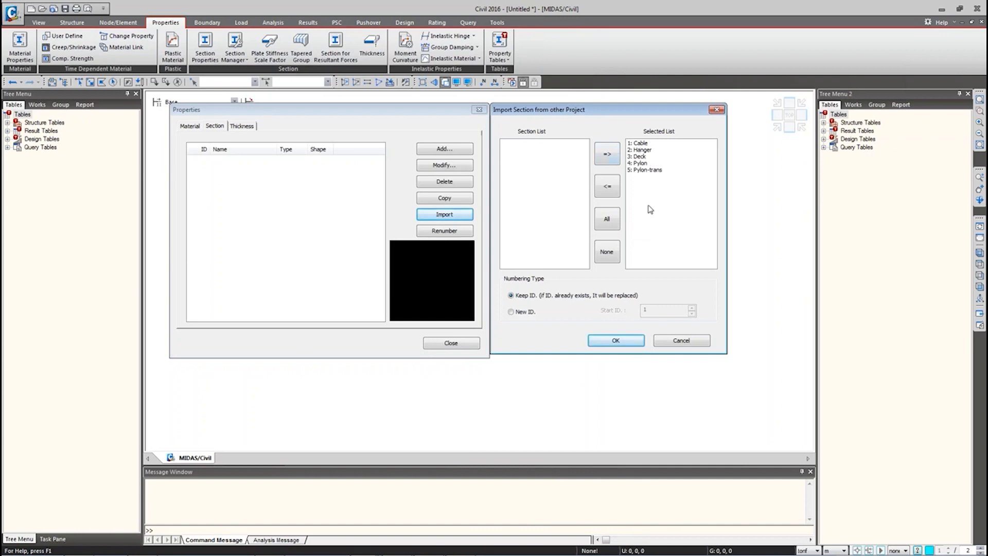
pyautogui.click(642, 163)
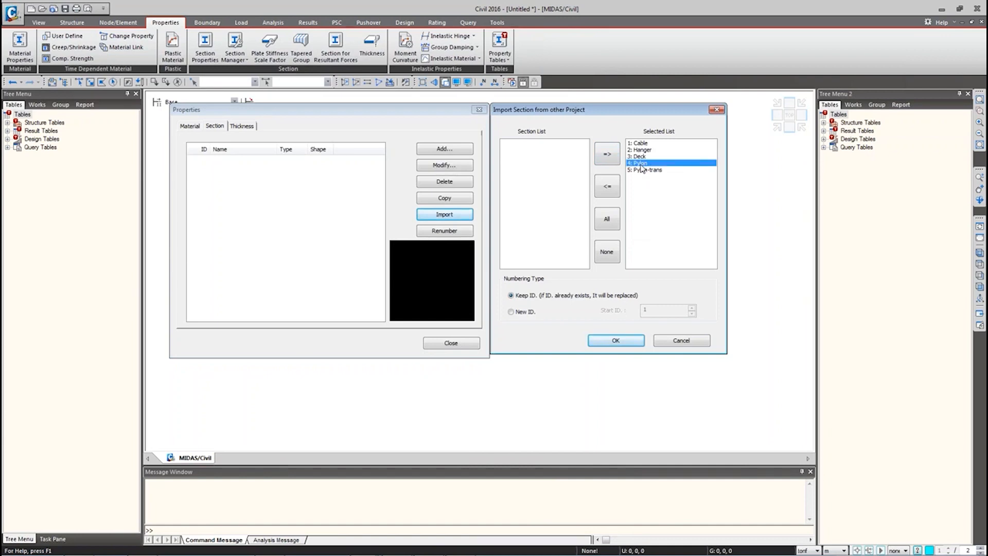
pyautogui.click(616, 194)
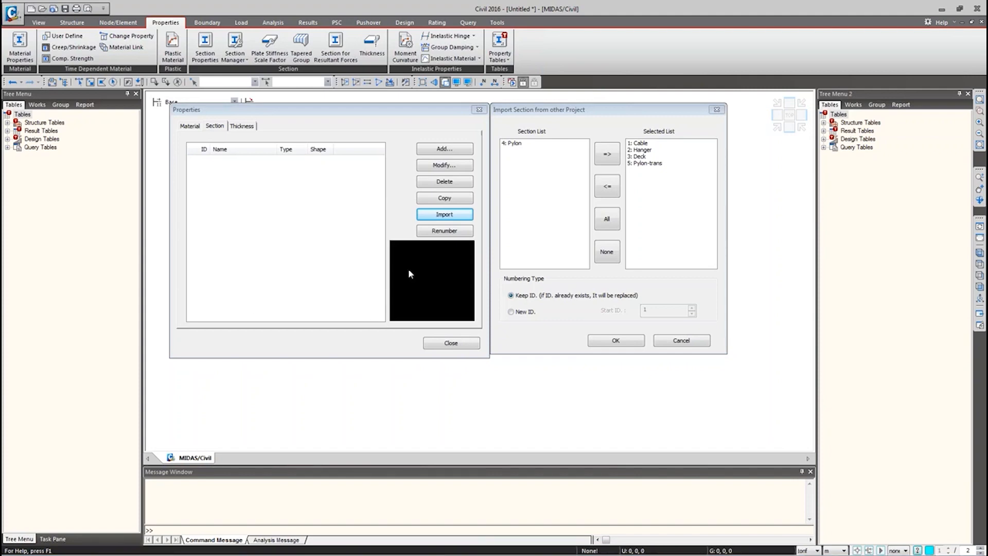
pyautogui.click(682, 193)
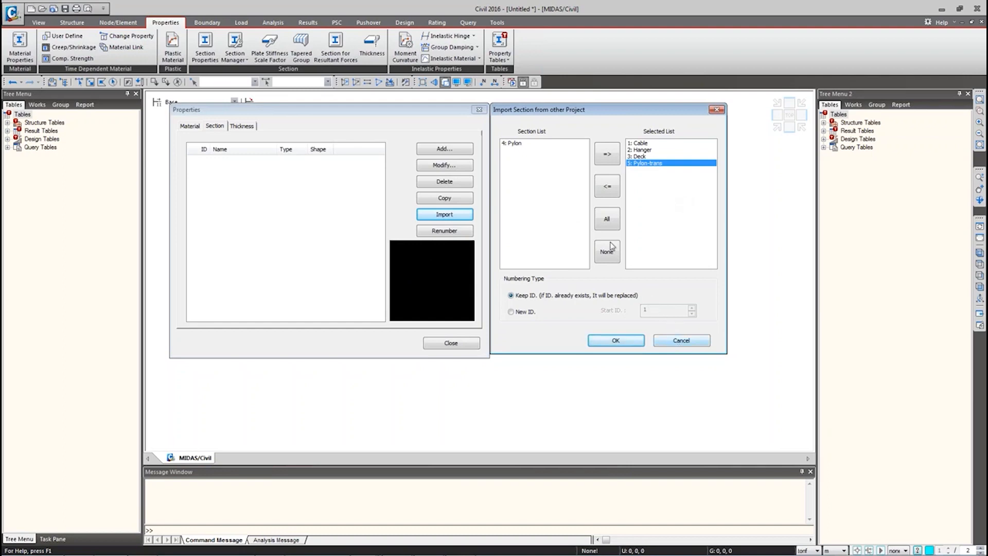
pyautogui.click(518, 145)
pyautogui.click(607, 155)
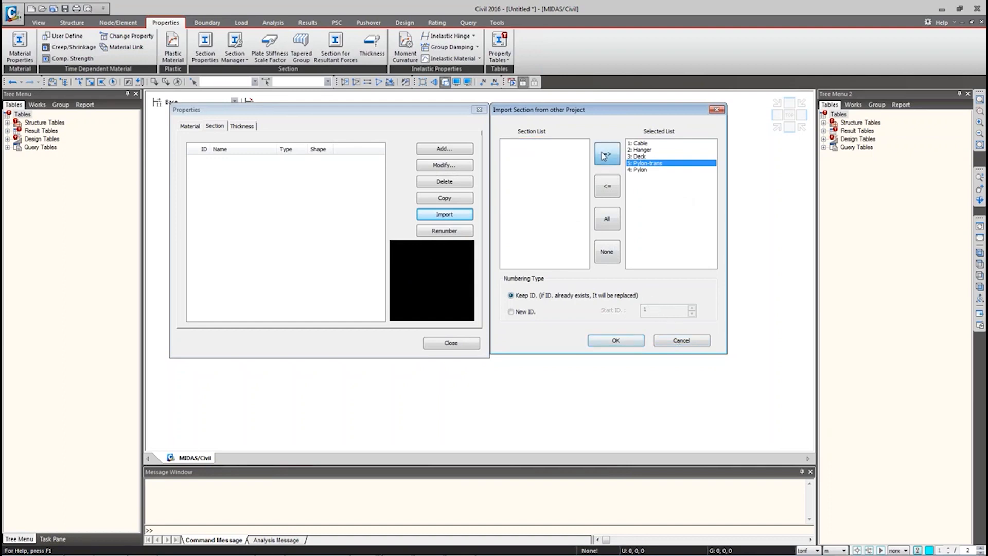
pyautogui.click(681, 340)
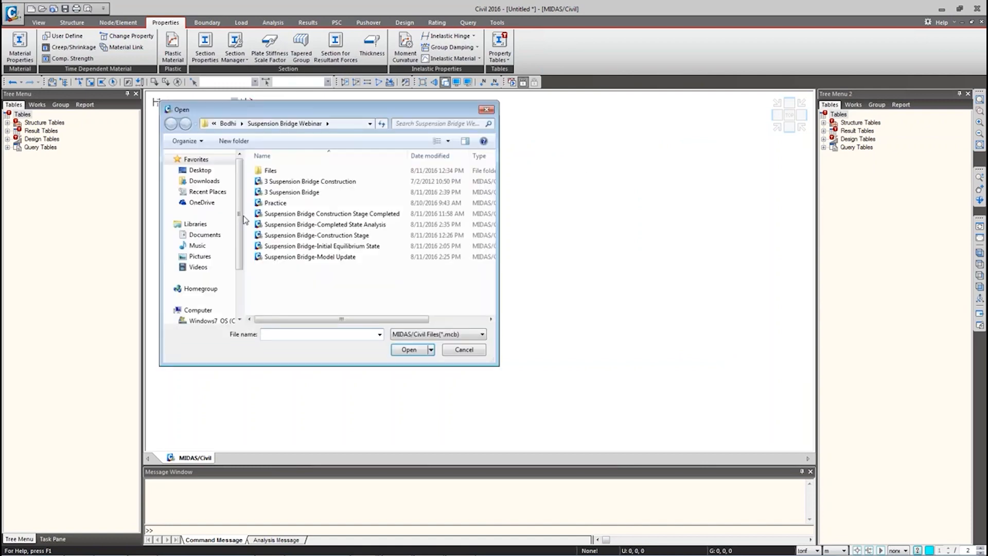
pyautogui.click(297, 186)
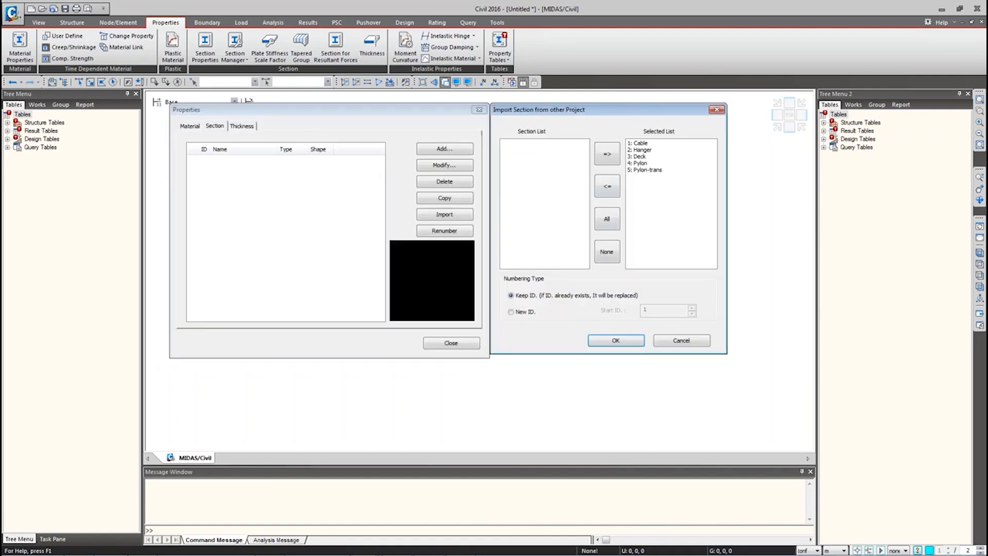
pyautogui.click(616, 340)
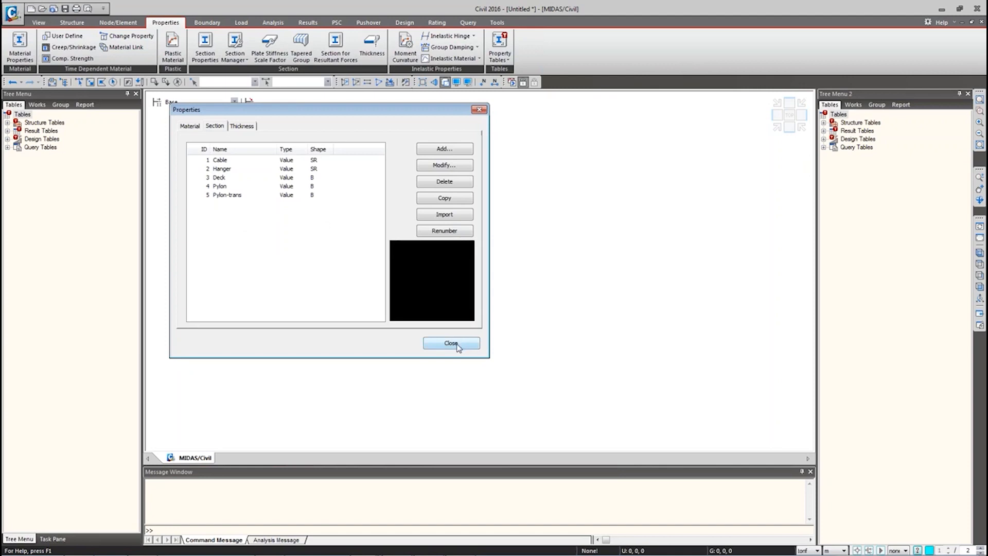
pyautogui.click(189, 126)
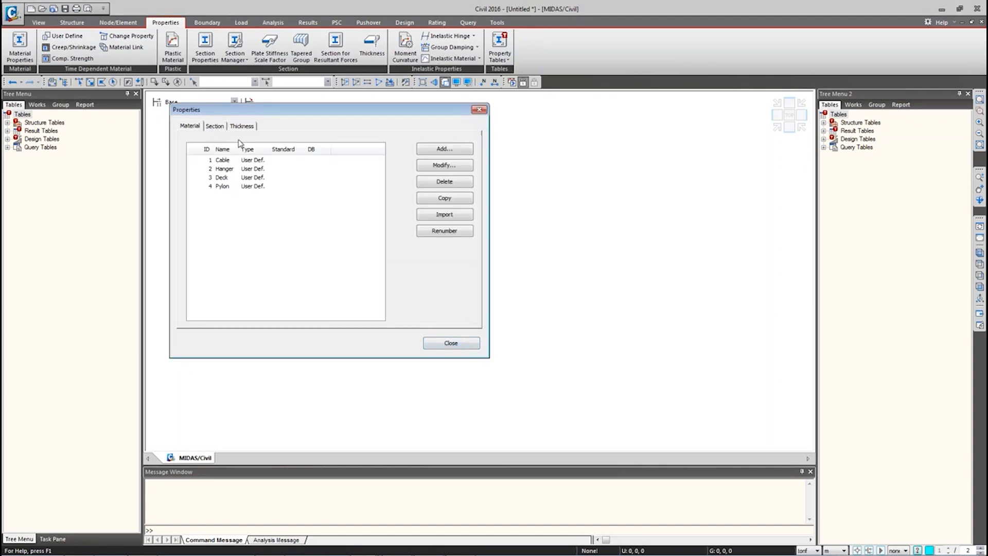
# Step: Close the Properties window and bring up the Structure modelling tools
pyautogui.click(437, 343)
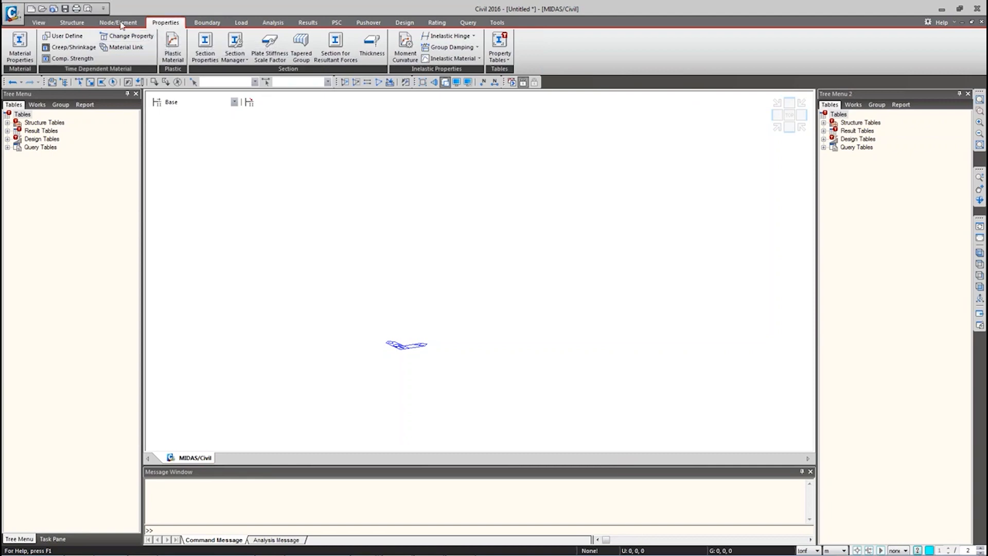
pyautogui.click(77, 23)
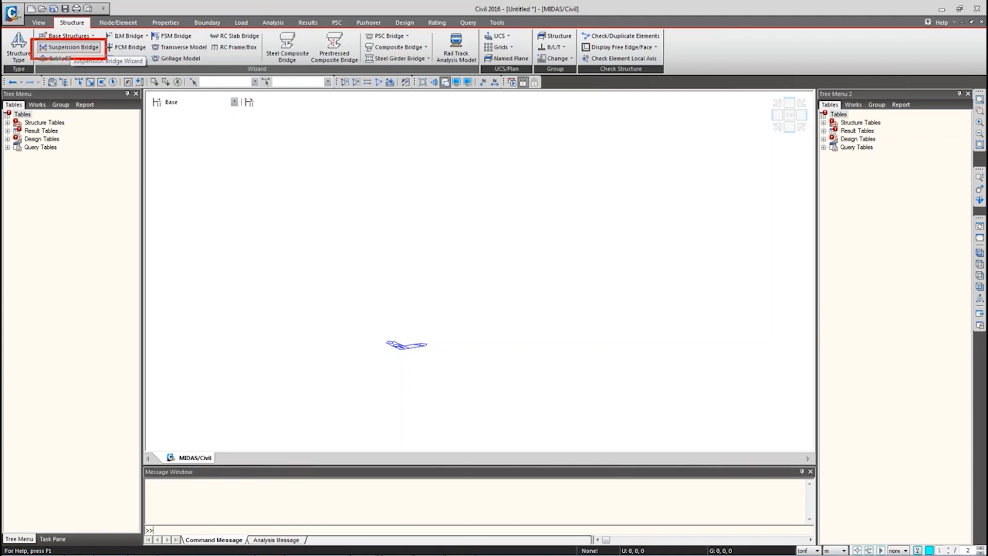
# Step: Launch the Suspension Bridge Wizard, centre it on screen, and select node A's X value
pyautogui.click(58, 48)
pyautogui.moveTo(108, 41); pyautogui.dragTo(249, 106)
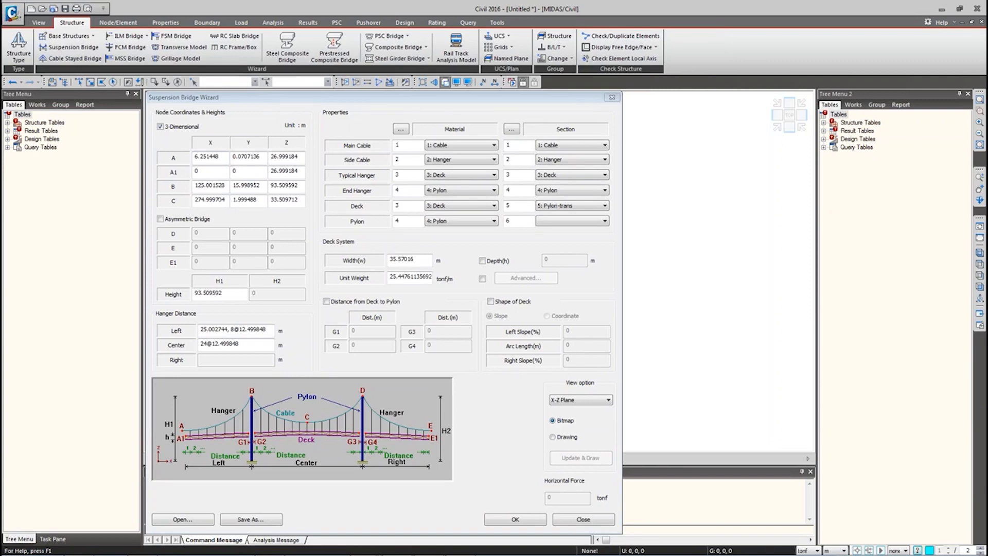
pyautogui.doubleClick(206, 157)
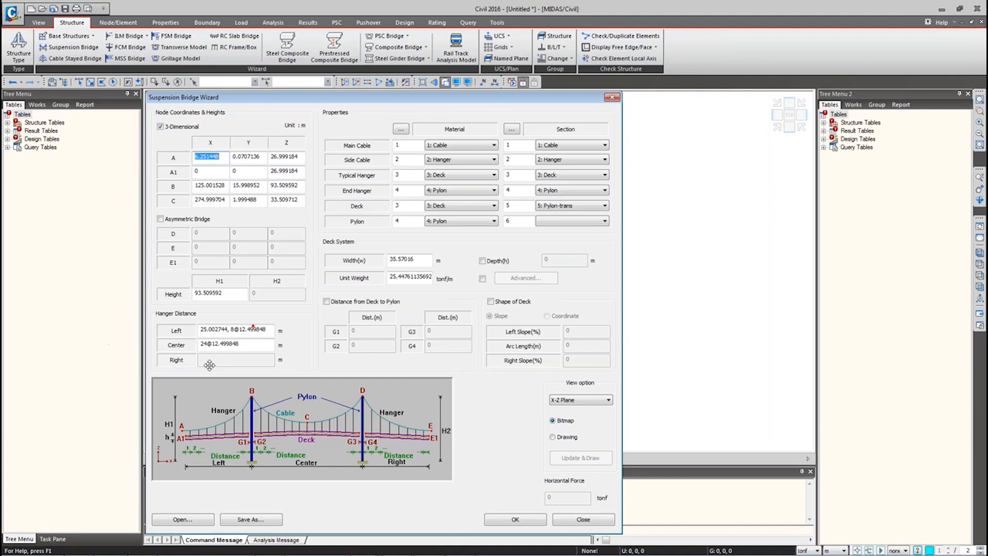
# Step: Enter node coordinates A (0,0,20.48), A1 (3.6,0,20.72) and B (128.6,0,60.8)
pyautogui.write('0')
pyautogui.doubleClick(237, 158)
pyautogui.write('0')
pyautogui.doubleClick(293, 158)
pyautogui.write('20.48')
pyautogui.press('Tab')
pyautogui.write('3')
pyautogui.doubleClick(287, 171)
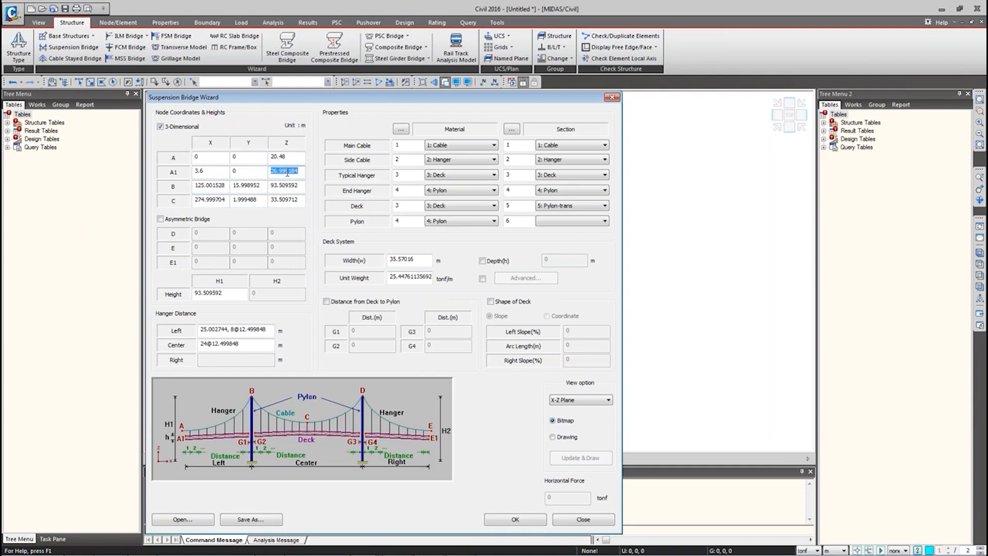
pyautogui.write('20.72')
pyautogui.click(209, 187)
pyautogui.doubleClick(208, 187)
pyautogui.write('128.6')
pyautogui.doubleClick(253, 185)
pyautogui.write('0')
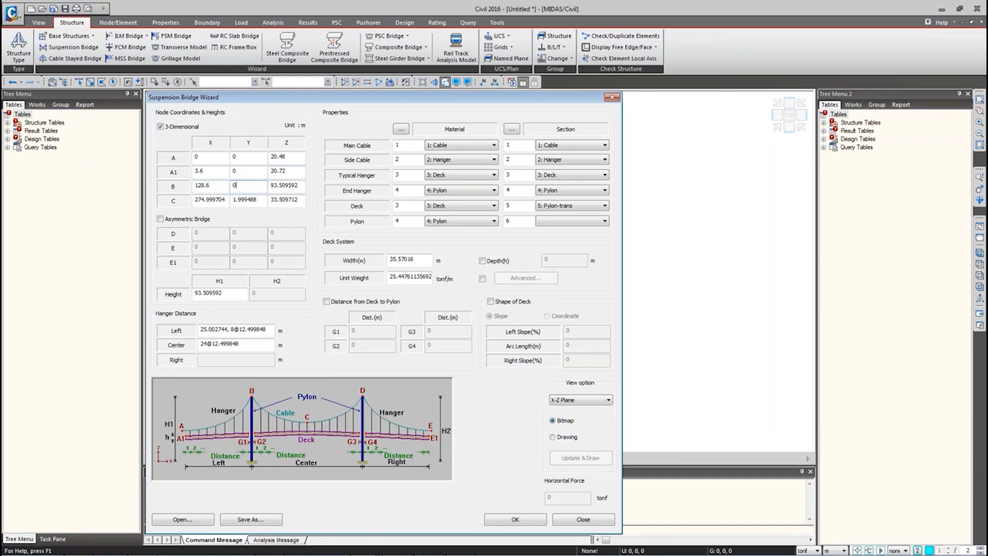
pyautogui.doubleClick(289, 185)
pyautogui.write('60.8')
# Step: Set node C to (328.6, 0, 27) and height H1 to 60.8
pyautogui.doubleClick(210, 201)
pyautogui.write('328.6')
pyautogui.doubleClick(249, 204)
pyautogui.write('0')
pyautogui.doubleClick(285, 201)
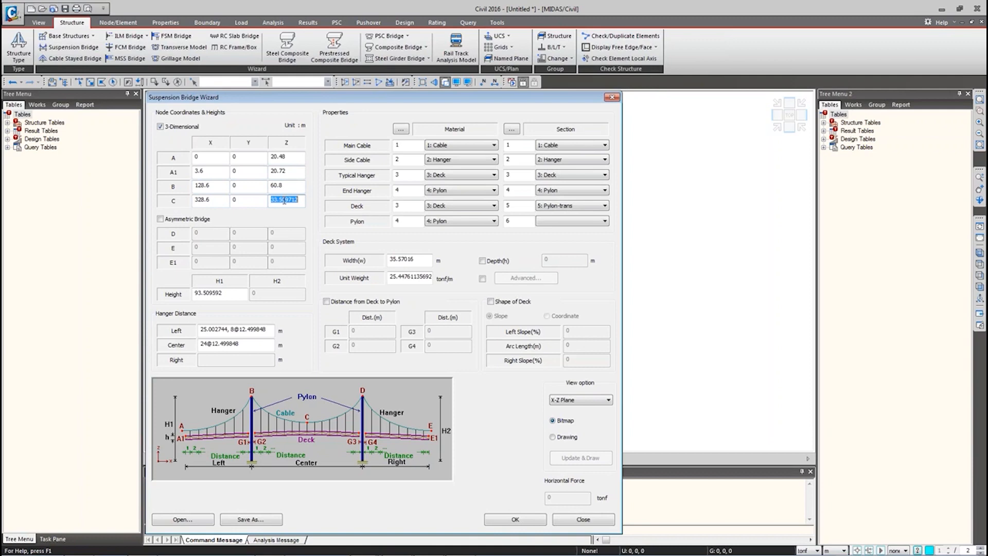
pyautogui.write('27')
pyautogui.doubleClick(217, 292)
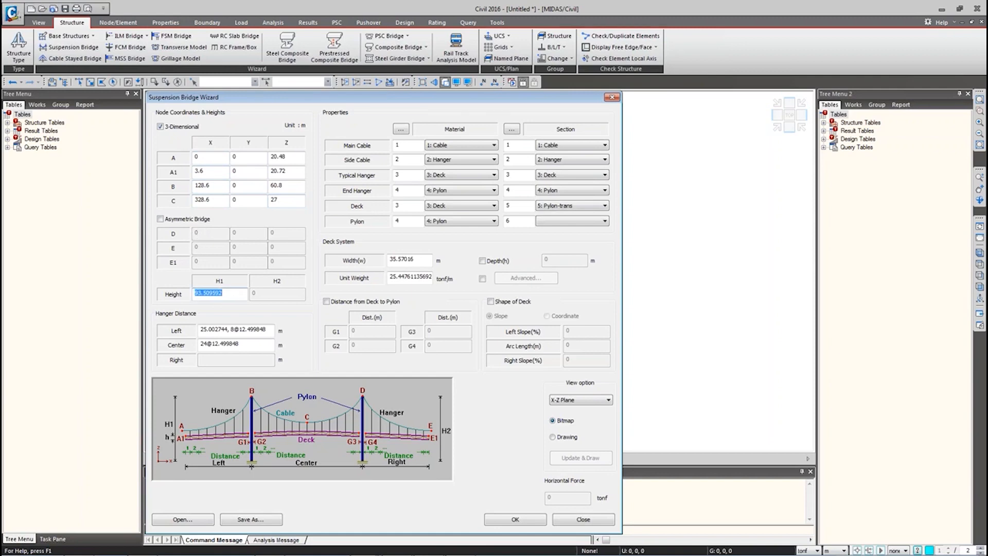
pyautogui.write('6')
# Step: Assign material Cable to the side cable, Hanger to both hanger types, Deck to the deck
pyautogui.click(437, 159)
pyautogui.scroll(1, 443, 175)
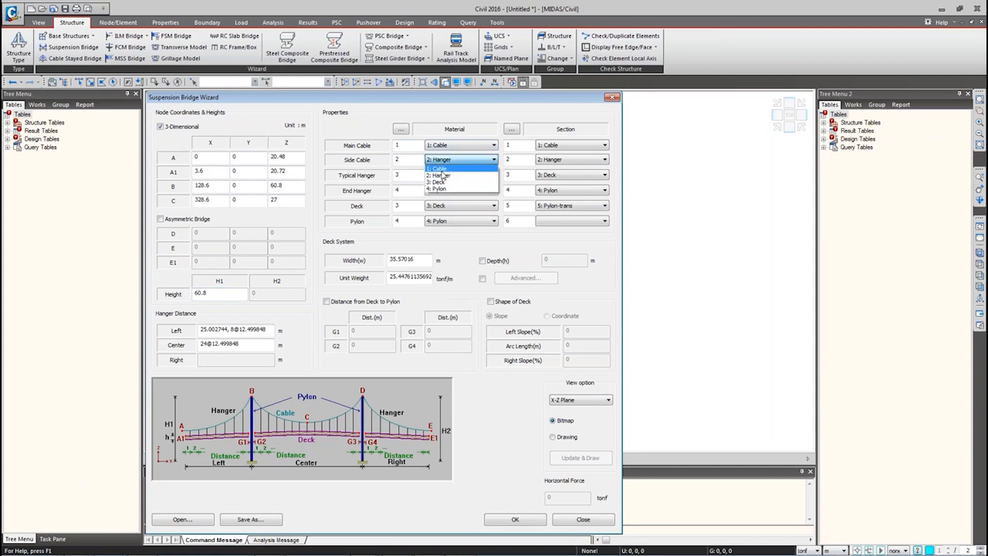
pyautogui.click(442, 167)
pyautogui.click(445, 175)
pyautogui.scroll(1, 443, 186)
pyautogui.click(440, 182)
pyautogui.click(440, 191)
pyautogui.click(436, 206)
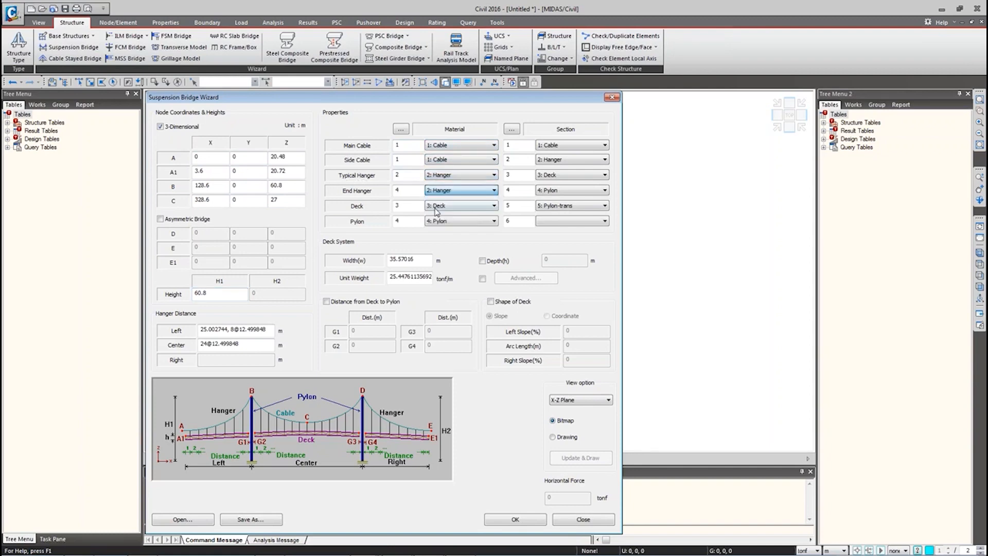
pyautogui.click(443, 206)
pyautogui.click(453, 229)
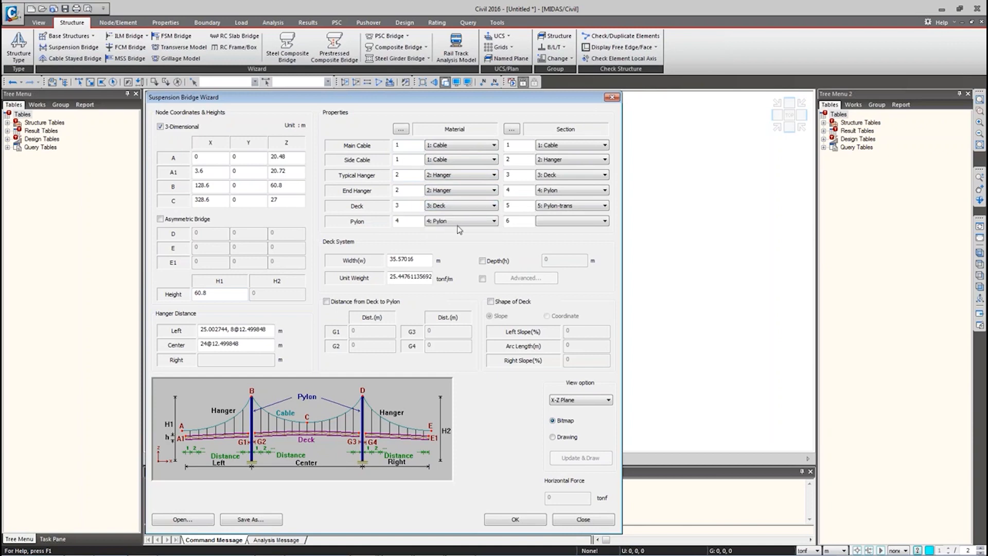
# Step: Assign sections Cable to the cables, Hanger to the hangers, Deck to the deck, Pylon to the pylon
pyautogui.click(564, 145)
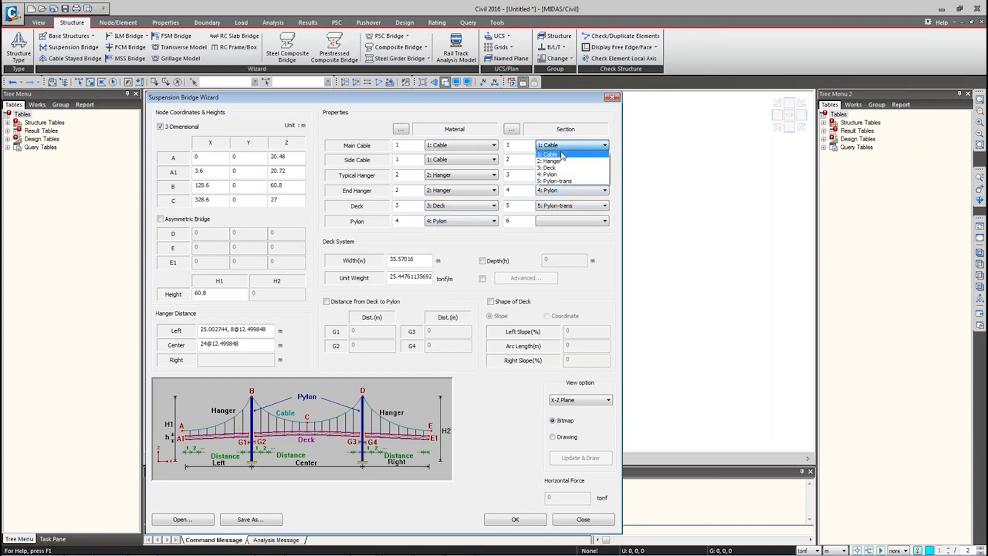
pyautogui.click(551, 154)
pyautogui.click(572, 159)
pyautogui.click(553, 168)
pyautogui.click(560, 176)
pyautogui.click(560, 197)
pyautogui.click(560, 190)
pyautogui.click(560, 209)
pyautogui.click(560, 205)
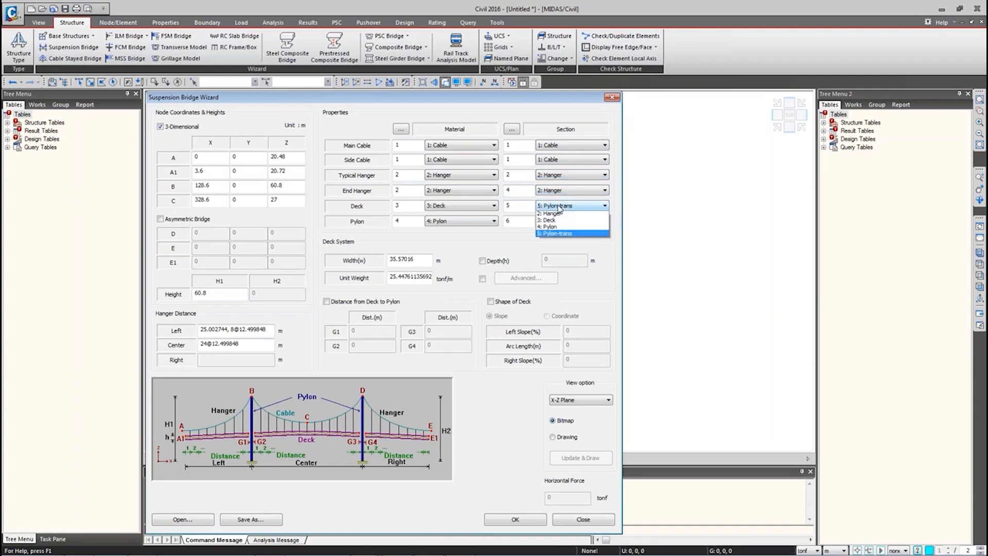
pyautogui.click(560, 235)
pyautogui.click(560, 221)
pyautogui.click(550, 250)
pyautogui.click(560, 206)
pyautogui.click(548, 228)
pyautogui.click(556, 223)
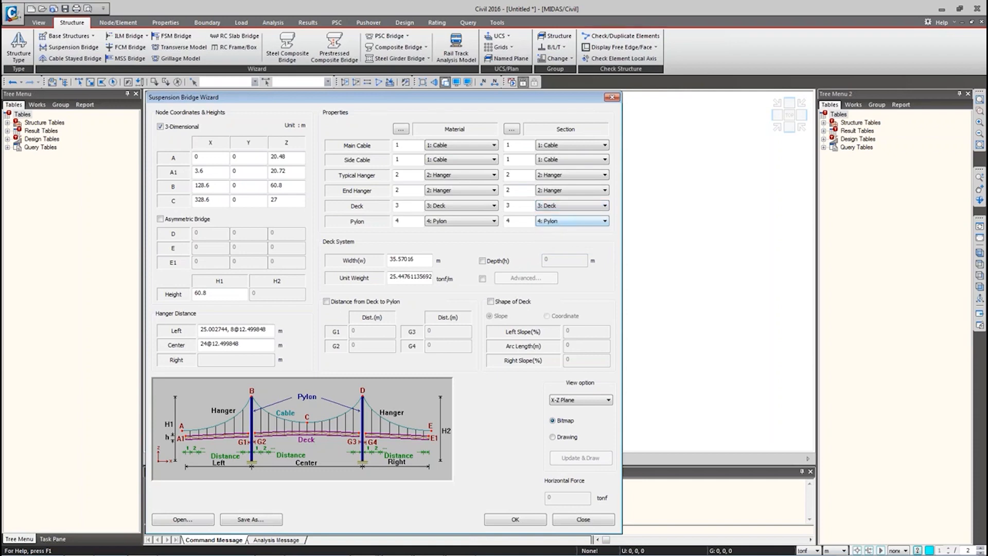
pyautogui.click(496, 193)
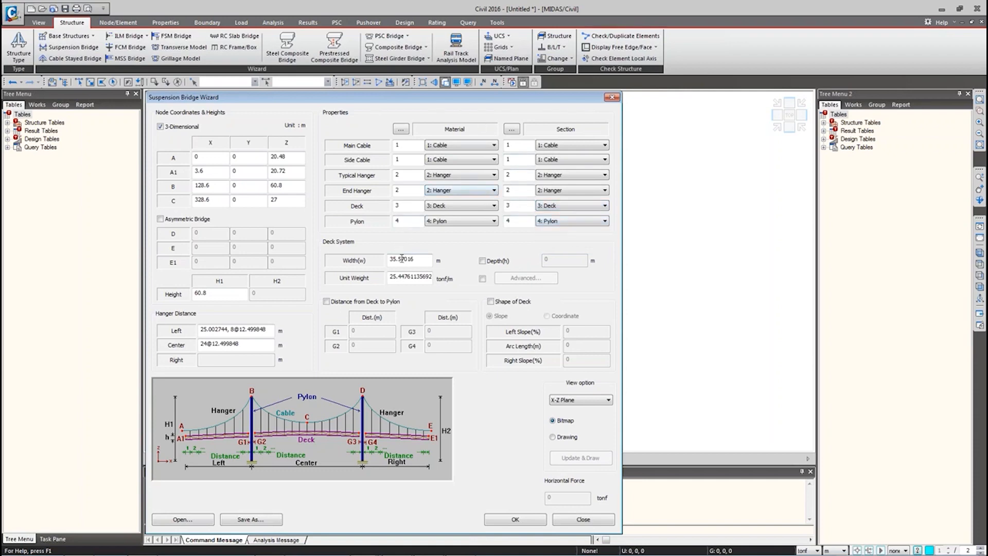
# Step: Enter 11 m as the deck system width
pyautogui.click(418, 261)
pyautogui.moveTo(416, 271); pyautogui.dragTo(371, 271)
pyautogui.write('11')
# Step: Change the Deck box section to height H 1.6 and width B 11
pyautogui.click(512, 129)
pyautogui.doubleClick(383, 220)
pyautogui.click(629, 126)
pyautogui.doubleClick(384, 227)
pyautogui.click(508, 239)
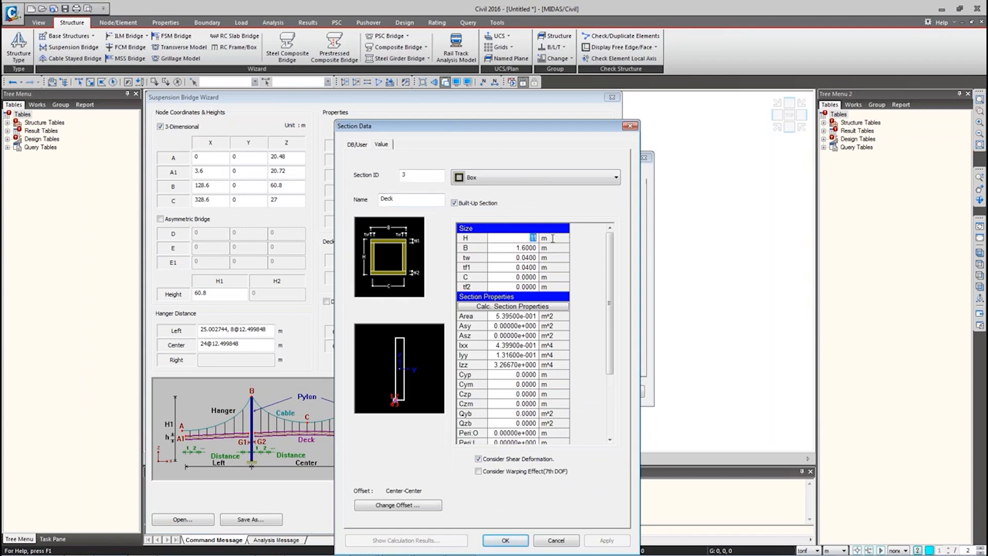
pyautogui.write('1.6')
pyautogui.click(513, 248)
pyautogui.write('11')
pyautogui.press('Return')
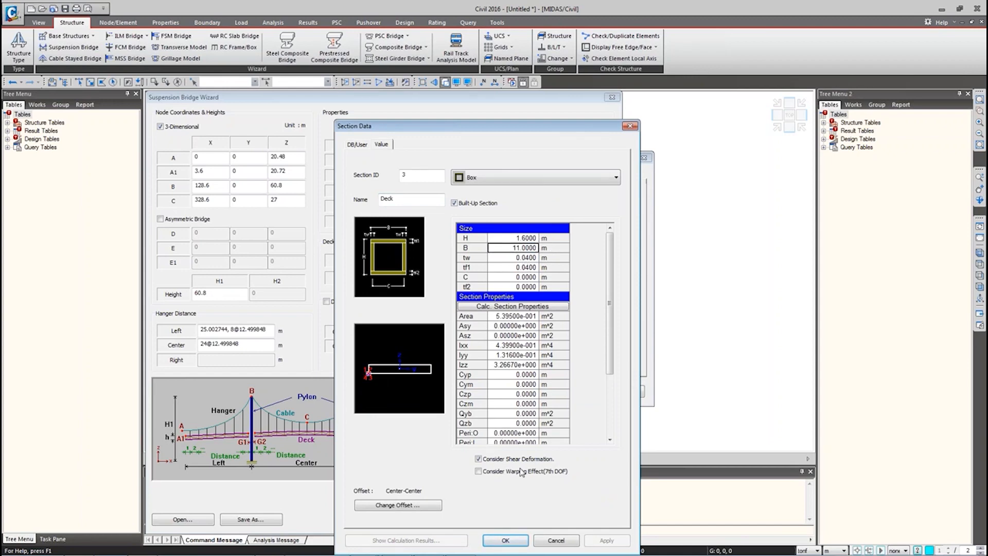
pyautogui.click(505, 540)
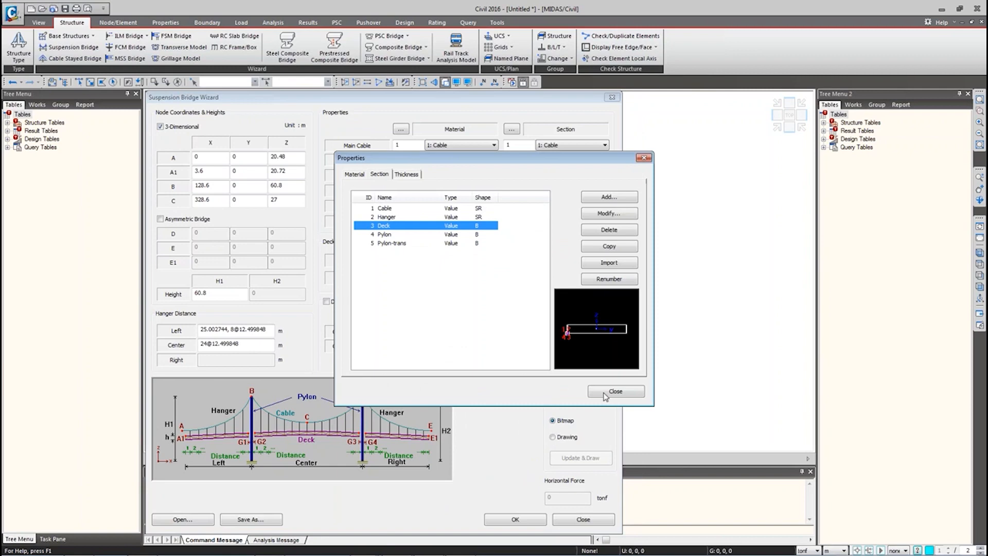
pyautogui.click(606, 396)
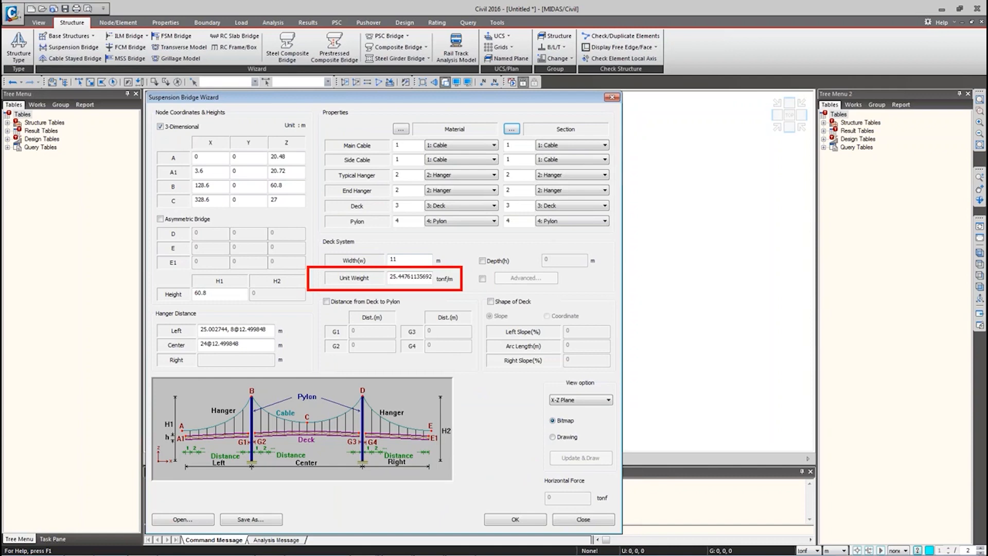
# Step: Switch the deck to advanced unit weight and open its settings window
pyautogui.click(482, 279)
pyautogui.click(503, 280)
pyautogui.moveTo(597, 299); pyautogui.dragTo(375, 183)
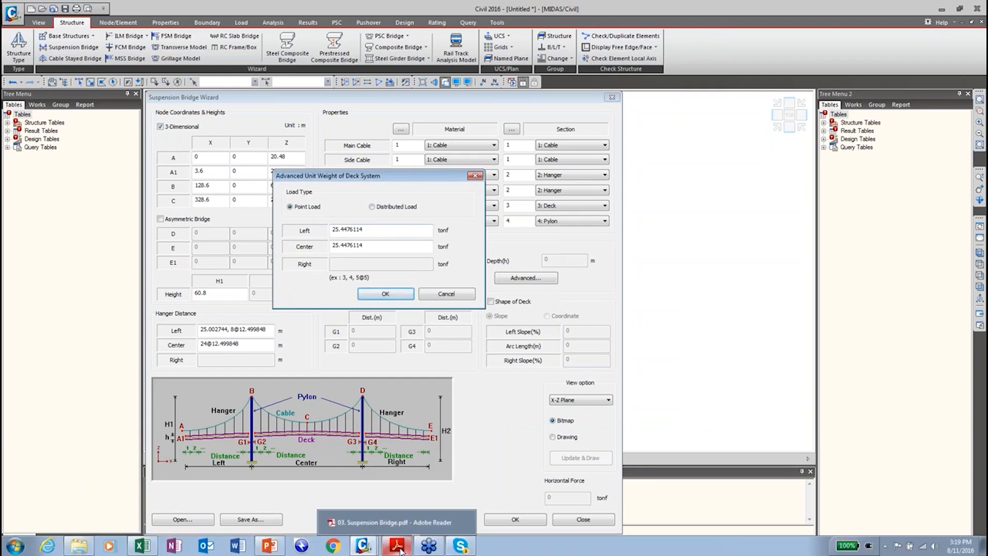
# Step: Present slide 9, 'Self Weight Applied to Each Hanger', full screen in PowerPoint
pyautogui.click(269, 546)
pyautogui.click(100, 519)
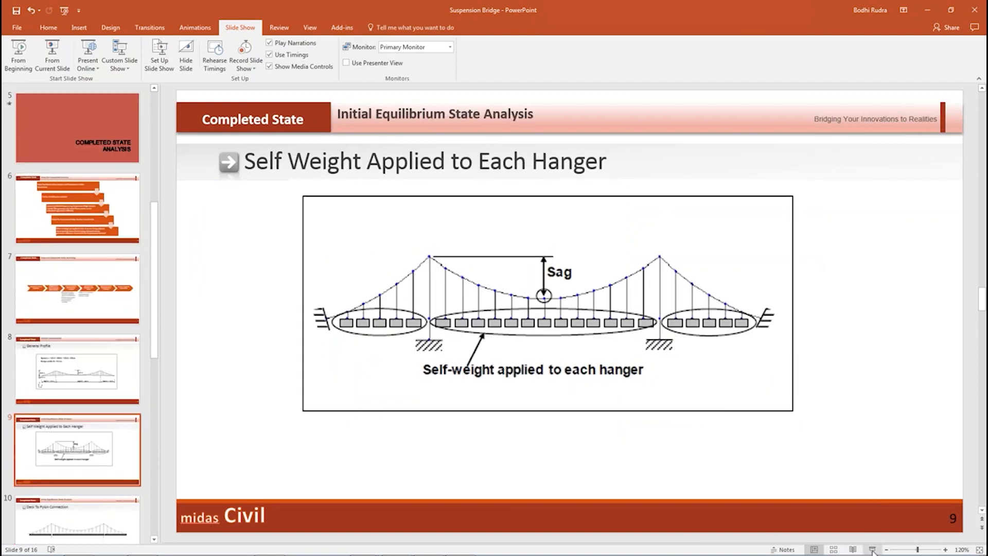
pyautogui.click(873, 550)
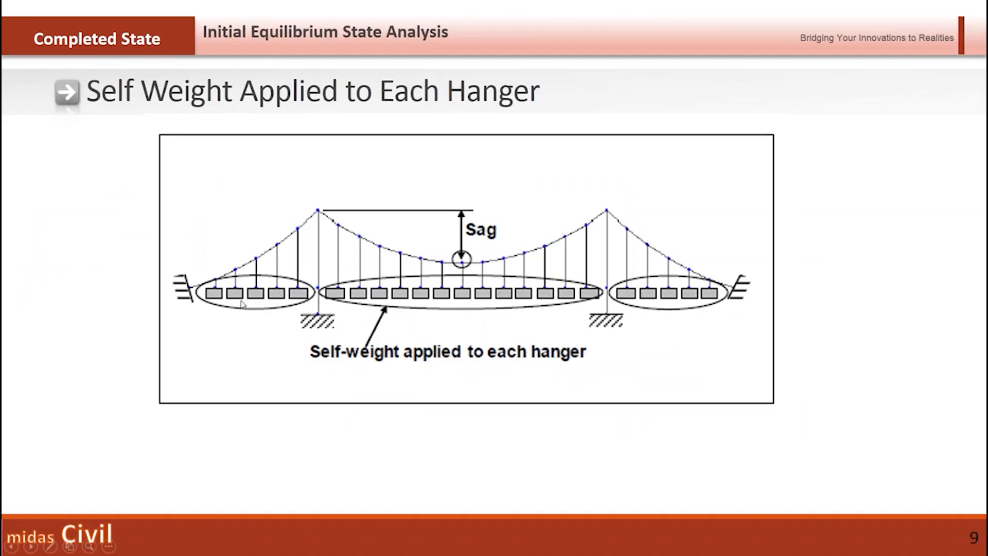
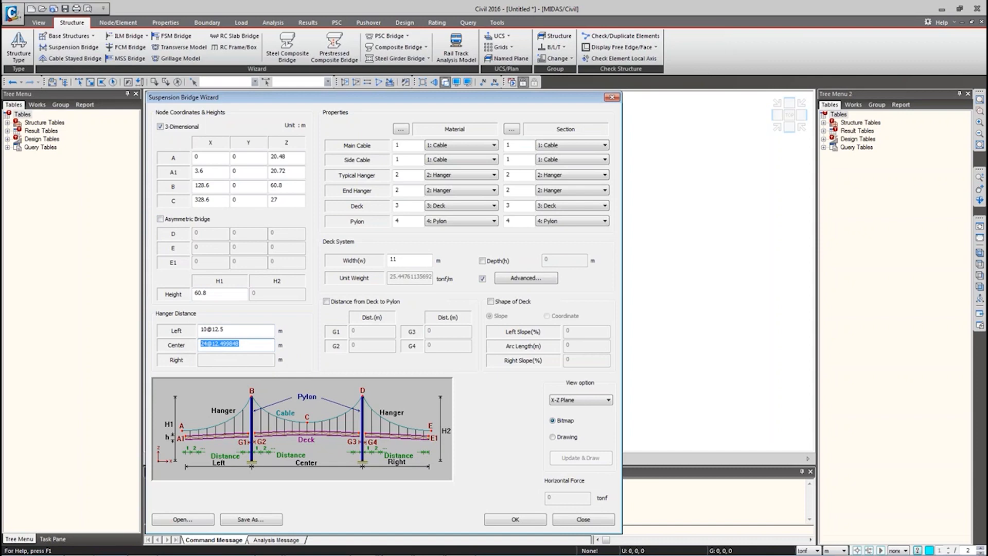
pyautogui.write('32@12.5')
pyautogui.doubleClick(218, 344)
pyautogui.moveTo(227, 329); pyautogui.dragTo(212, 341)
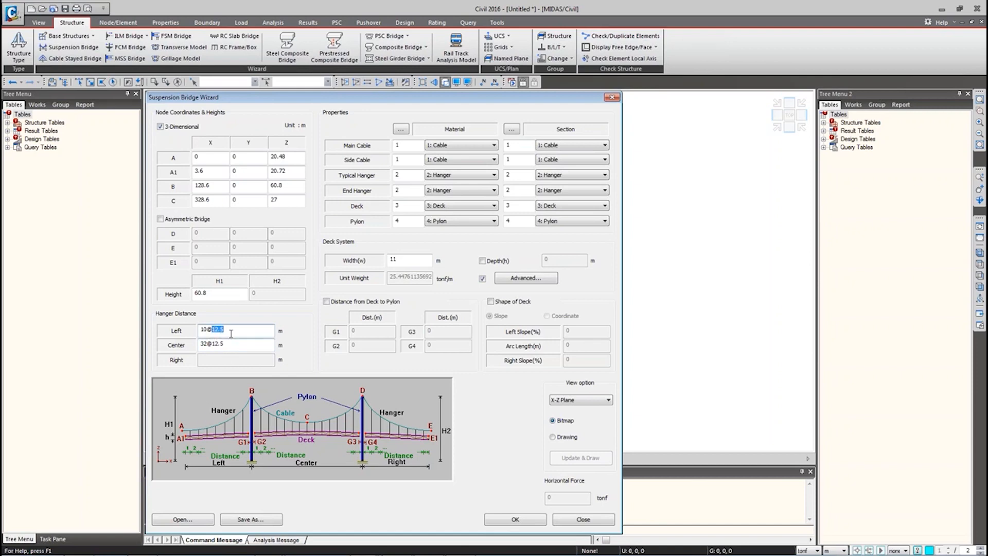
pyautogui.moveTo(208, 332)
pyautogui.mouseDown()
pyautogui.moveTo(223, 334)
pyautogui.moveTo(211, 338)
pyautogui.mouseUp()
pyautogui.click(507, 130)
pyautogui.doubleClick(386, 226)
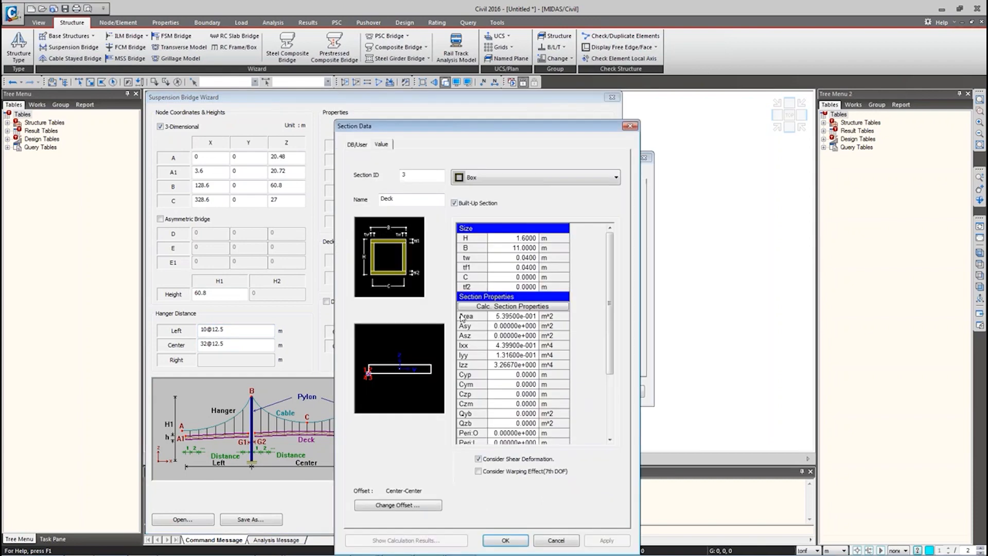
pyautogui.doubleClick(515, 316)
pyautogui.click(630, 126)
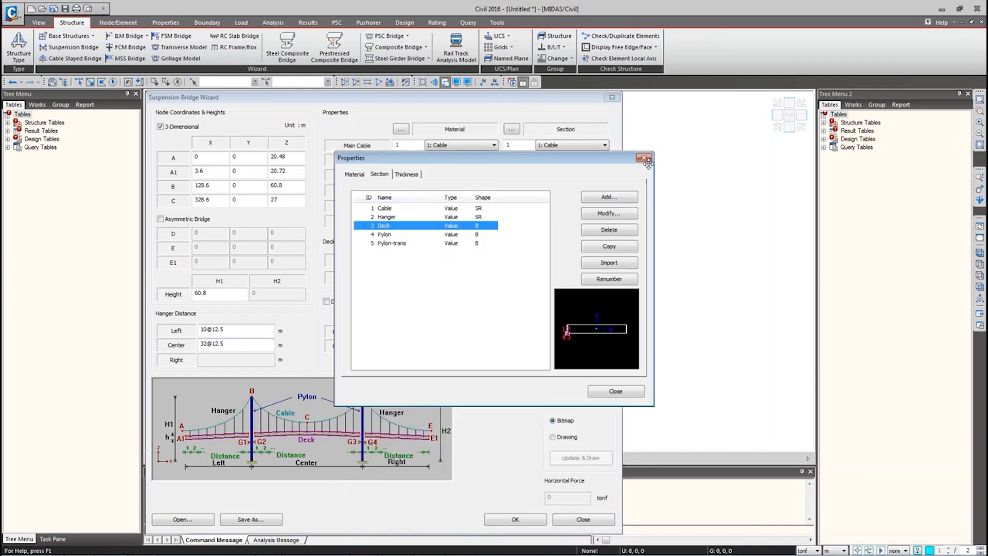
pyautogui.click(644, 158)
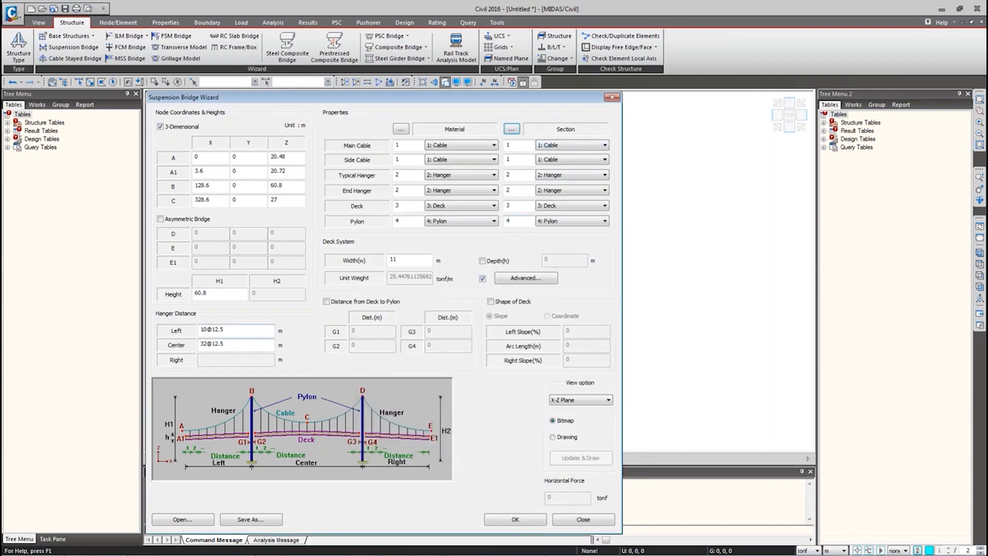
pyautogui.click(142, 546)
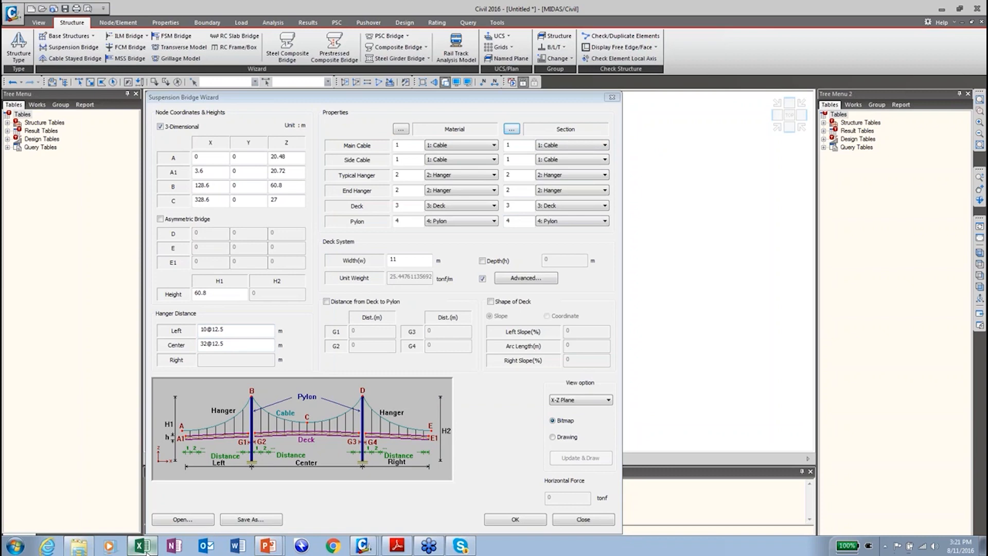
# Step: Check the C7 deck weight formula =12.5*B2*7.85 on Sheet1, then minimize Excel
pyautogui.click(216, 416)
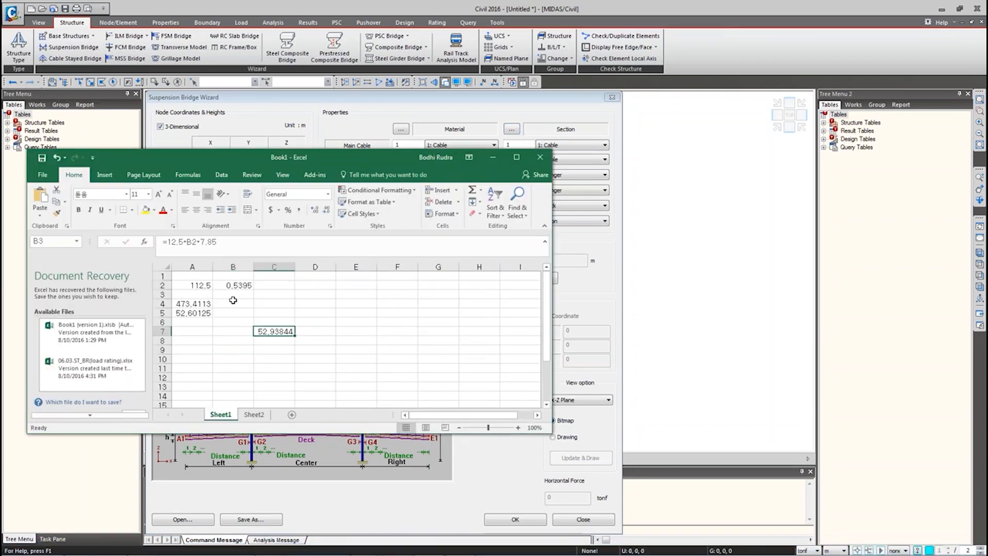
pyautogui.click(273, 332)
pyautogui.doubleClick(273, 331)
pyautogui.moveTo(217, 242); pyautogui.dragTo(196, 245)
pyautogui.press('Escape')
pyautogui.click(493, 157)
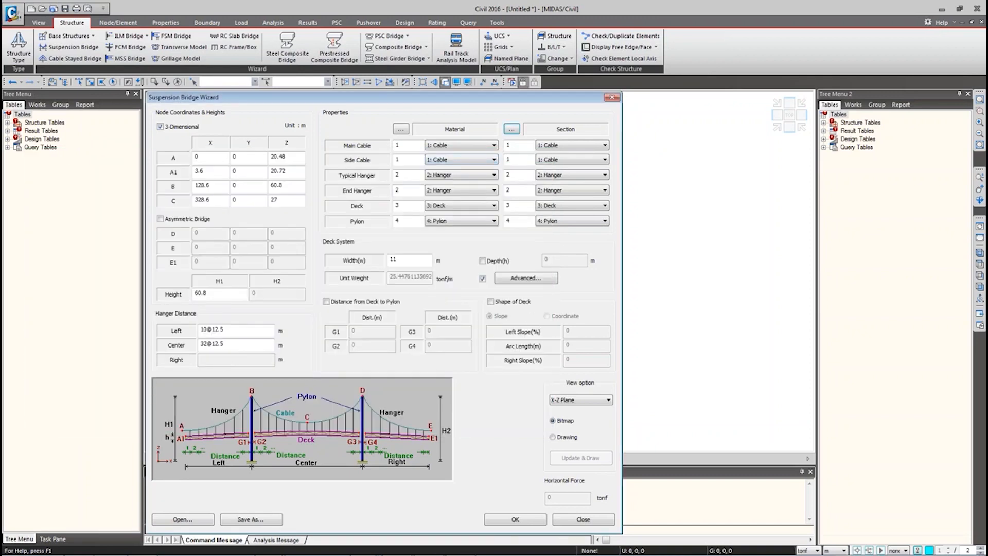
pyautogui.click(526, 278)
pyautogui.moveTo(572, 257); pyautogui.dragTo(386, 174)
pyautogui.click(337, 217)
pyautogui.moveTo(423, 241); pyautogui.dragTo(334, 239)
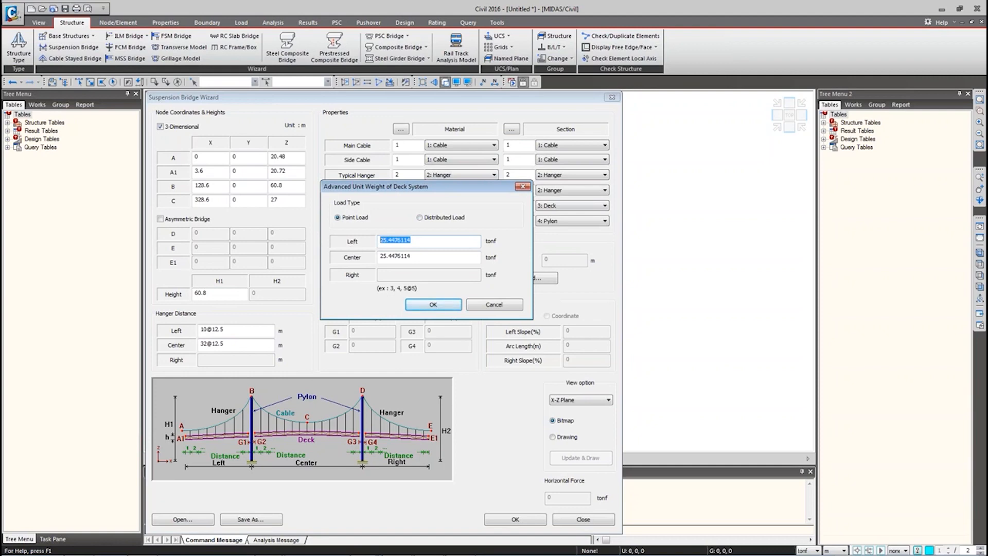
pyautogui.write('9')
pyautogui.write('@52.9375')
pyautogui.press('Tab')
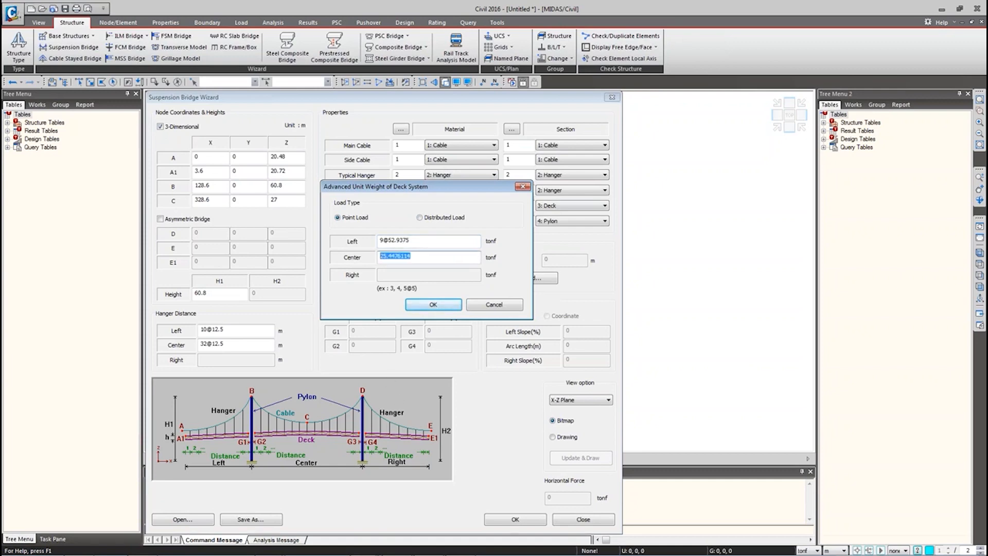
pyautogui.write('31@52.9375')
pyautogui.click(433, 304)
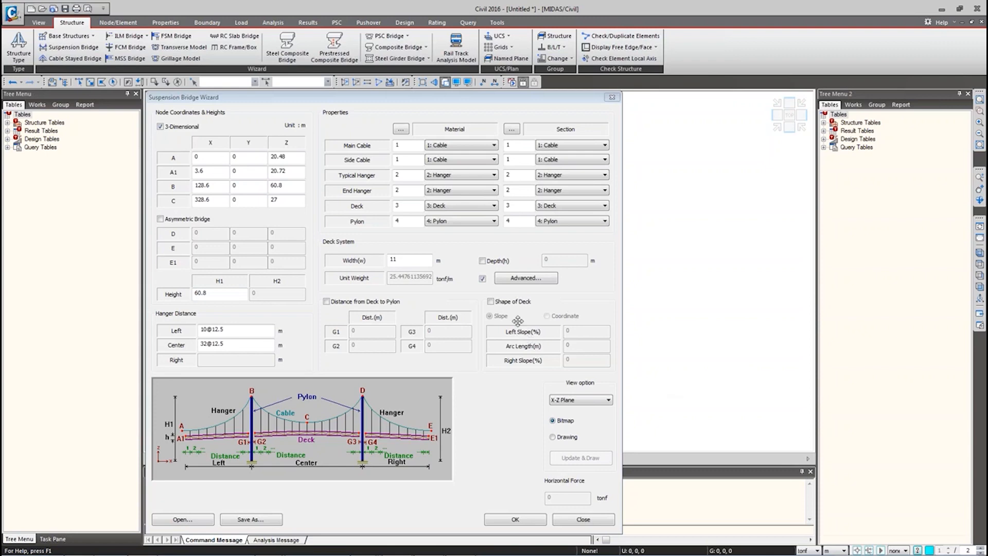
# Step: Shape the deck with a 2.77 left slope and 645 arc length, then preview and save
pyautogui.click(503, 304)
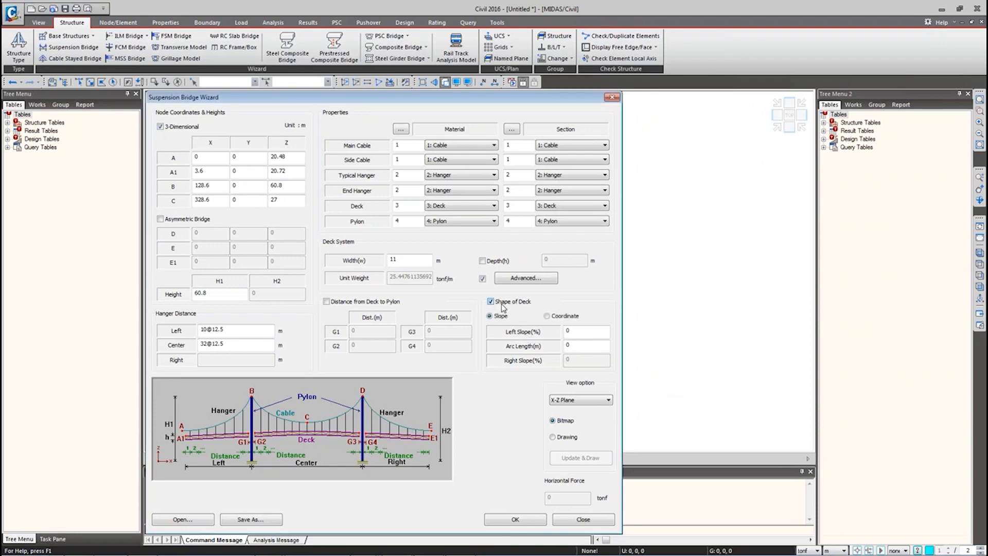
pyautogui.moveTo(576, 334); pyautogui.dragTo(567, 330)
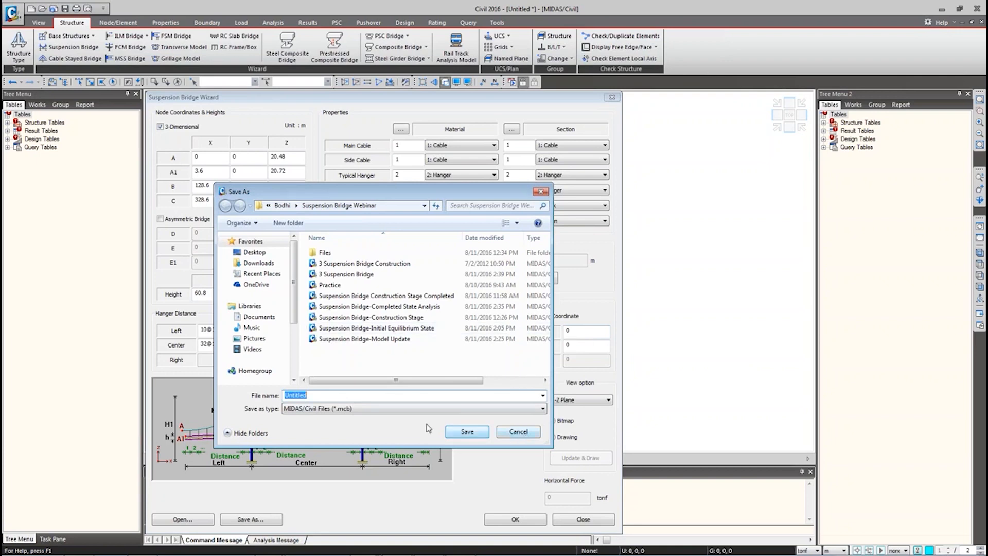
pyautogui.click(519, 431)
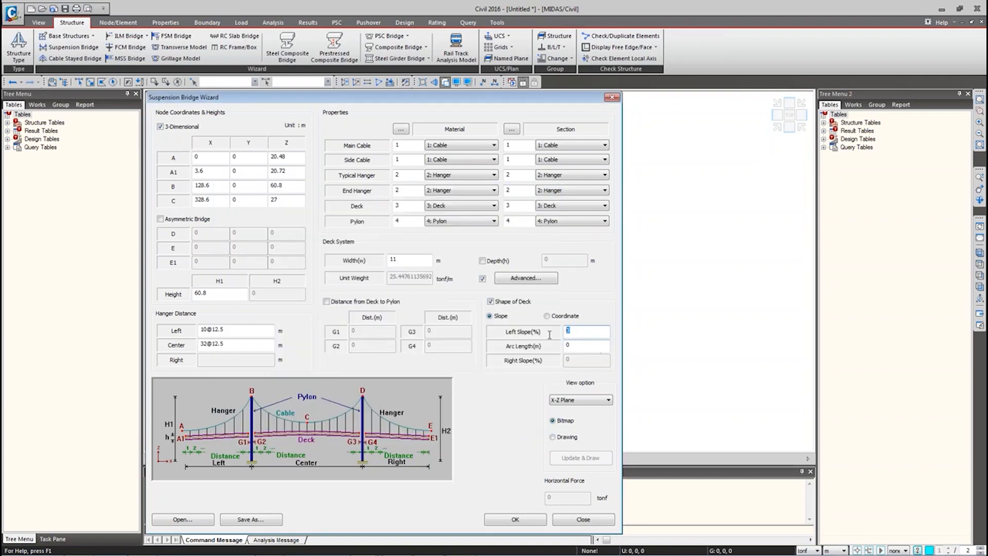
pyautogui.write('2.77')
pyautogui.click(577, 344)
pyautogui.write('645')
pyautogui.click(566, 437)
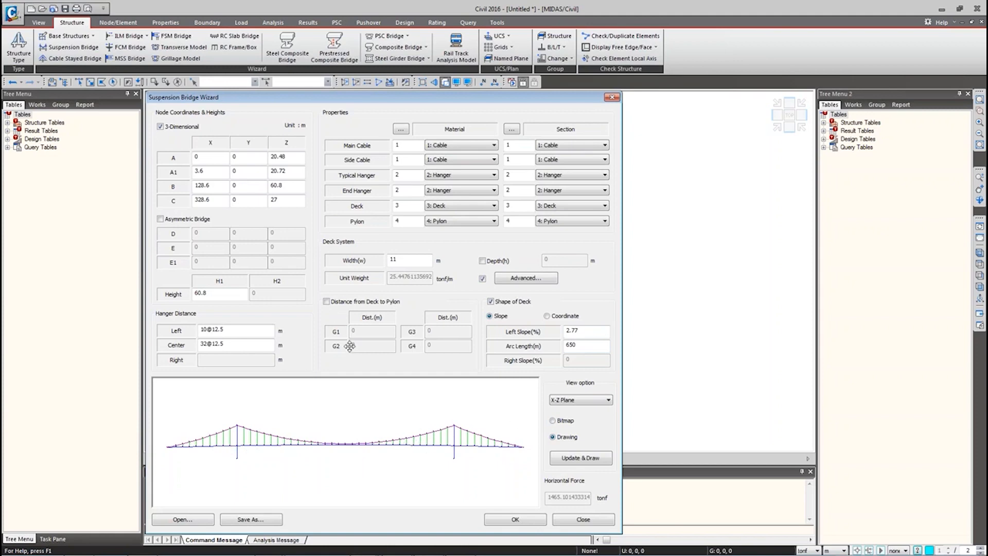
pyautogui.click(249, 520)
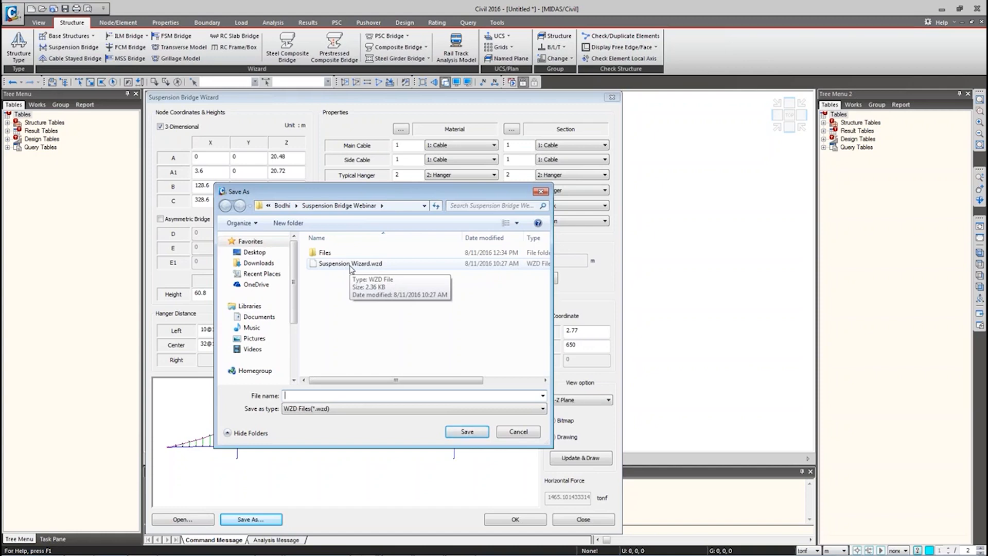
# Step: Load the saved .wzd wizard file and generate the suspension bridge model from it
pyautogui.click(509, 431)
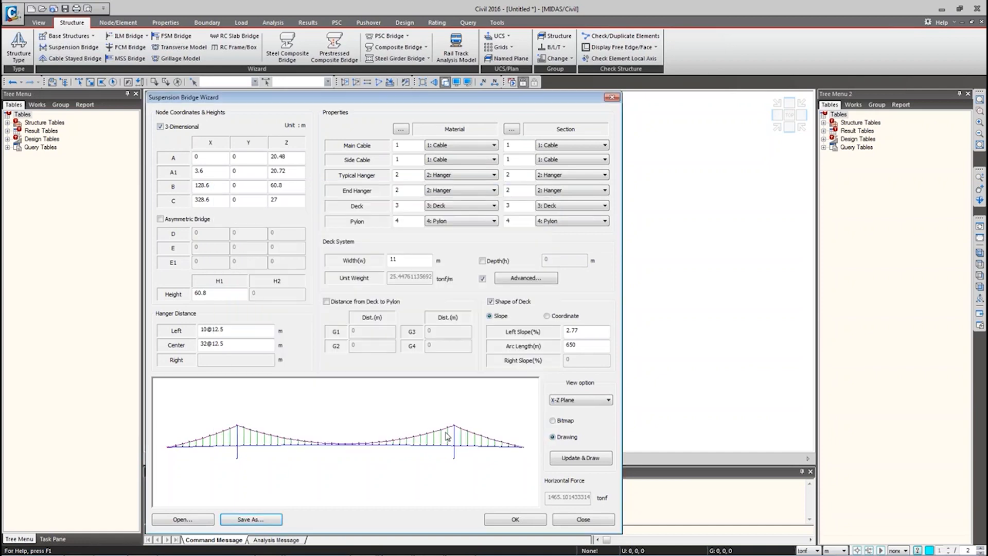
pyautogui.click(182, 519)
pyautogui.doubleClick(337, 273)
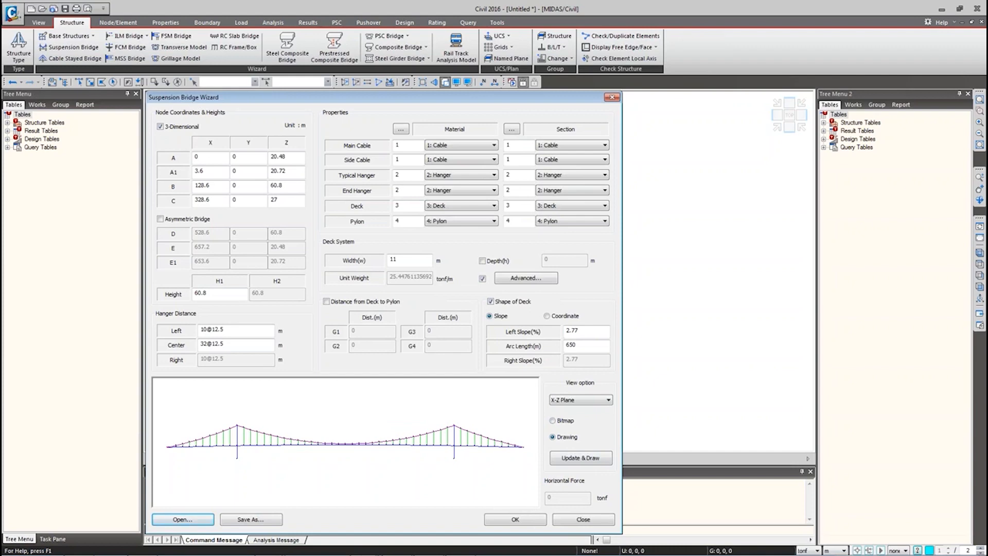
pyautogui.click(523, 519)
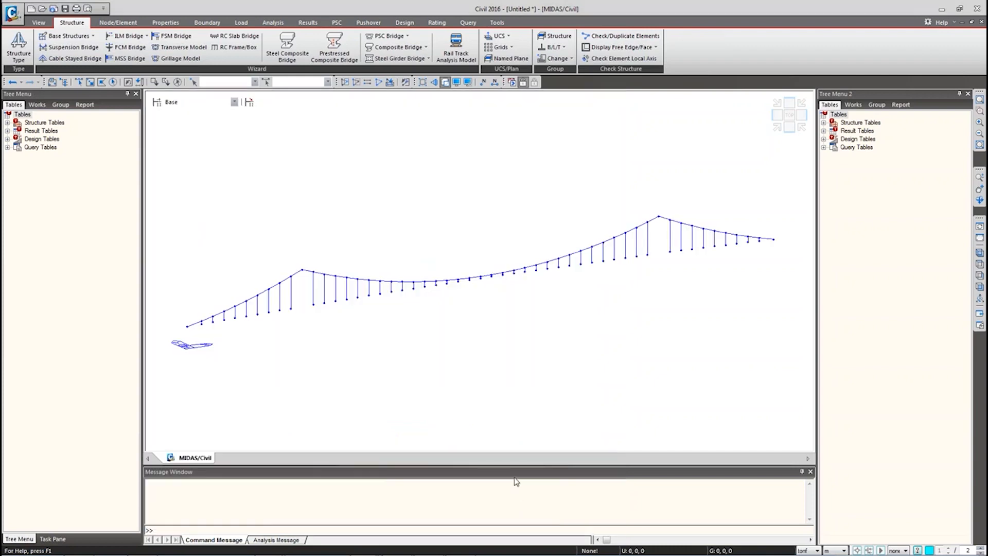
# Step: Save the model as 'Suspension Bridge- Initial ES' in a newly created 'webinar' folder
pyautogui.moveTo(386, 158); pyautogui.dragTo(257, 122)
pyautogui.click(269, 154)
pyautogui.write('we')
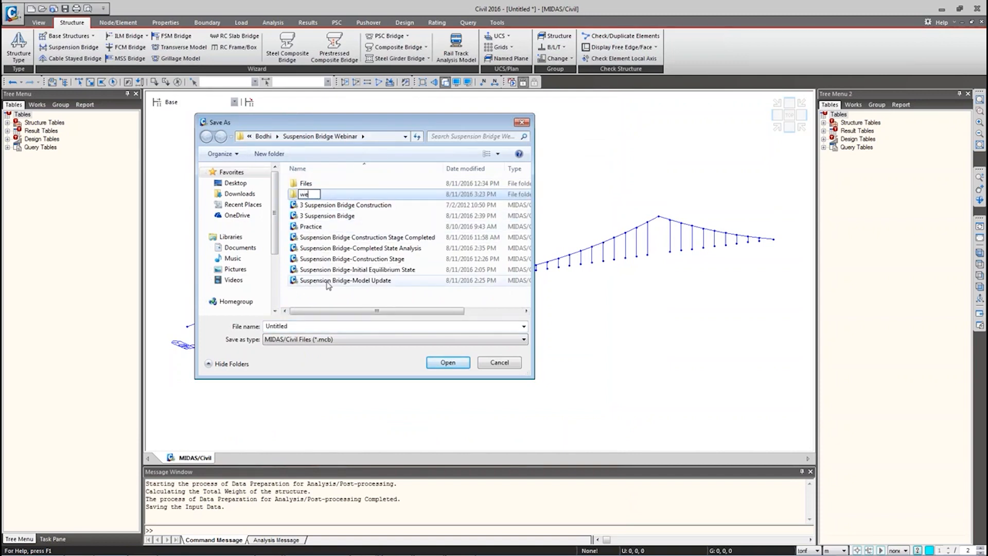
pyautogui.write('binar')
pyautogui.press('Return')
pyautogui.doubleClick(312, 195)
pyautogui.doubleClick(264, 326)
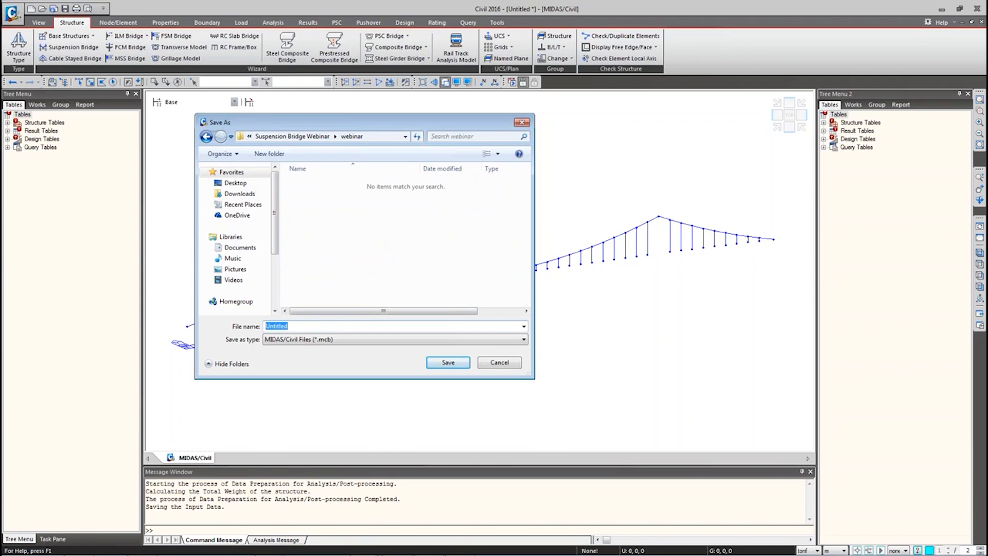
pyautogui.write('Suspension Bridge- Initial St')
pyautogui.press('BackSpace')
pyautogui.press('BackSpace')
pyautogui.write('ES')
pyautogui.click(449, 363)
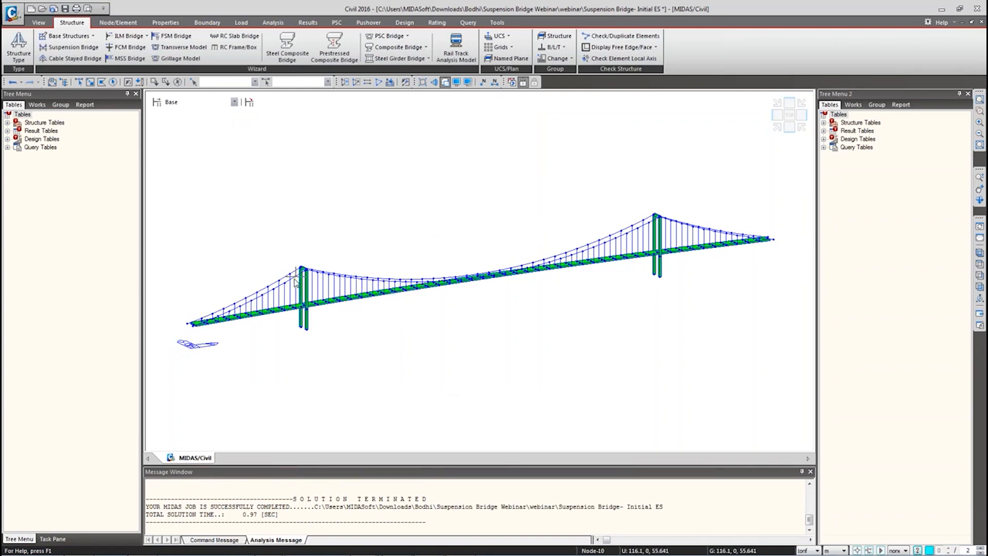
# Step: Expand the Works tree's large and small displacement initial force entries to review them
pyautogui.click(38, 105)
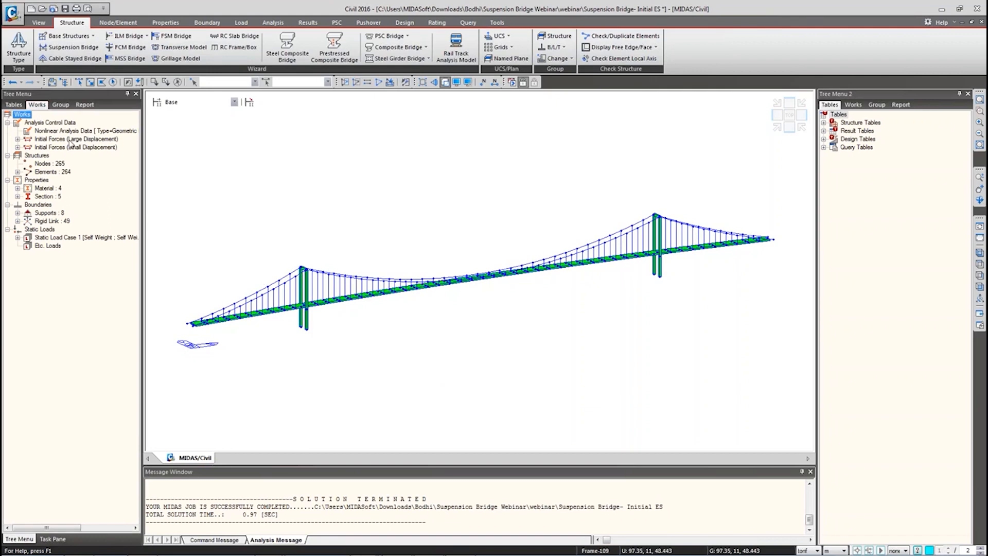
pyautogui.click(18, 139)
pyautogui.click(54, 147)
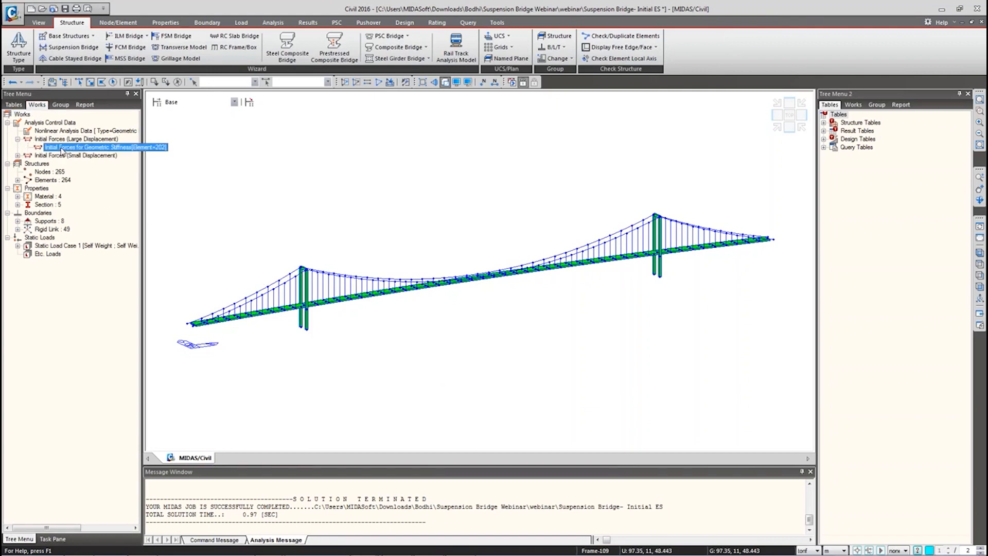
pyautogui.click(17, 155)
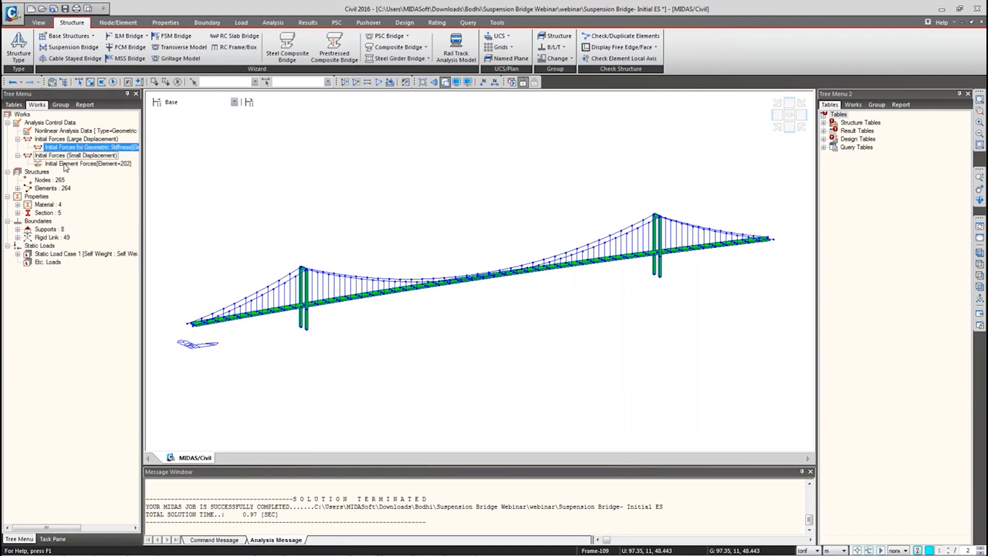
pyautogui.click(65, 165)
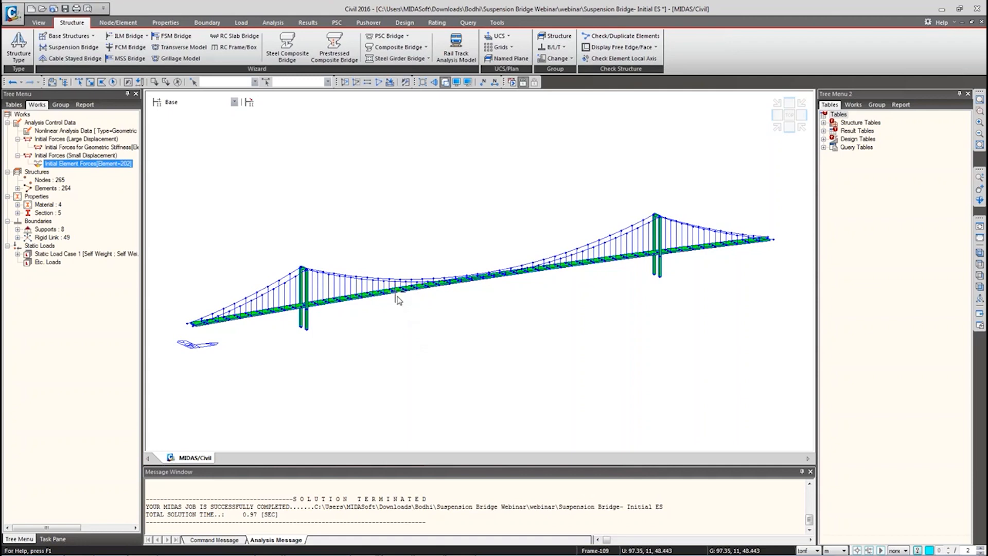
pyautogui.hotkey('alt', 'Tab')
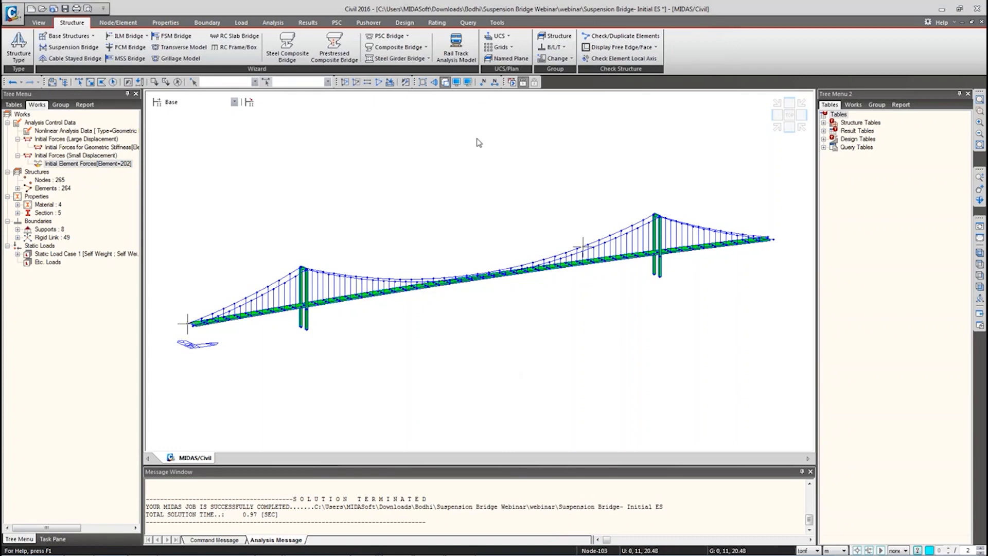
# Step: In a line-only front elevation, select the base nodes of both pylons for translation
pyautogui.click(445, 82)
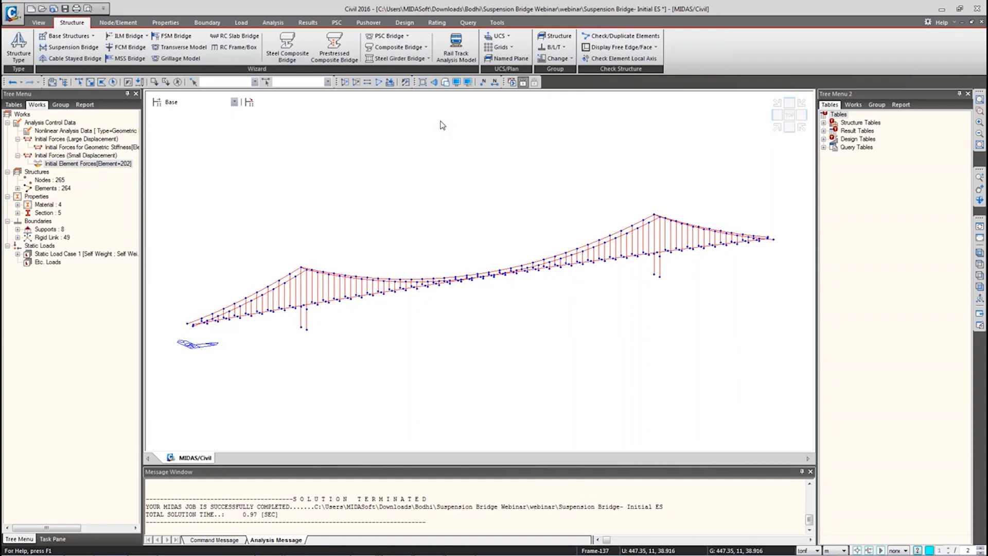
pyautogui.click(979, 287)
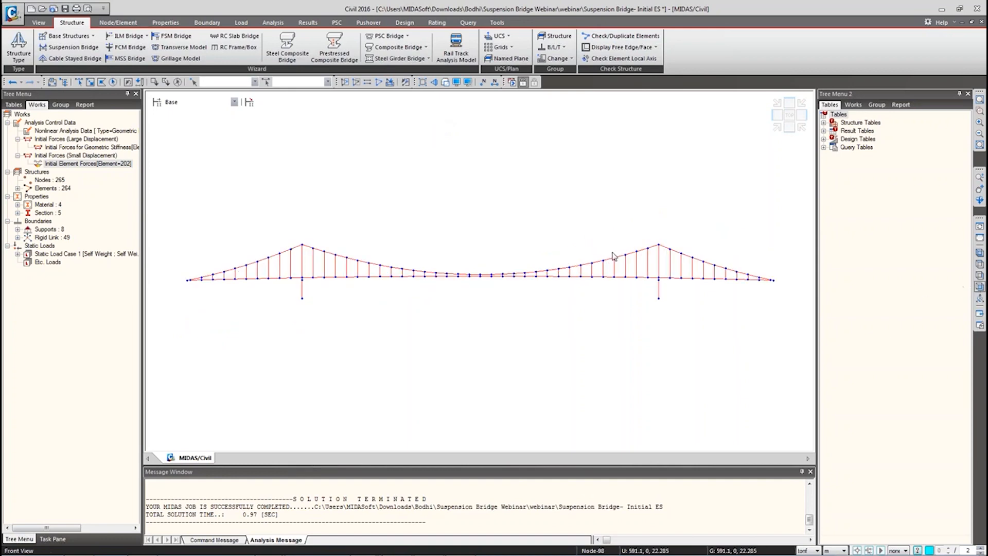
pyautogui.click(78, 82)
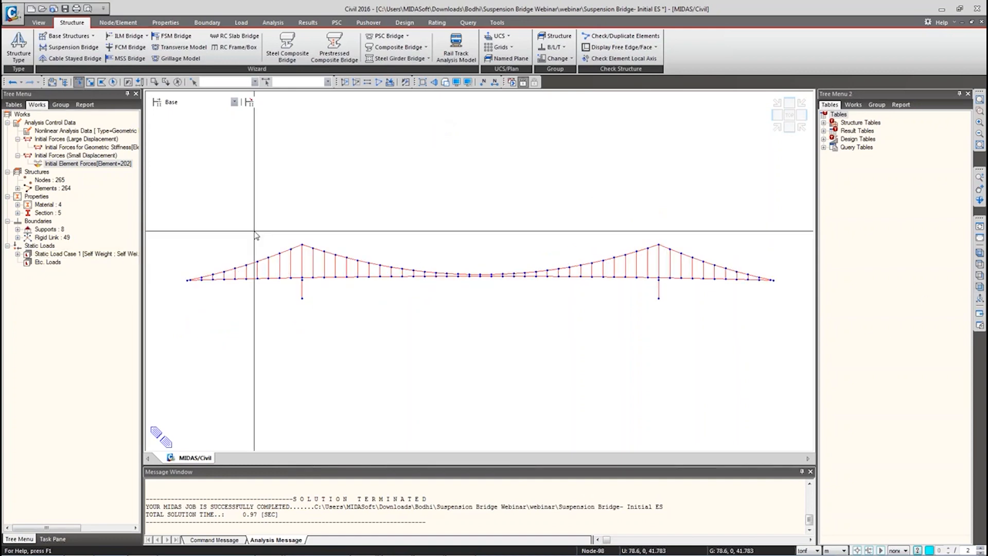
pyautogui.click(303, 281)
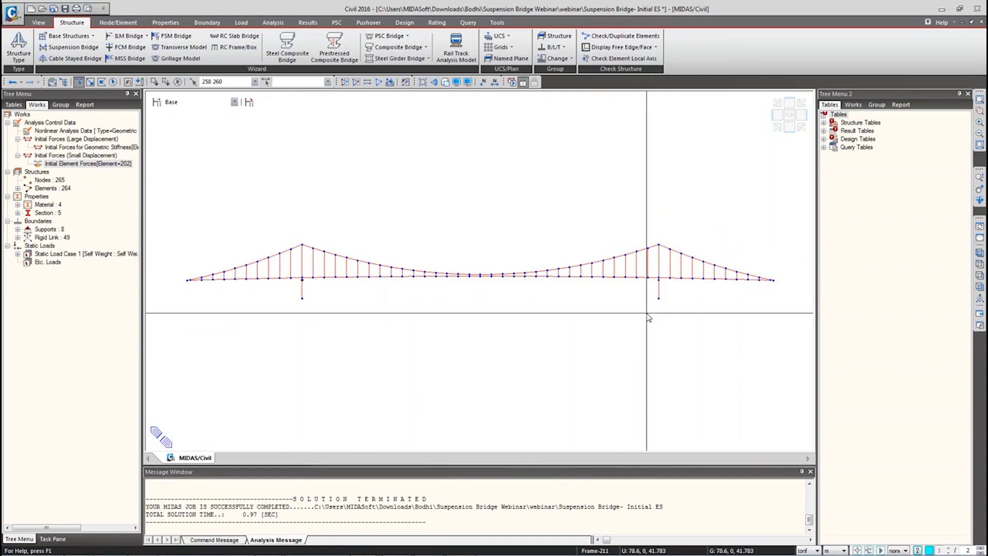
pyautogui.click(663, 282)
pyautogui.rightClick(315, 206)
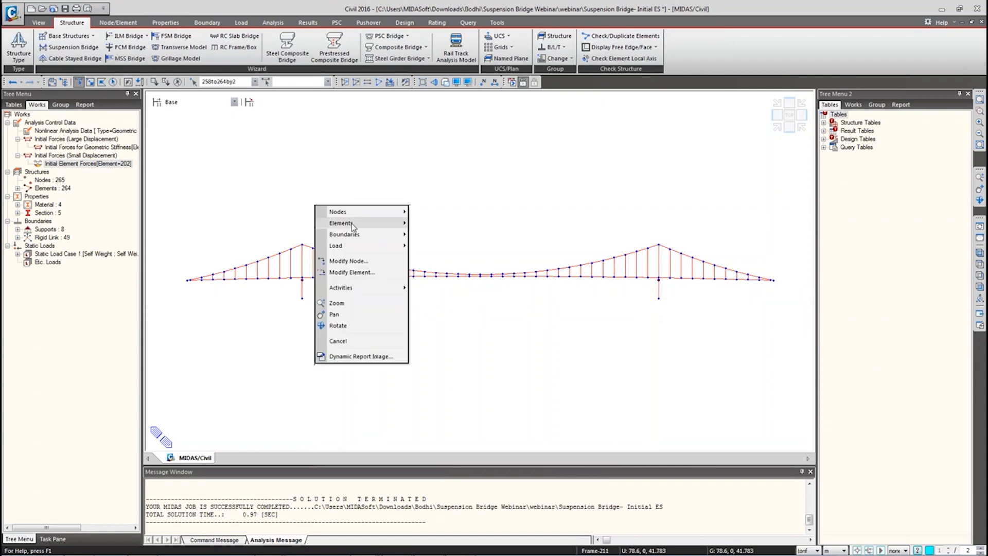
pyautogui.moveTo(354, 226)
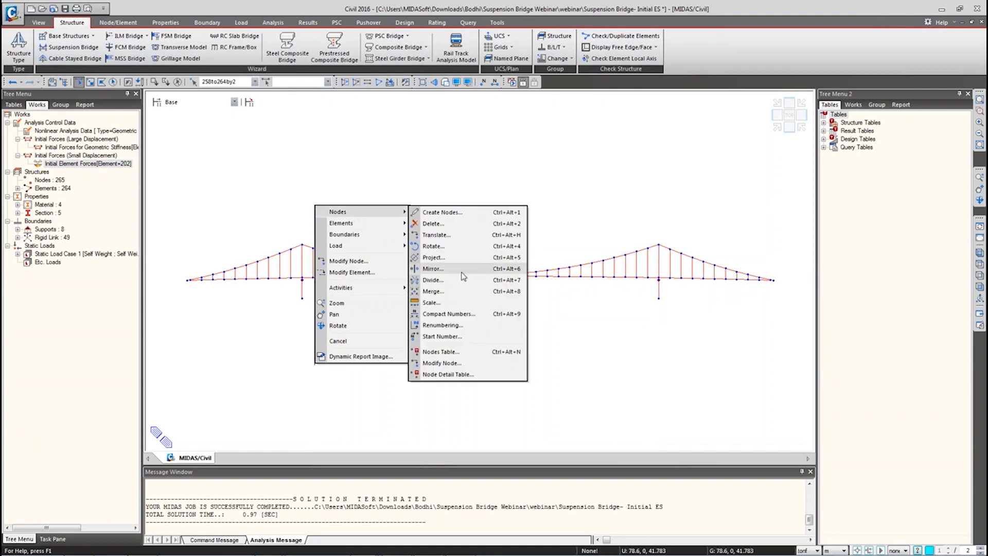
pyautogui.click(349, 261)
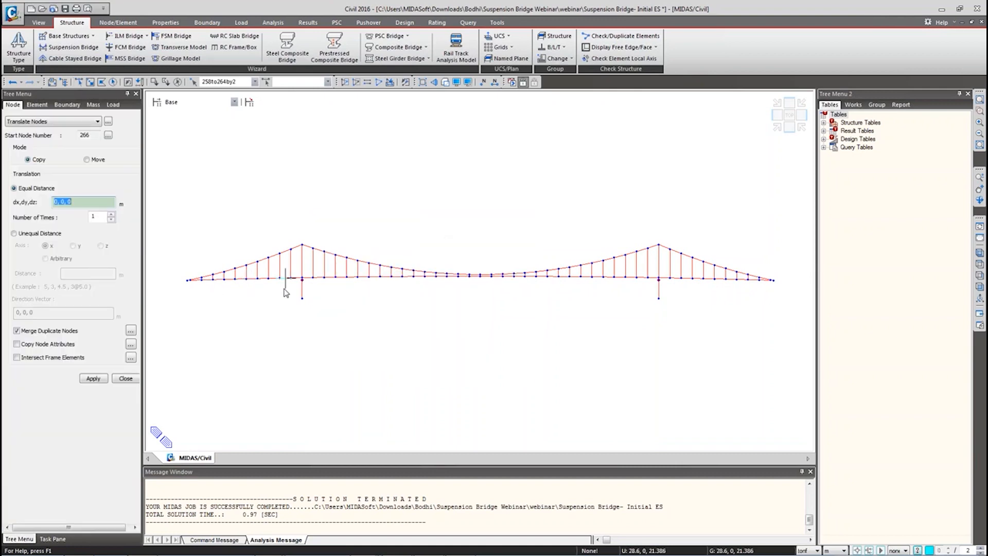
# Step: Set the translation mode to Move and measure the offset between pylon nodes
pyautogui.scroll(2, 286, 294)
pyautogui.scroll(1, 283, 296)
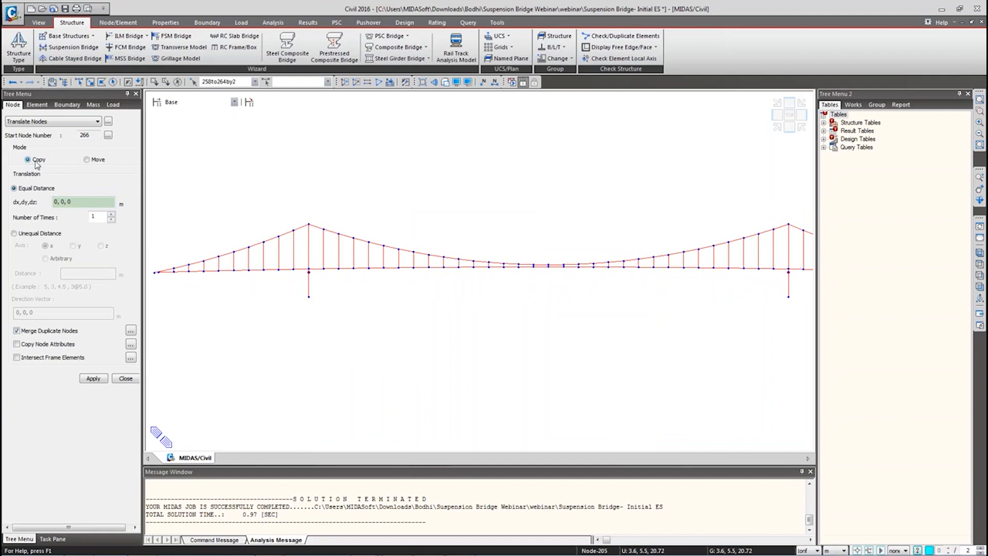
pyautogui.click(87, 160)
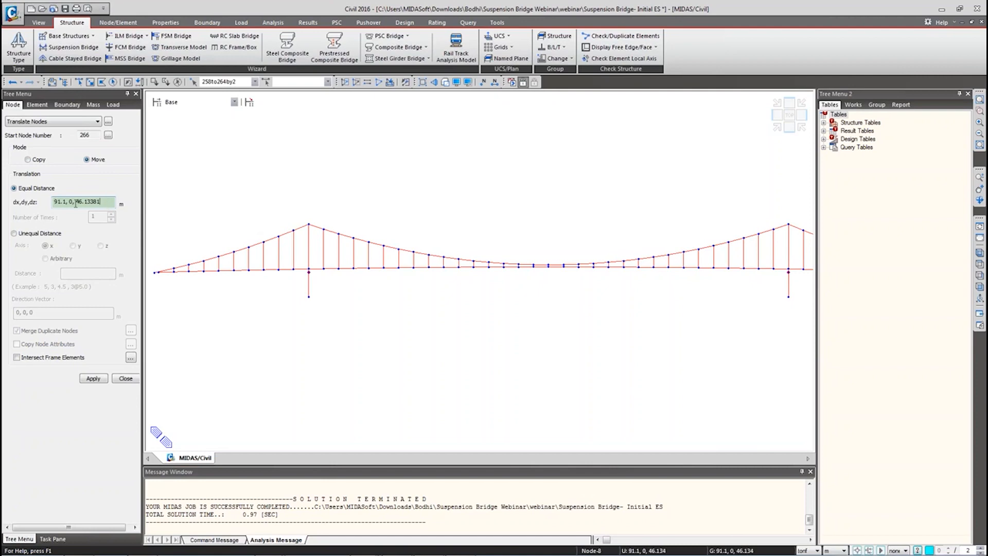
pyautogui.moveTo(108, 202); pyautogui.dragTo(21, 200)
pyautogui.press('BackSpace')
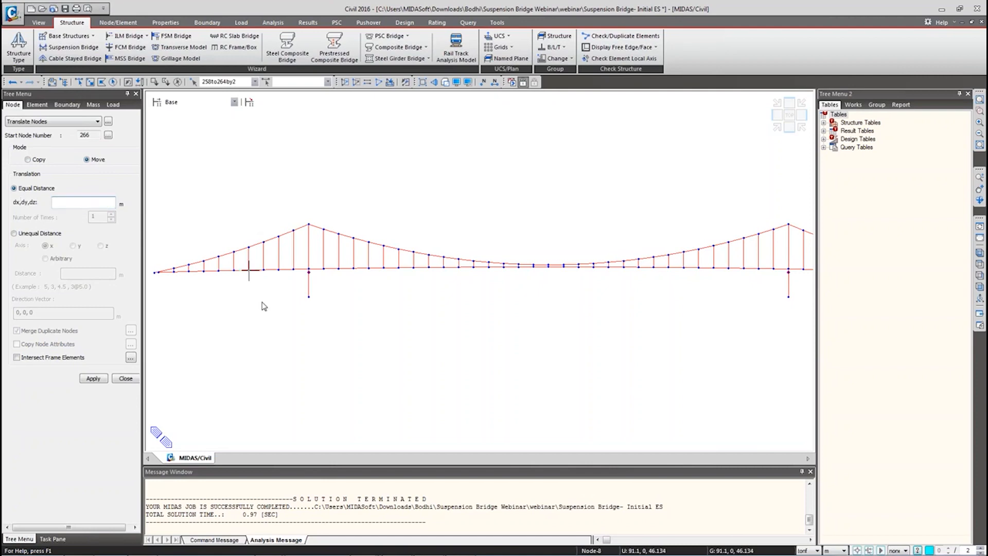
pyautogui.click(63, 204)
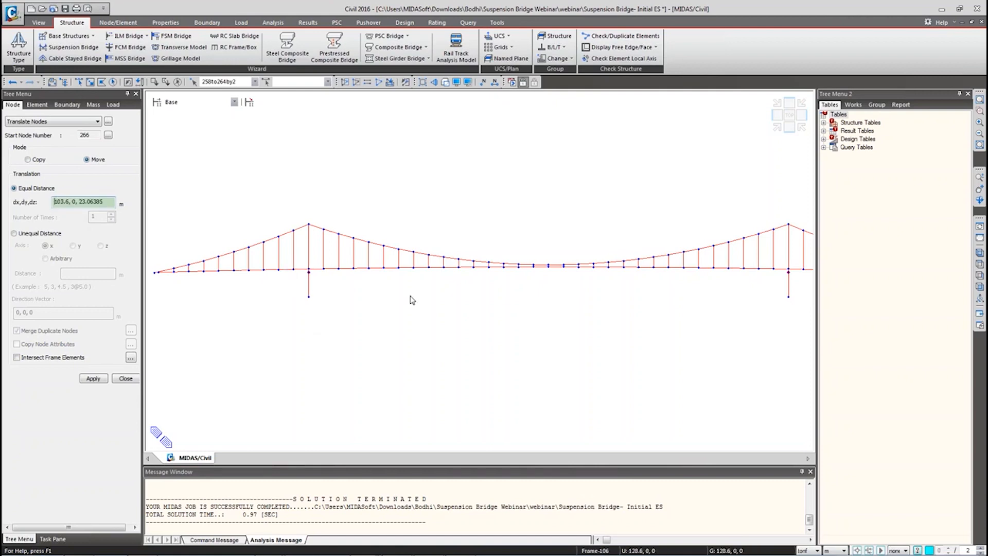
pyautogui.click(309, 272)
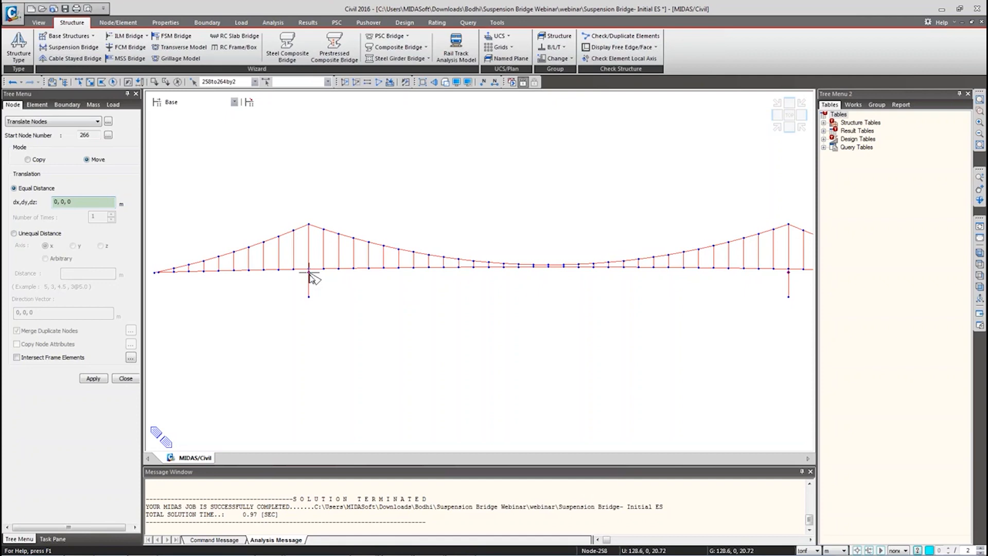
pyautogui.click(310, 273)
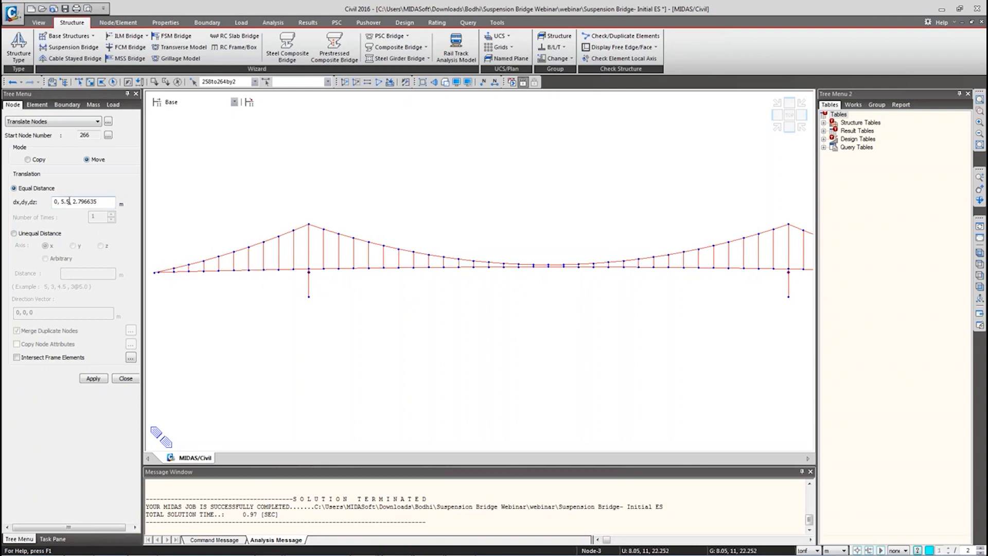
pyautogui.click(309, 271)
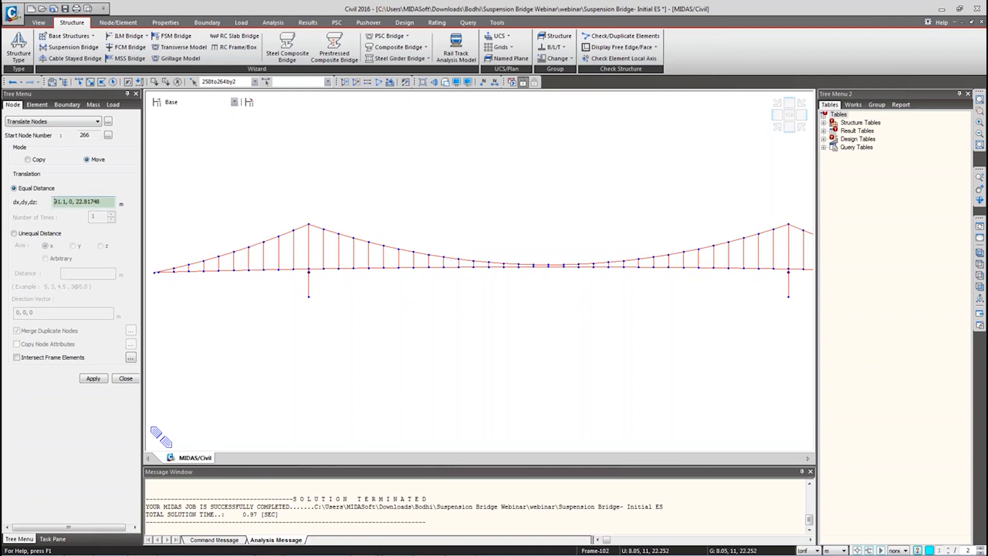
pyautogui.click(309, 268)
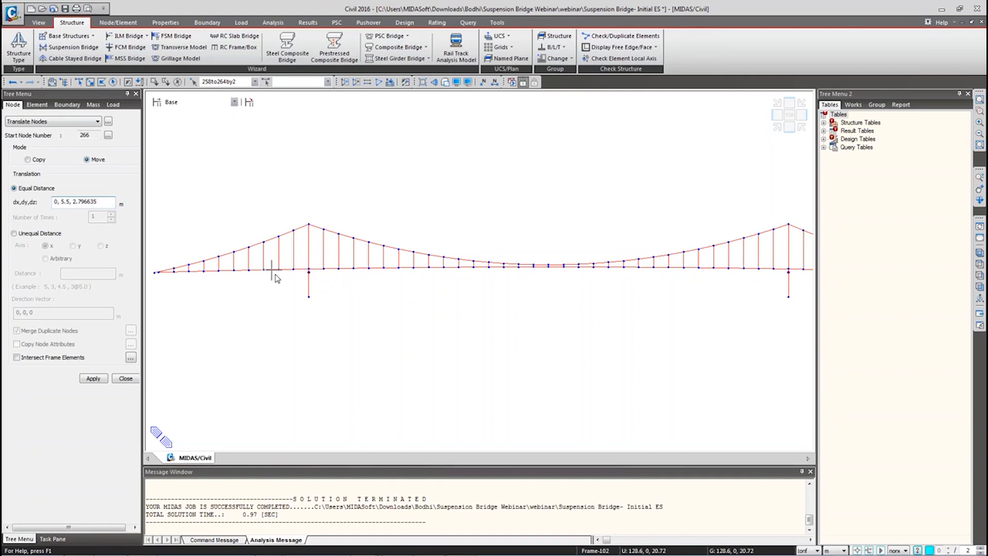
# Step: Move the nodes by 0, 0, 2.796635 with Intersect Frame Elements enabled
pyautogui.doubleClick(63, 202)
pyautogui.moveTo(72, 200); pyautogui.dragTo(59, 200)
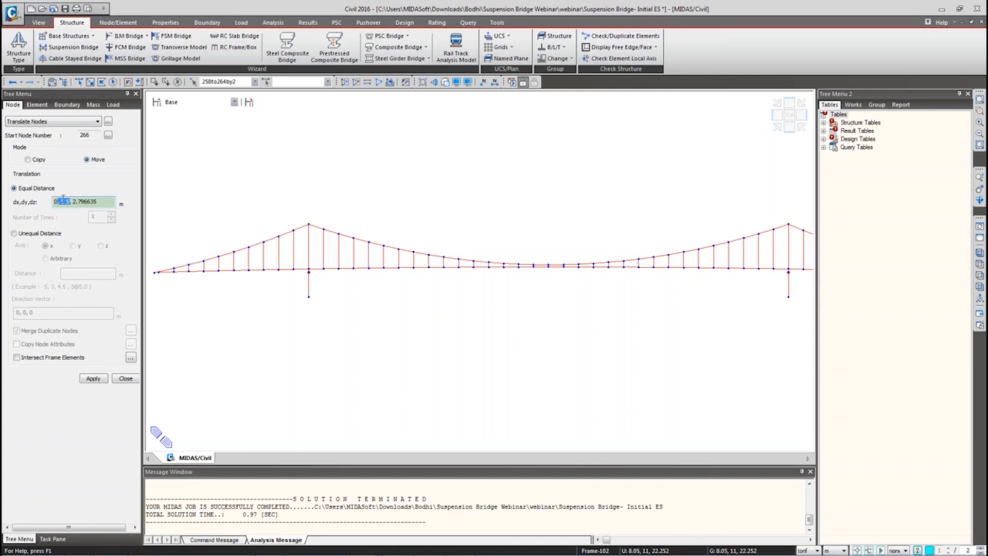
pyautogui.write('0,')
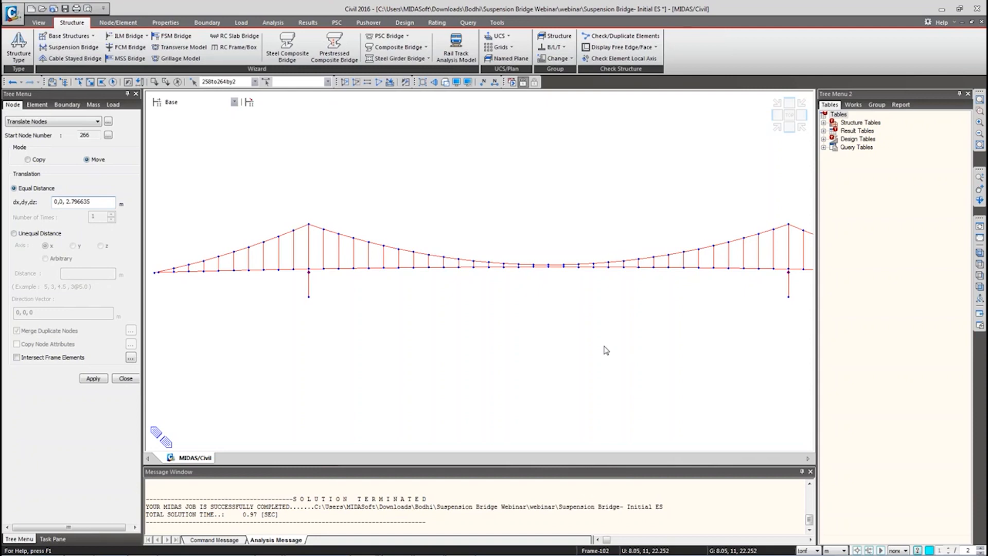
pyautogui.click(61, 360)
pyautogui.click(93, 379)
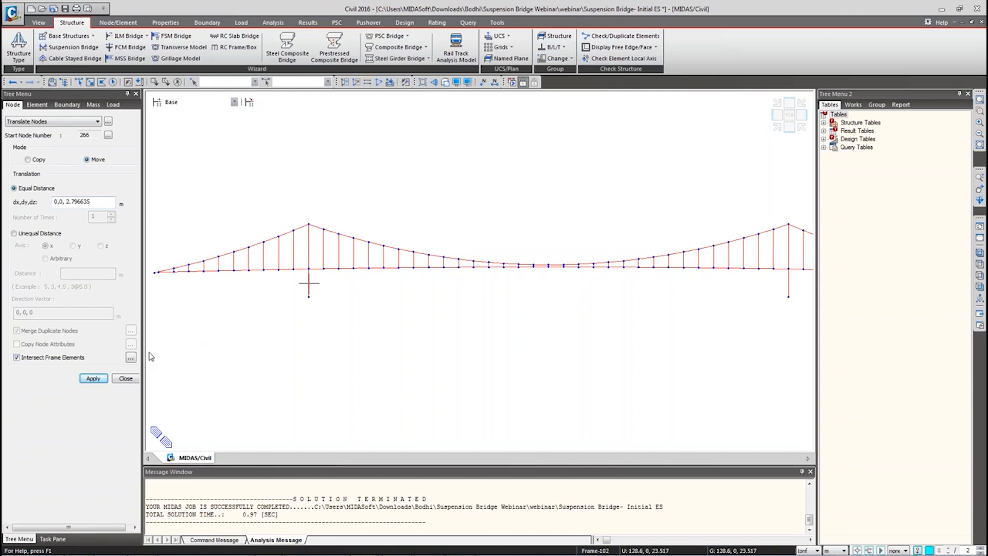
# Step: Select the upper elements of both pylons and orbit to an oblique 3-D view
pyautogui.click(126, 379)
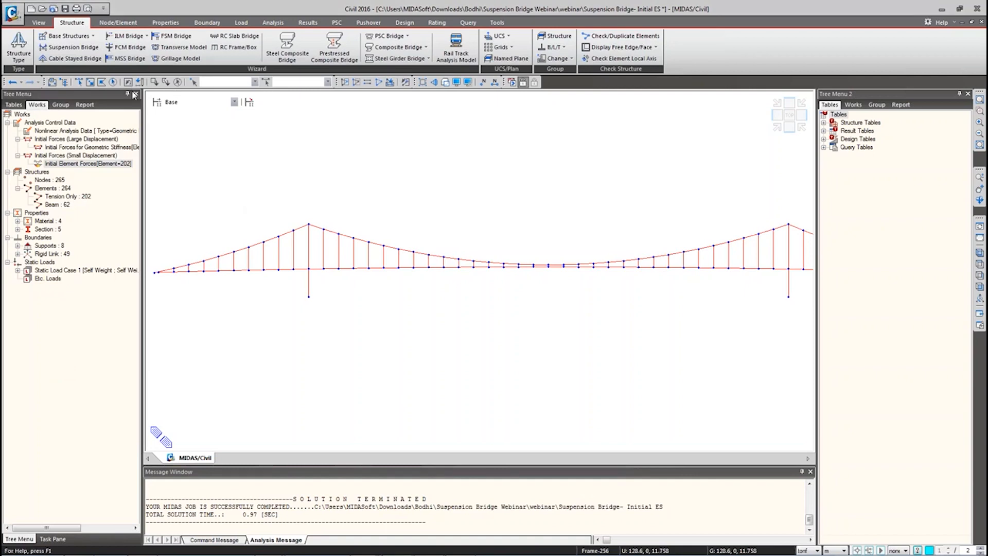
pyautogui.click(79, 82)
pyautogui.click(308, 246)
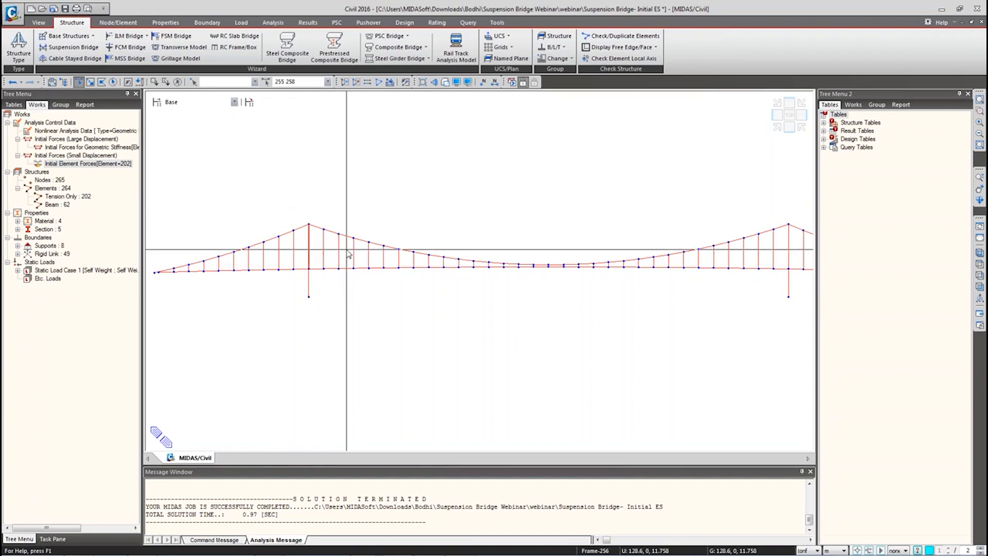
pyautogui.click(789, 251)
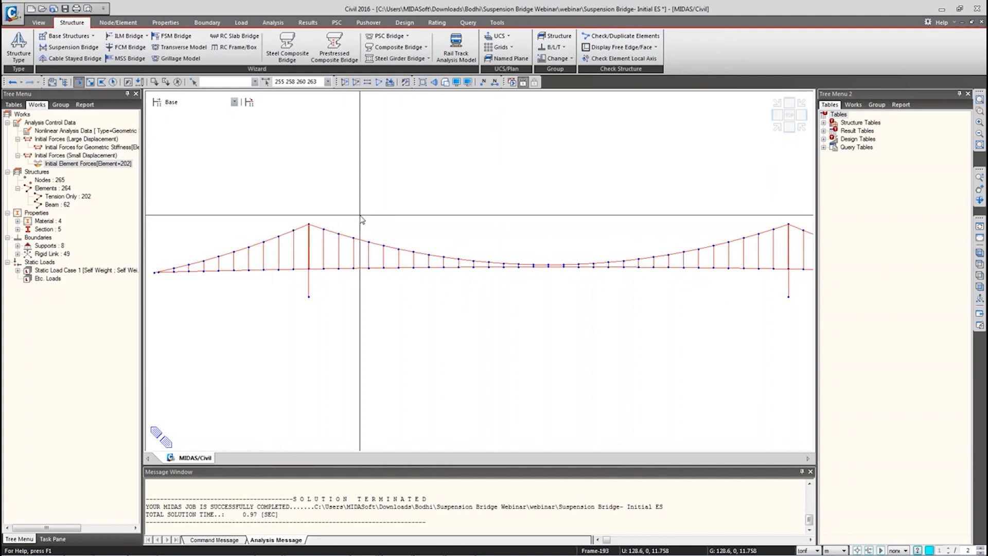
pyautogui.keyDown('ctrl'); pyautogui.moveTo(361, 219); pyautogui.dragTo(353, 247, button='middle'); pyautogui.keyUp('ctrl')
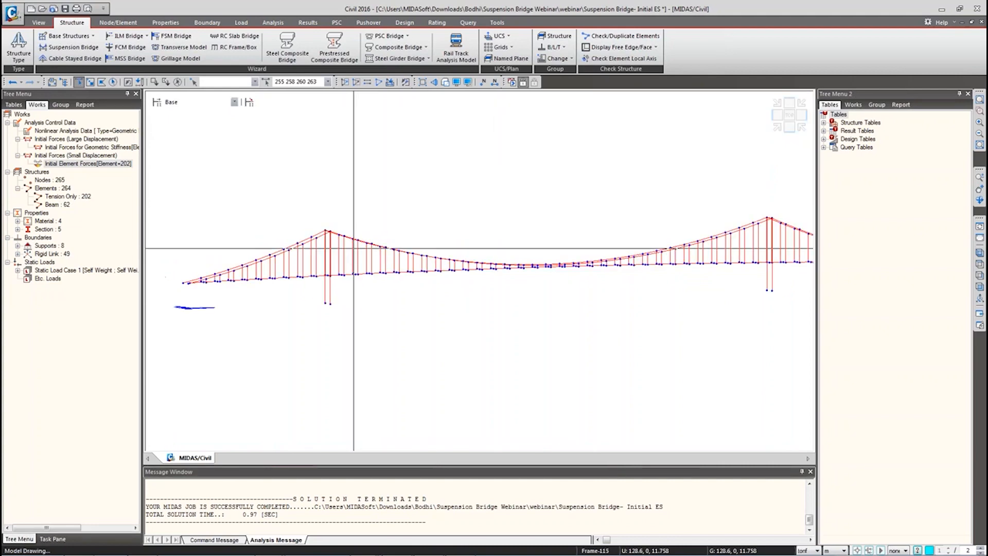
# Step: Draw elements in random colours and return to a fitted front elevation
pyautogui.click(467, 82)
pyautogui.click(457, 172)
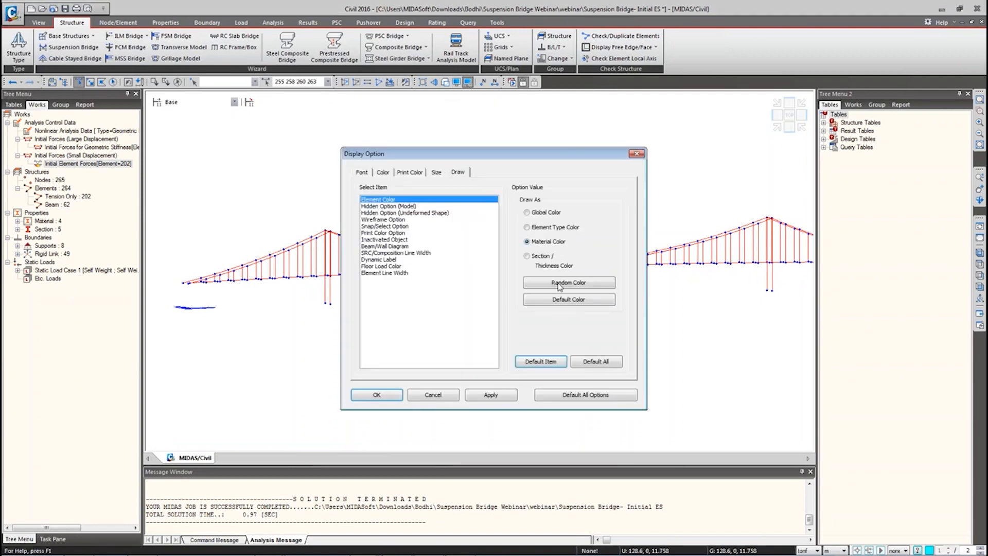
pyautogui.click(490, 395)
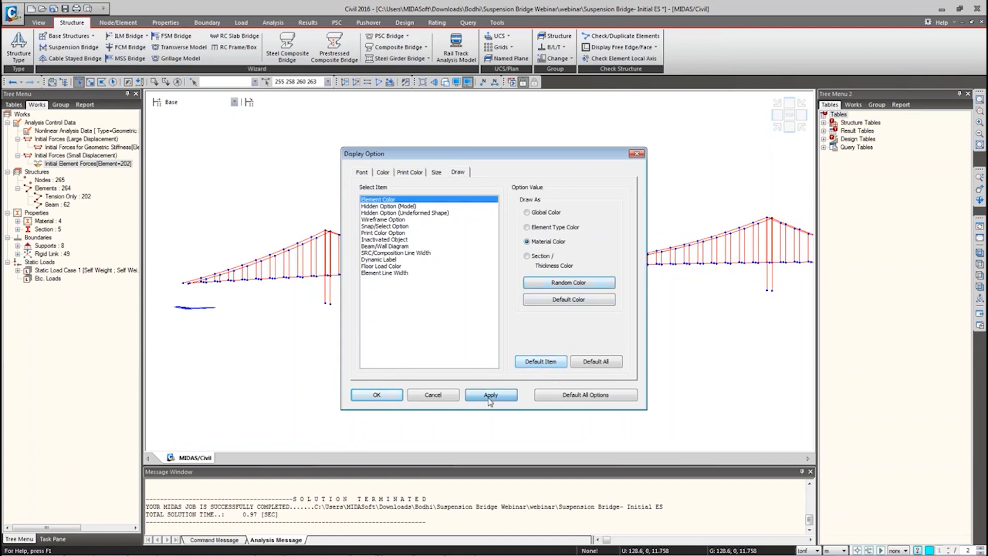
pyautogui.click(435, 397)
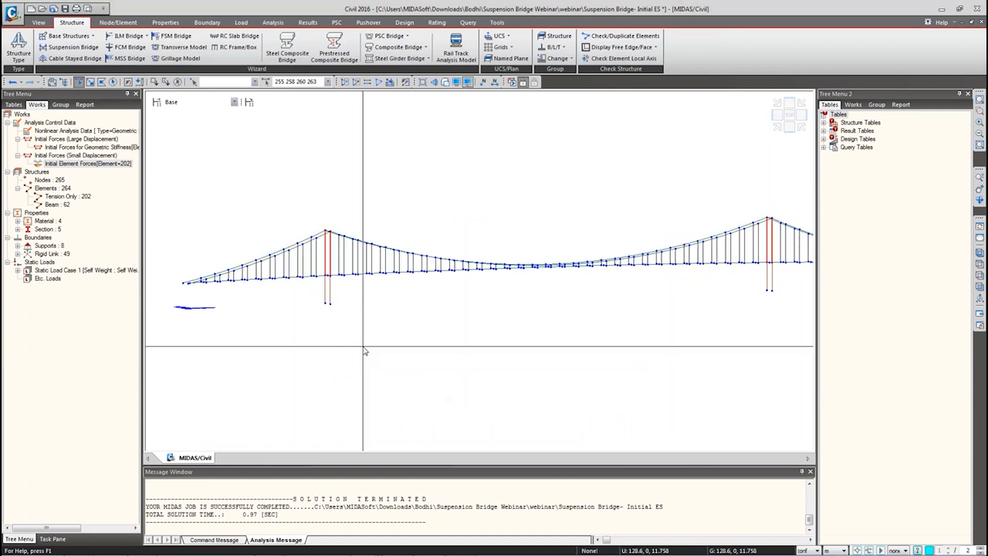
pyautogui.click(980, 287)
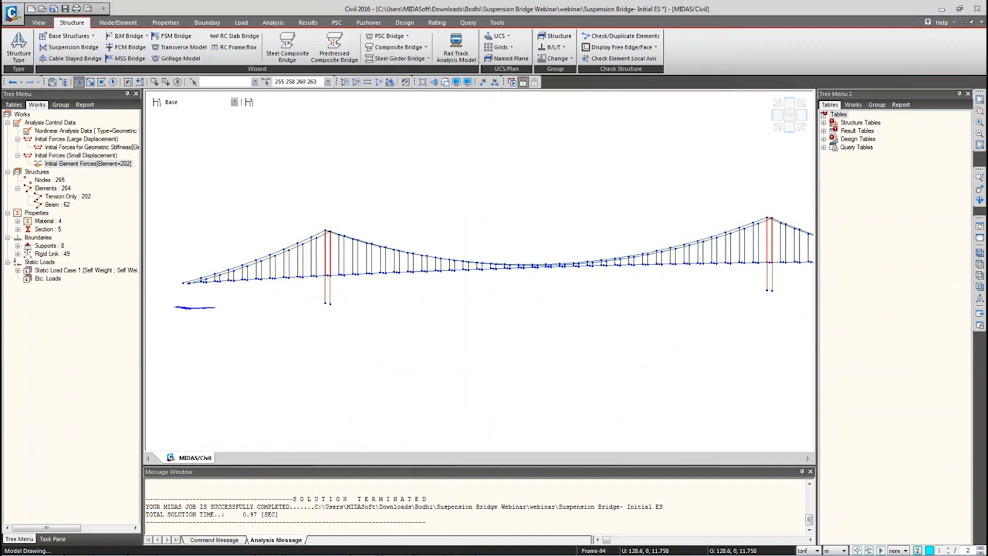
# Step: Divide the two selected pylon elements at unequal distances of 1.25 m and 18.75 m
pyautogui.click(123, 24)
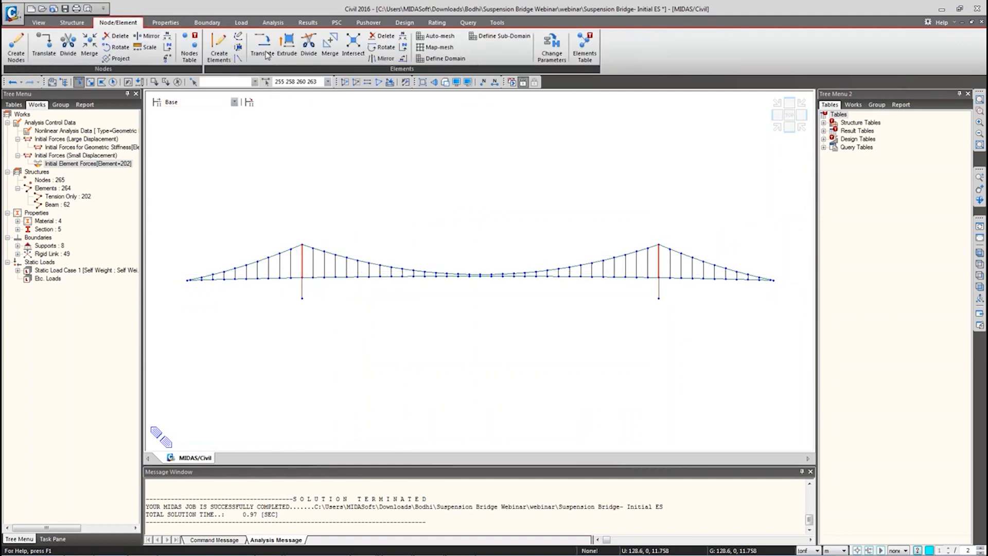
pyautogui.click(309, 49)
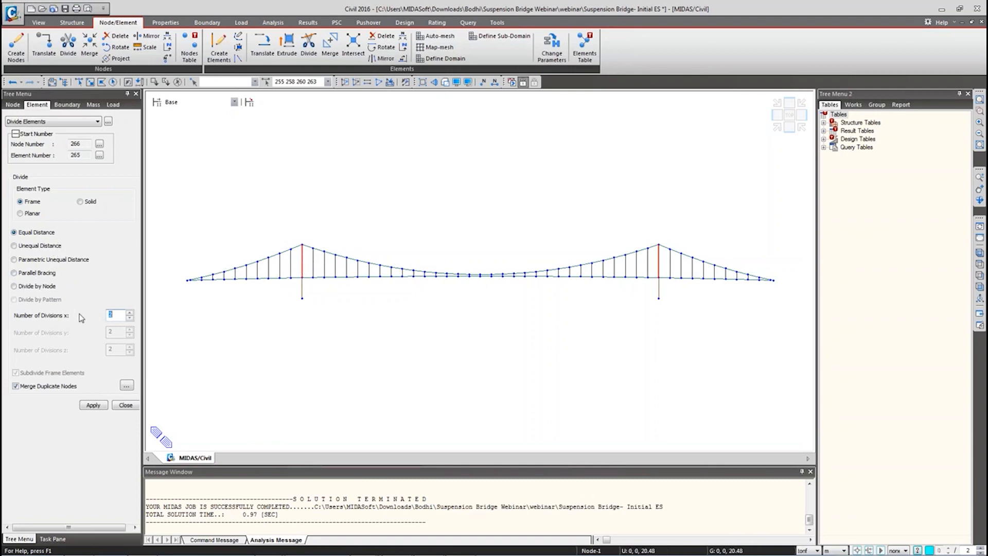
pyautogui.click(32, 247)
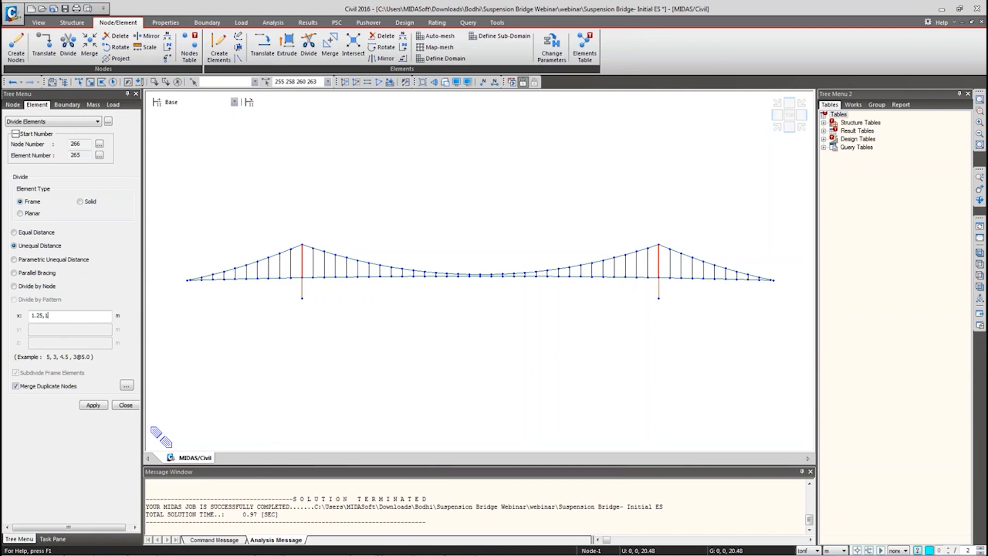
pyautogui.write('75')
pyautogui.click(92, 406)
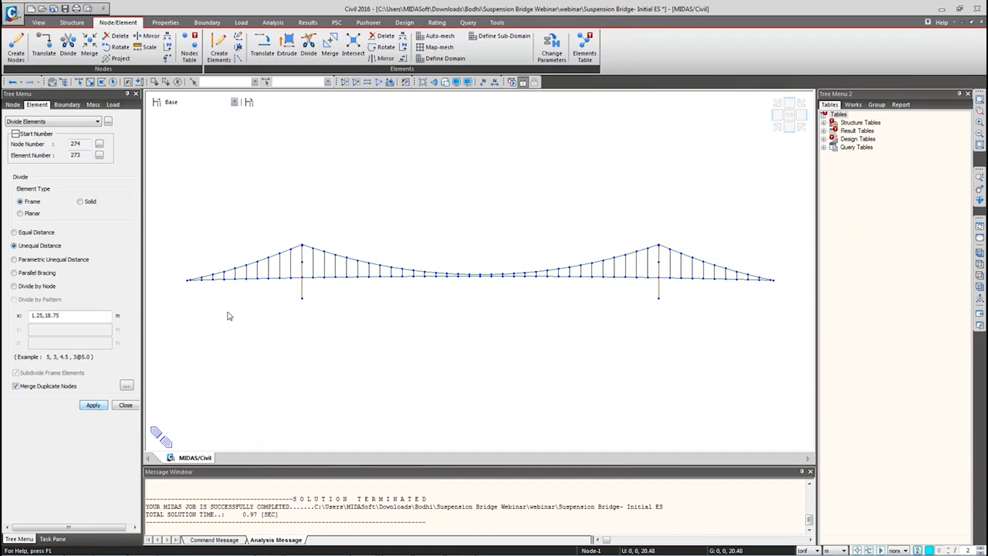
pyautogui.scroll(5, 285, 257)
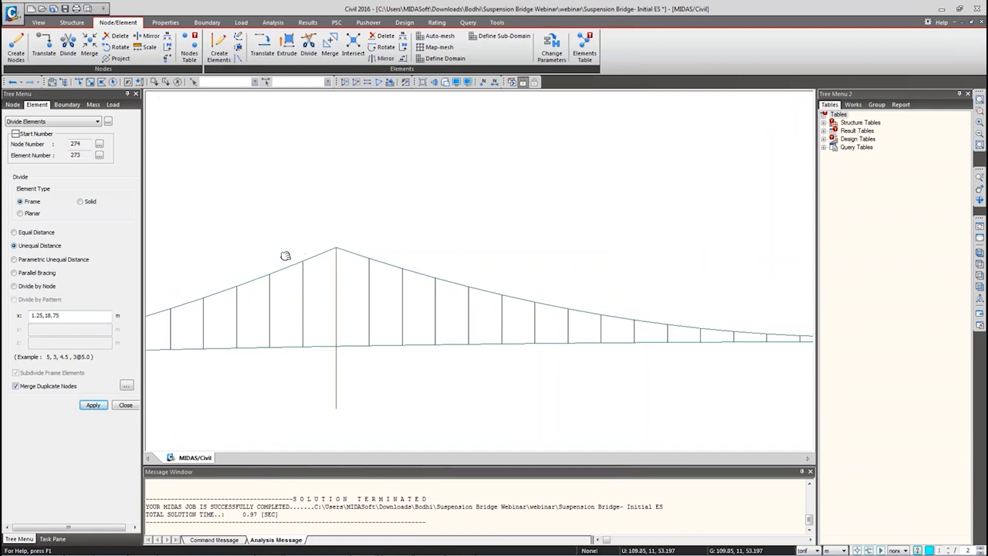
# Step: Window-select both pylons in front view, activate only them, and turn to an isometric view
pyautogui.scroll(2, 337, 265)
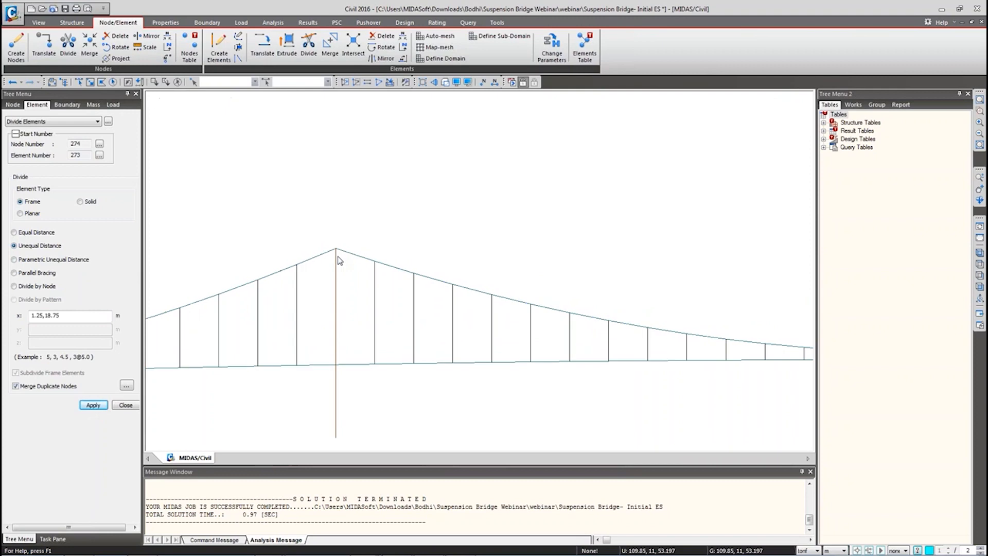
pyautogui.keyDown('ctrl'); pyautogui.moveTo(337, 270); pyautogui.dragTo(368, 287, button='middle'); pyautogui.keyUp('ctrl')
pyautogui.moveTo(408, 342); pyautogui.dragTo(389, 257, button='middle')
pyautogui.moveTo(512, 306); pyautogui.dragTo(311, 256, button='middle')
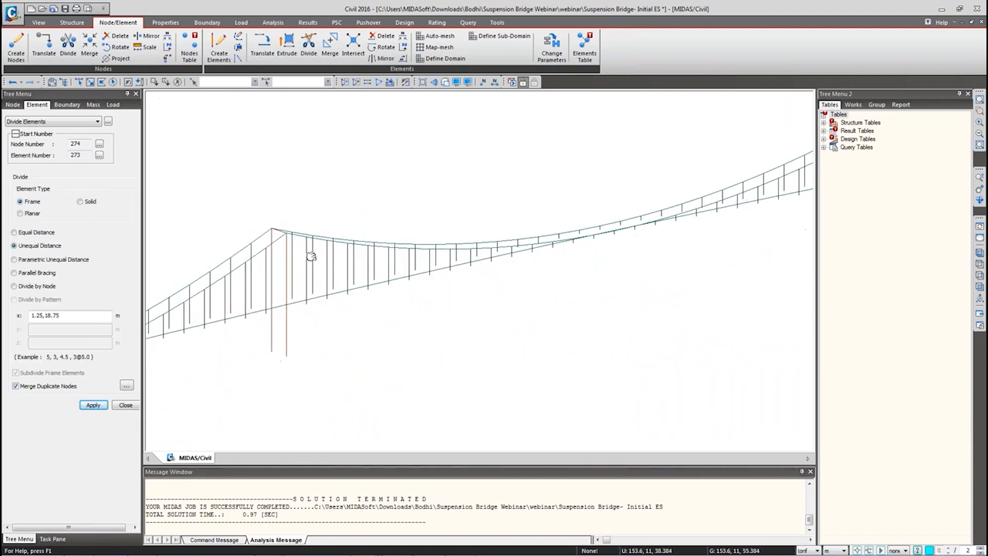
pyautogui.scroll(-2, 311, 256)
pyautogui.click(979, 287)
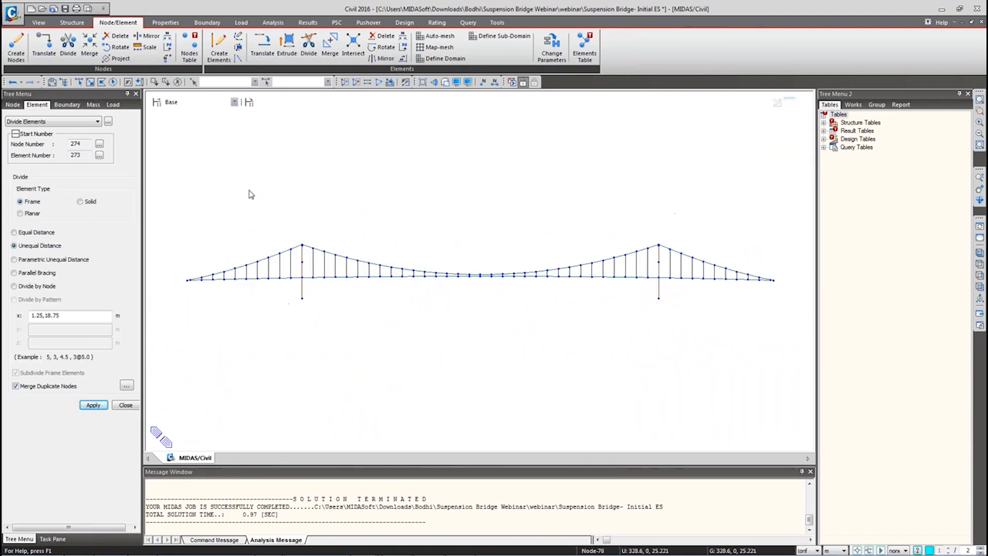
pyautogui.click(77, 82)
pyautogui.moveTo(300, 227); pyautogui.dragTo(309, 337)
pyautogui.moveTo(654, 239); pyautogui.dragTo(669, 340)
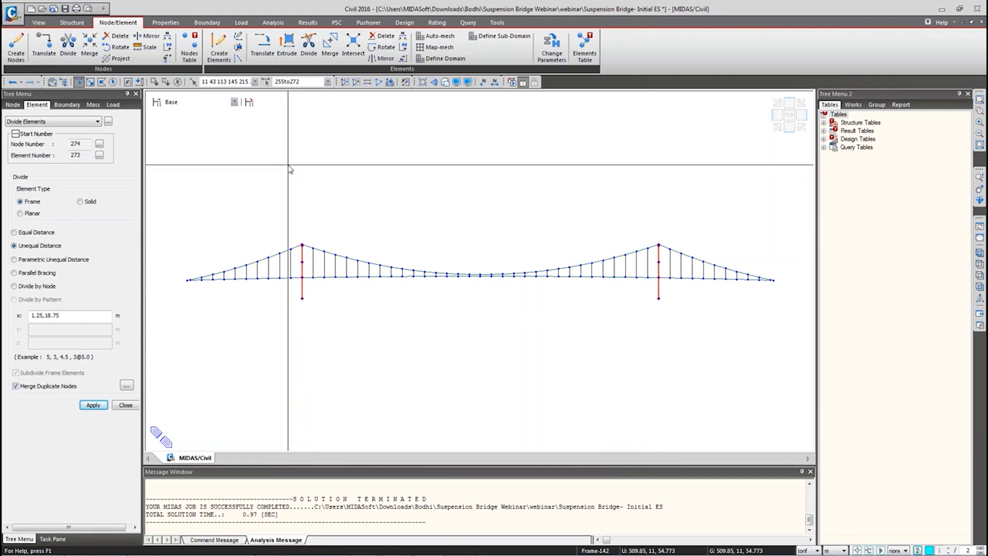
pyautogui.click(345, 81)
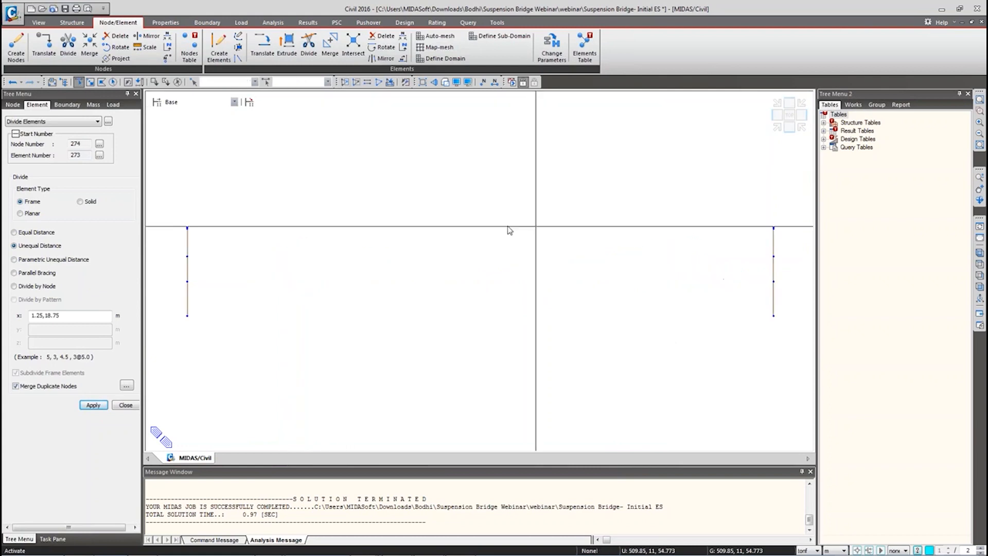
pyautogui.click(979, 254)
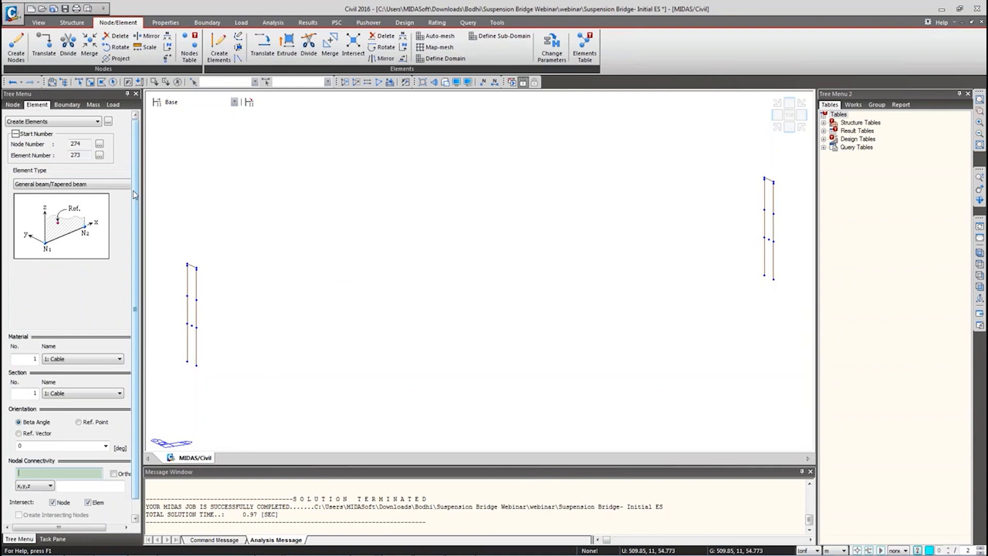
# Step: Set the new elements to material 4: Pylon and section 5: Pylon-trans
pyautogui.scroll(-1, 93, 340)
pyautogui.click(93, 344)
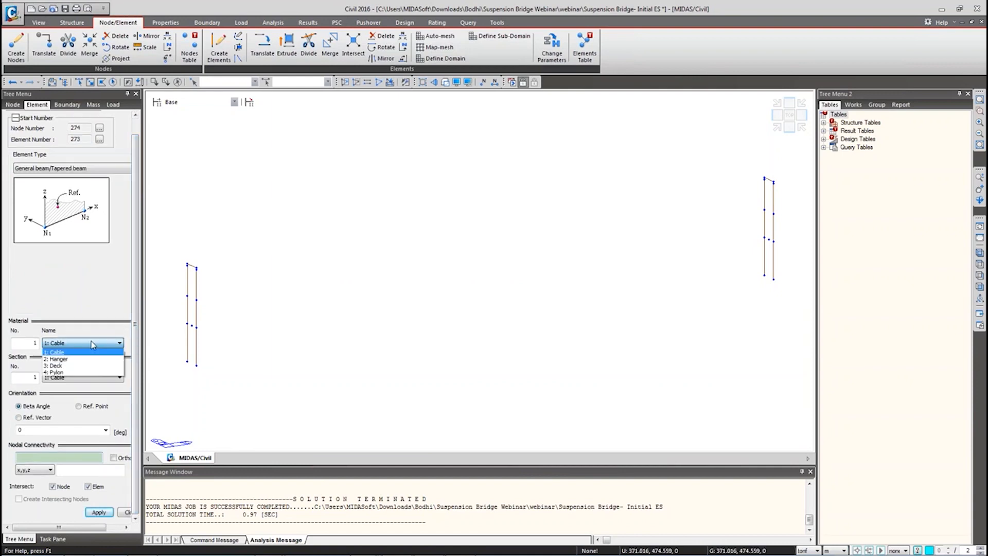
pyautogui.click(68, 373)
pyautogui.click(66, 379)
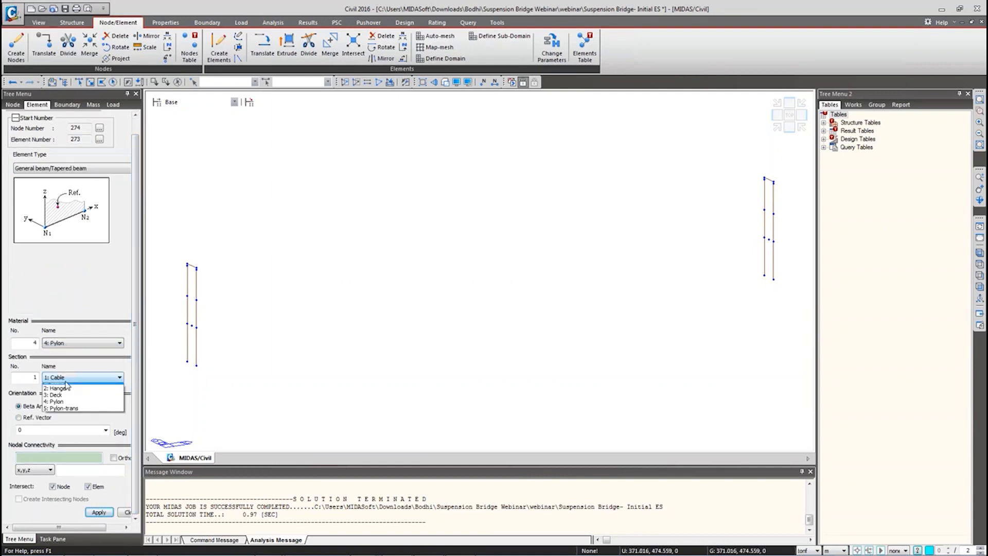
pyautogui.click(65, 414)
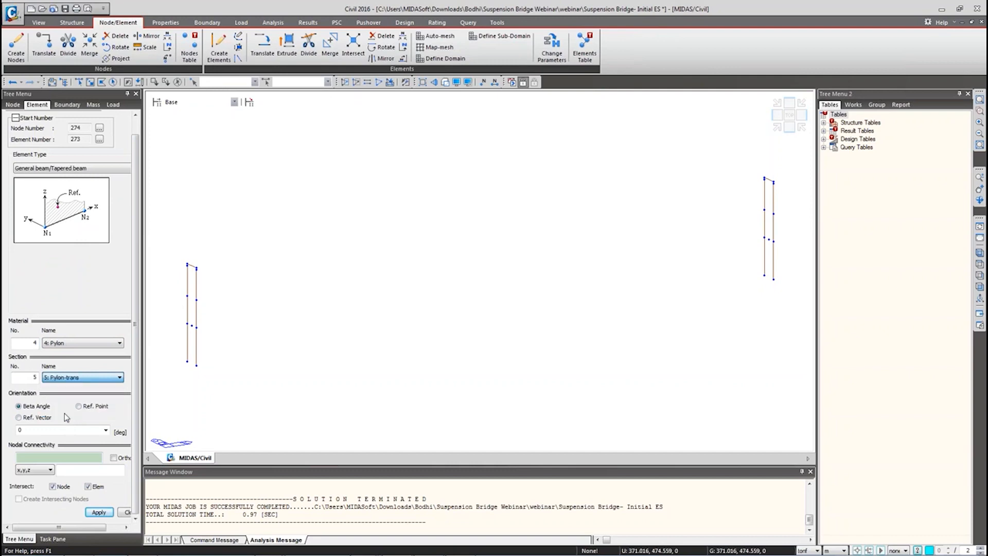
# Step: Create cross-beams between the leg nodes of the left and right pylons
pyautogui.click(57, 458)
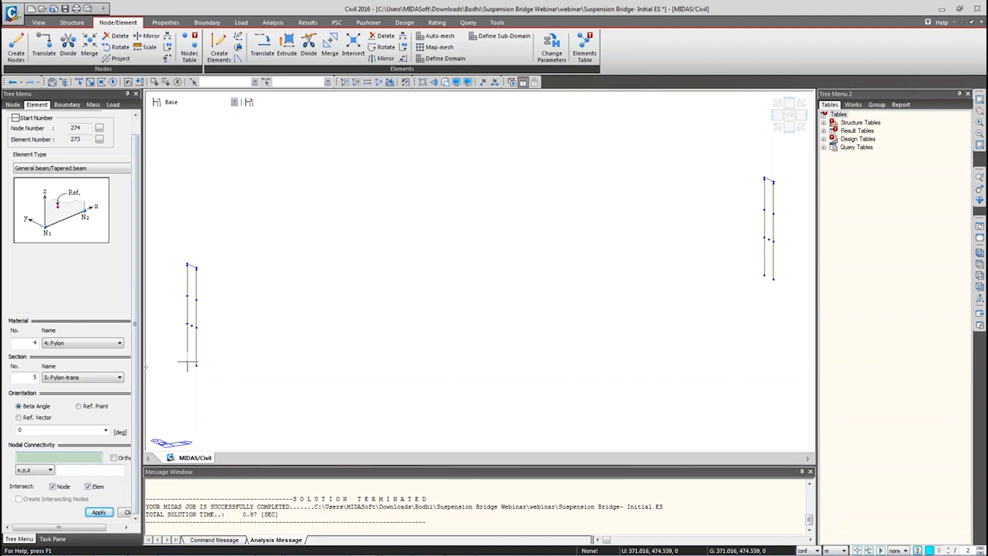
pyautogui.click(197, 328)
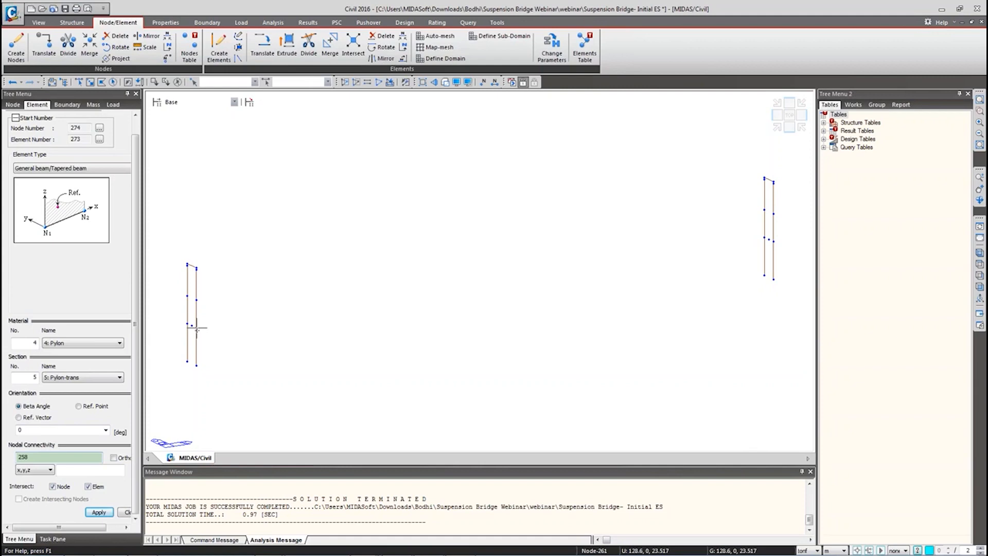
pyautogui.click(188, 323)
pyautogui.click(197, 300)
pyautogui.click(187, 295)
pyautogui.click(197, 268)
pyautogui.click(774, 213)
pyautogui.click(765, 210)
pyautogui.click(774, 183)
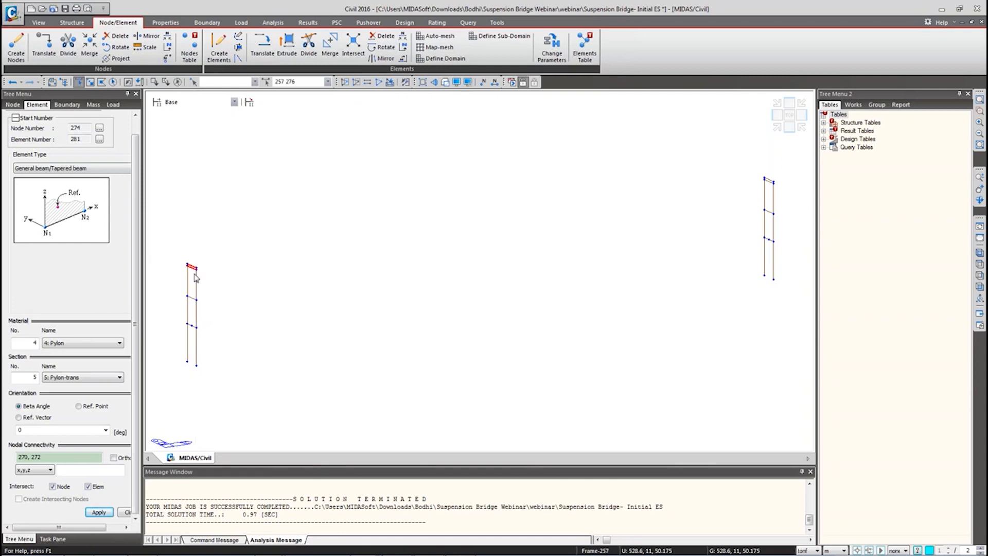
# Step: Delete the old top beams 257 and 262 and close Create Elements
pyautogui.scroll(5, 188, 270)
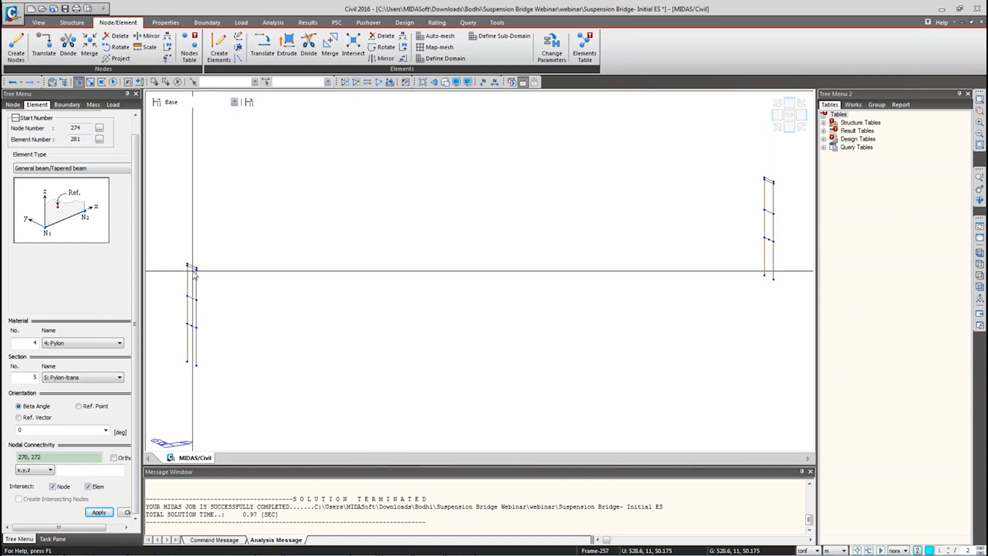
pyautogui.click(189, 260)
pyautogui.scroll(-5, 390, 224)
pyautogui.scroll(-3, 446, 225)
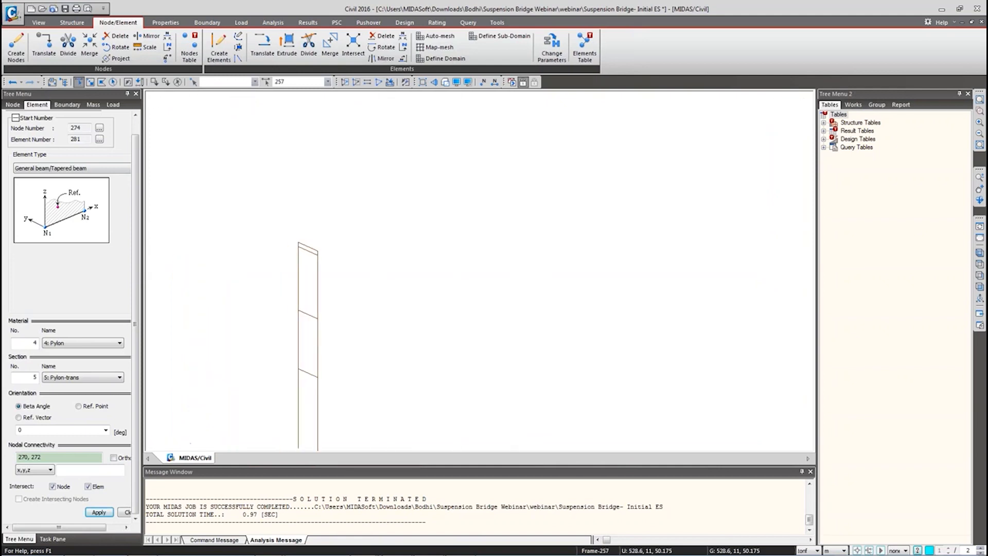
pyautogui.moveTo(636, 245); pyautogui.dragTo(155, 268, button='middle')
pyautogui.moveTo(753, 137); pyautogui.dragTo(478, 266, button='middle')
pyautogui.scroll(3, 478, 263)
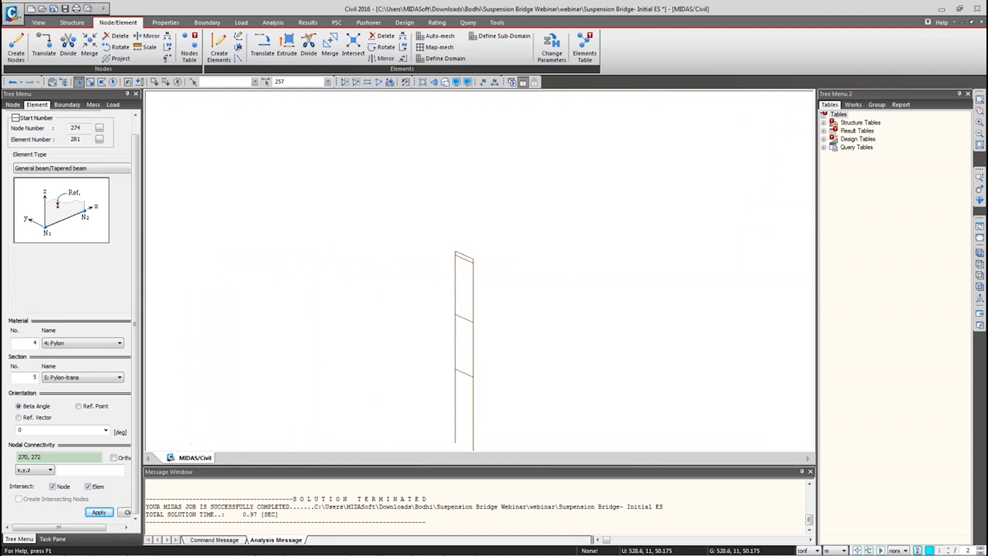
pyautogui.click(464, 255)
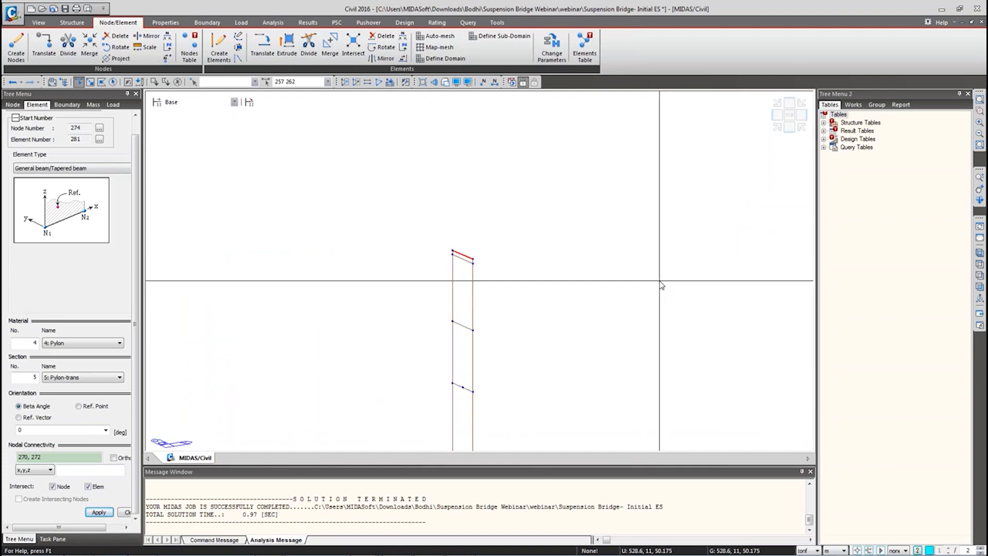
pyautogui.scroll(-3, 427, 283)
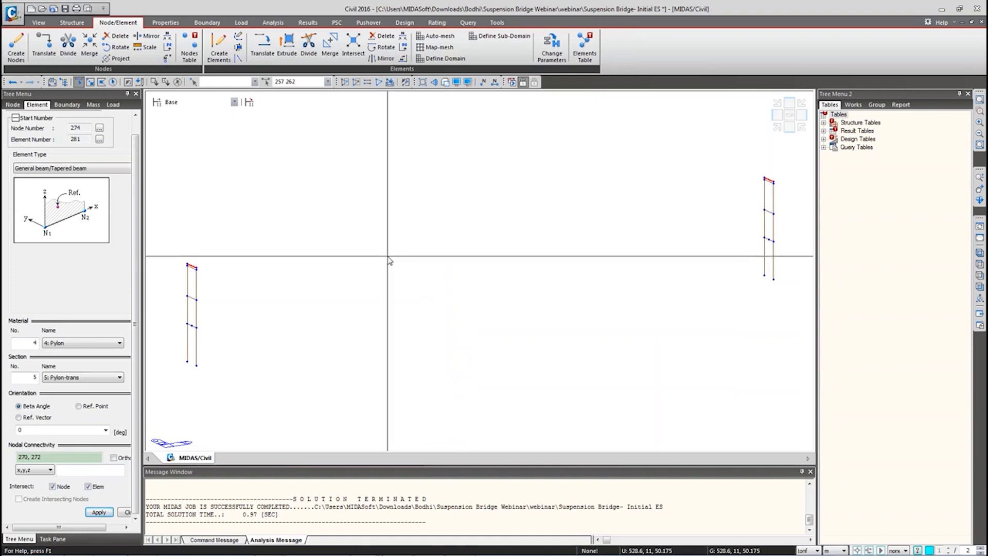
pyautogui.press('Delete')
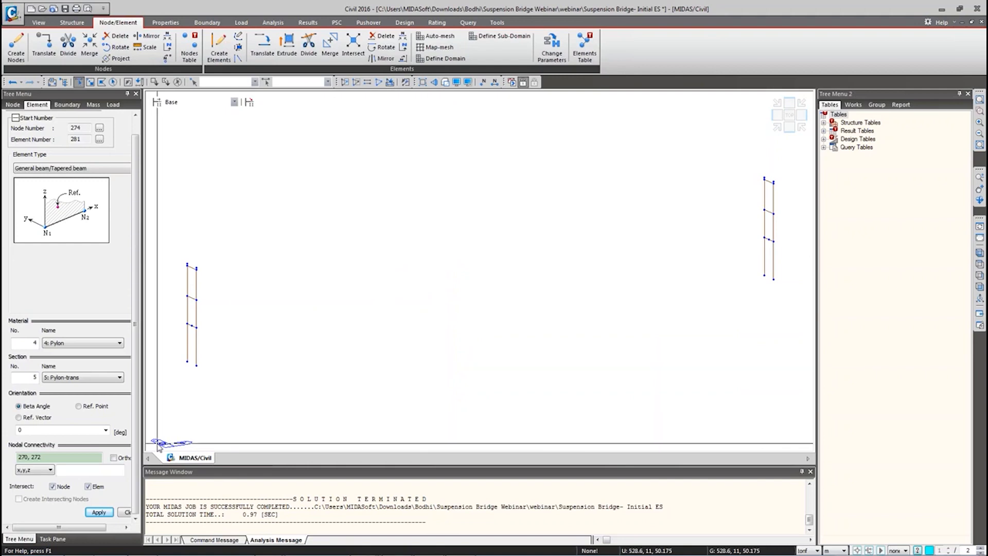
pyautogui.click(125, 513)
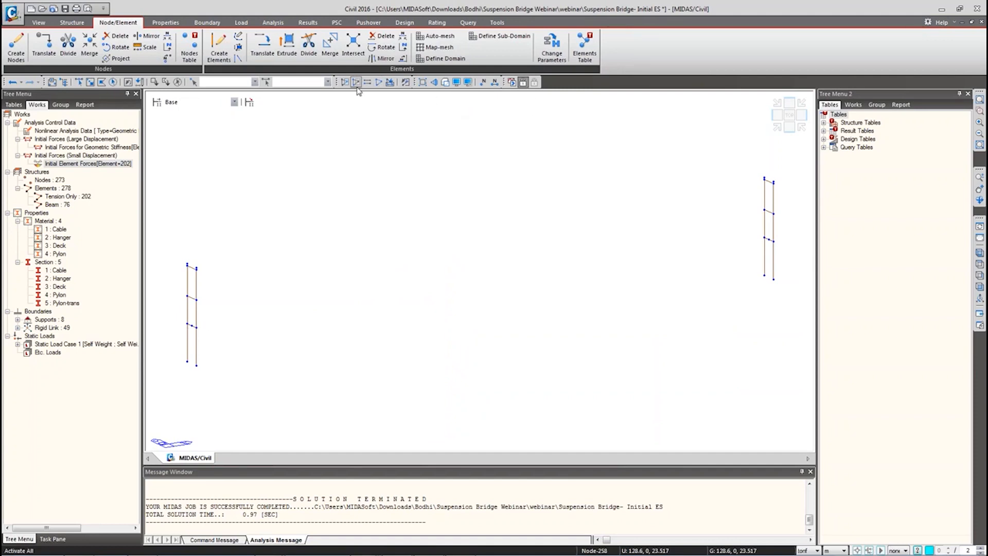
# Step: Select deck-end nodes 205 and 257 in front view, then open Boundary > Define Supports
pyautogui.click(376, 90)
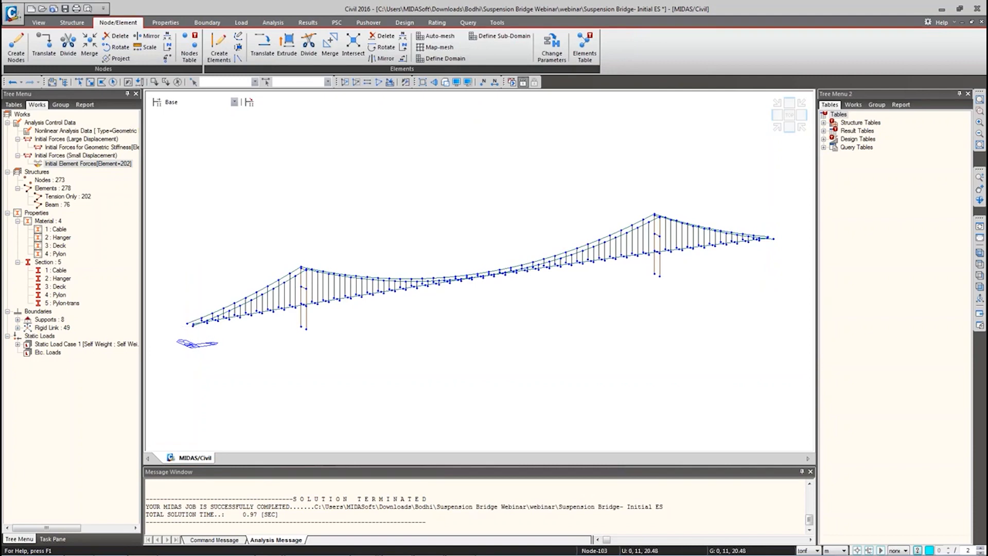
pyautogui.click(79, 83)
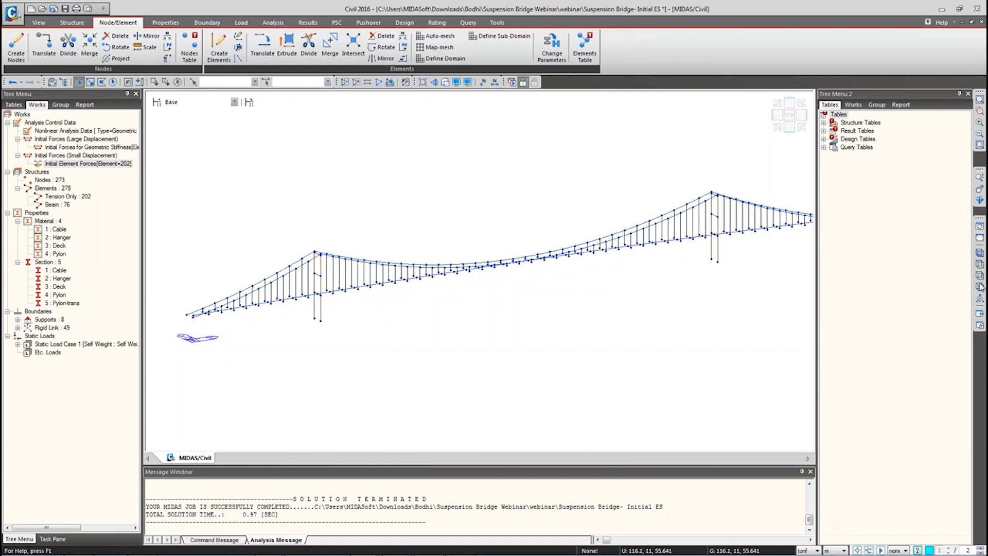
pyautogui.click(978, 287)
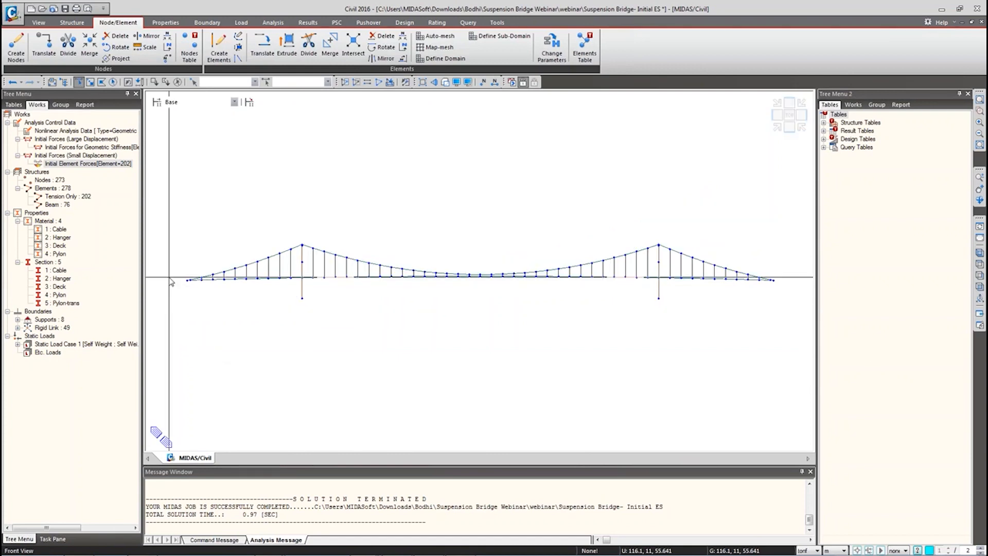
pyautogui.moveTo(189, 278); pyautogui.dragTo(194, 287)
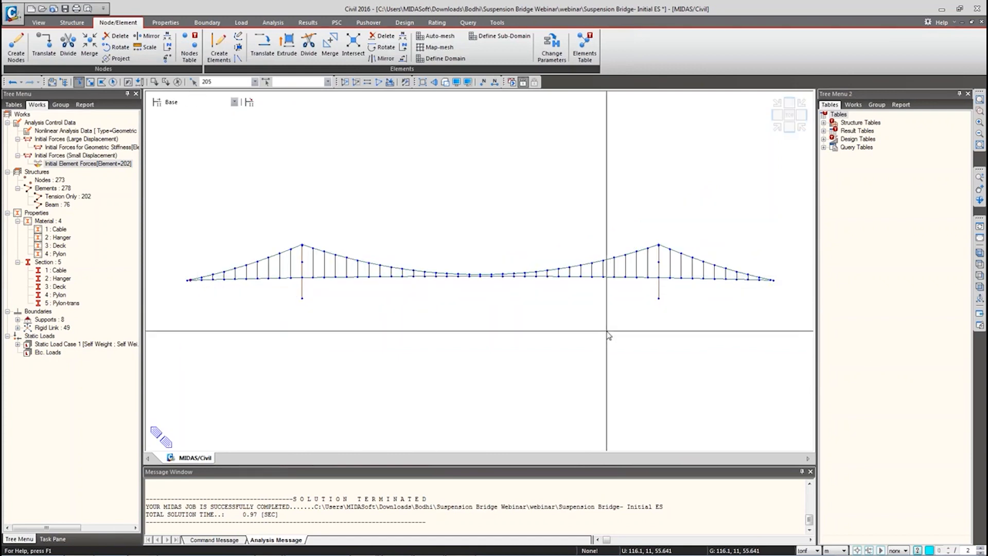
pyautogui.moveTo(608, 335); pyautogui.dragTo(254, 320, button='middle')
pyautogui.moveTo(423, 276); pyautogui.dragTo(418, 264)
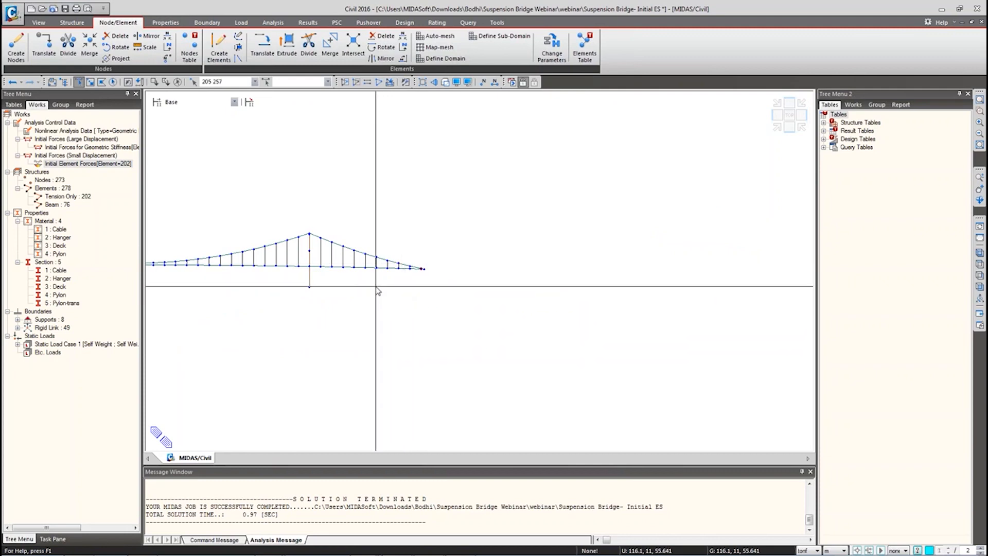
pyautogui.click(979, 253)
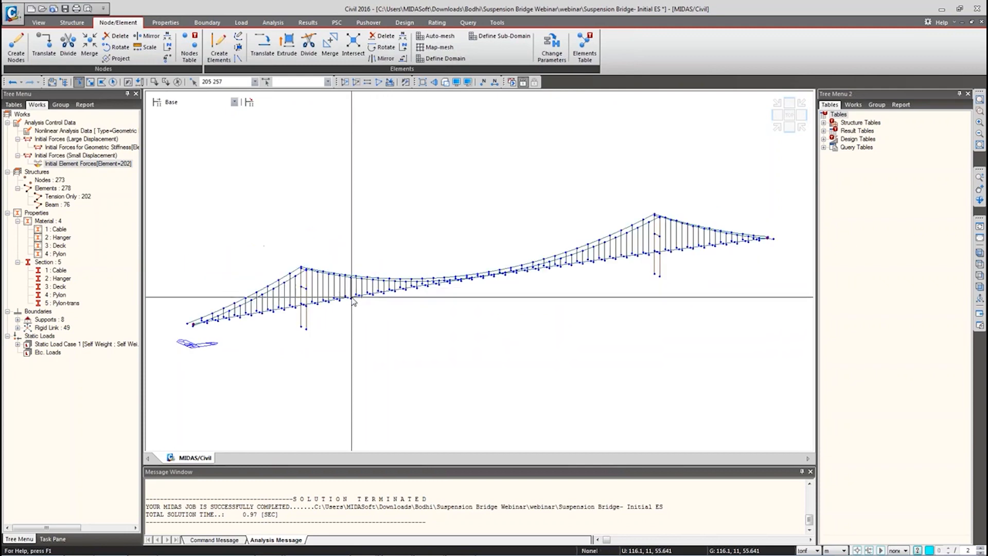
pyautogui.click(208, 23)
pyautogui.click(20, 47)
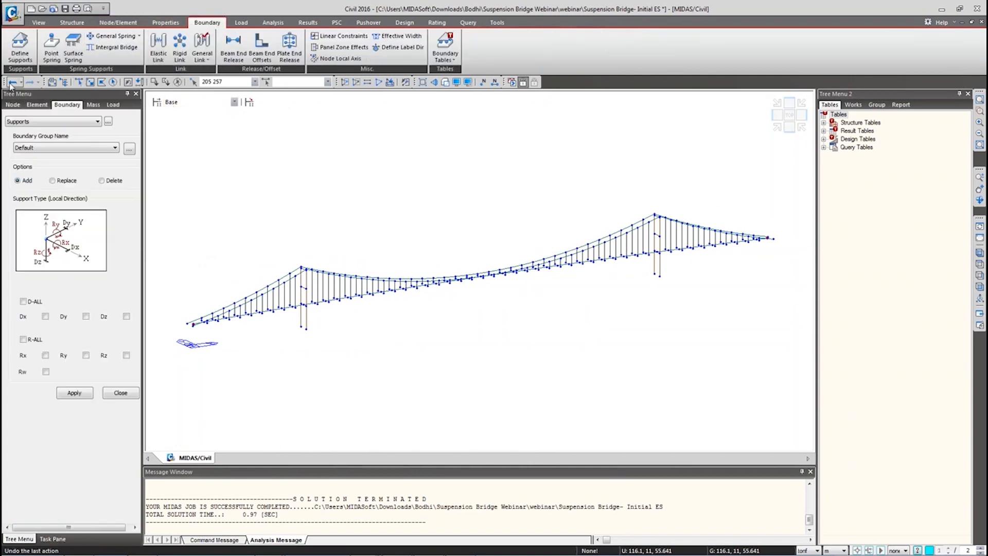
# Step: Apply supports with D-ALL, Rx and Rz restrained to the selected deck-end nodes
pyautogui.click(23, 301)
pyautogui.click(45, 355)
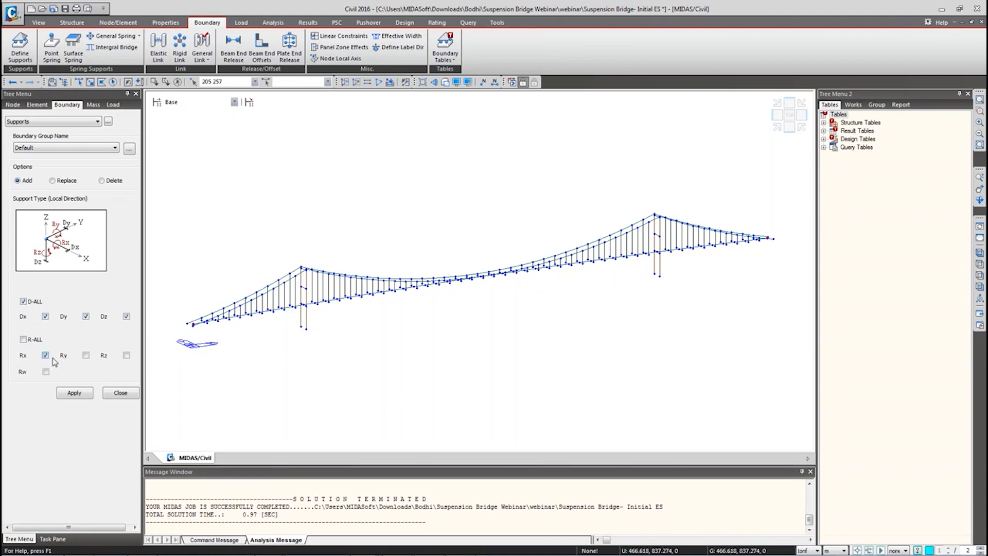
pyautogui.click(126, 355)
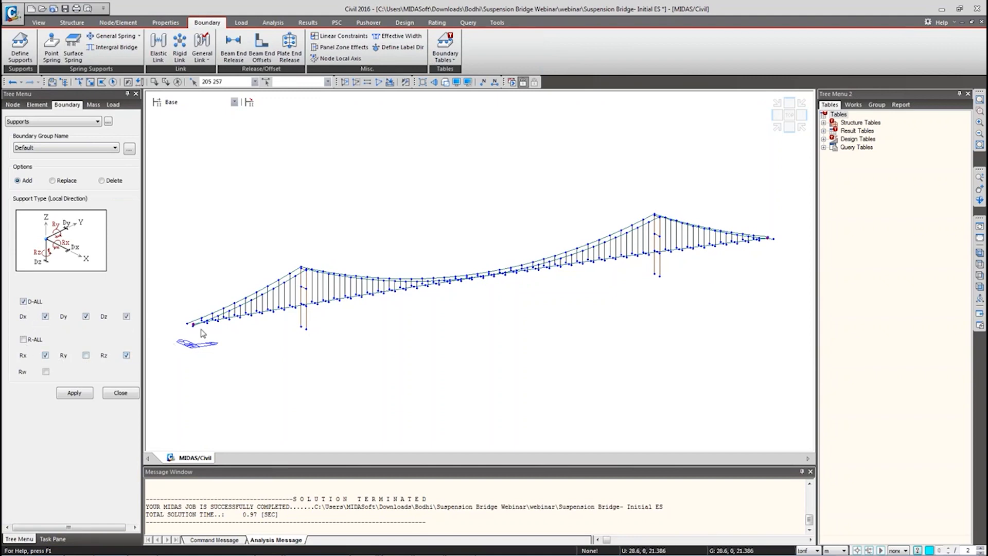
pyautogui.click(72, 394)
pyautogui.click(121, 394)
# Step: Select the new Type 2 support entry in the tree and collapse the rigid link list
pyautogui.click(62, 336)
pyautogui.scroll(-2, 62, 336)
pyautogui.click(18, 304)
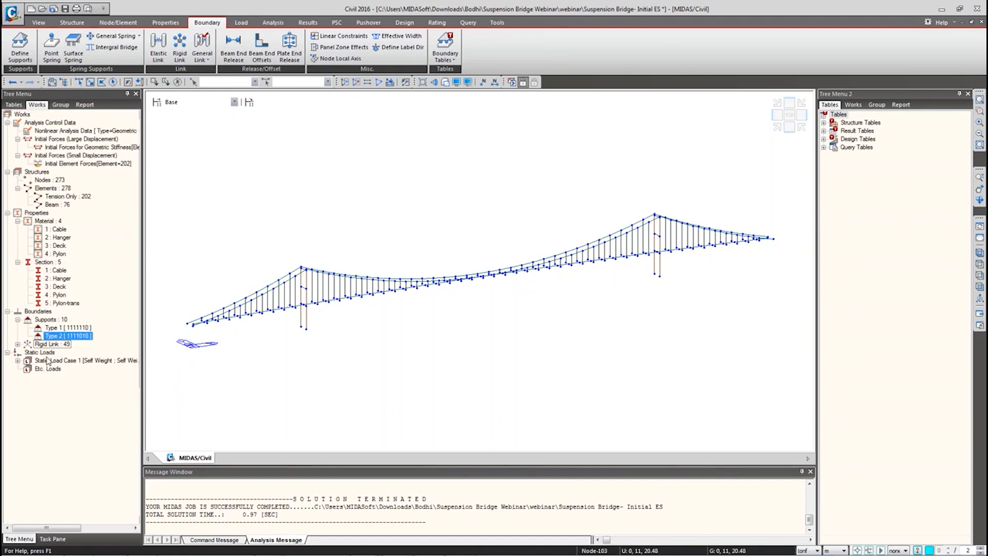
# Step: Display the Type 1 support locations, then show the rigid links and zoom in to inspect them
pyautogui.rightClick(61, 327)
pyautogui.click(86, 462)
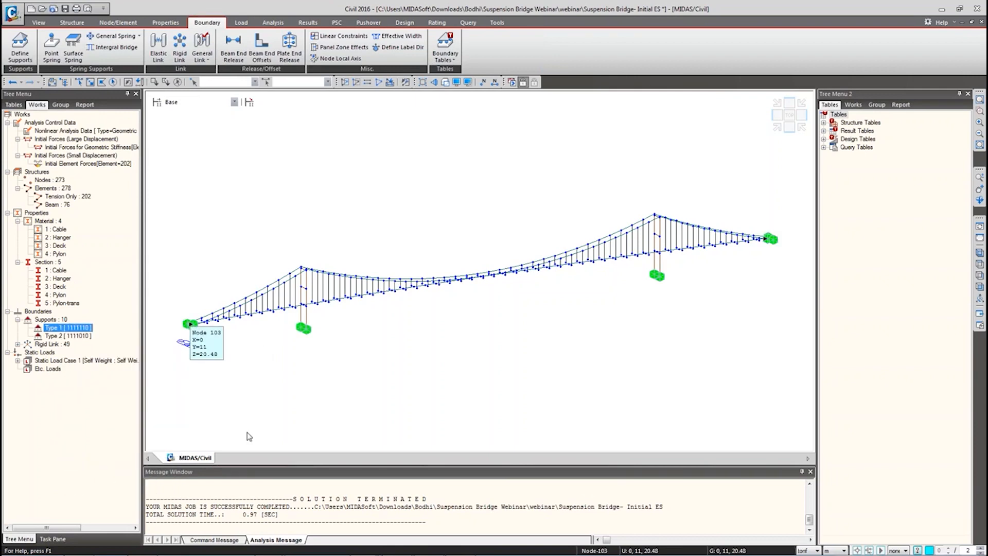
pyautogui.click(17, 344)
pyautogui.rightClick(85, 303)
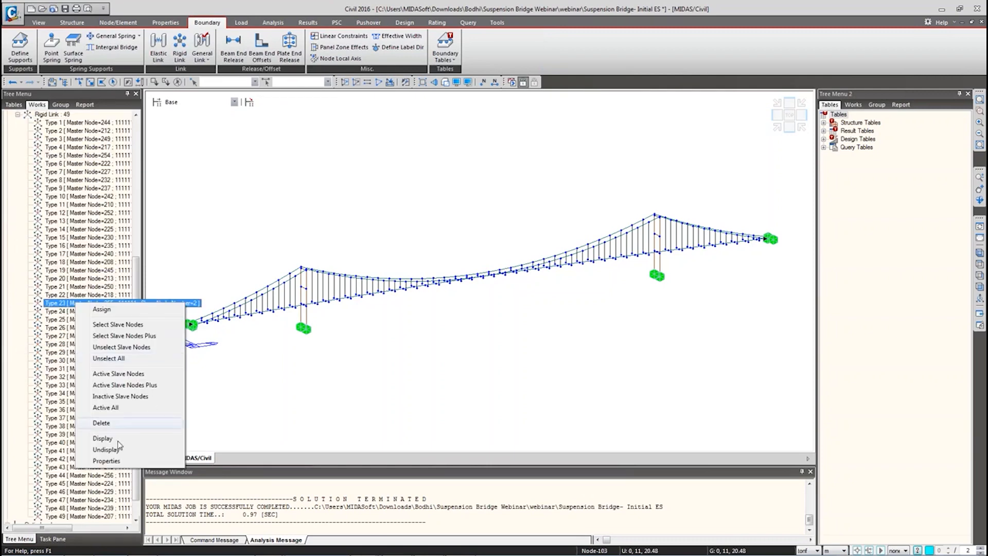
pyautogui.click(113, 444)
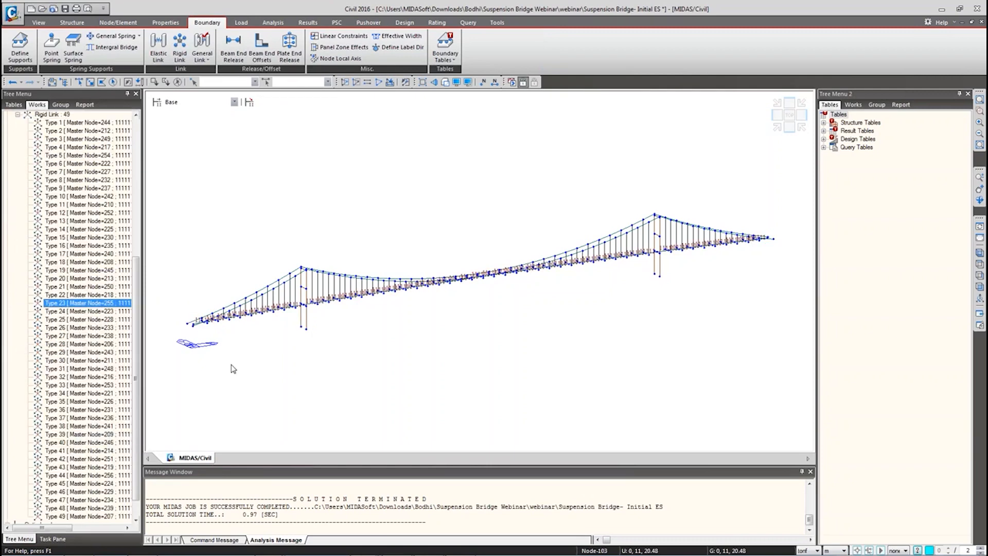
pyautogui.scroll(5, 193, 308)
pyautogui.scroll(3, 193, 308)
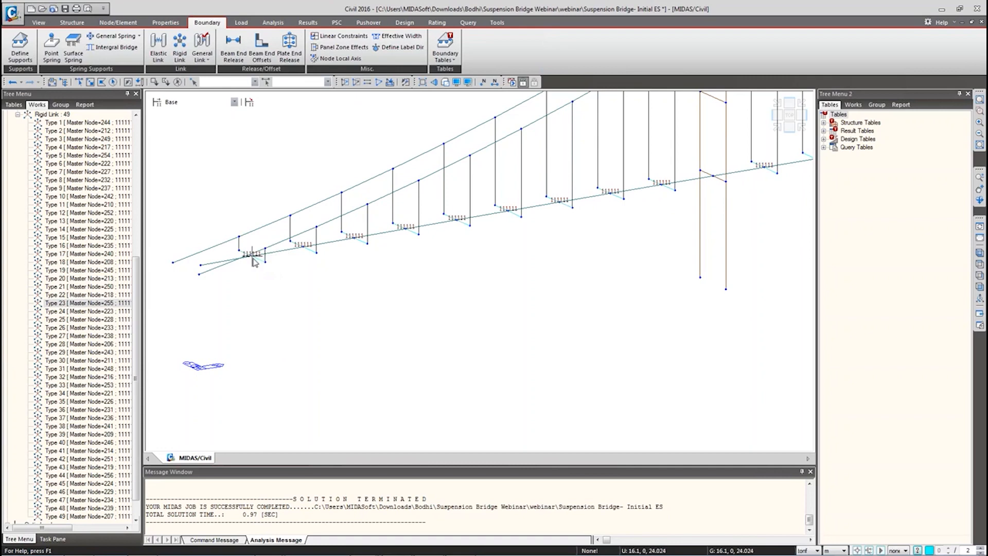
pyautogui.moveTo(257, 265)
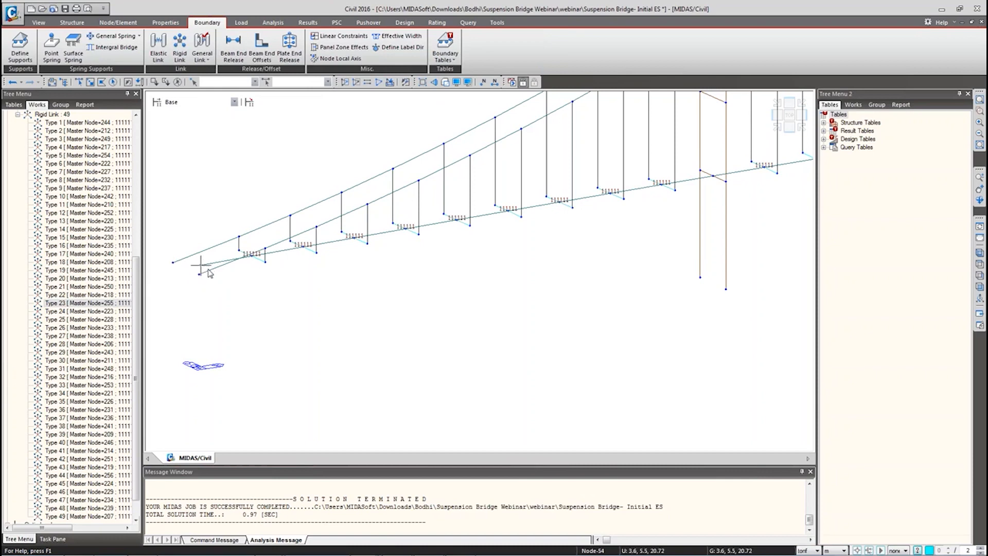
pyautogui.scroll(-5, 242, 281)
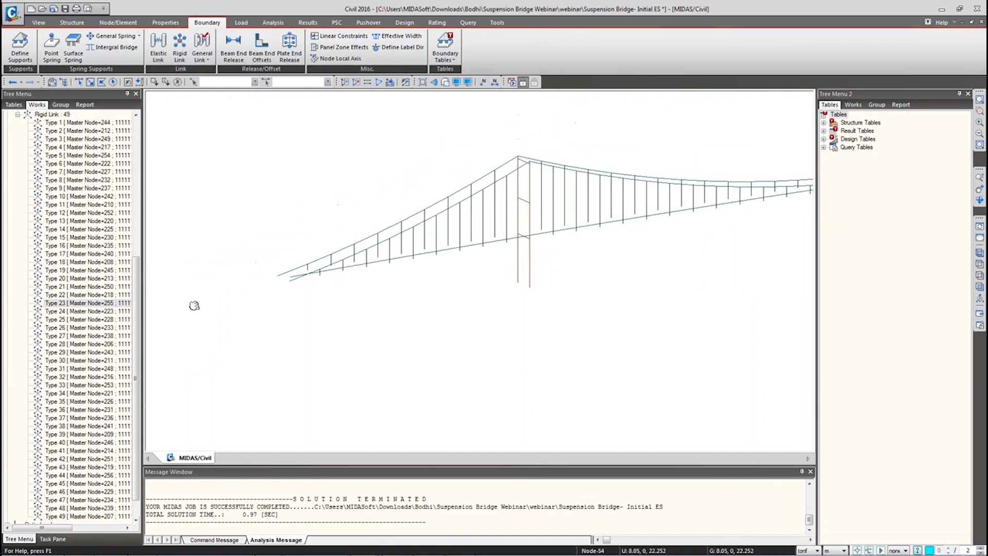
pyautogui.moveTo(138, 334); pyautogui.dragTo(140, 310)
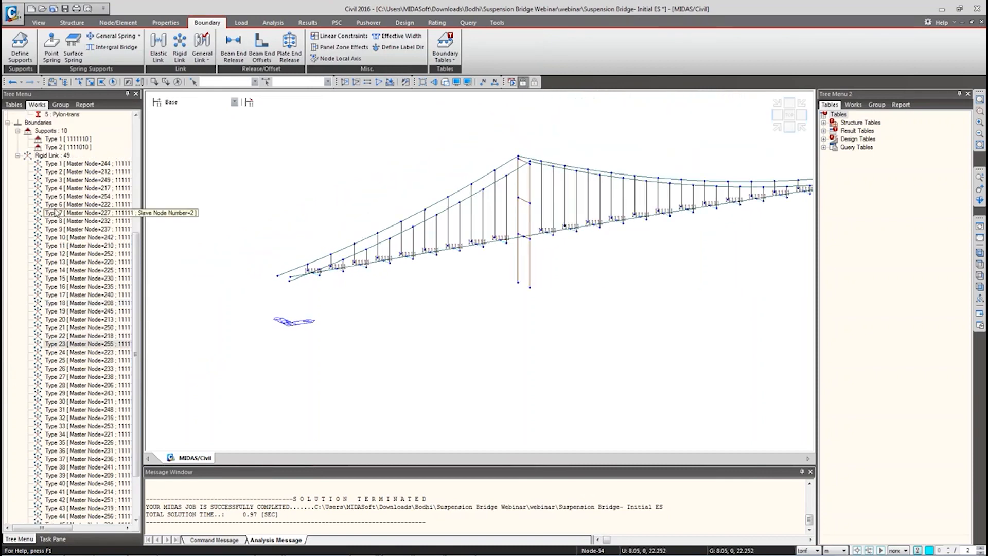
# Step: Collapse the rigid link list and pan the model toward the right pylon
pyautogui.click(18, 156)
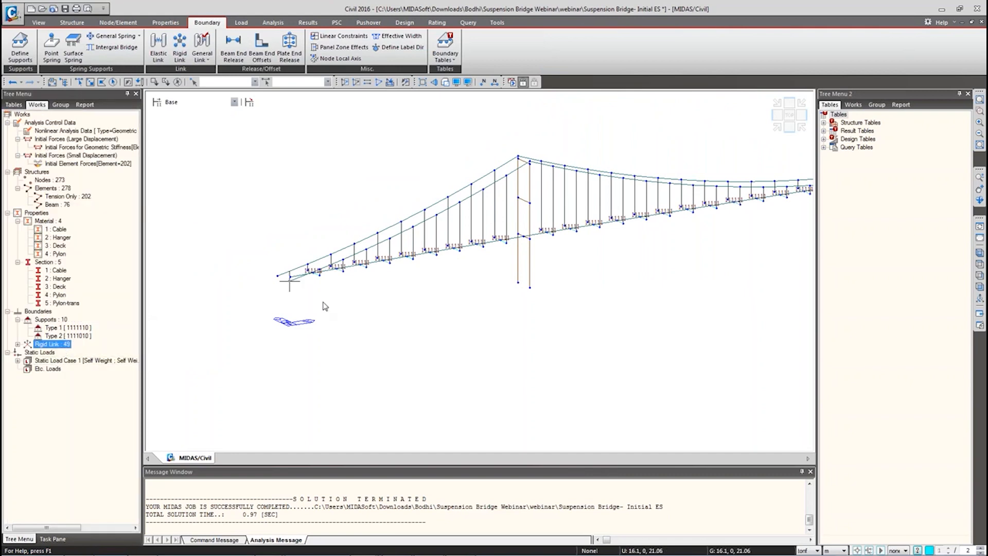
pyautogui.scroll(-5, 332, 334)
pyautogui.moveTo(629, 271); pyautogui.dragTo(411, 289, button='middle')
pyautogui.scroll(-1, 318, 321)
pyautogui.scroll(-1, 293, 324)
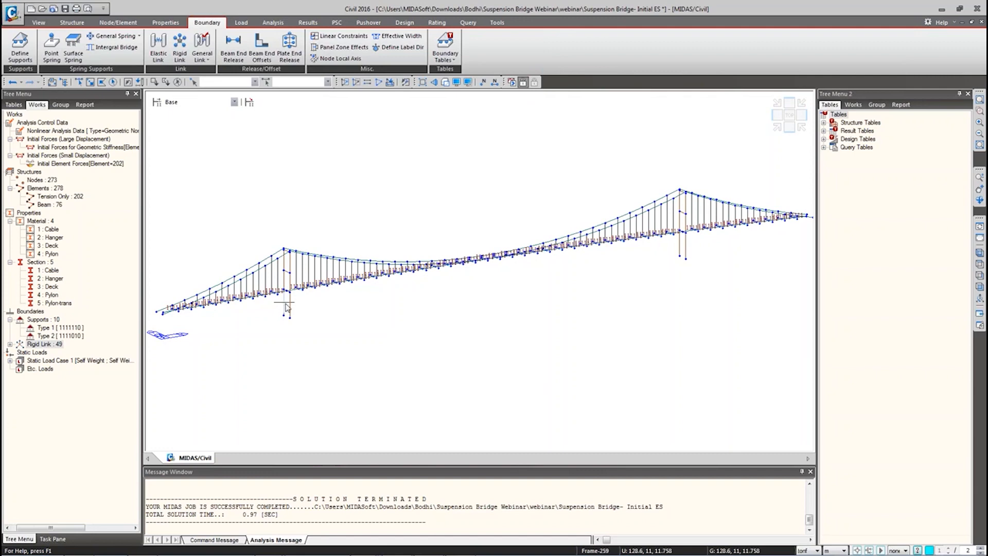
# Step: Close the stray search window, switch to front elevation, and display only rigid link Type 29
pyautogui.click(241, 18)
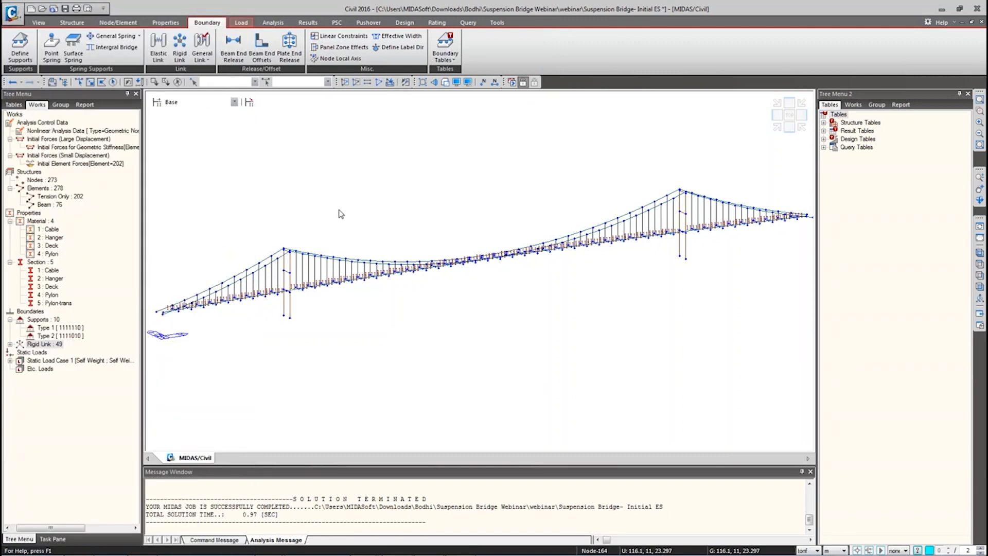
pyautogui.hotkey('ctrl', 'shift', 'f')
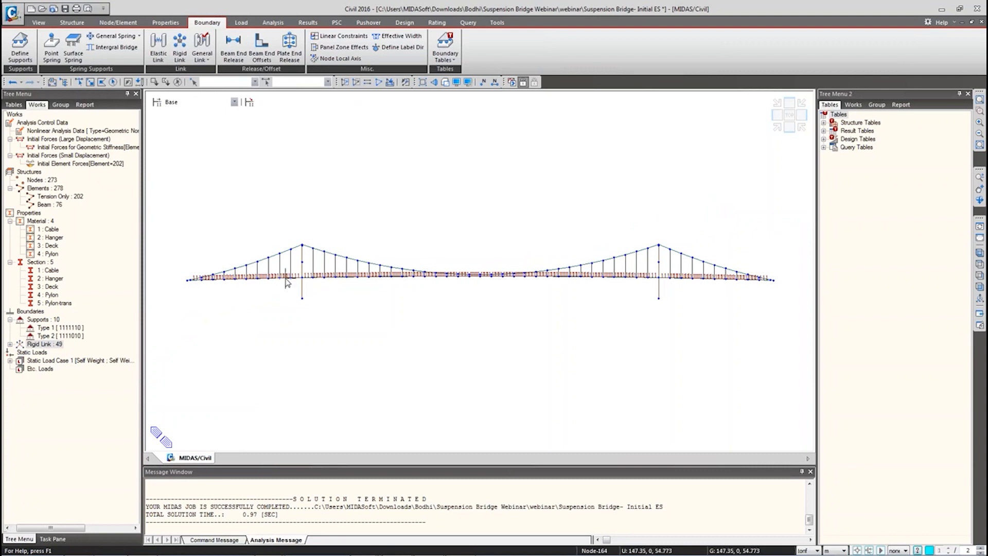
pyautogui.scroll(4, 320, 267)
pyautogui.click(21, 344)
pyautogui.click(9, 344)
pyautogui.rightClick(52, 352)
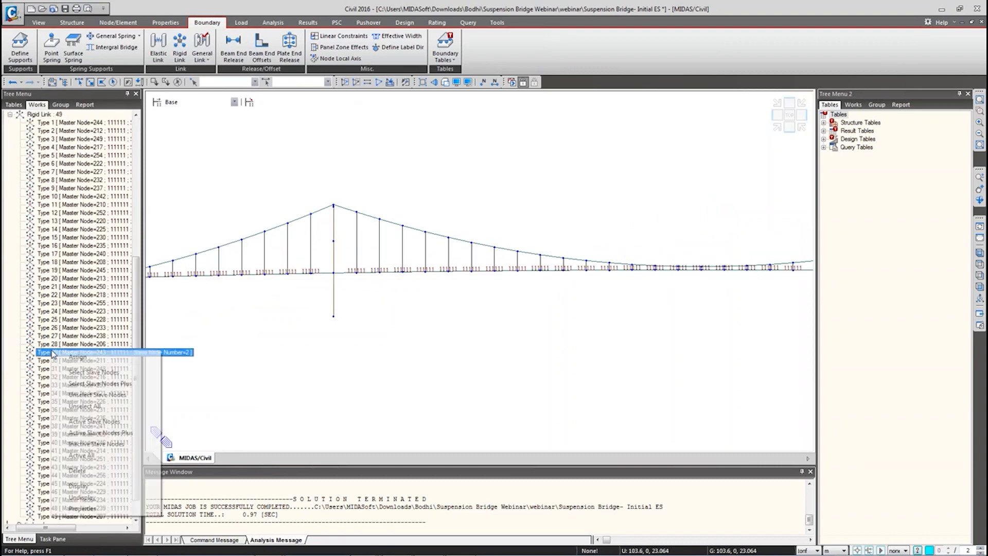
pyautogui.click(87, 486)
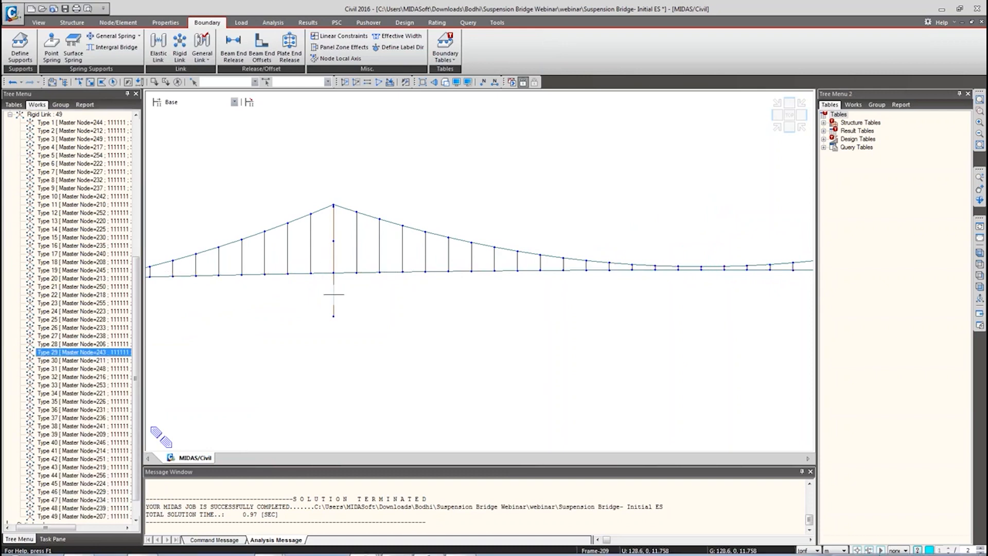
# Step: Bring up the PowerPoint slide show and advance to slide 10, 'Deck To Pylon Connection'
pyautogui.moveTo(369, 554)
pyautogui.click(394, 548)
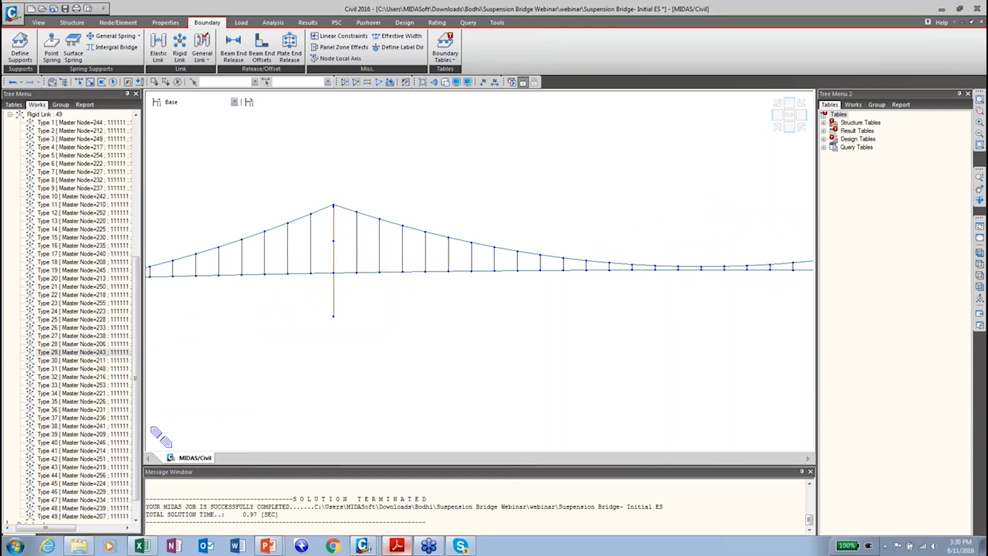
pyautogui.moveTo(267, 547)
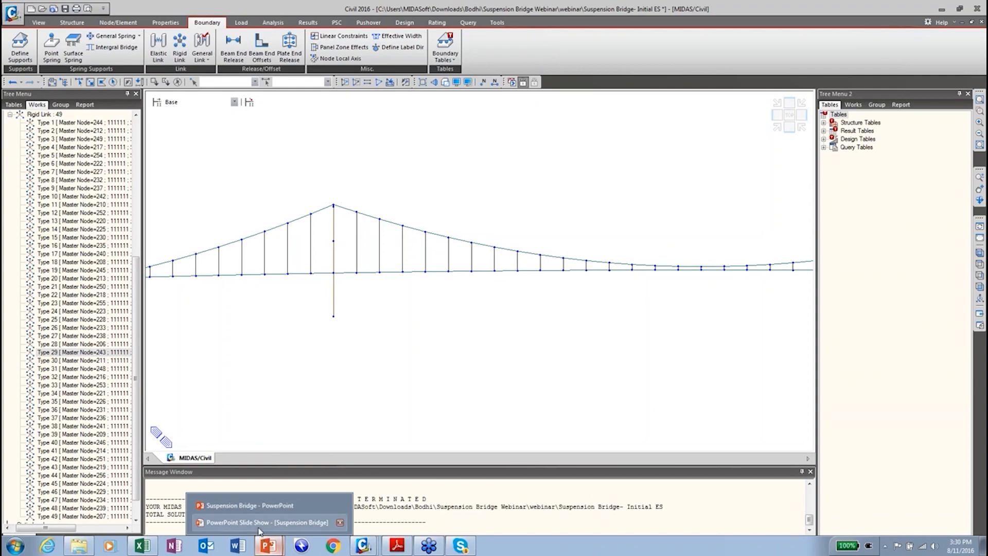
pyautogui.click(260, 523)
pyautogui.click(357, 418)
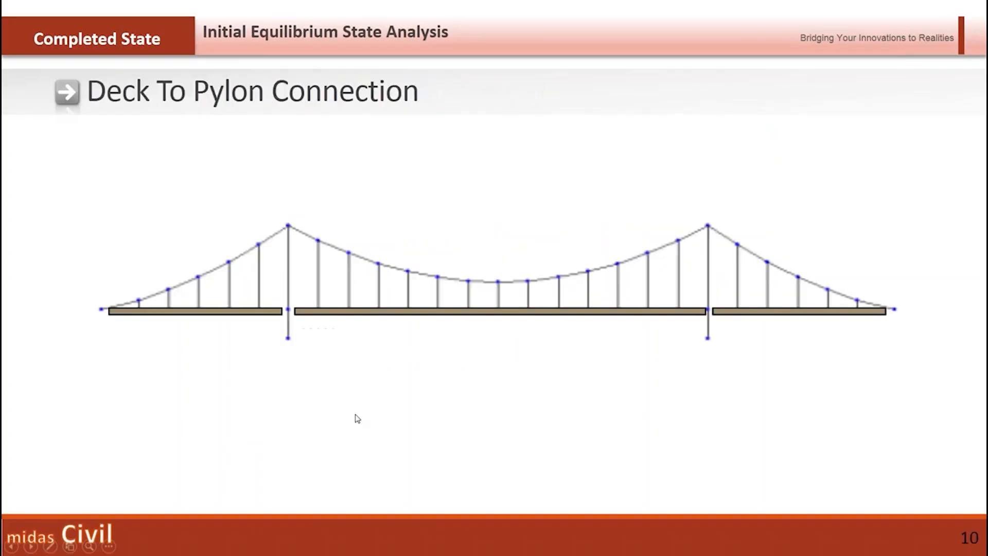
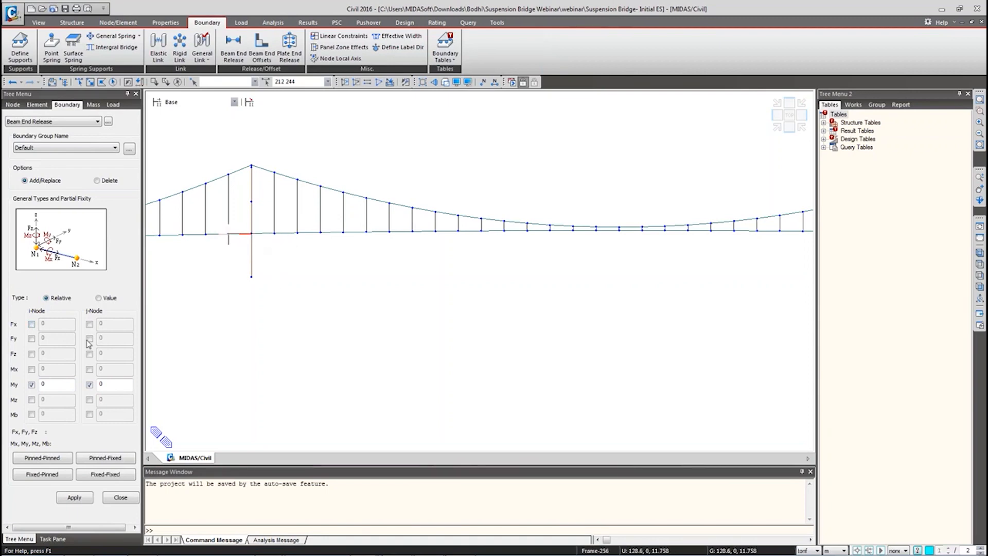
# Step: Free axial Fx at the j end, and sketch a deck element with labelled i and j ends
pyautogui.click(90, 325)
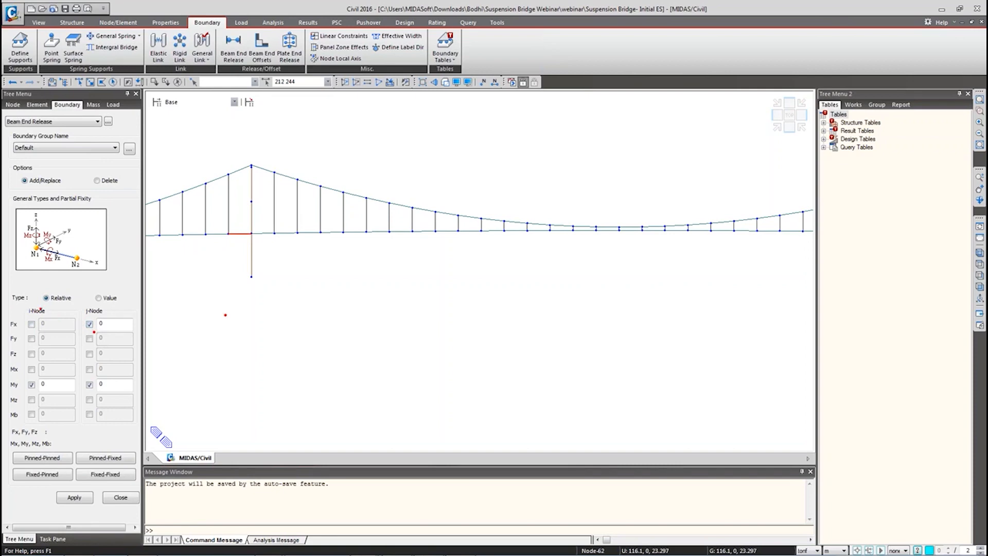
pyautogui.moveTo(216, 339)
pyautogui.mouseDown()
pyautogui.moveTo(473, 338)
pyautogui.moveTo(412, 365)
pyautogui.moveTo(236, 365)
pyautogui.mouseUp()
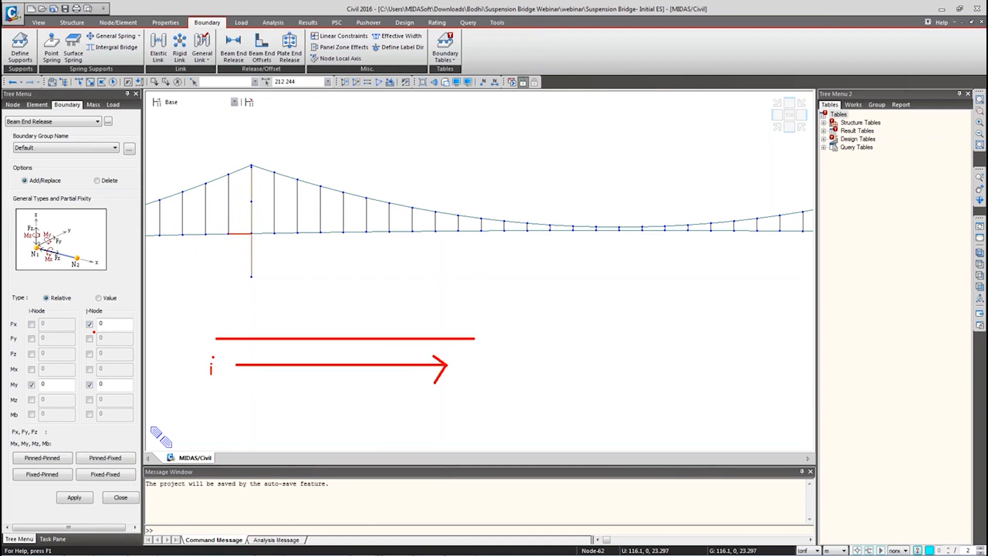
pyautogui.moveTo(473, 383); pyautogui.dragTo(470, 382)
pyautogui.click(473, 363)
pyautogui.moveTo(204, 323); pyautogui.dragTo(229, 345)
pyautogui.moveTo(473, 321); pyautogui.dragTo(488, 354)
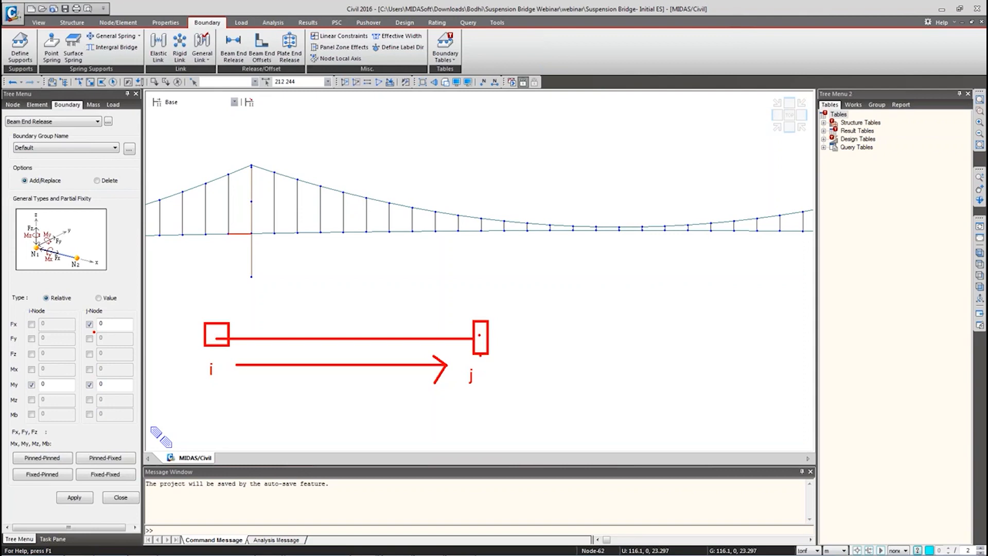
# Step: Draw an i-to-j direction arrow, erase the sketch, and zoom out to show both towers
pyautogui.moveTo(467, 272); pyautogui.dragTo(549, 273)
pyautogui.moveTo(535, 263); pyautogui.dragTo(551, 276)
pyautogui.press('Escape')
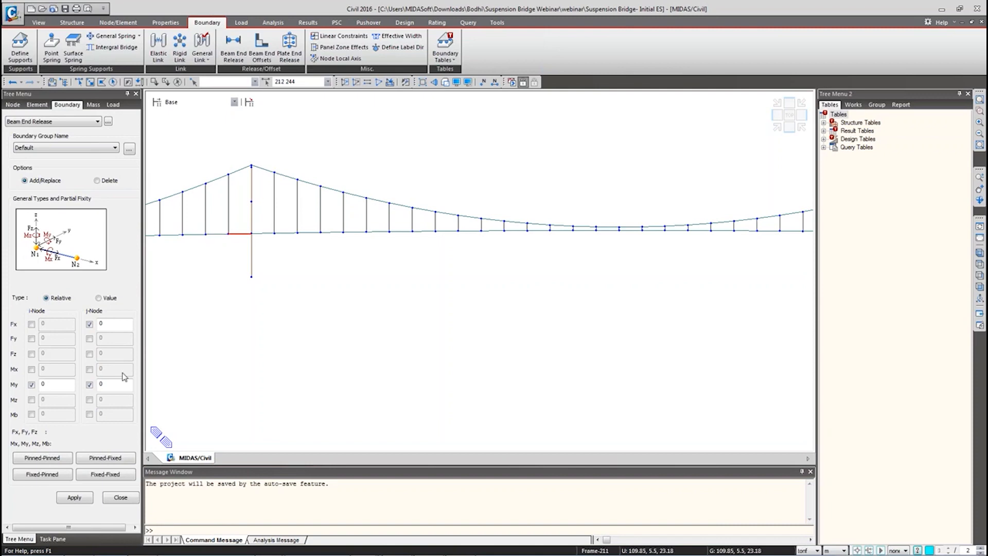
pyautogui.scroll(-3, 609, 300)
pyautogui.moveTo(609, 301); pyautogui.dragTo(526, 337, button='middle')
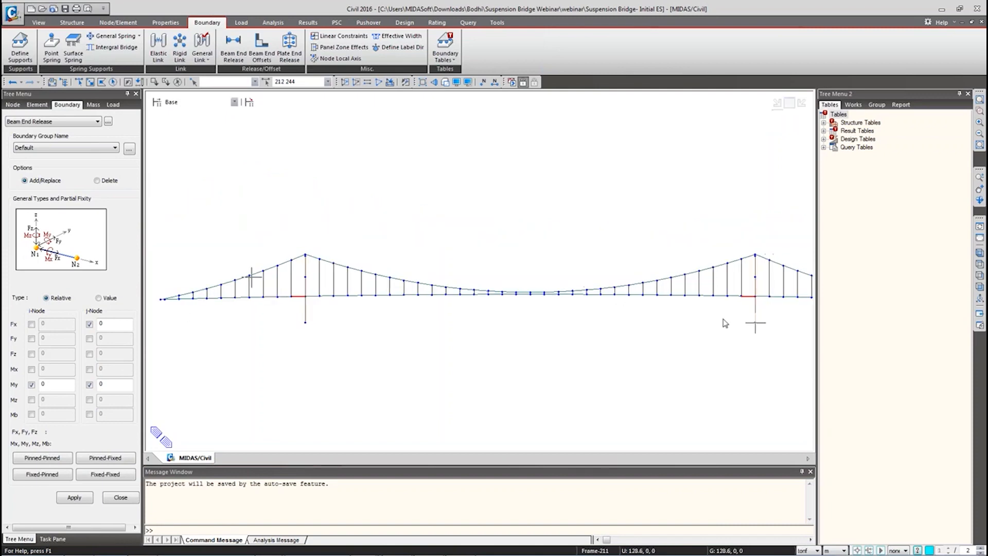
# Step: Apply the j-end Fx plus My release, then select the deck elements beside both towers
pyautogui.click(75, 498)
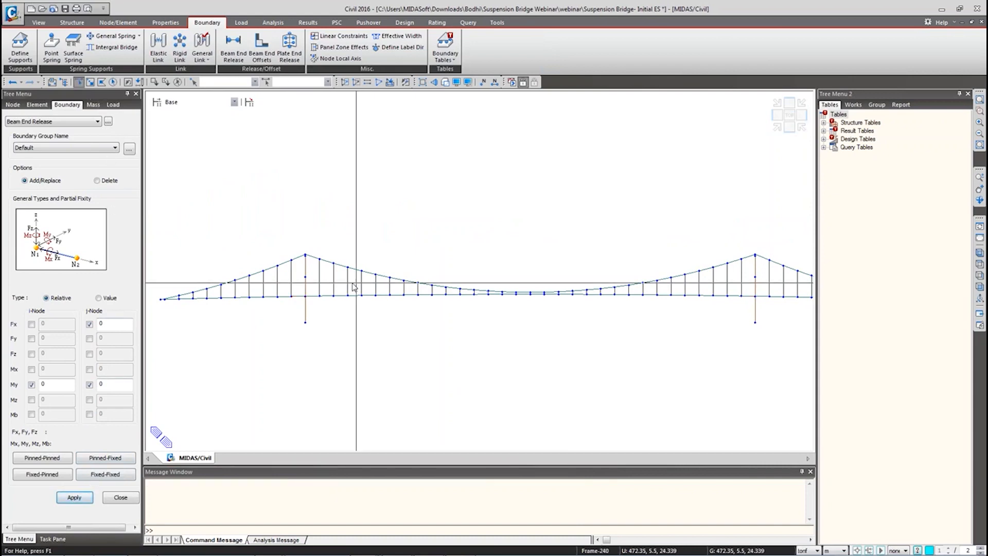
pyautogui.click(313, 296)
pyautogui.moveTo(741, 302); pyautogui.dragTo(592, 298, button='middle')
pyautogui.click(611, 293)
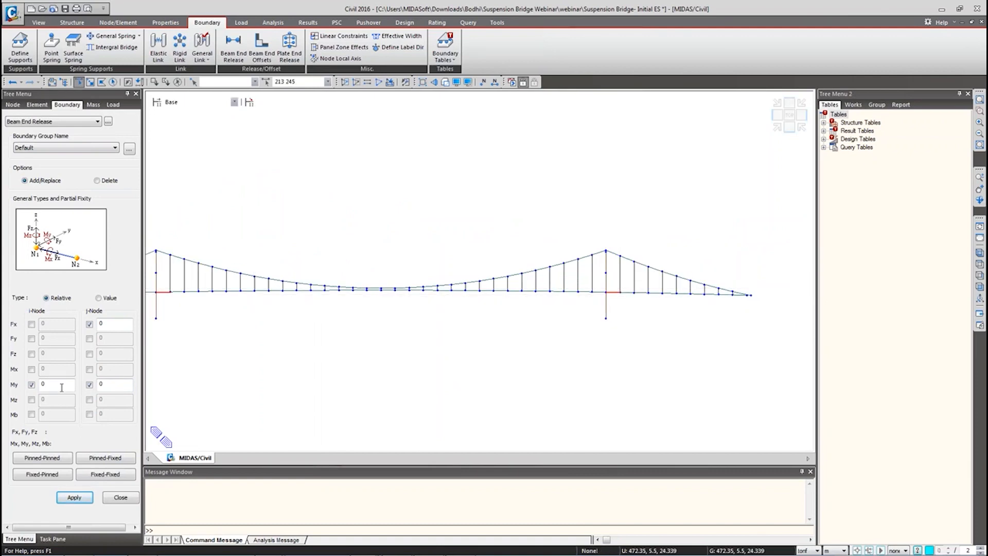
# Step: Move the Fx release to the i end, apply it to those elements, and close the panel
pyautogui.click(90, 324)
pyautogui.click(31, 324)
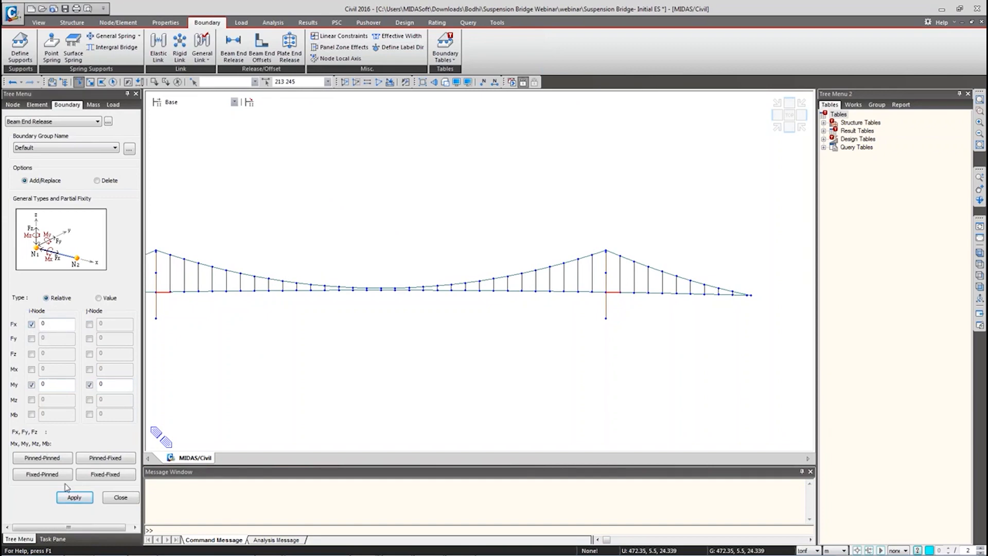
pyautogui.click(77, 498)
pyautogui.moveTo(265, 302); pyautogui.dragTo(429, 299, button='middle')
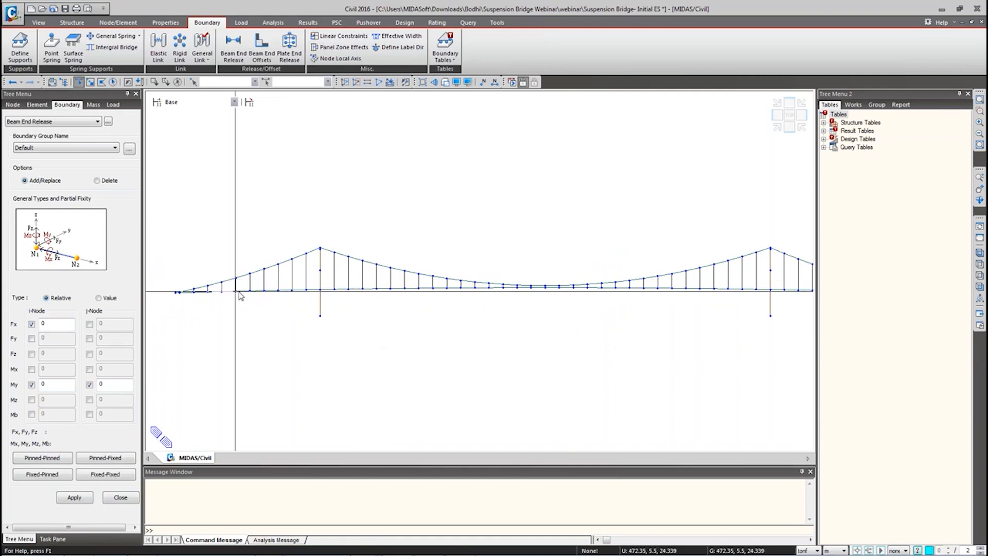
pyautogui.click(119, 498)
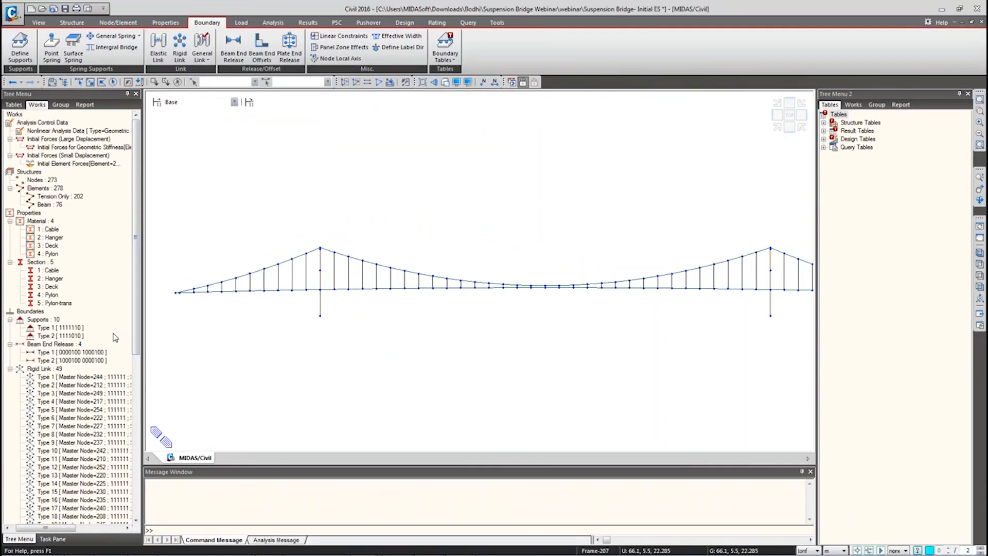
# Step: Display Beam End Release Type 1 on the model, zoom to the left pylon, and clear the selection
pyautogui.click(102, 353)
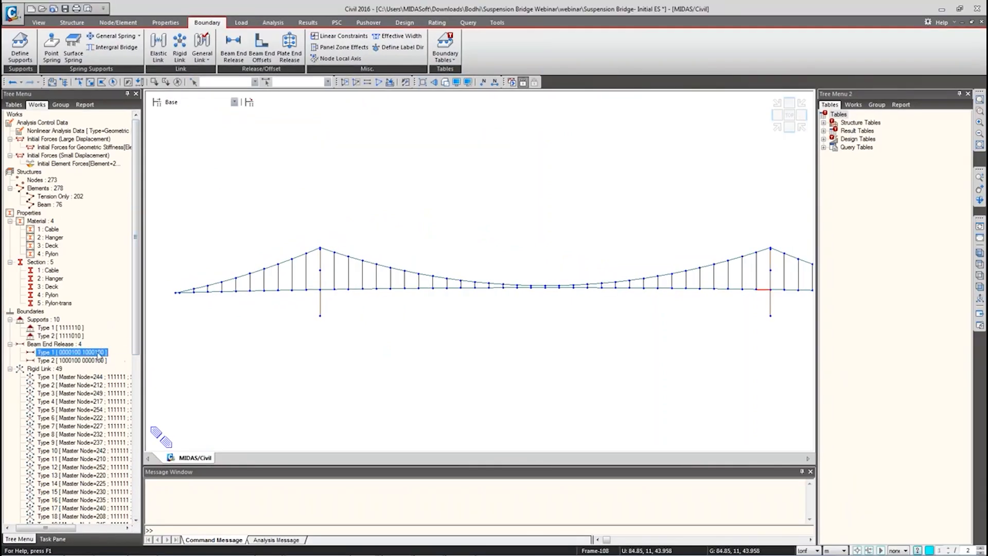
pyautogui.rightClick(91, 353)
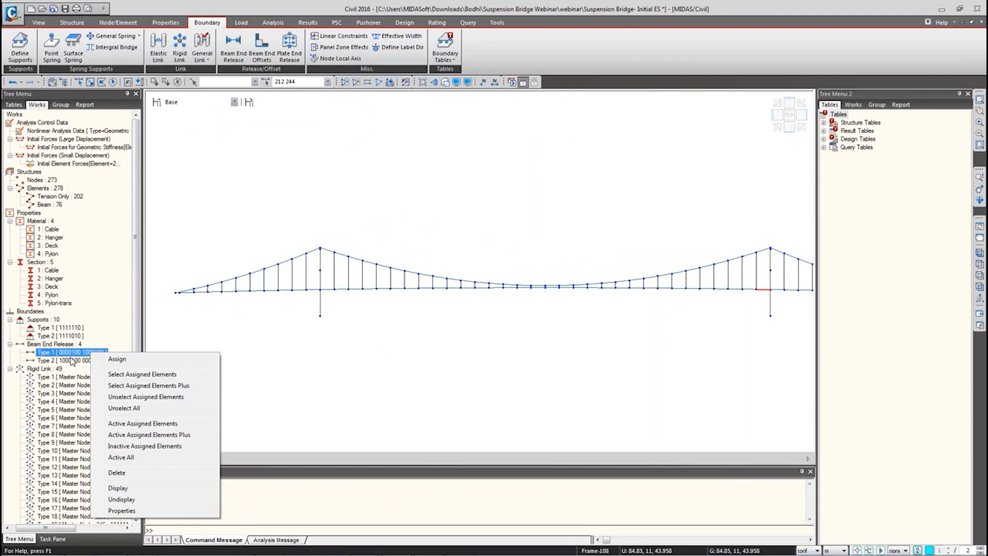
pyautogui.click(118, 488)
pyautogui.scroll(4, 303, 302)
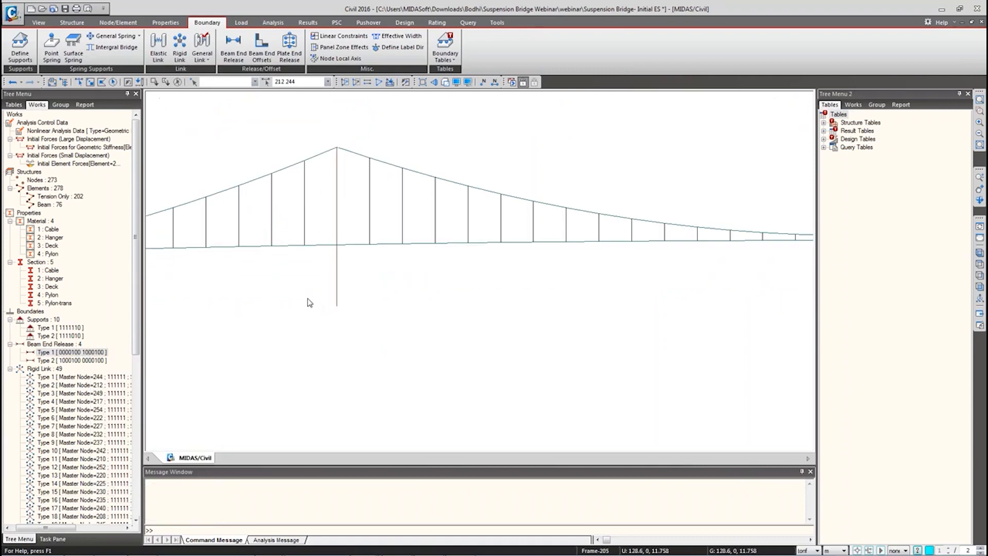
pyautogui.click(180, 86)
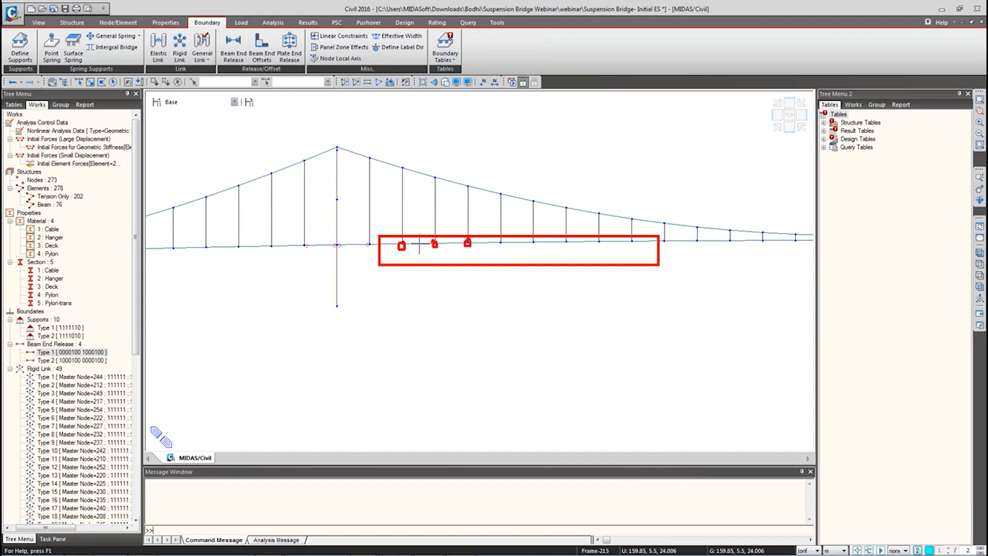
pyautogui.press('Escape')
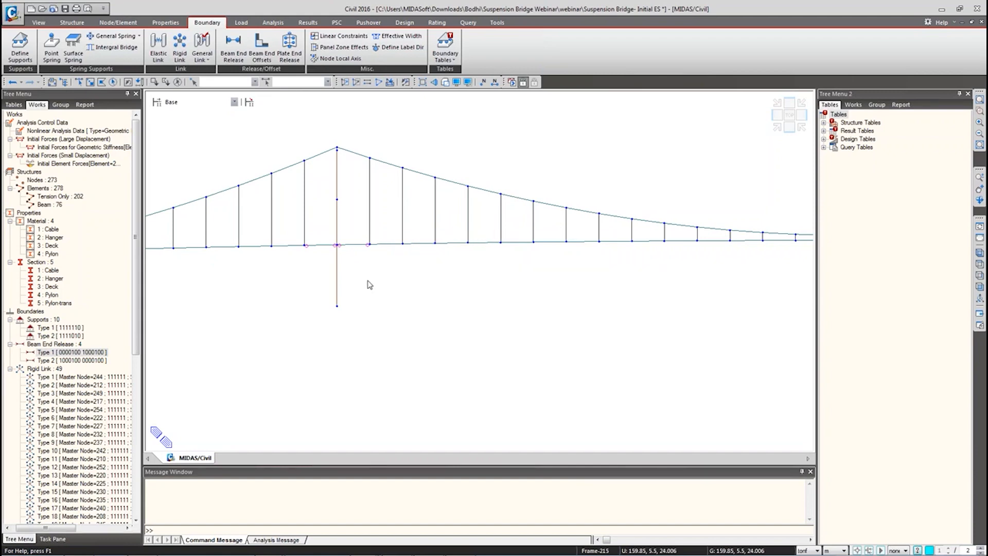
pyautogui.scroll(-3, 317, 298)
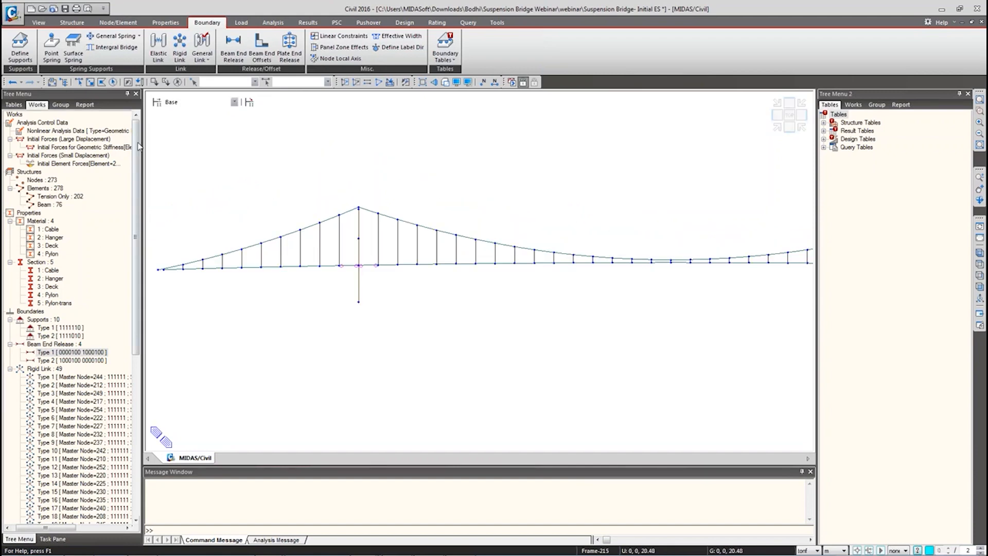
# Step: Collapse the rigid links and window-select the left side-span deck elements
pyautogui.click(10, 370)
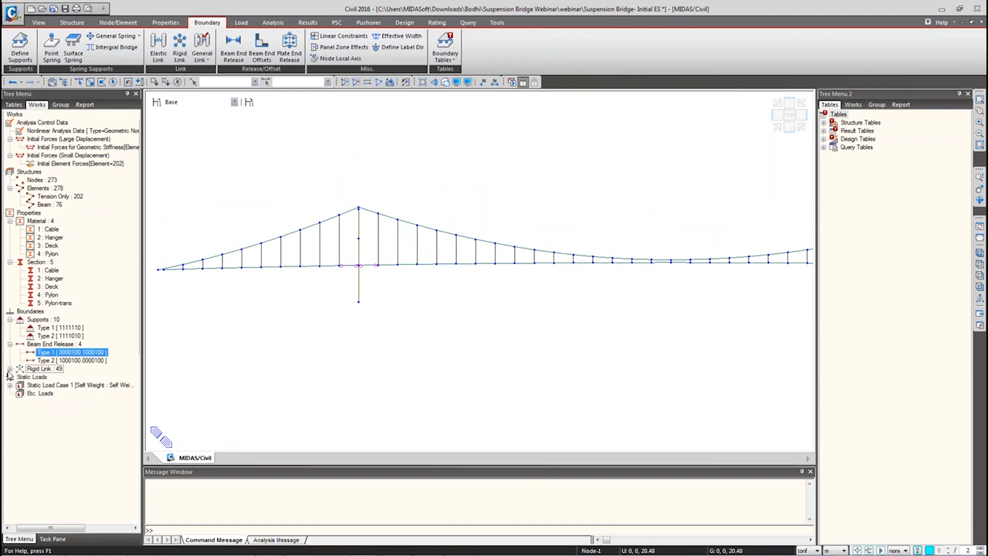
pyautogui.click(79, 82)
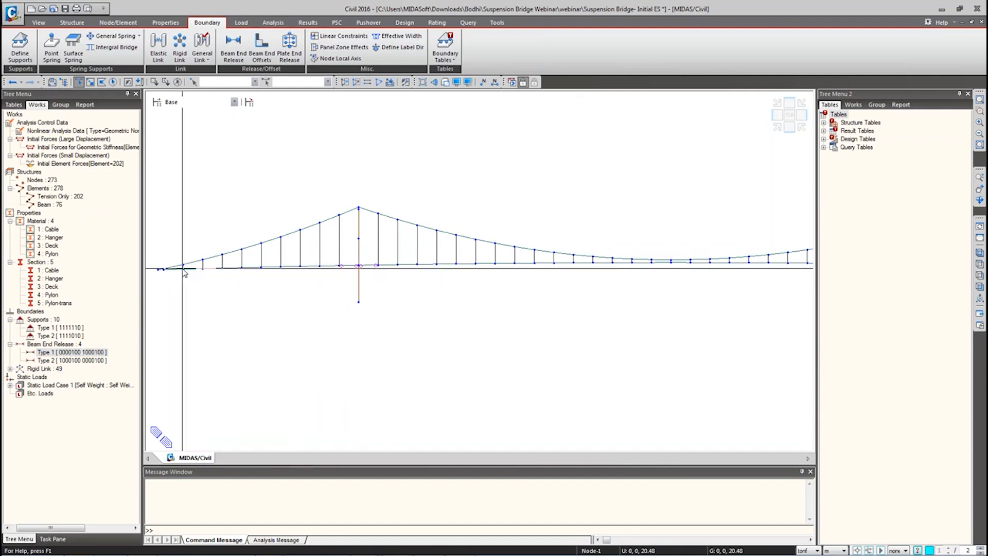
pyautogui.moveTo(181, 268); pyautogui.dragTo(270, 260)
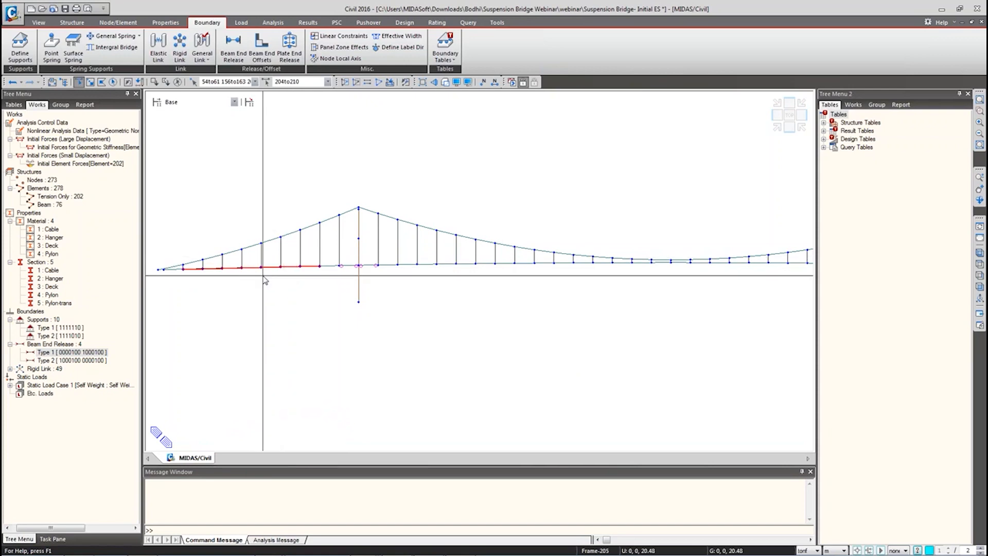
# Step: Select elements 204to211 and 230to243 by number and clear the node selection
pyautogui.click(303, 84)
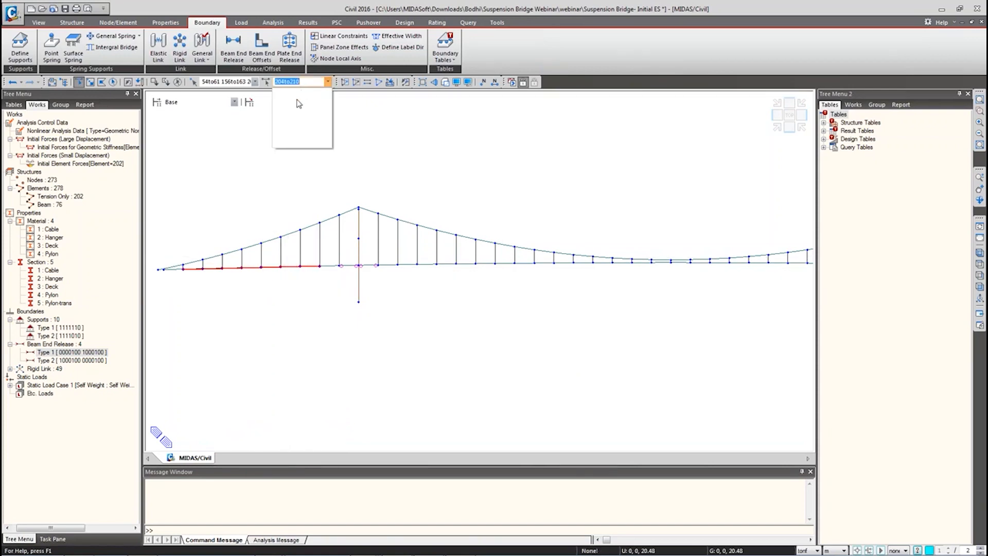
pyautogui.write('20')
pyautogui.write('43')
pyautogui.press('Return')
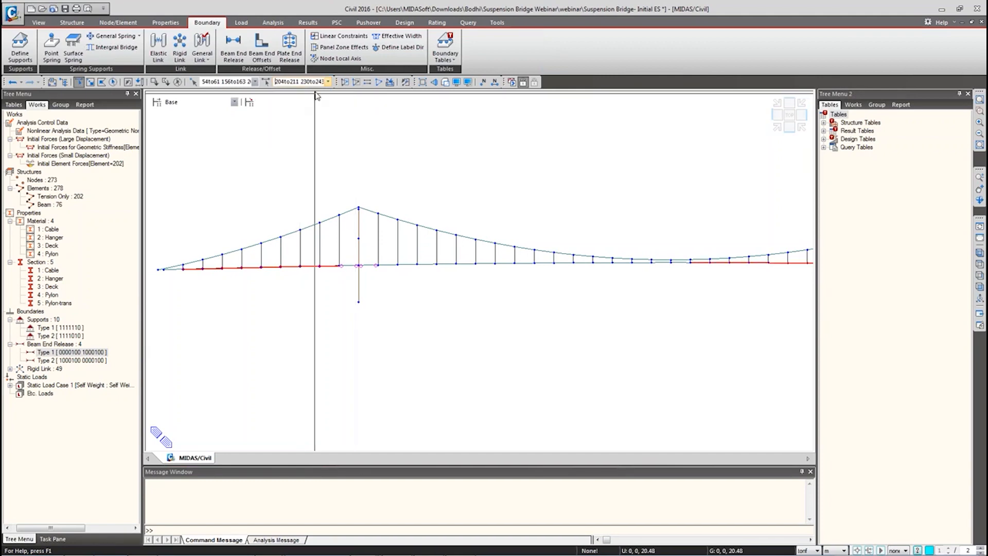
pyautogui.scroll(-5, 443, 252)
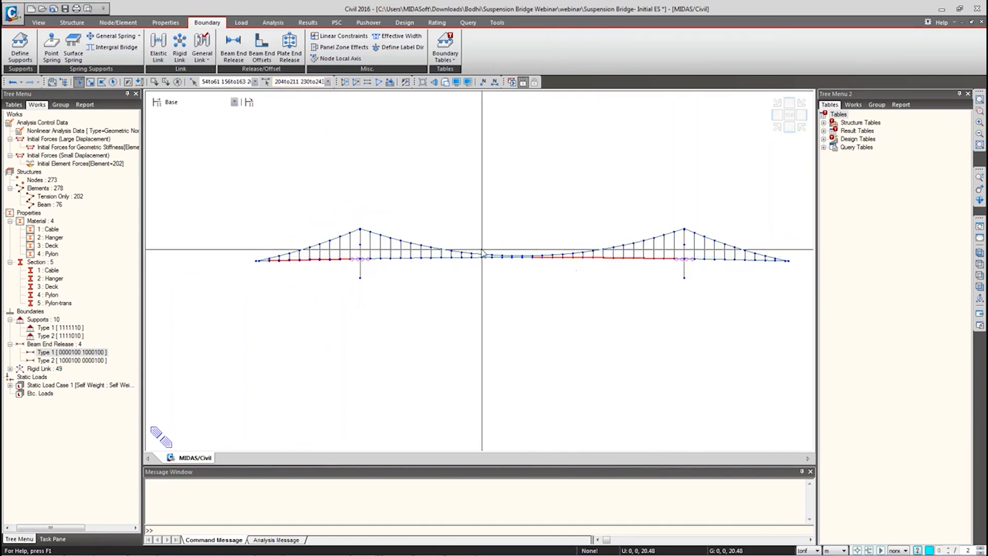
pyautogui.click(255, 81)
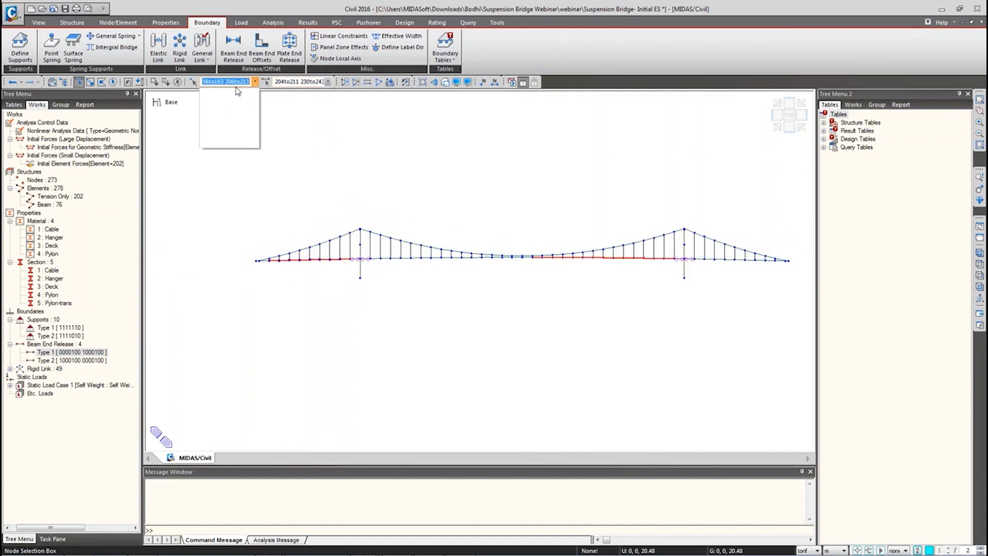
pyautogui.press('BackSpace')
pyautogui.press('Return')
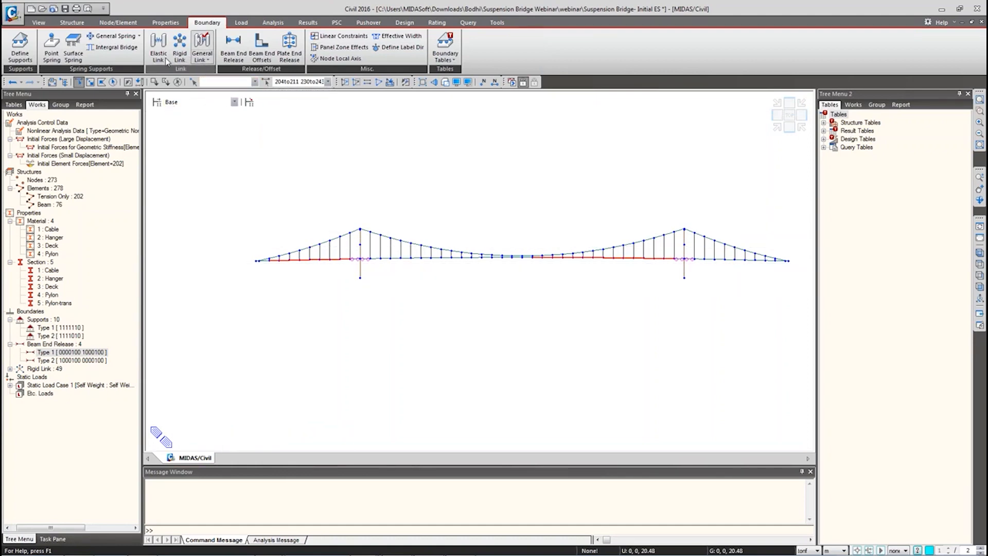
# Step: Release only My at the i end of the selected red deck elements
pyautogui.click(233, 46)
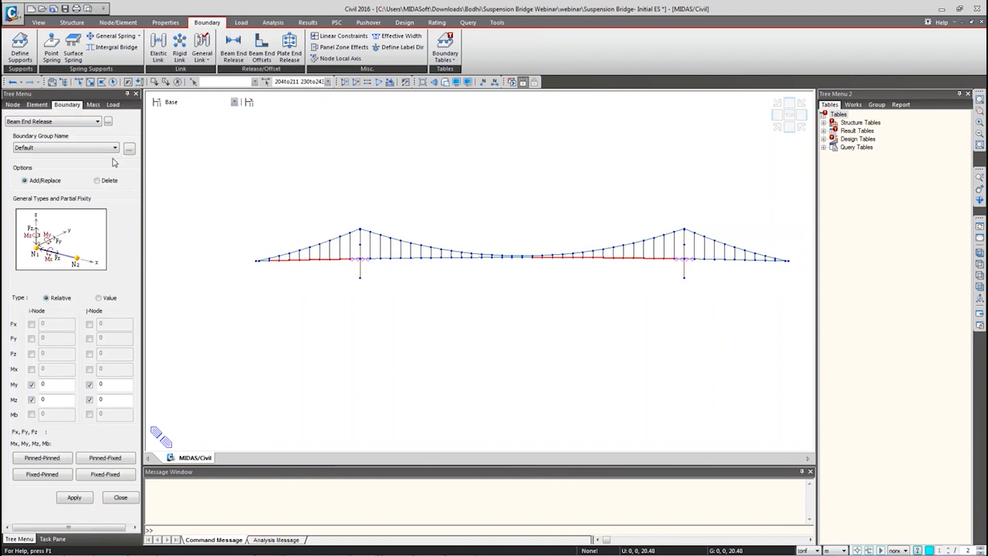
pyautogui.click(31, 400)
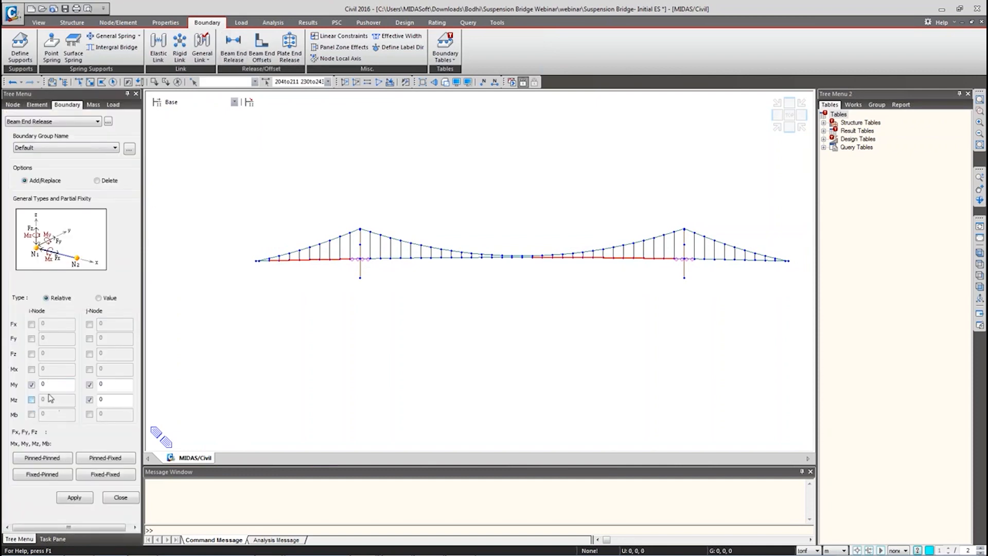
pyautogui.click(89, 399)
pyautogui.click(90, 384)
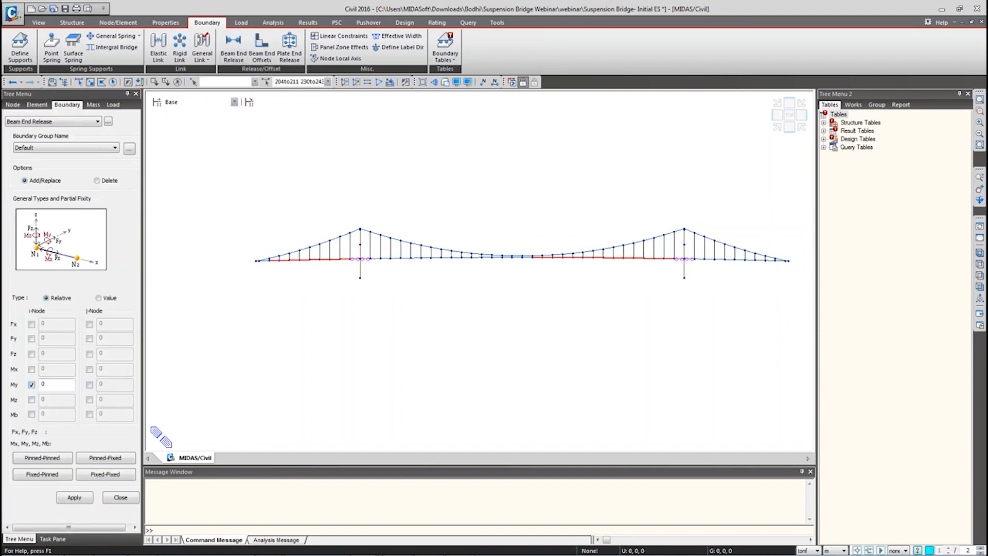
pyautogui.click(74, 500)
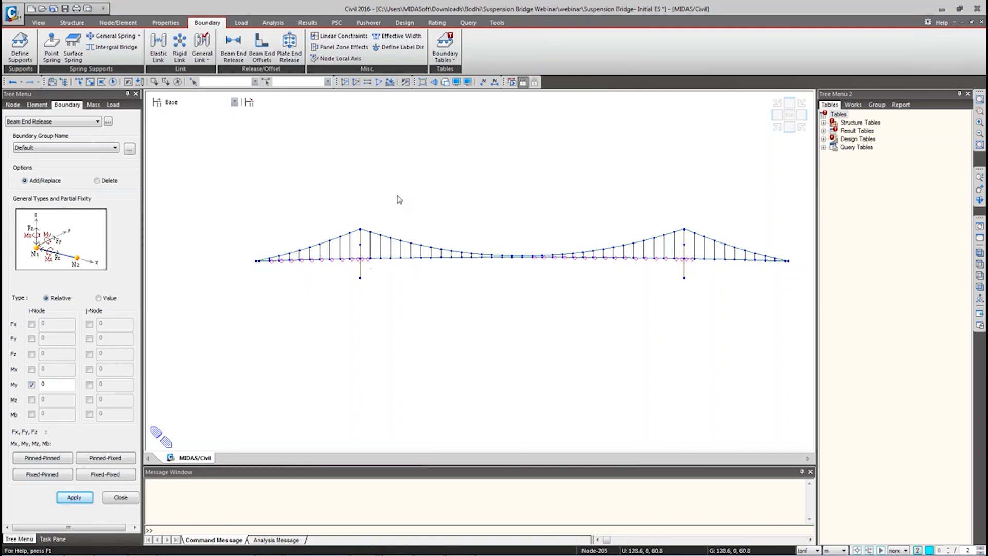
# Step: Select elements 214to228 and 246to253 and release My at their j end
pyautogui.click(280, 82)
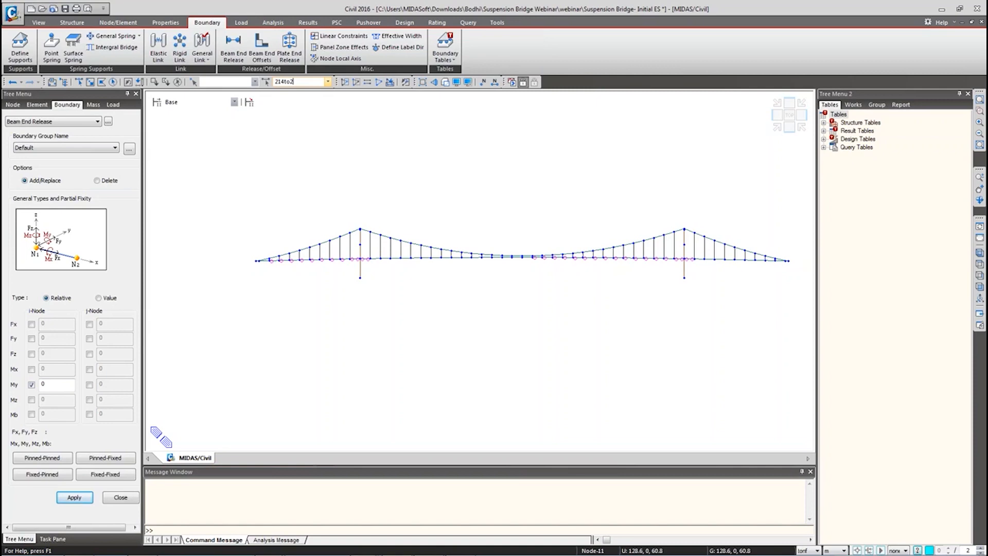
pyautogui.write('28 246to253')
pyautogui.press('Return')
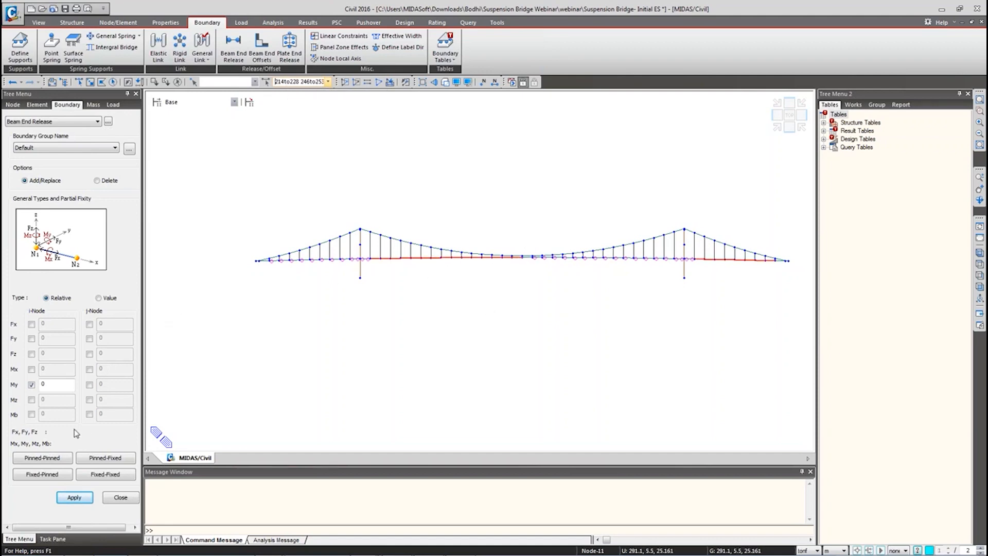
pyautogui.click(31, 384)
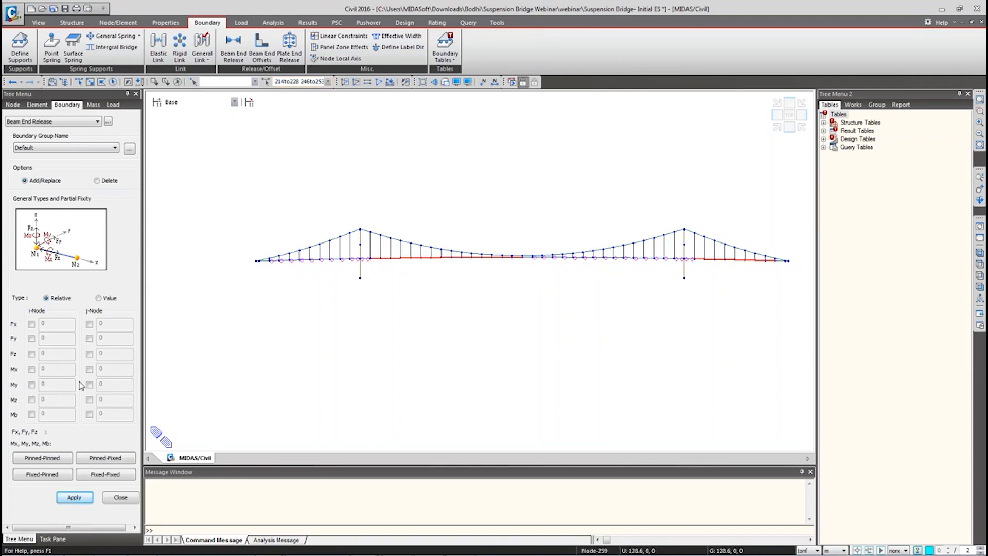
pyautogui.click(90, 386)
pyautogui.click(74, 498)
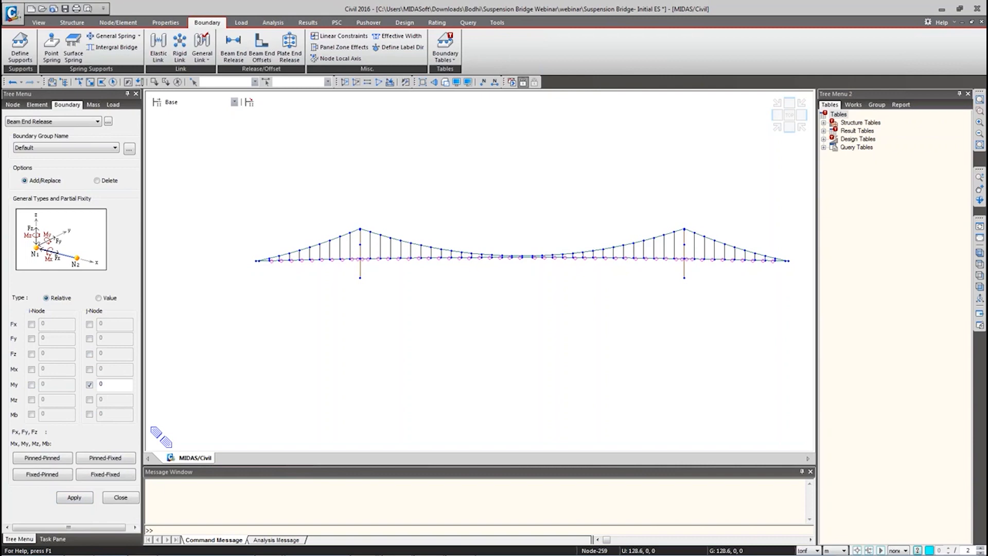
# Step: Close the Beam End Release panel and show the bridge in isometric view
pyautogui.click(135, 500)
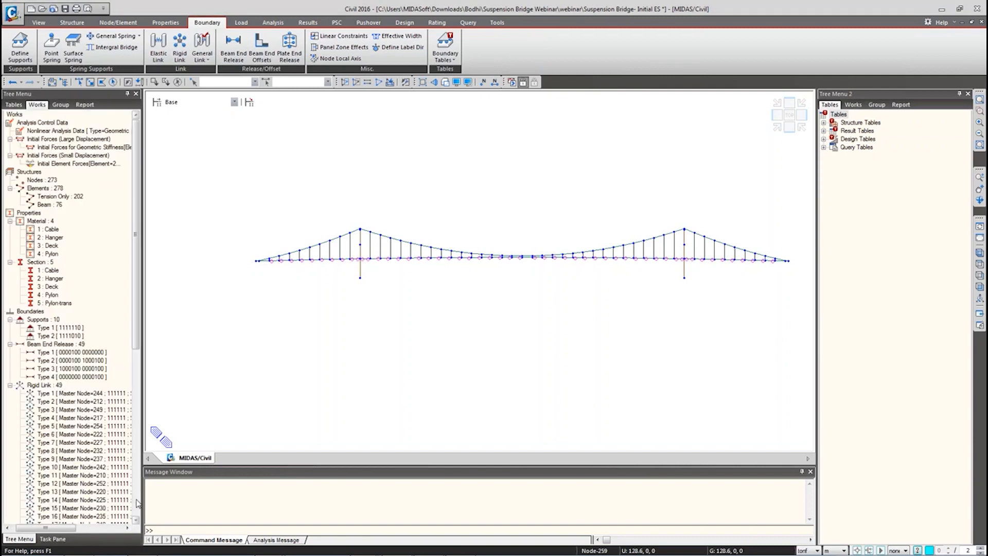
pyautogui.click(978, 258)
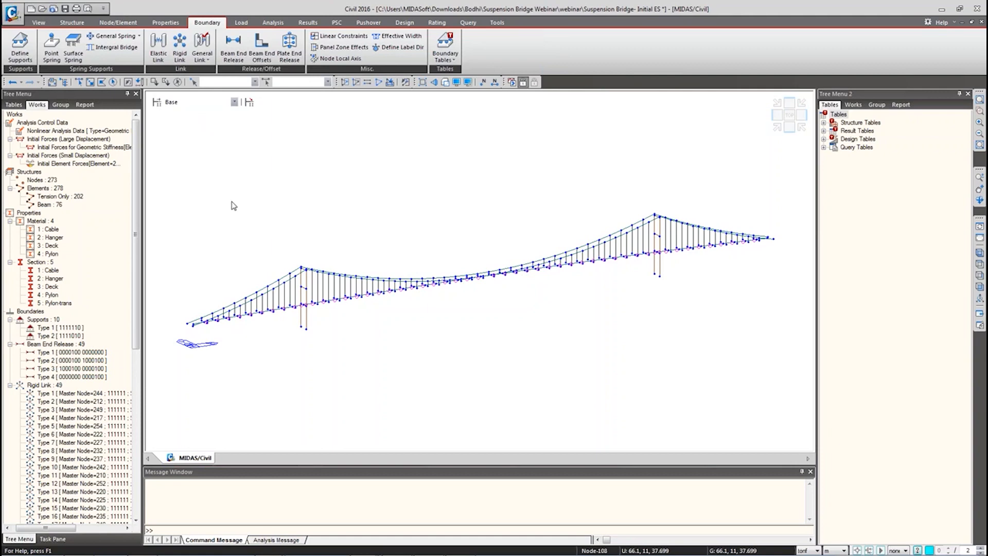
# Step: Define structure groups 'Nodes to be updated' and 'Sag Points' from the Group tab
pyautogui.click(61, 104)
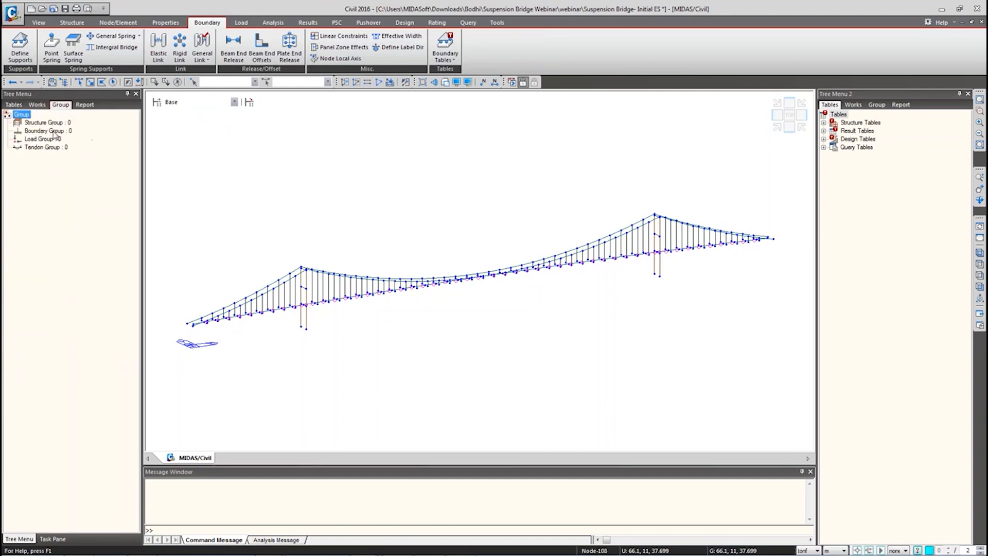
pyautogui.rightClick(46, 123)
pyautogui.click(70, 146)
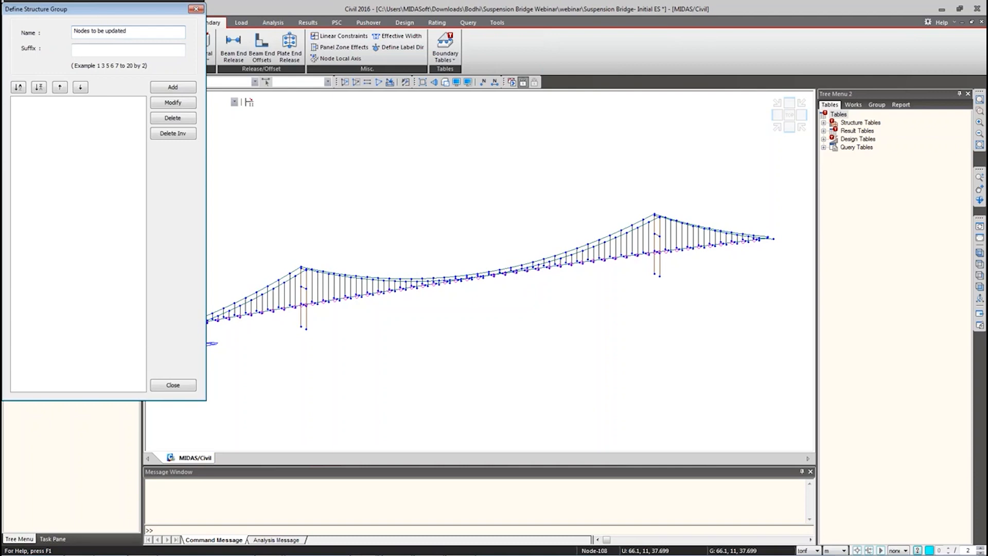
pyautogui.click(166, 91)
pyautogui.doubleClick(137, 34)
pyautogui.hotkey('shift', 'Home')
pyautogui.write('Sag Points')
pyautogui.click(172, 87)
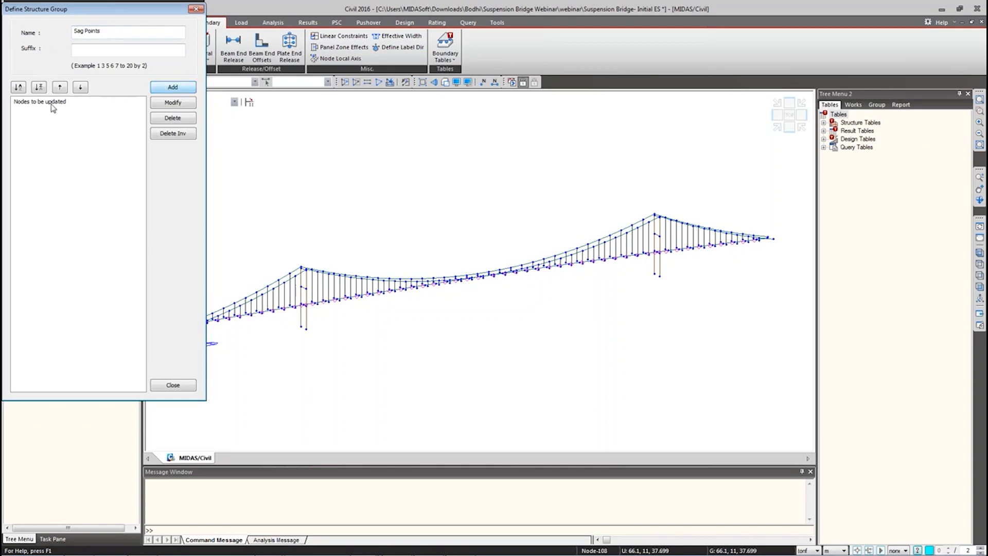
pyautogui.click(31, 112)
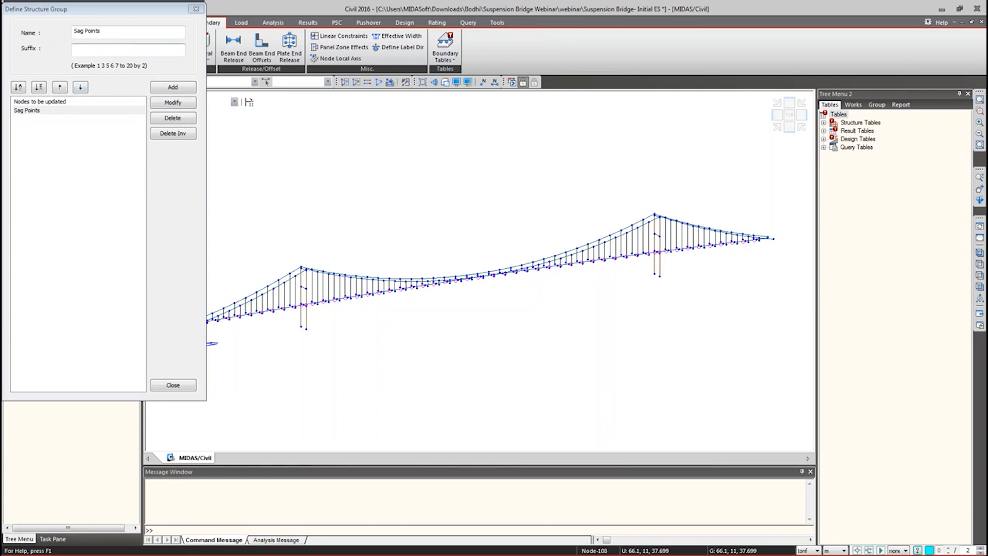
pyautogui.click(173, 385)
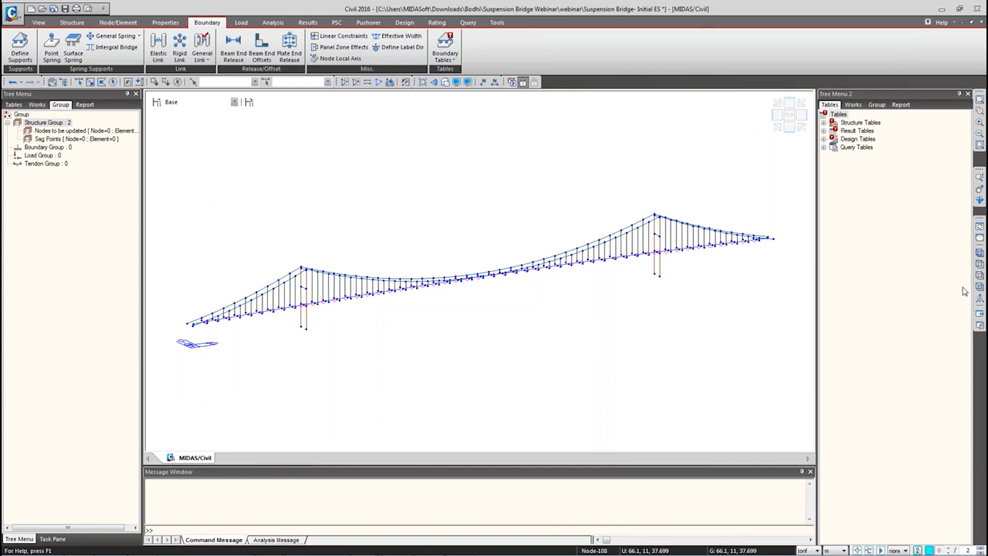
# Step: In front view, pick the left-span cable nodes one by one and by window
pyautogui.click(980, 287)
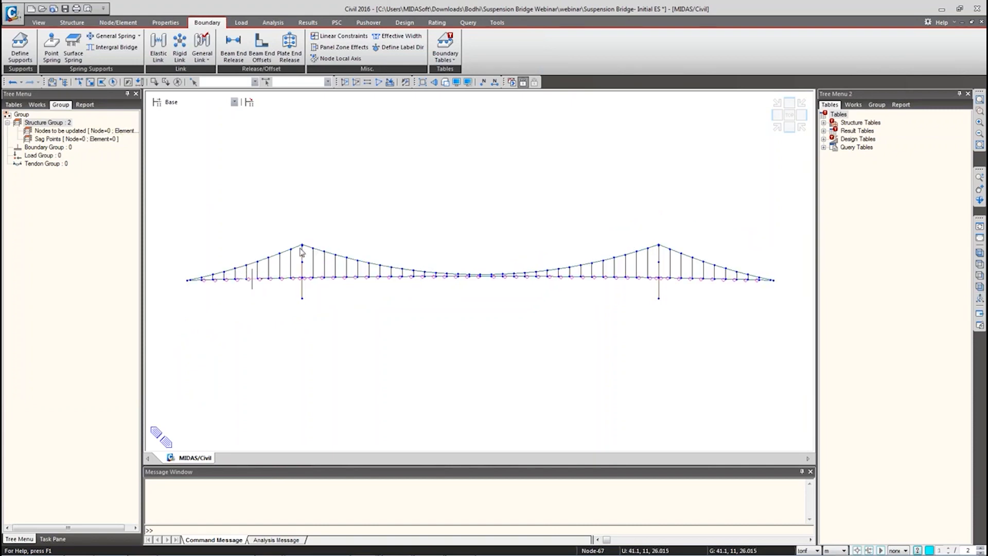
pyautogui.click(78, 81)
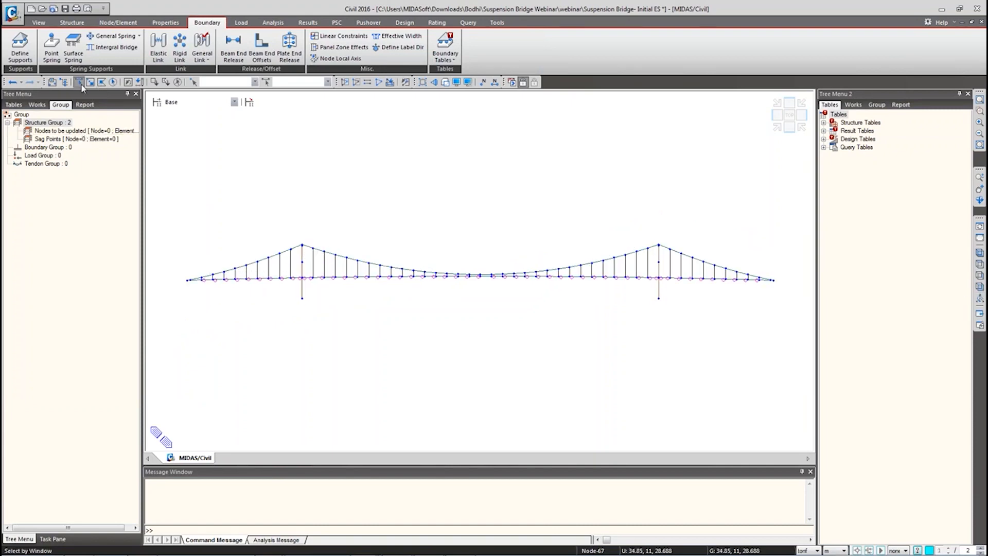
pyautogui.click(202, 279)
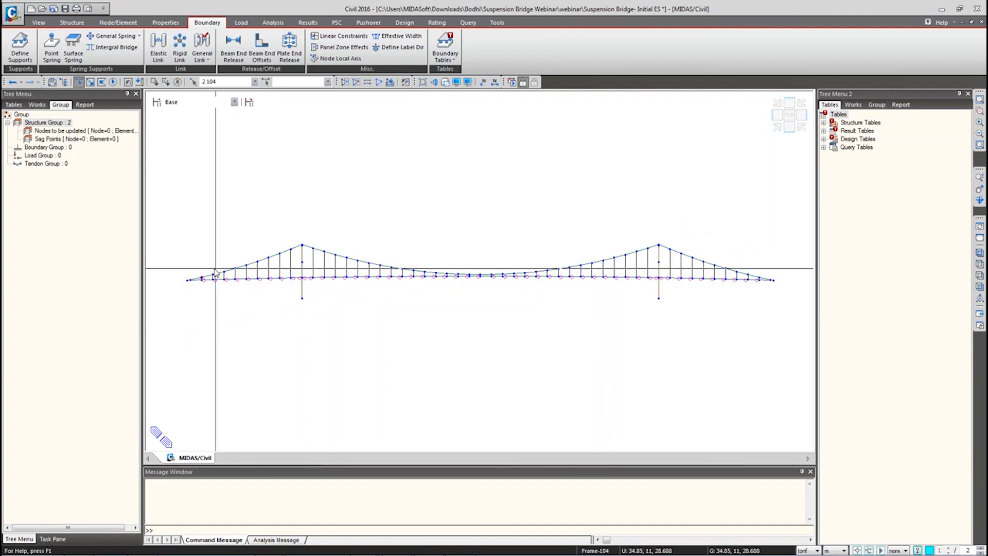
pyautogui.click(214, 275)
pyautogui.click(225, 271)
pyautogui.click(235, 268)
pyautogui.click(247, 265)
pyautogui.click(258, 262)
pyautogui.click(268, 258)
pyautogui.click(280, 253)
pyautogui.moveTo(296, 252); pyautogui.dragTo(319, 256)
pyautogui.moveTo(319, 249); pyautogui.dragTo(340, 262)
# Step: Drop the stray cable elements and add further cable nodes 16 through 21
pyautogui.click(336, 257)
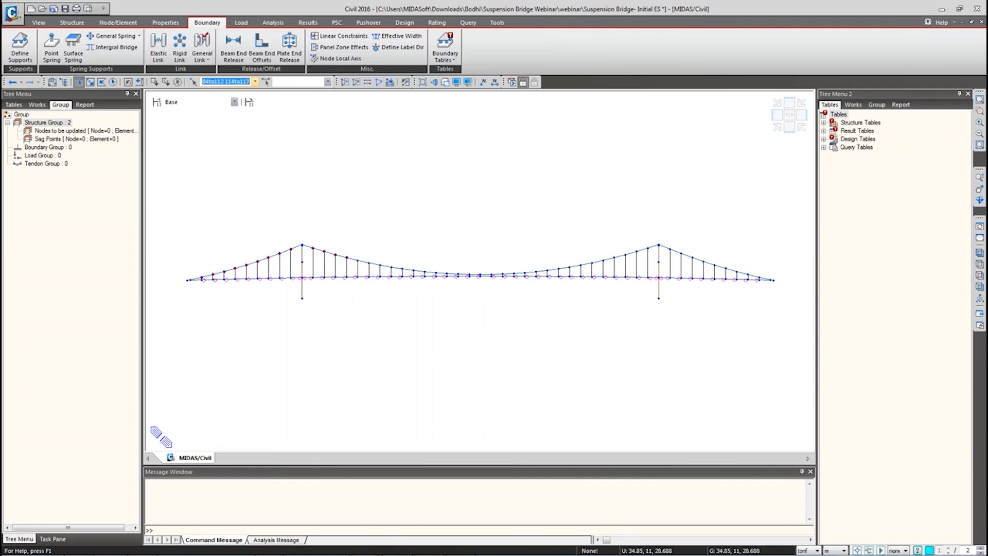
pyautogui.hotkey('alt', 'Tab')
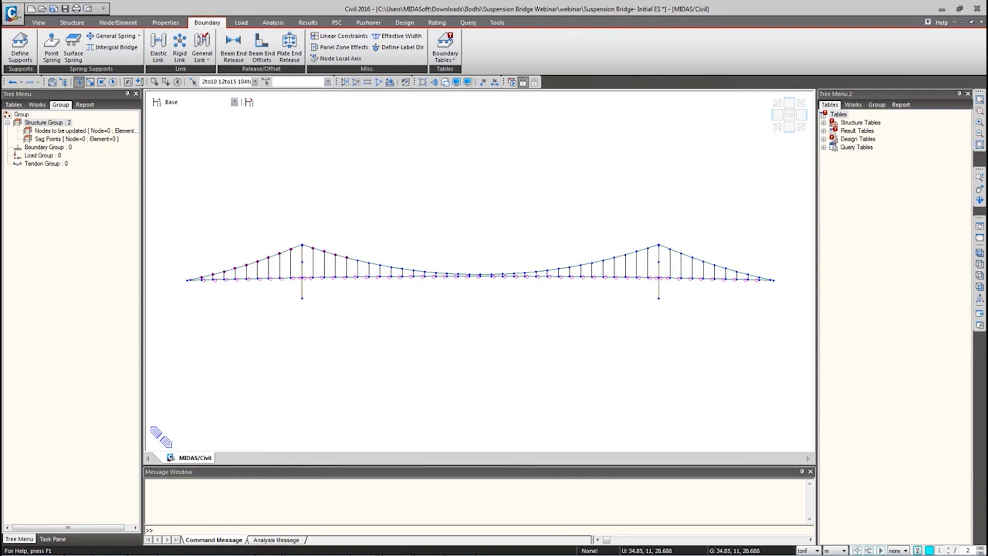
pyautogui.click(367, 265)
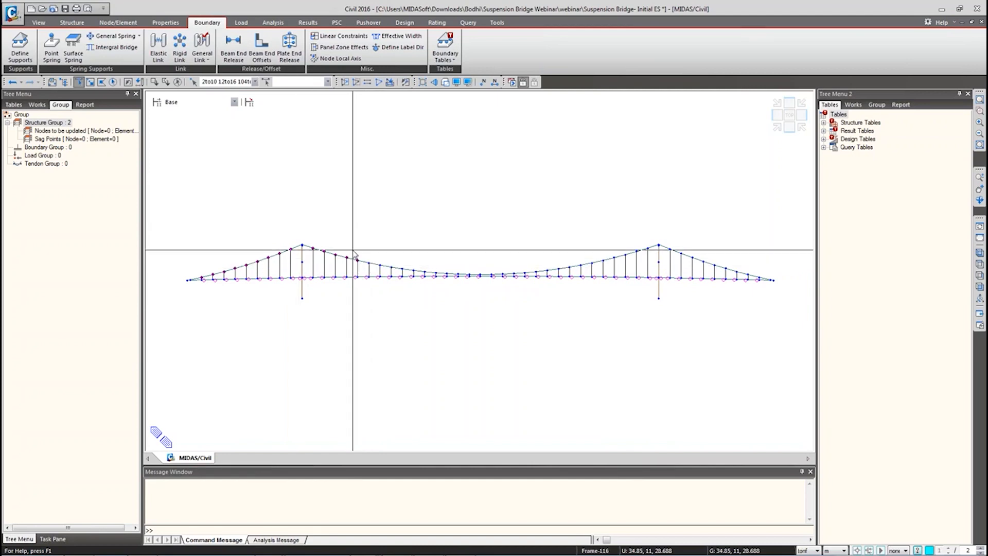
pyautogui.click(369, 263)
pyautogui.click(381, 265)
pyautogui.moveTo(393, 266); pyautogui.dragTo(418, 277)
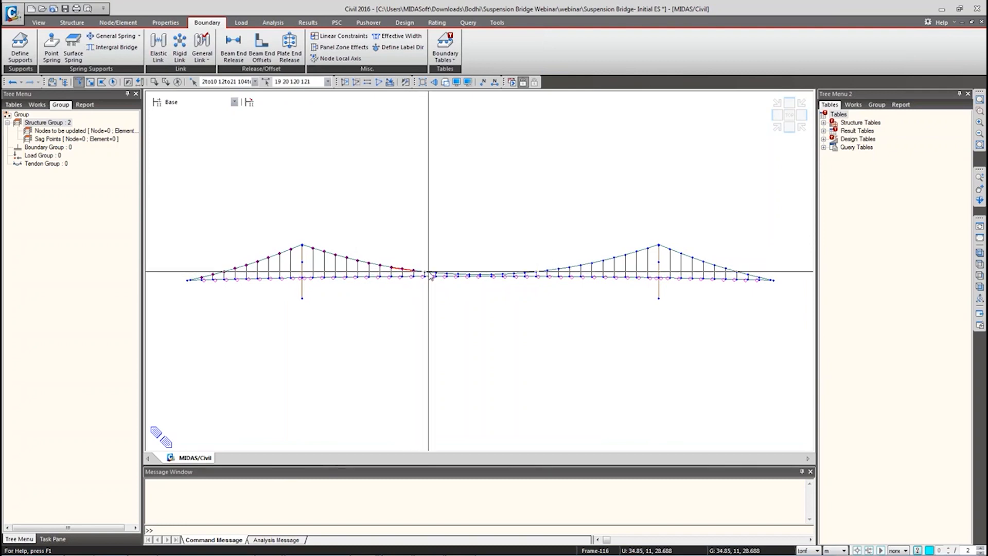
# Step: Type the full cable node list, 2to10 through 146to154, and clear the element selection
pyautogui.click(227, 81)
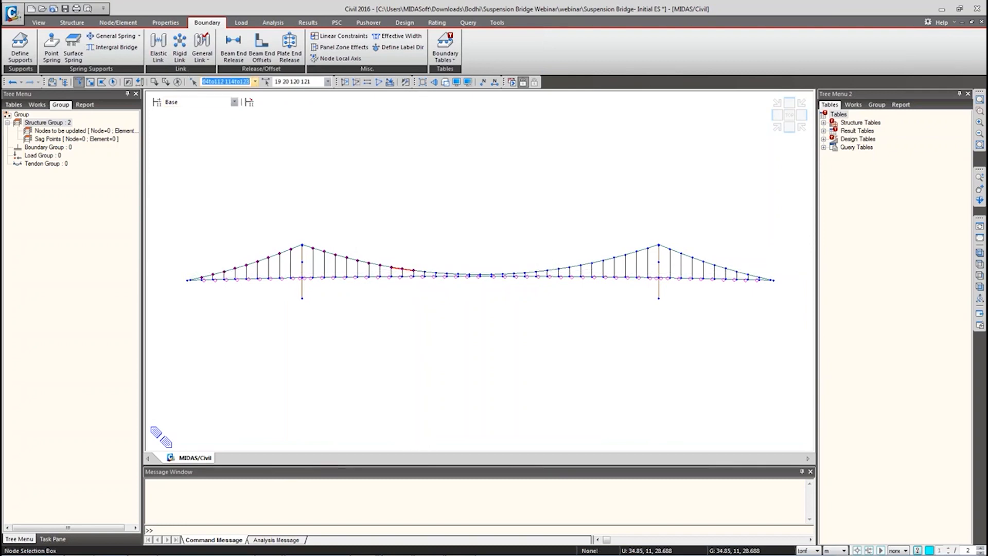
pyautogui.write('2to10 12to42 44 toto52 104to1')
pyautogui.press('BackSpace')
pyautogui.press('BackSpace')
pyautogui.press('BackSpace')
pyautogui.press('BackSpace')
pyautogui.press('BackSpace')
pyautogui.write('14to144 146to154')
pyautogui.press('Return')
pyautogui.click(304, 81)
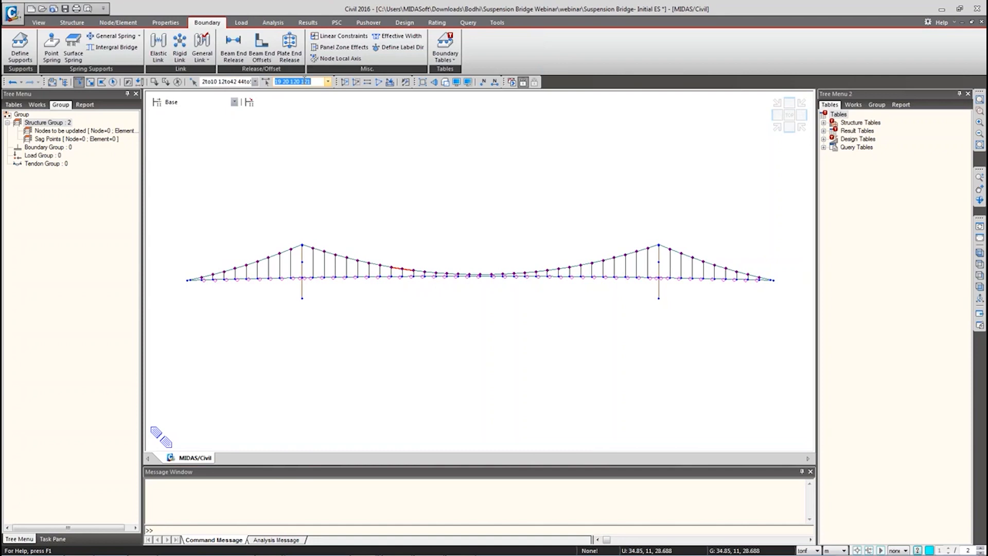
pyautogui.press('BackSpace')
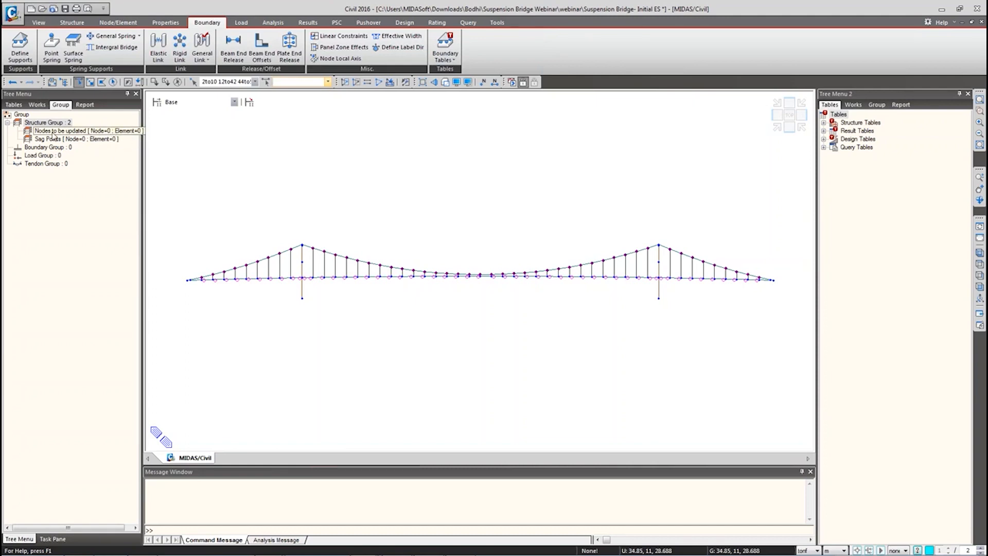
# Step: Assign the cable nodes to 'Nodes to be updated', then pick the mid-span nodes
pyautogui.moveTo(50, 132); pyautogui.dragTo(168, 172)
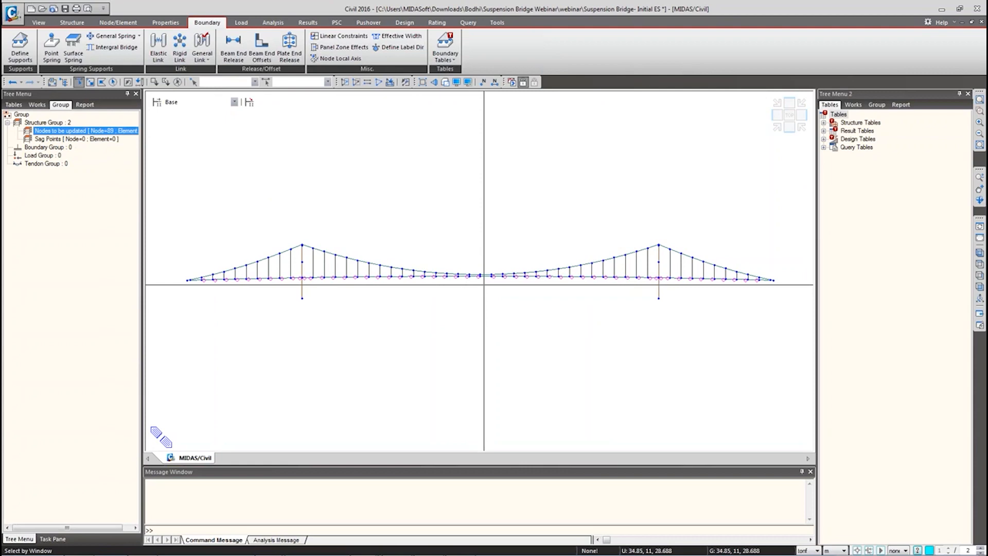
pyautogui.scroll(9, 484, 286)
pyautogui.moveTo(484, 286); pyautogui.dragTo(490, 264, button='middle')
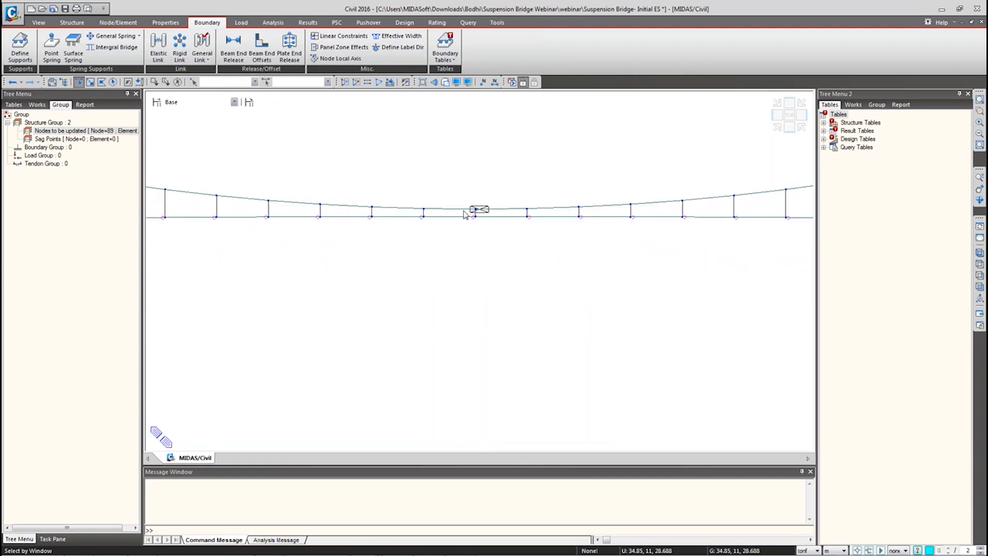
pyautogui.click(480, 212)
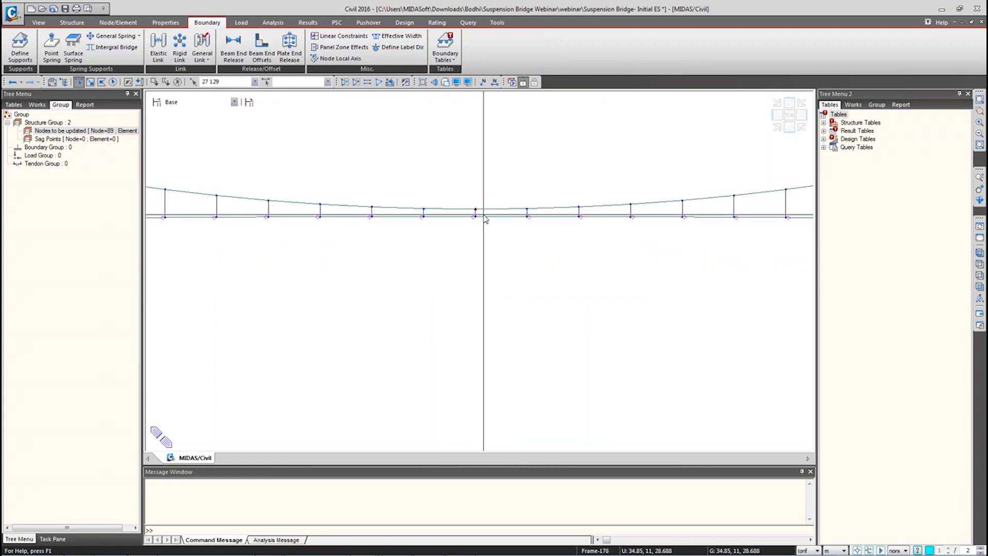
# Step: Check the view, return to front elevation, and assign nodes 27 and 129 to 'Sag Points'
pyautogui.click(982, 288)
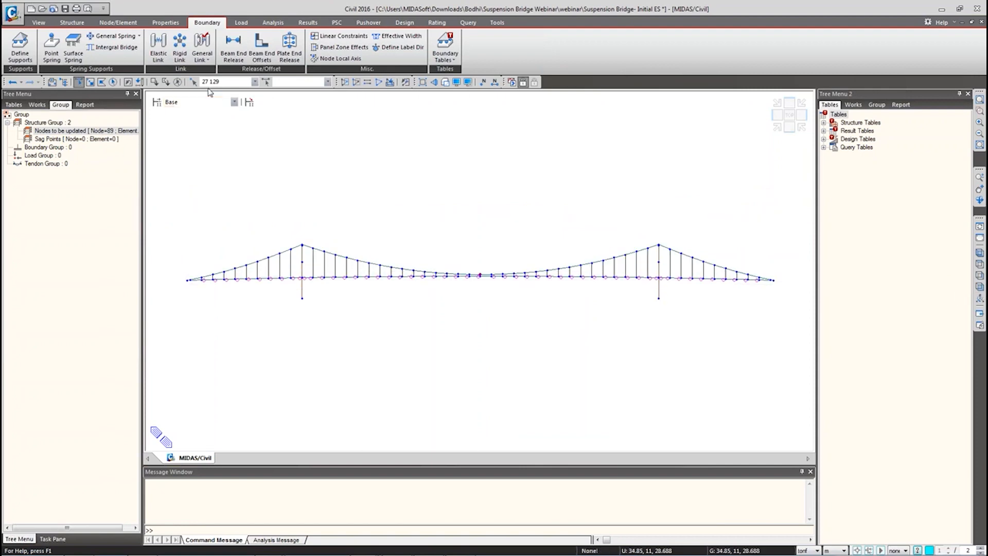
pyautogui.keyDown('ctrl'); pyautogui.moveTo(480, 318); pyautogui.dragTo(481, 275, button='middle'); pyautogui.keyUp('ctrl')
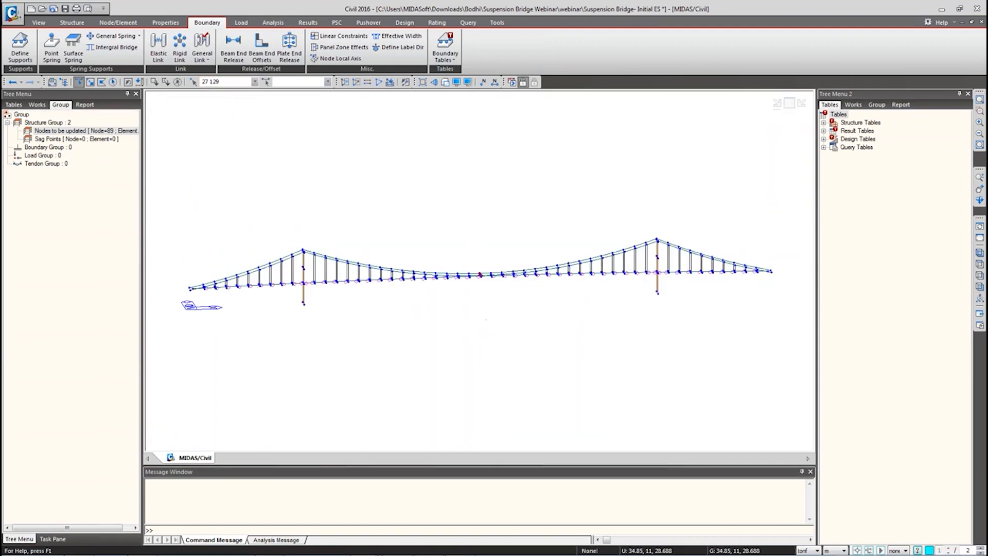
pyautogui.click(979, 287)
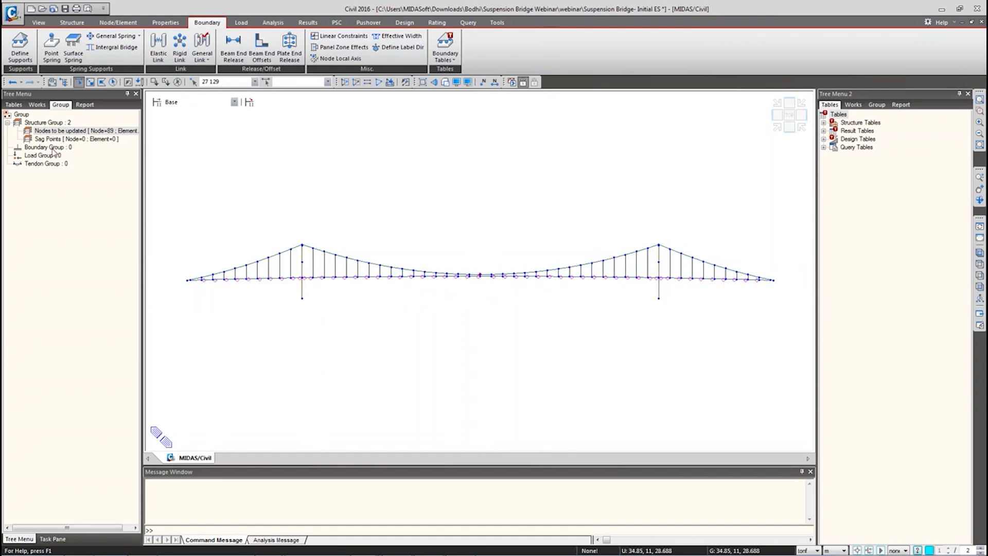
pyautogui.moveTo(45, 140); pyautogui.dragTo(358, 198)
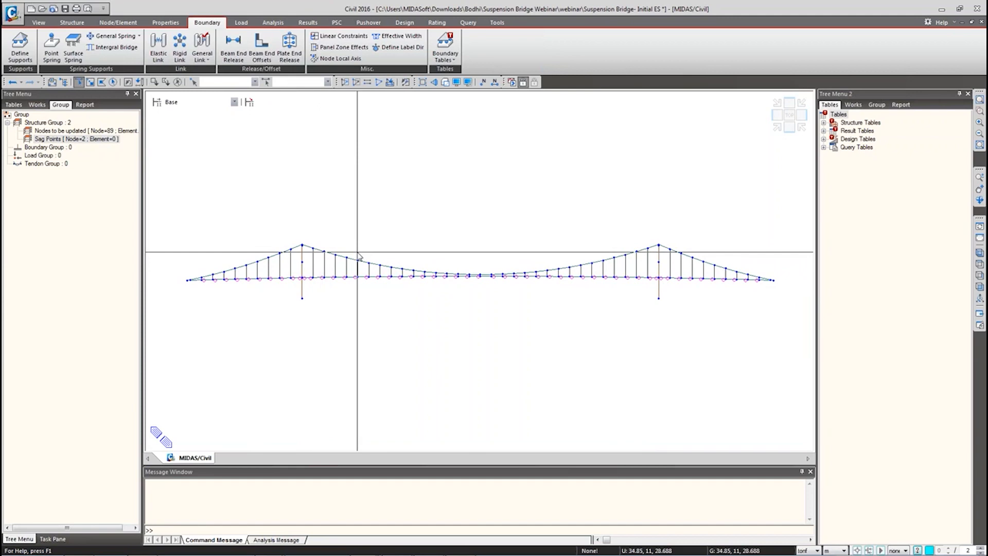
pyautogui.click(37, 105)
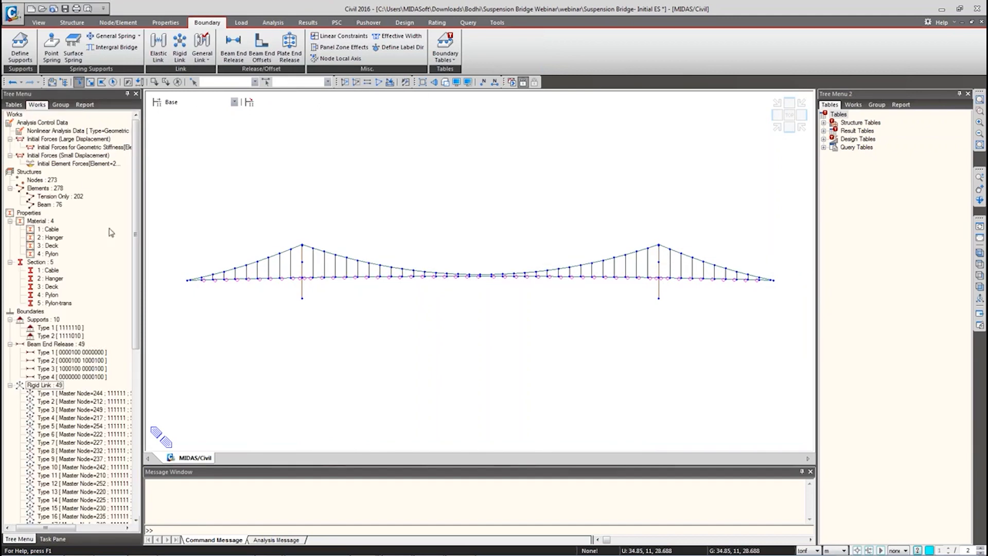
pyautogui.click(10, 262)
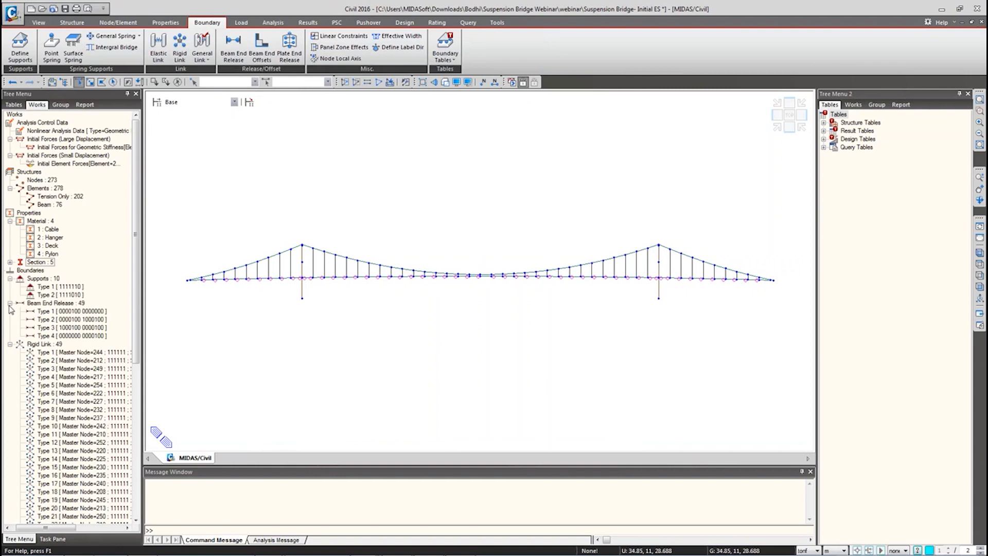
pyautogui.click(10, 304)
pyautogui.click(10, 278)
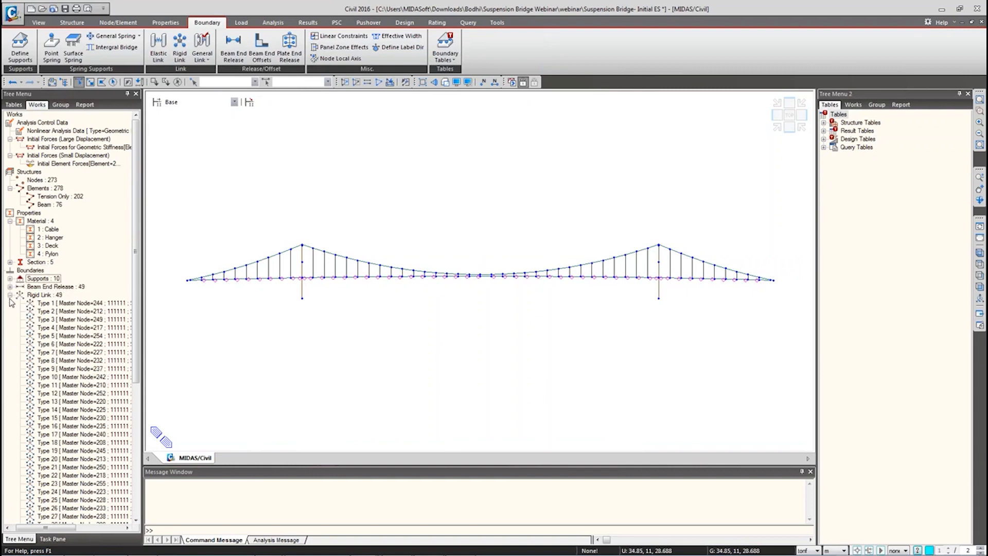
pyautogui.click(10, 295)
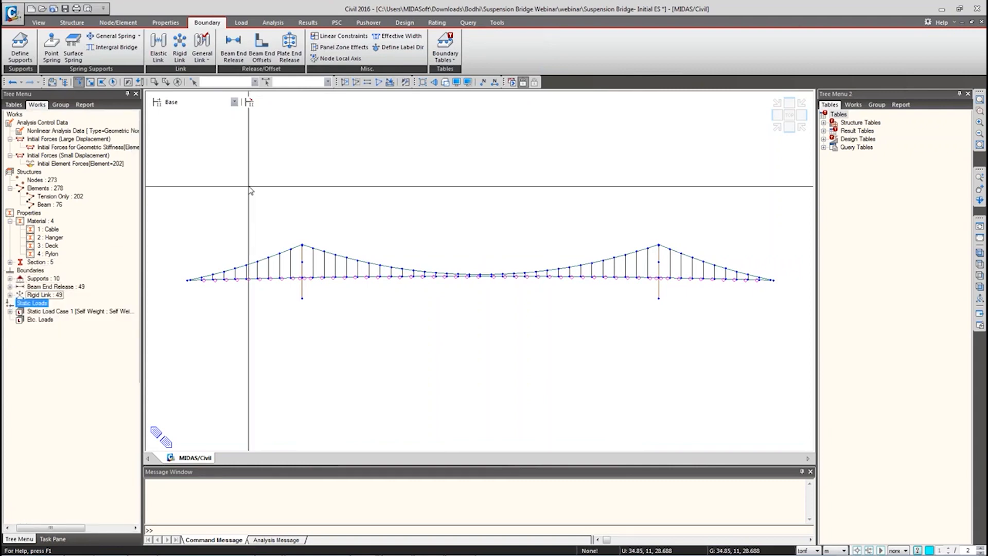
pyautogui.click(241, 23)
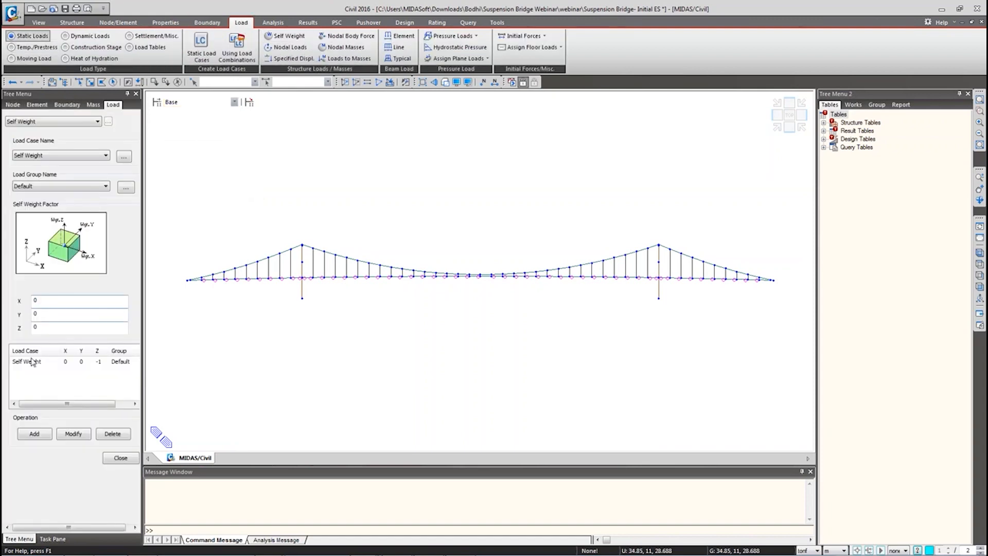
pyautogui.click(60, 362)
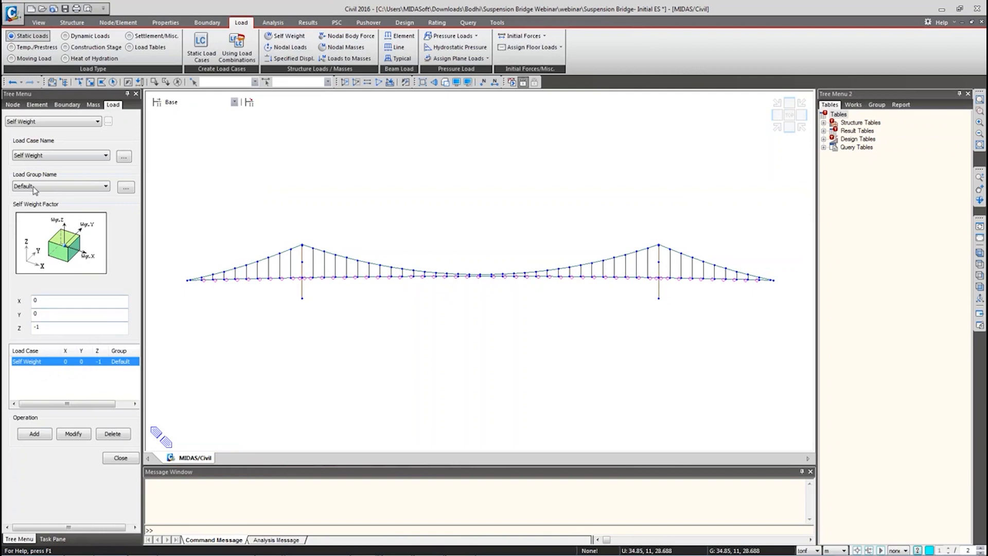
pyautogui.click(120, 190)
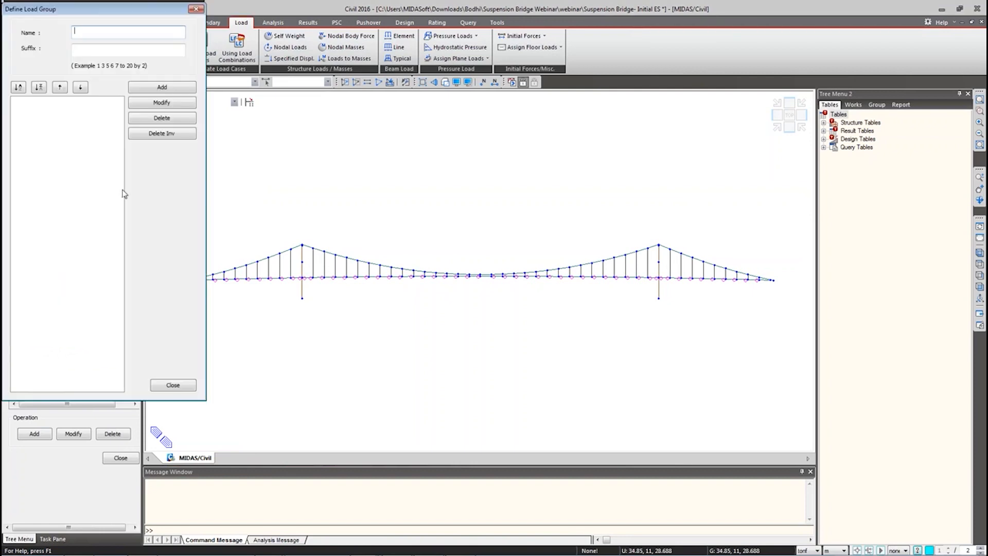
pyautogui.moveTo(104, 9); pyautogui.dragTo(142, 73)
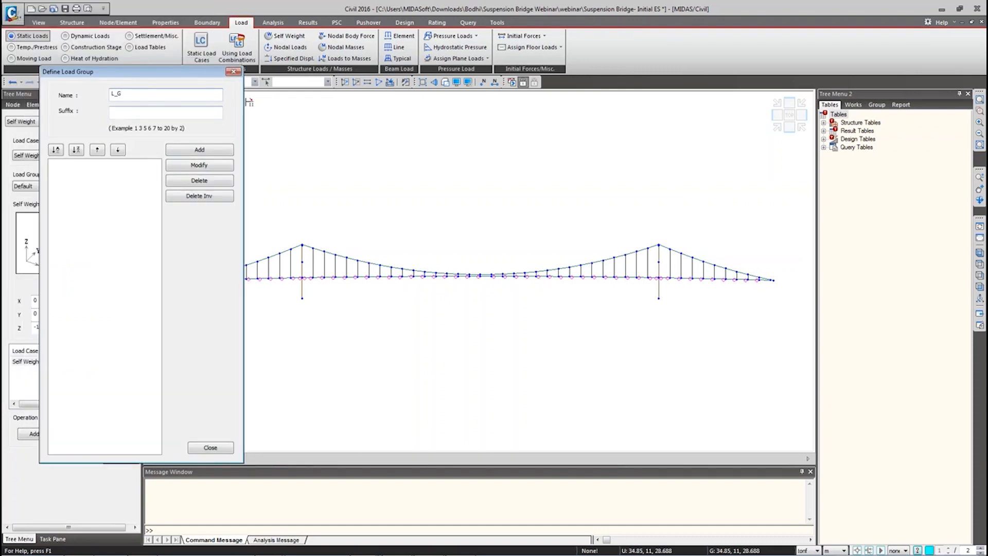
pyautogui.click(184, 150)
pyautogui.click(210, 447)
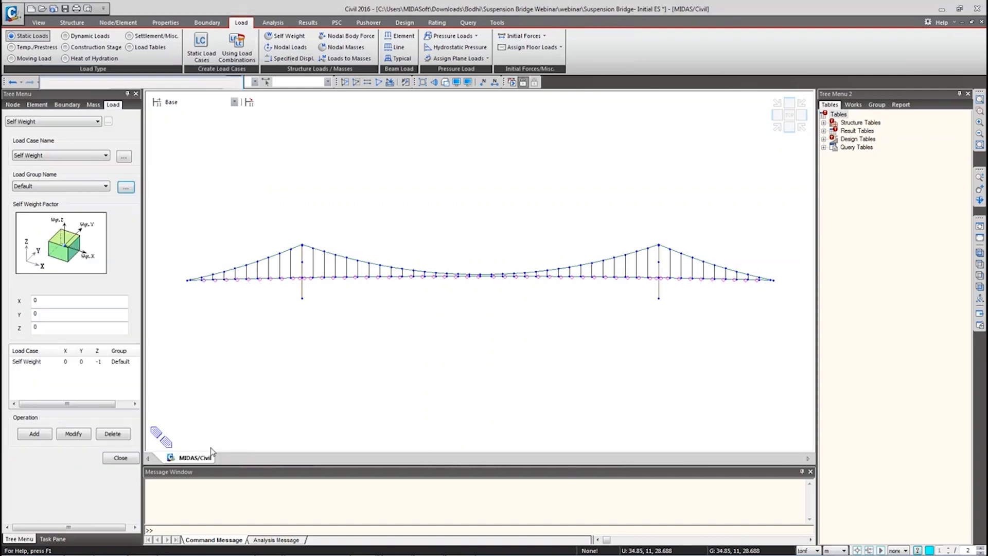
pyautogui.click(59, 187)
pyautogui.click(31, 206)
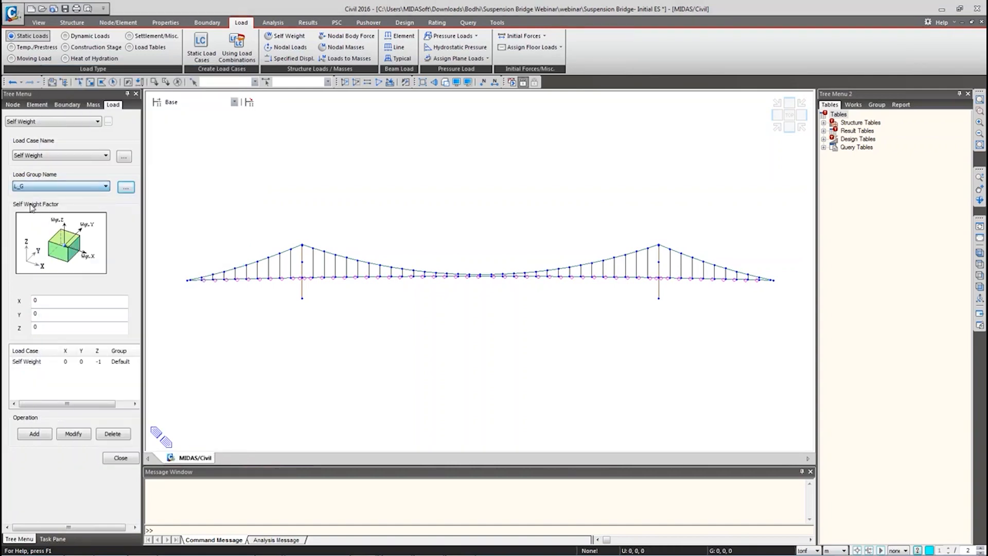
pyautogui.click(77, 362)
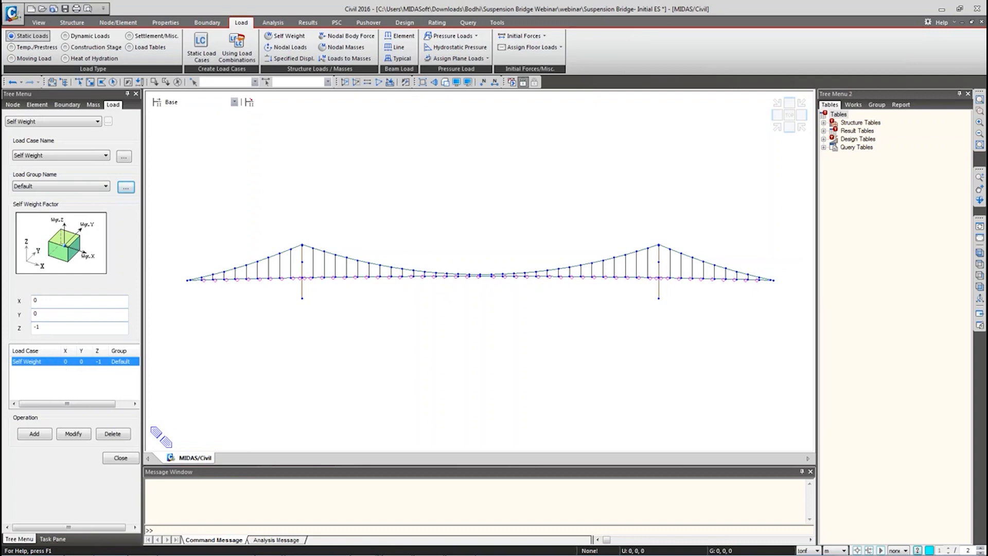
pyautogui.click(51, 186)
pyautogui.click(31, 201)
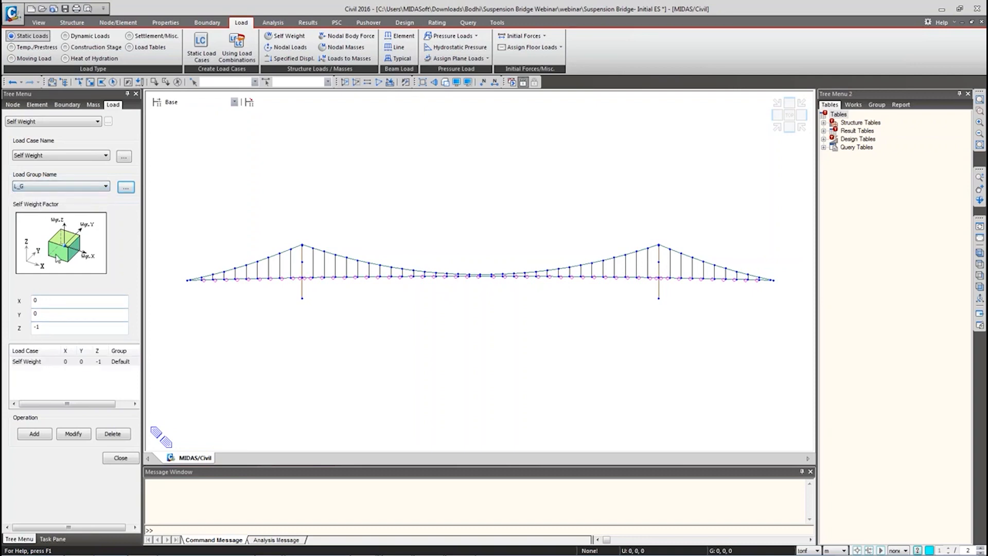
pyautogui.click(74, 433)
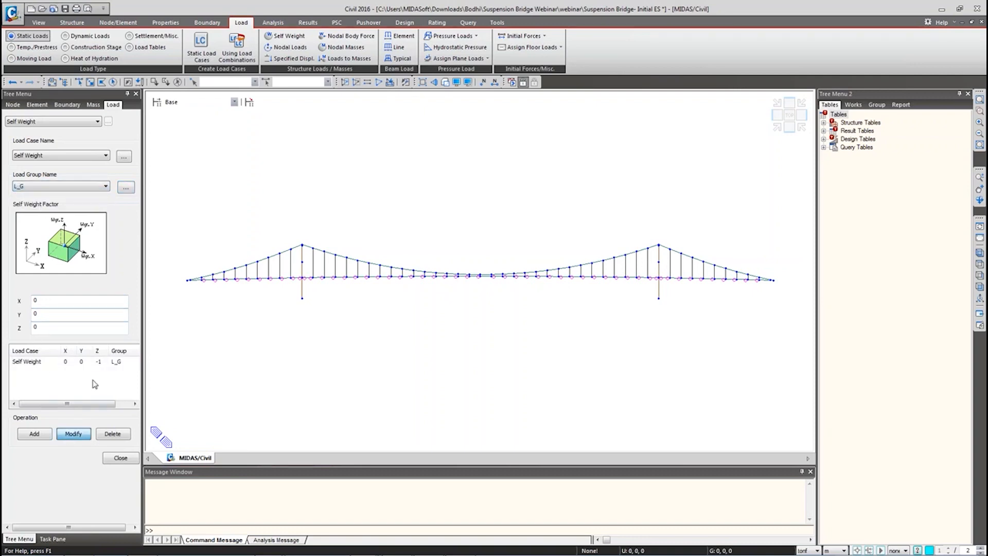
pyautogui.click(45, 363)
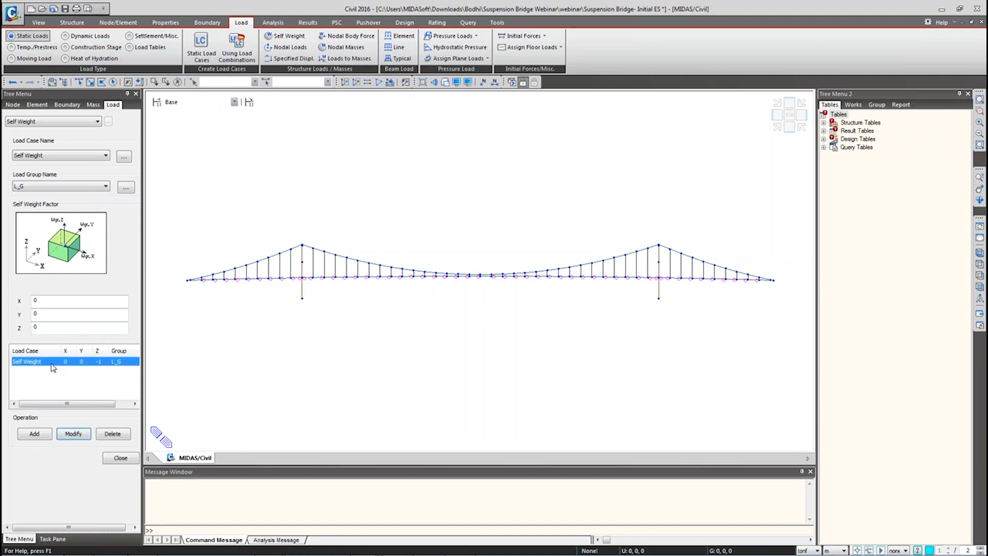
pyautogui.click(121, 458)
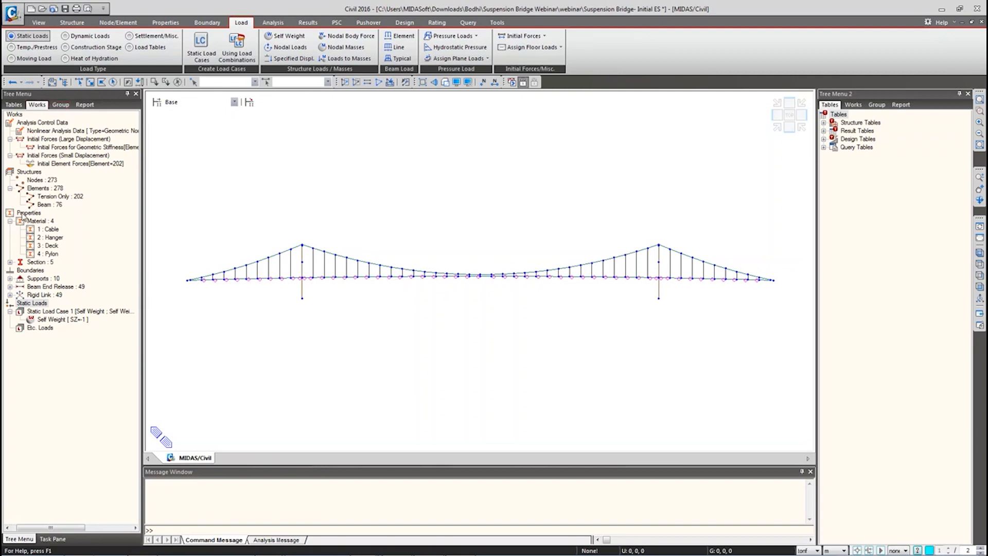
pyautogui.rightClick(51, 246)
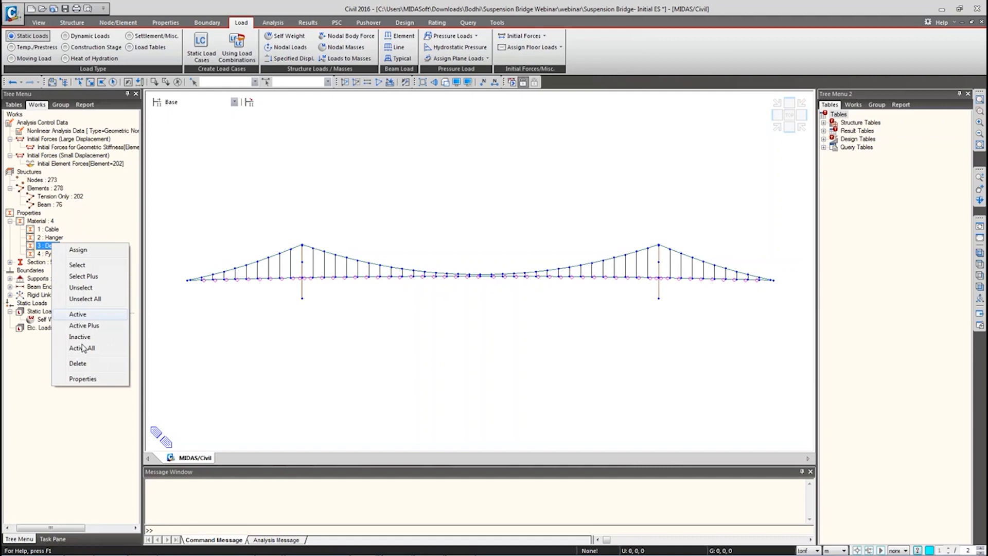
pyautogui.click(82, 379)
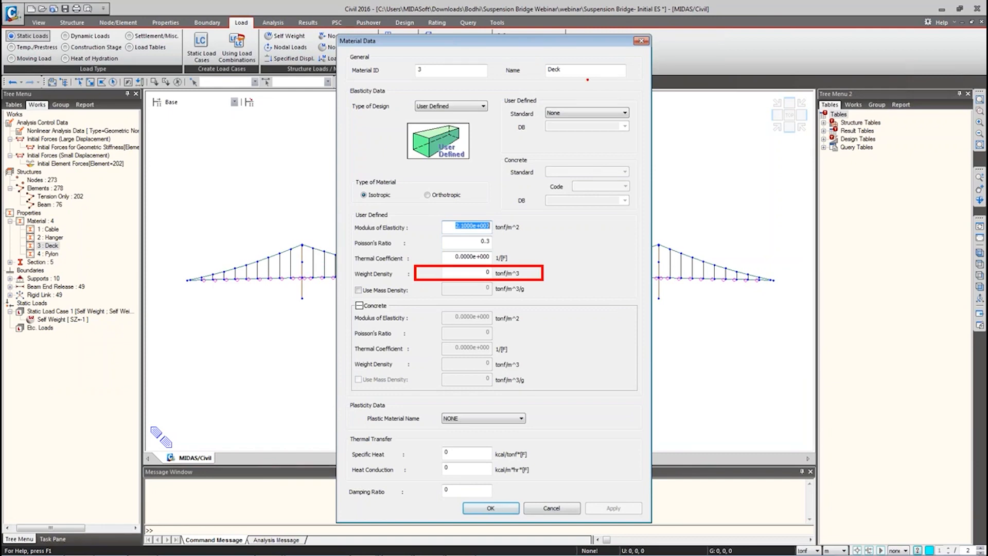
pyautogui.click(572, 512)
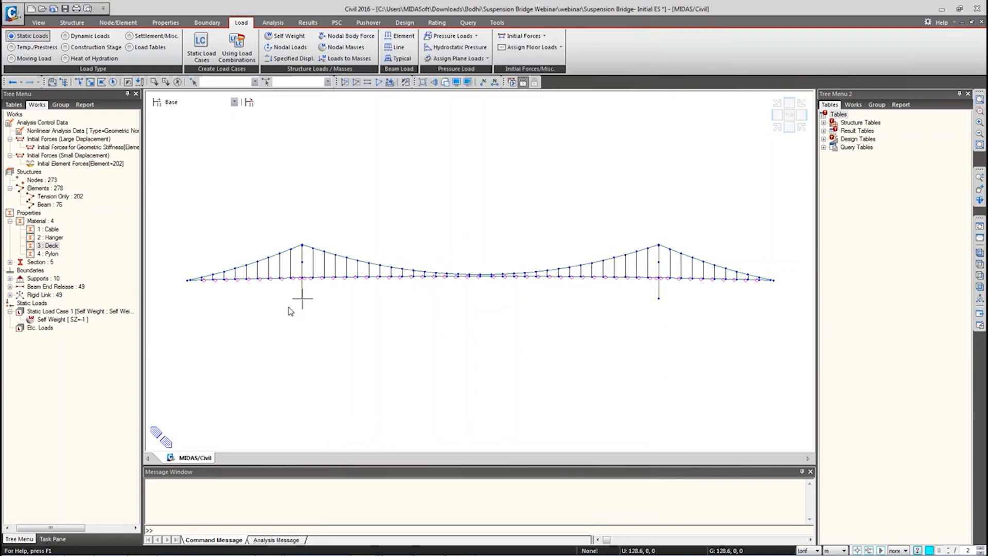
pyautogui.moveTo(291, 311)
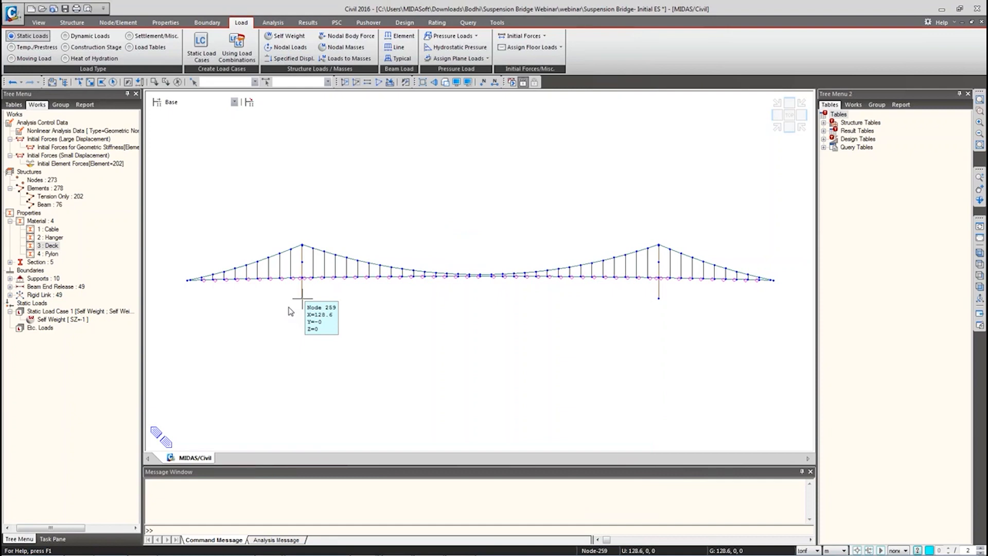
pyautogui.rightClick(60, 319)
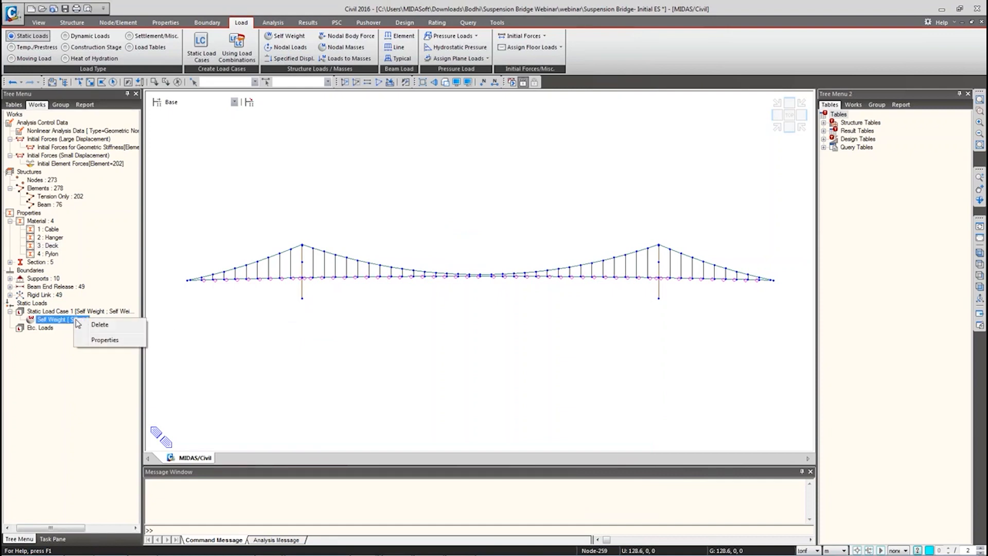
pyautogui.press('Escape')
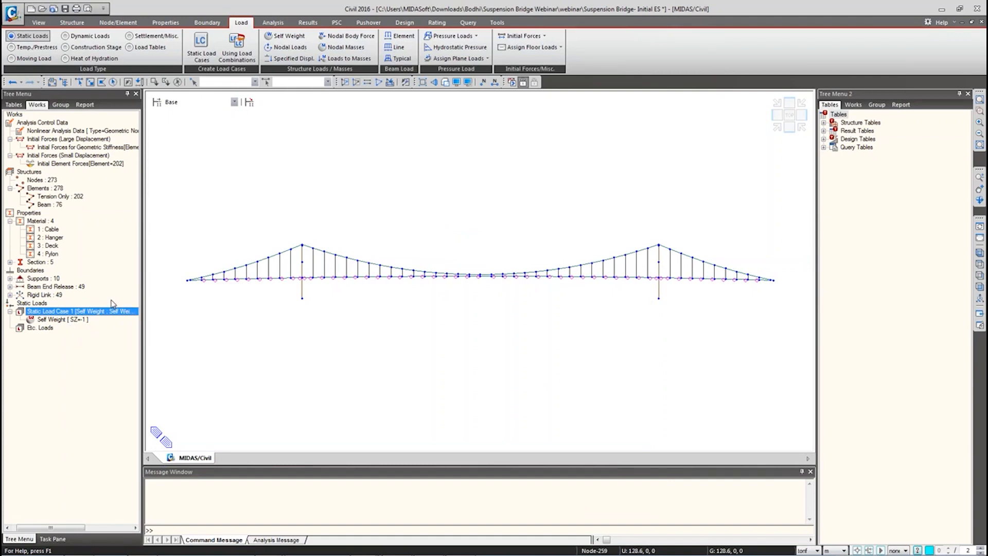
pyautogui.click(72, 320)
pyautogui.rightClick(73, 326)
pyautogui.press('Escape')
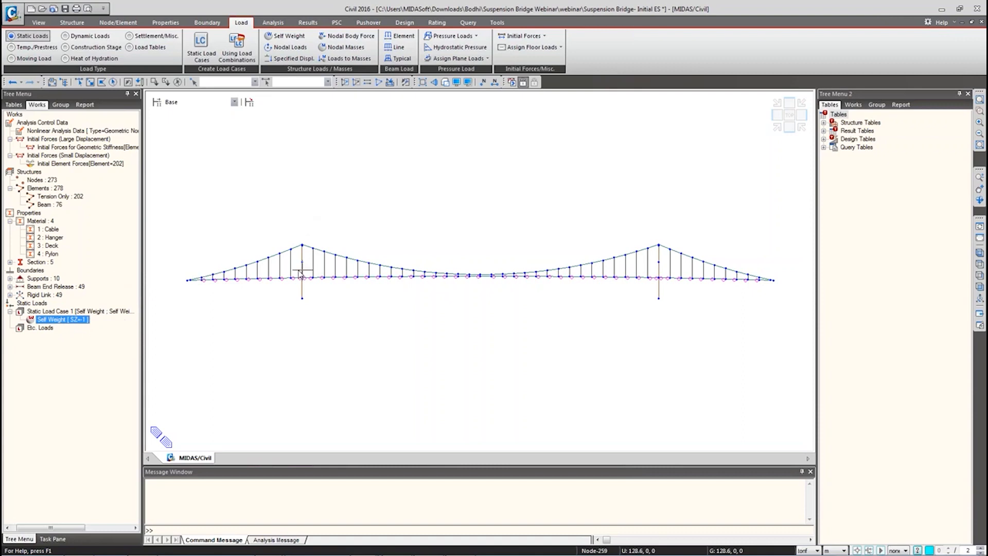
# Step: Open Nodal Loads for load case Self Weight with load group L_G, ready to edit FZ
pyautogui.click(284, 50)
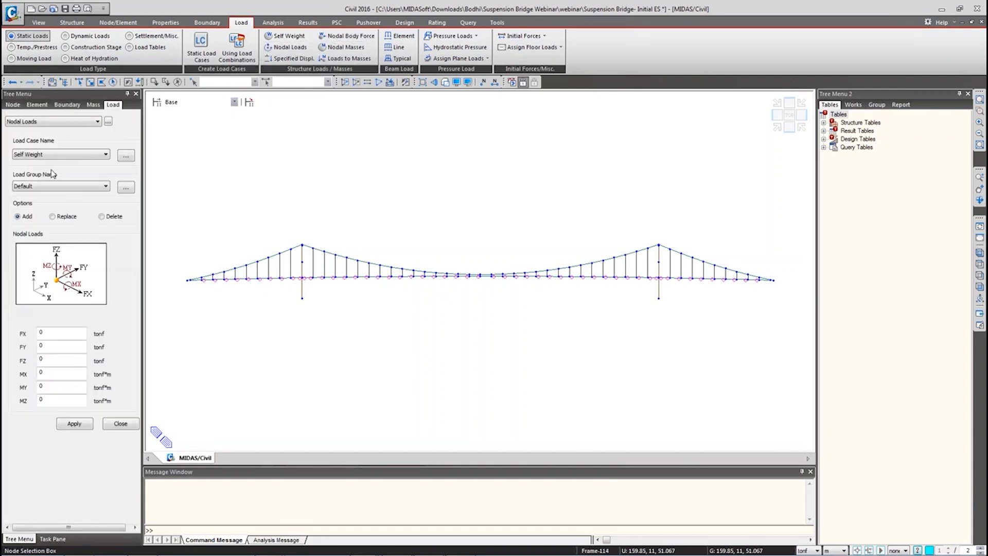
pyautogui.click(42, 186)
pyautogui.click(33, 203)
pyautogui.doubleClick(77, 357)
# Step: Orbit the bridge to an oblique view and bring the Excel Book1 workbook forward
pyautogui.keyDown('ctrl'); pyautogui.moveTo(191, 303); pyautogui.dragTo(281, 349, button='middle'); pyautogui.keyUp('ctrl')
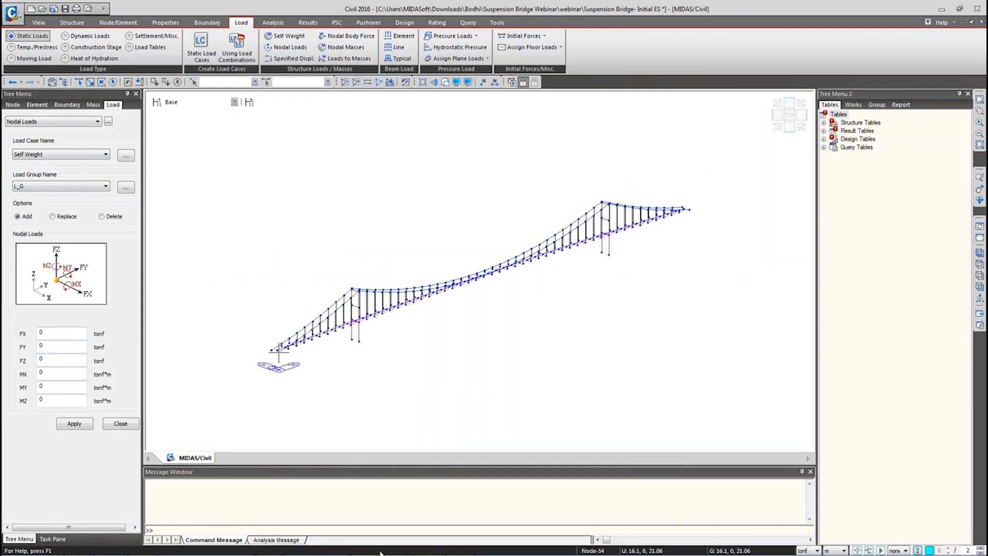
pyautogui.moveTo(378, 551)
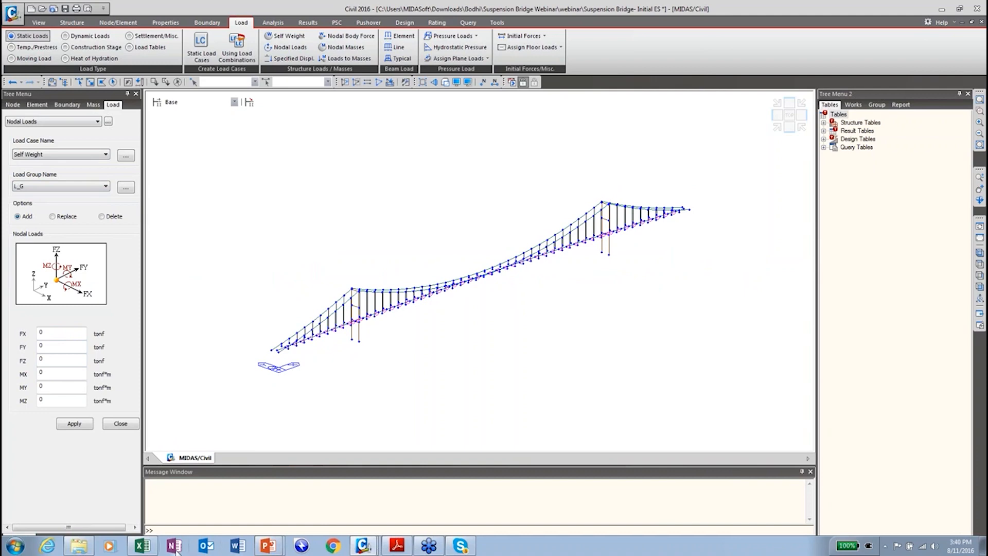
pyautogui.click(144, 553)
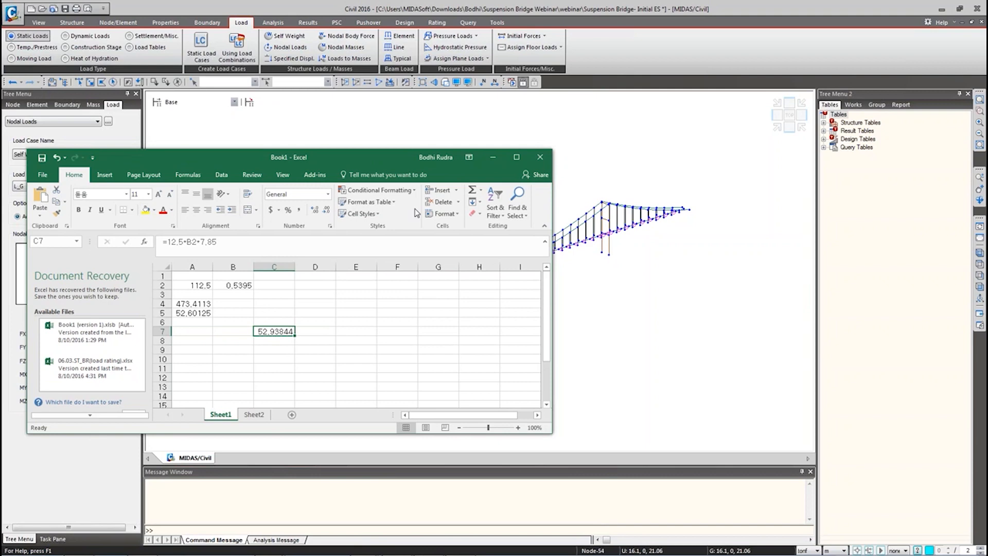
# Step: Minimize Excel's Book1 workbook with the 52.93844 calculation to get back to midas Civil
pyautogui.click(495, 158)
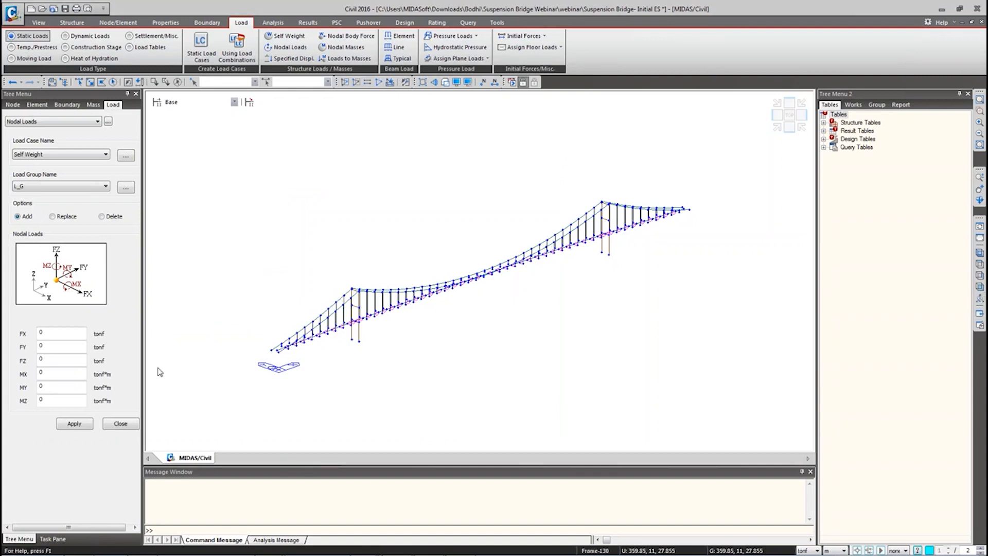
# Step: Enter an FZ nodal load of -26.469 tonf in the Self Weight load input
pyautogui.doubleClick(52, 363)
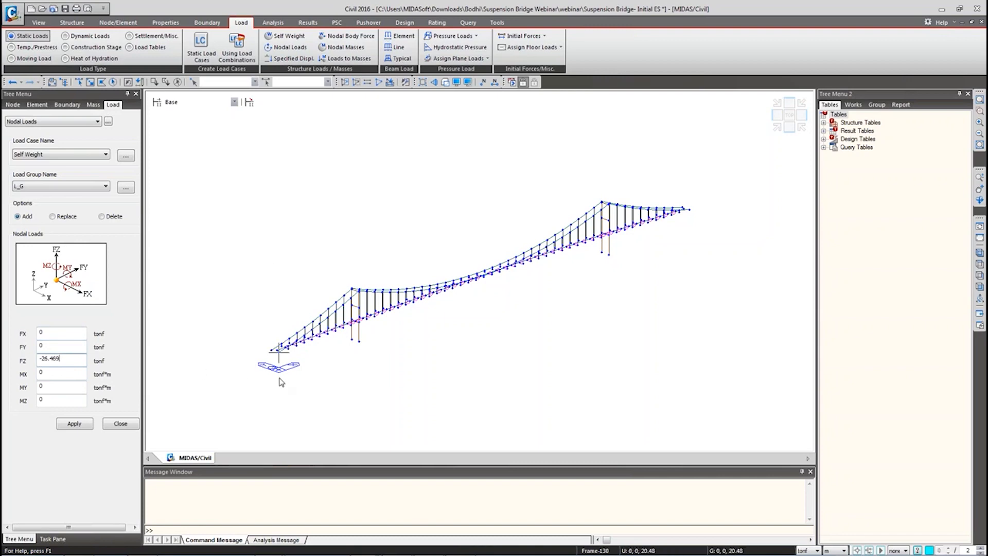
pyautogui.moveTo(282, 369)
pyautogui.mouseDown()
pyautogui.moveTo(304, 359)
pyautogui.moveTo(247, 357)
pyautogui.mouseUp()
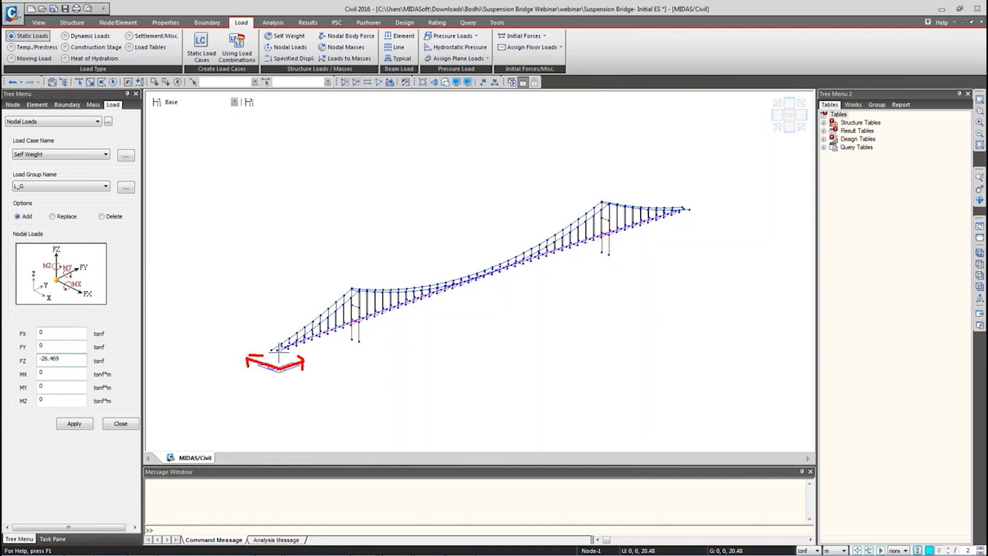
pyautogui.moveTo(286, 312); pyautogui.dragTo(286, 370)
pyautogui.moveTo(311, 309)
pyautogui.mouseDown()
pyautogui.moveTo(309, 382)
pyautogui.moveTo(318, 370)
pyautogui.mouseUp()
pyautogui.press('Escape')
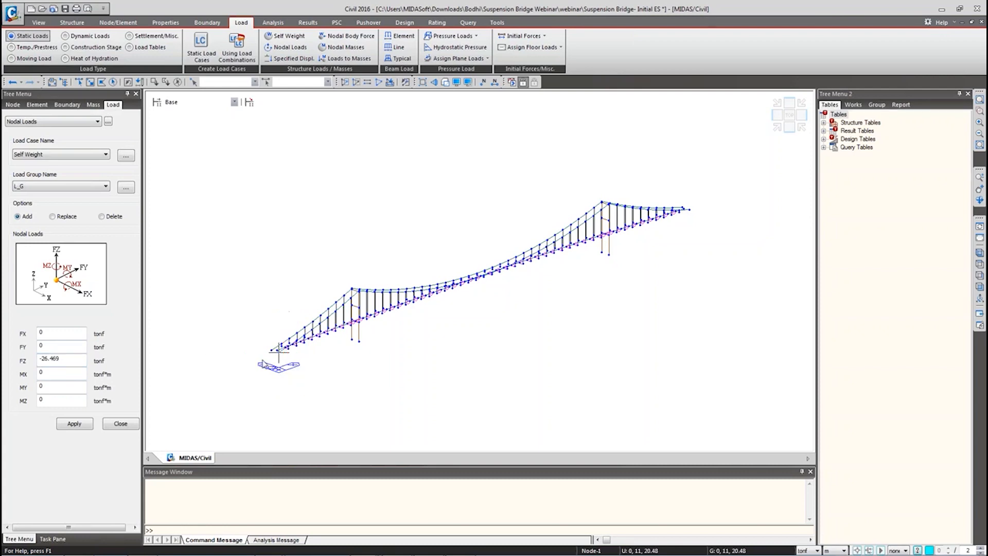
# Step: In front view, select hanger nodes 54to102 and 156to204 and apply the load
pyautogui.click(980, 287)
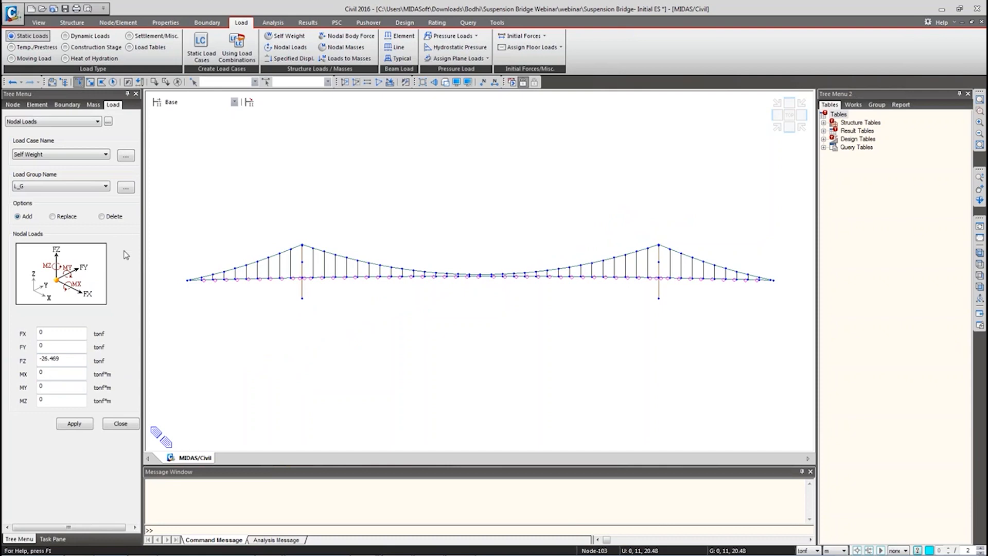
pyautogui.click(203, 281)
pyautogui.click(213, 280)
pyautogui.click(224, 280)
pyautogui.click(225, 82)
pyautogui.write('54to102 156to204')
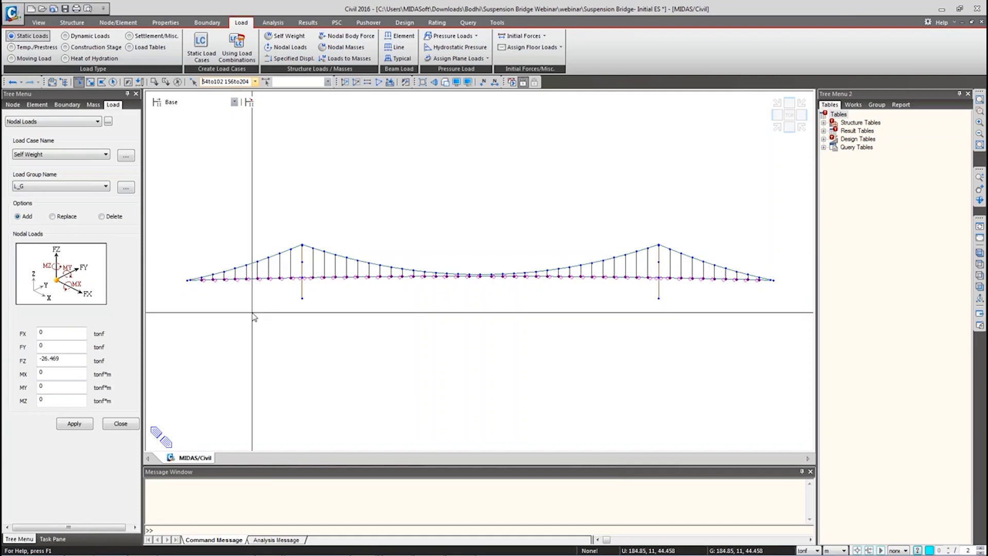
pyautogui.moveTo(59, 362); pyautogui.dragTo(37, 360)
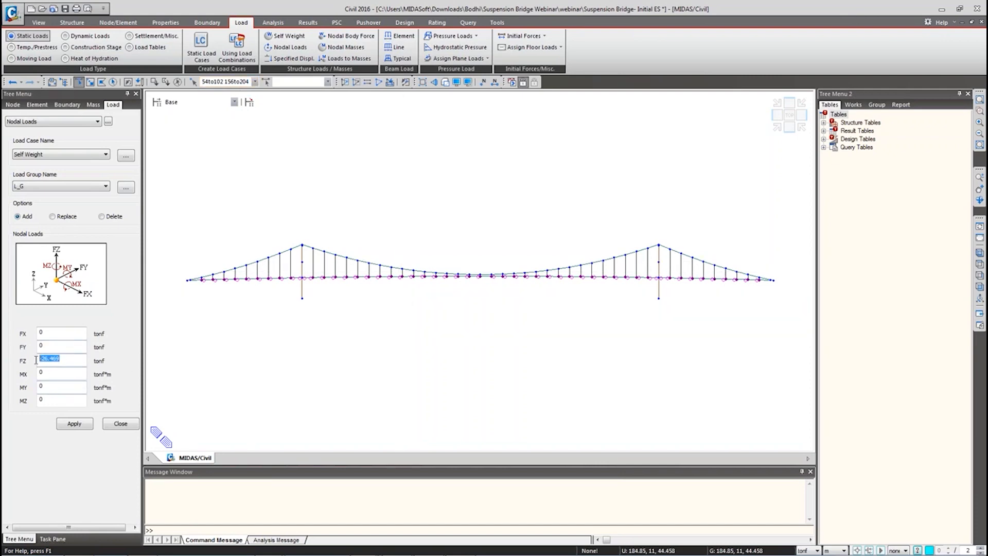
pyautogui.click(75, 425)
# Step: Close the nodal load input and display the 98 nodal loads on the bridge model
pyautogui.click(110, 425)
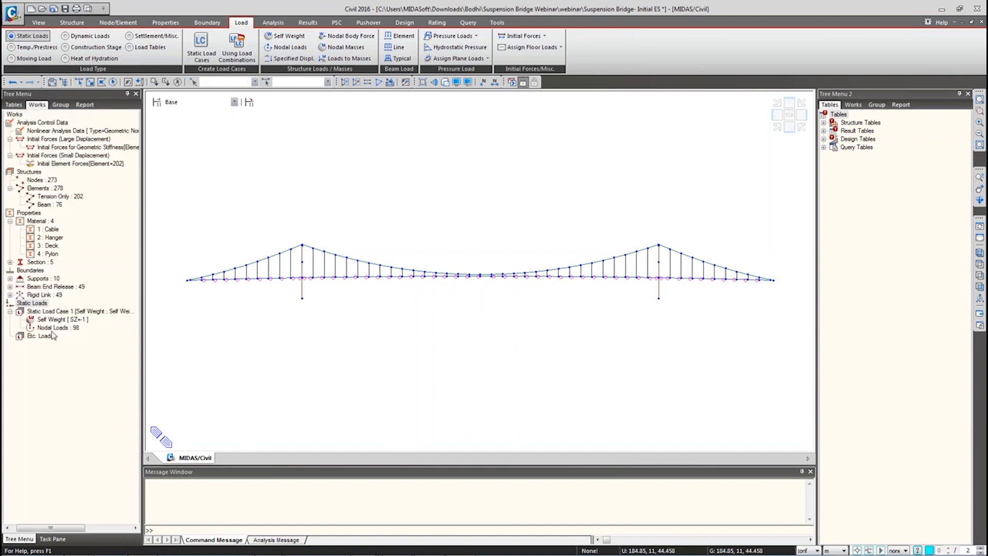
pyautogui.rightClick(66, 329)
pyautogui.click(111, 332)
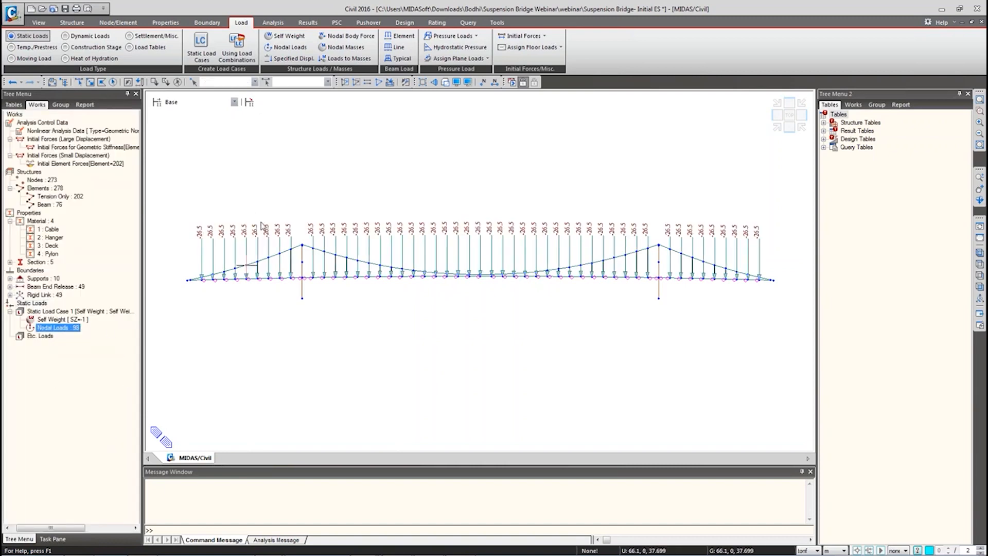
pyautogui.click(139, 554)
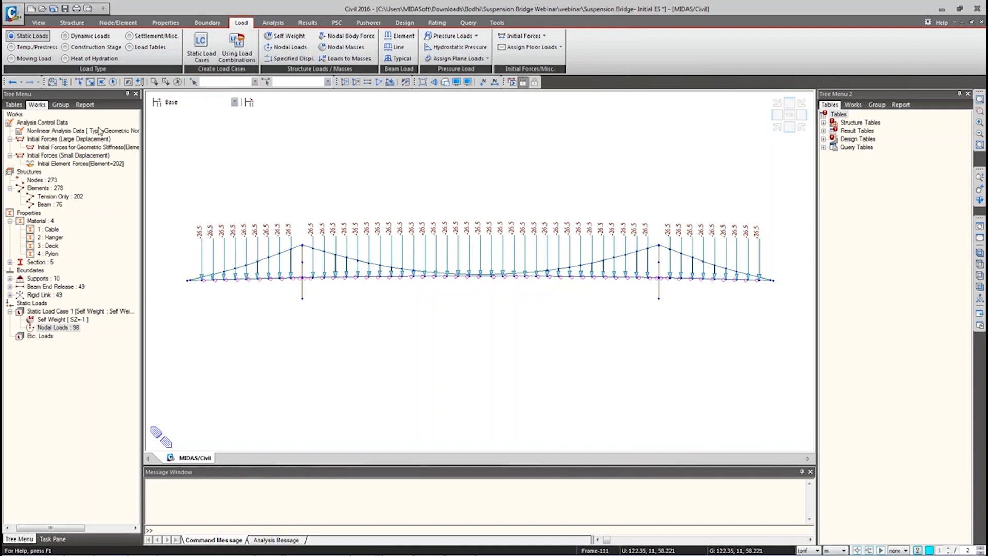
pyautogui.click(265, 23)
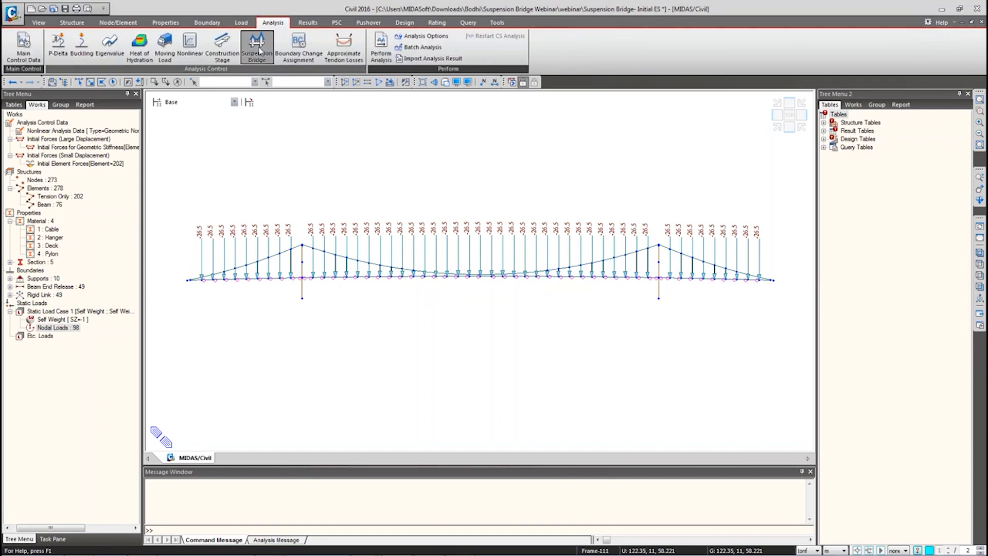
# Step: Define suspension bridge control: Nodes to be updated, Sag Points, and Self Weight at scale 1
pyautogui.click(259, 50)
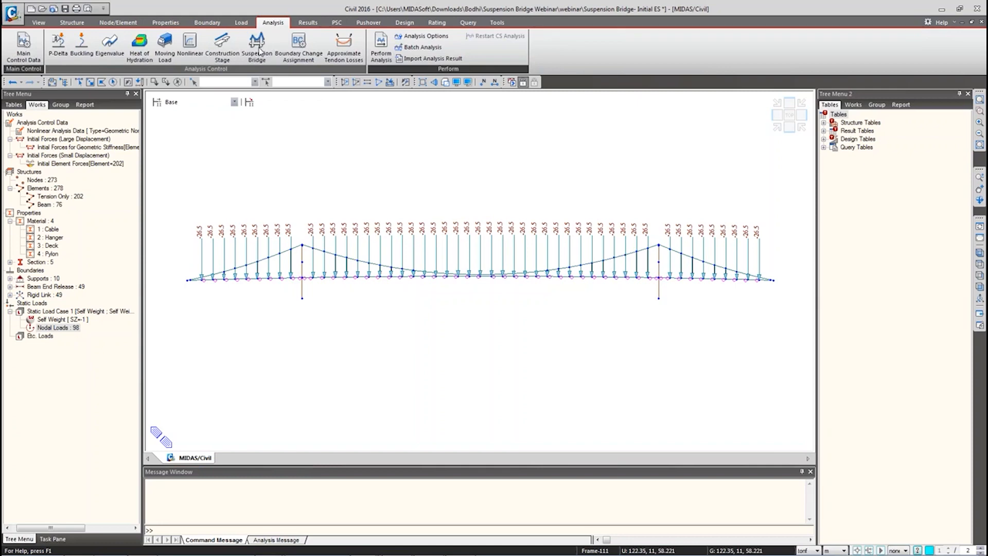
pyautogui.moveTo(86, 35); pyautogui.dragTo(229, 99)
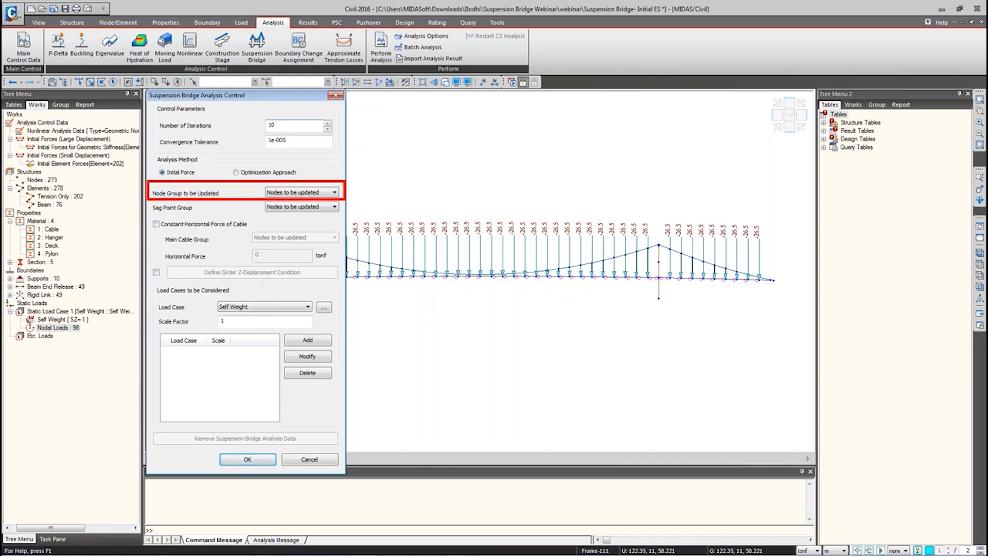
pyautogui.click(291, 192)
pyautogui.click(290, 208)
pyautogui.click(290, 208)
pyautogui.click(286, 227)
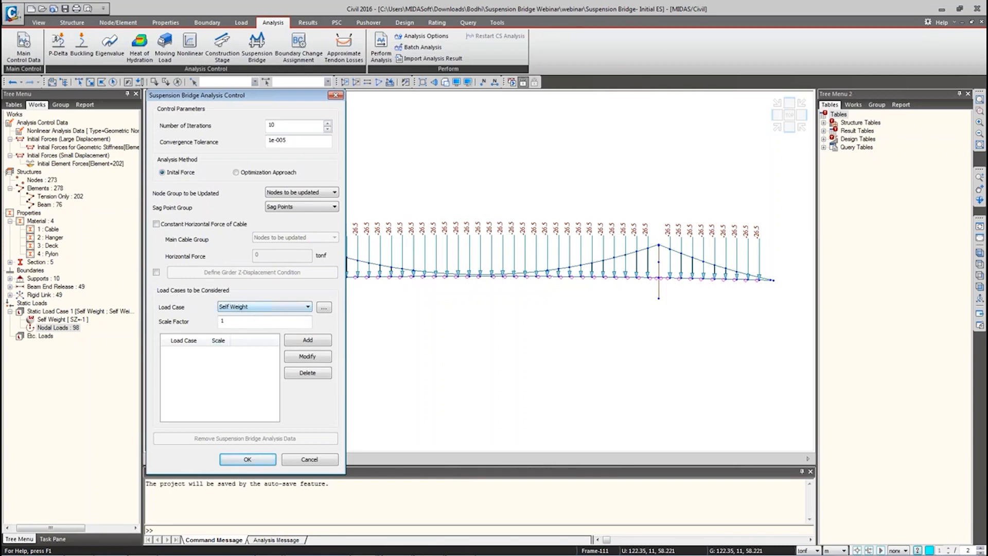
pyautogui.click(307, 340)
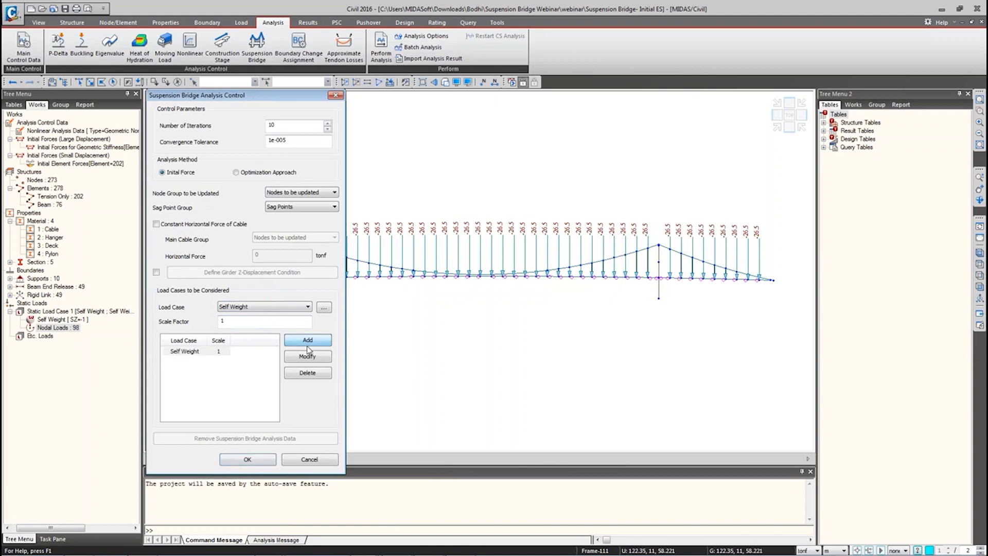
pyautogui.click(214, 366)
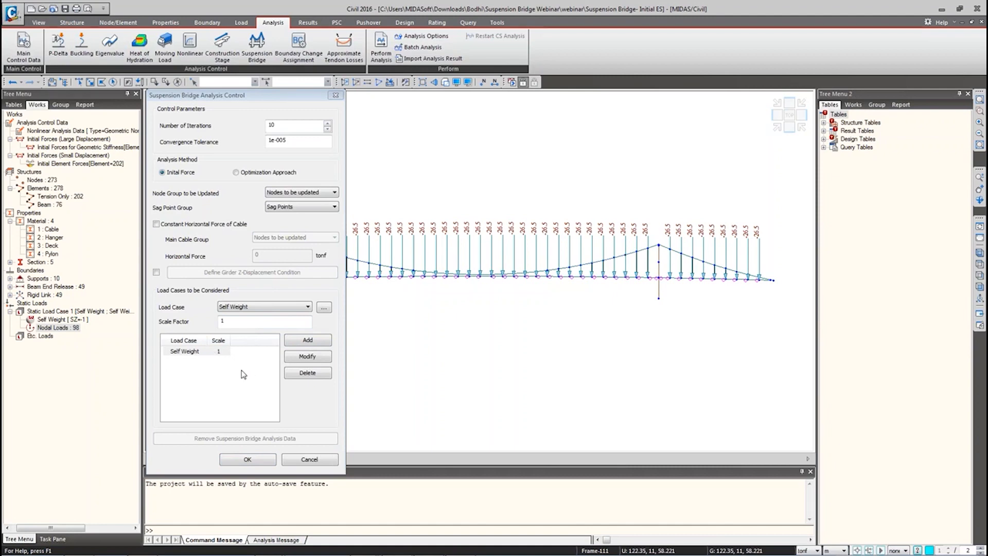
pyautogui.click(246, 459)
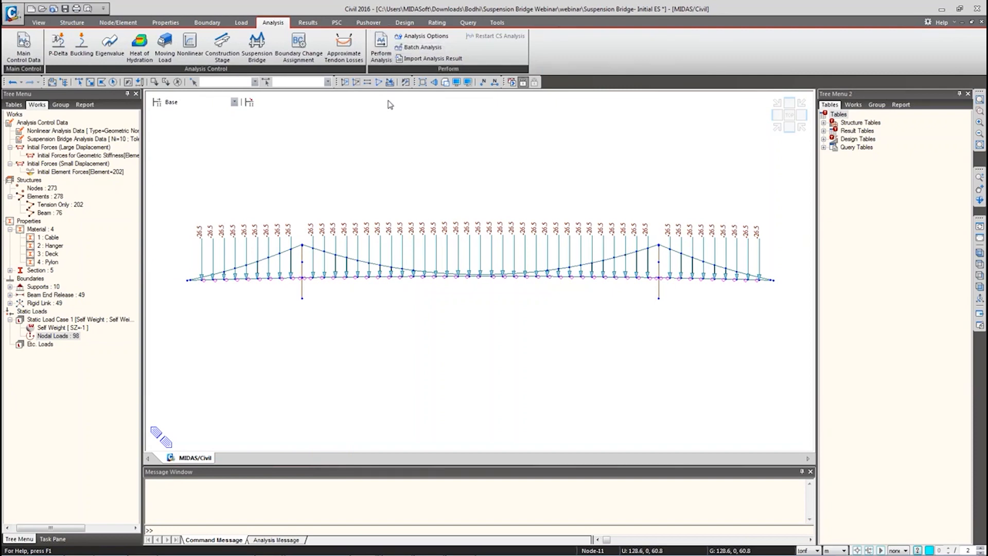
# Step: Perform the analysis and let the suspension bridge solution finish in about 2.6 seconds
pyautogui.click(389, 56)
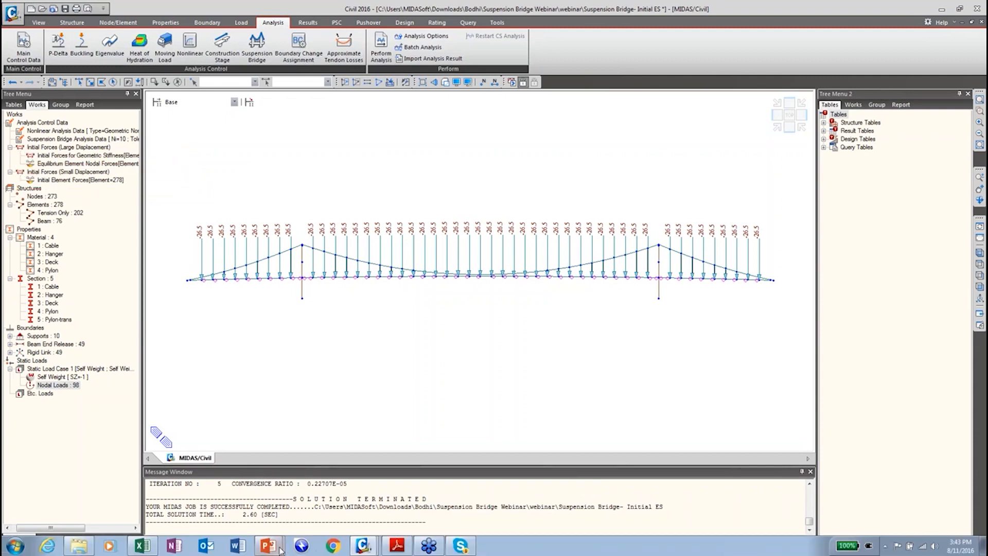
# Step: Bring the PowerPoint slideshow forward and advance to slide 12, Initial Forces
pyautogui.moveTo(266, 537)
pyautogui.click(261, 523)
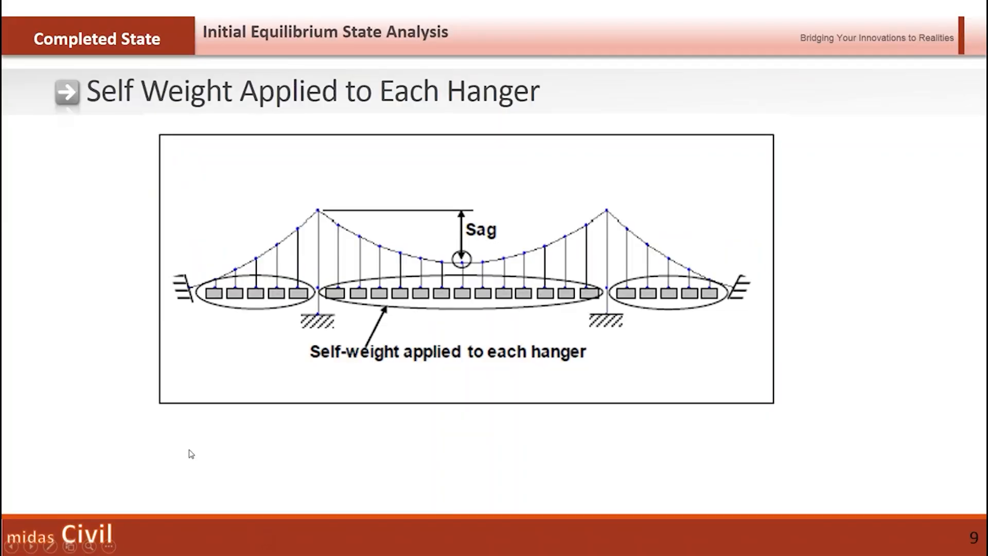
pyautogui.click(190, 454)
pyautogui.click(191, 454)
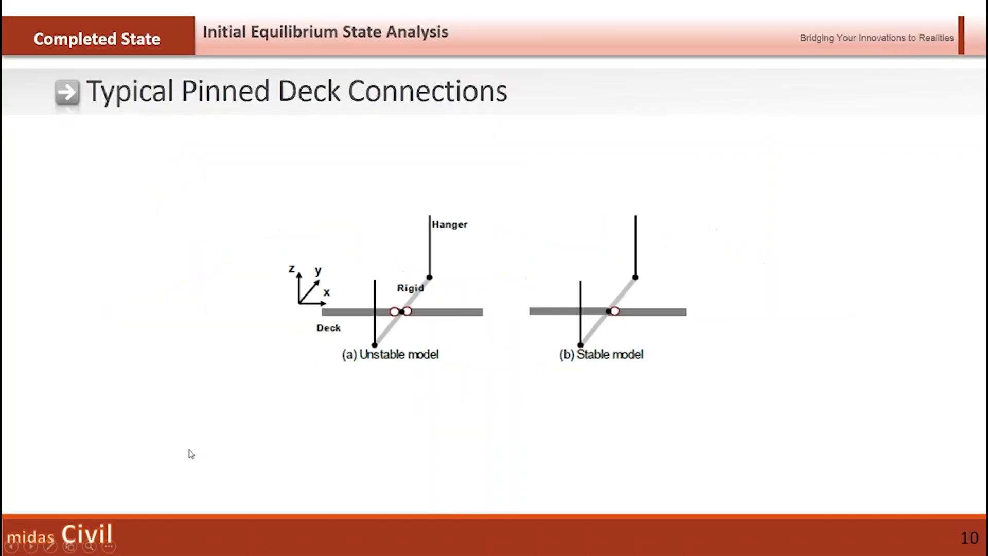
pyautogui.click(190, 454)
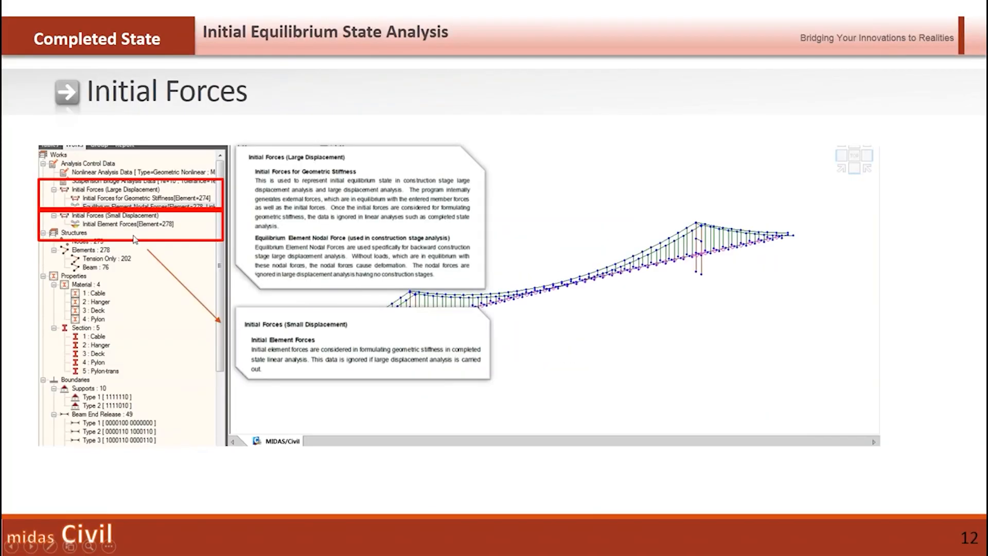
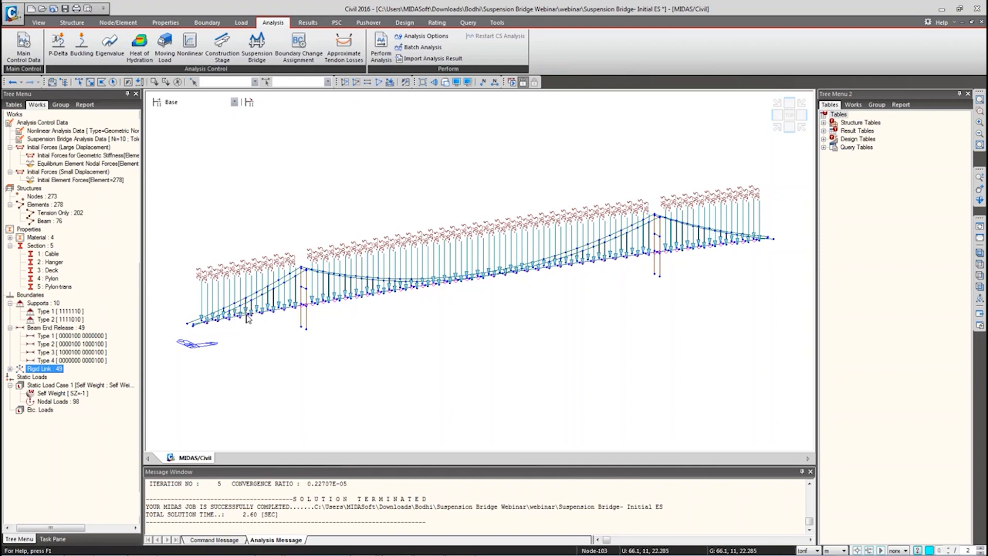
# Step: Delete the extra beam end release types, leaving four releases of Types 1 and 2
pyautogui.click(87, 337)
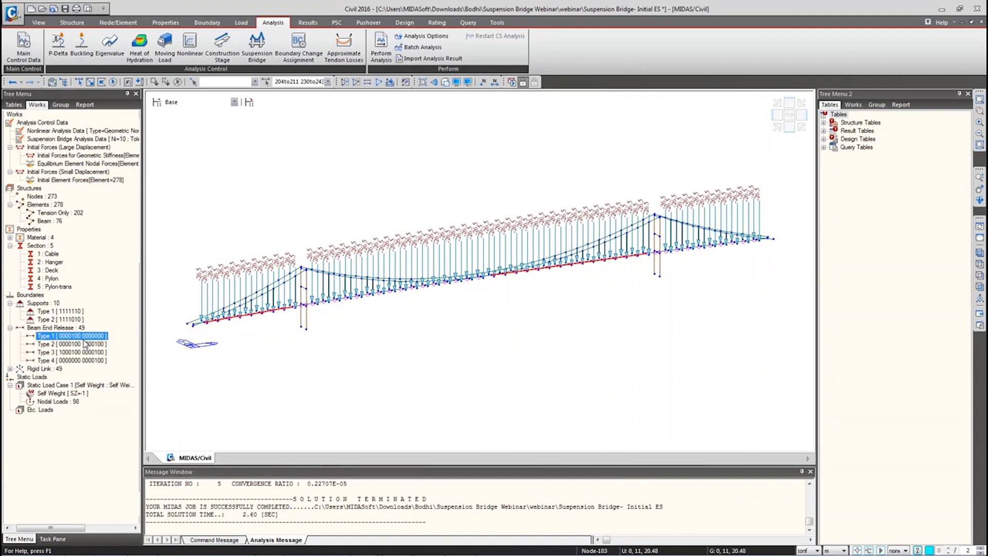
pyautogui.hotkey('alt', 'Tab')
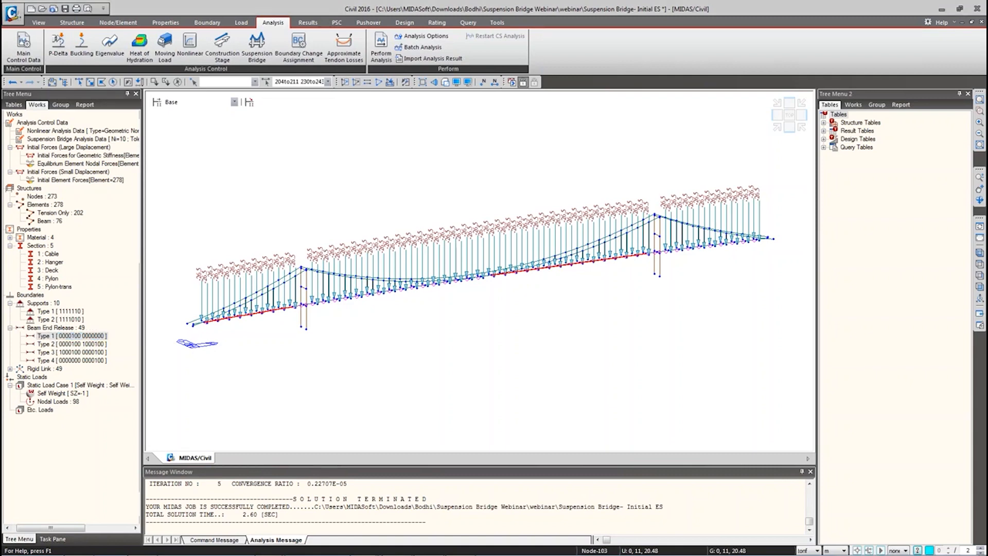
pyautogui.click(99, 339)
pyautogui.press('Delete')
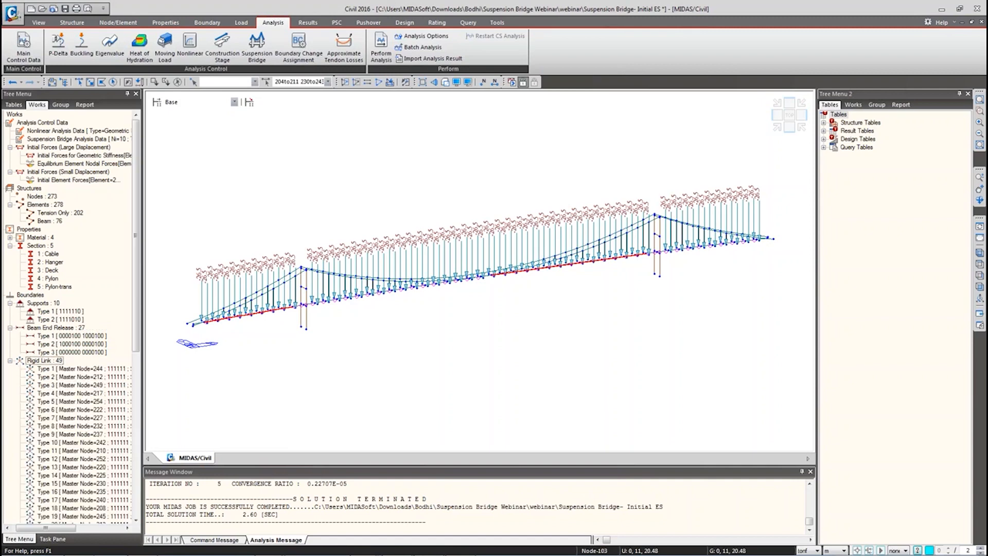
pyautogui.doubleClick(96, 353)
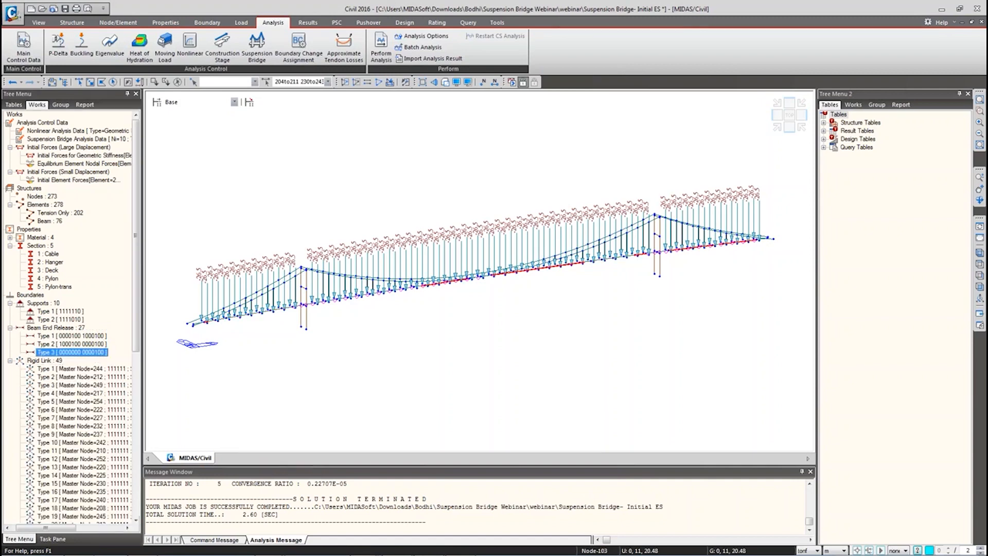
pyautogui.press('Delete')
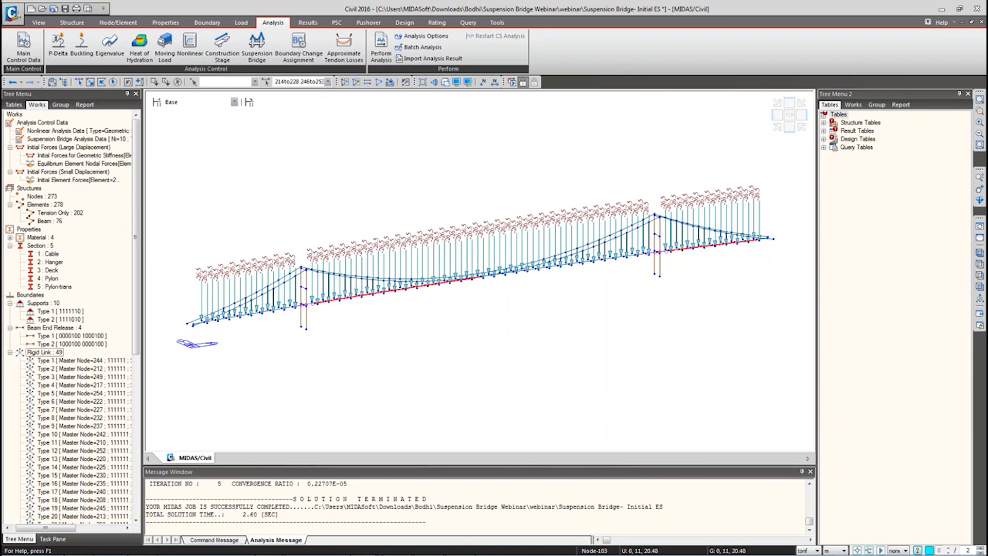
pyautogui.click(94, 344)
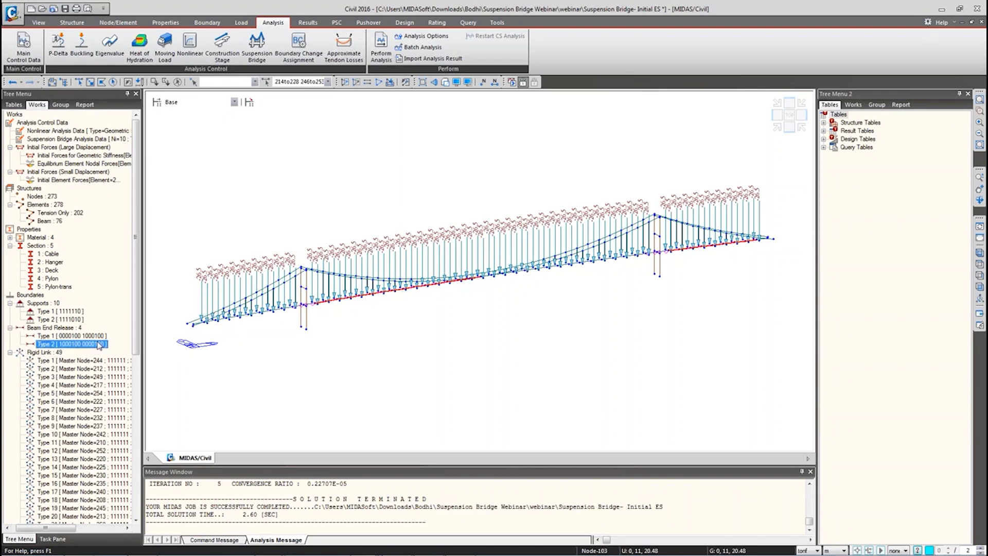
pyautogui.doubleClick(95, 344)
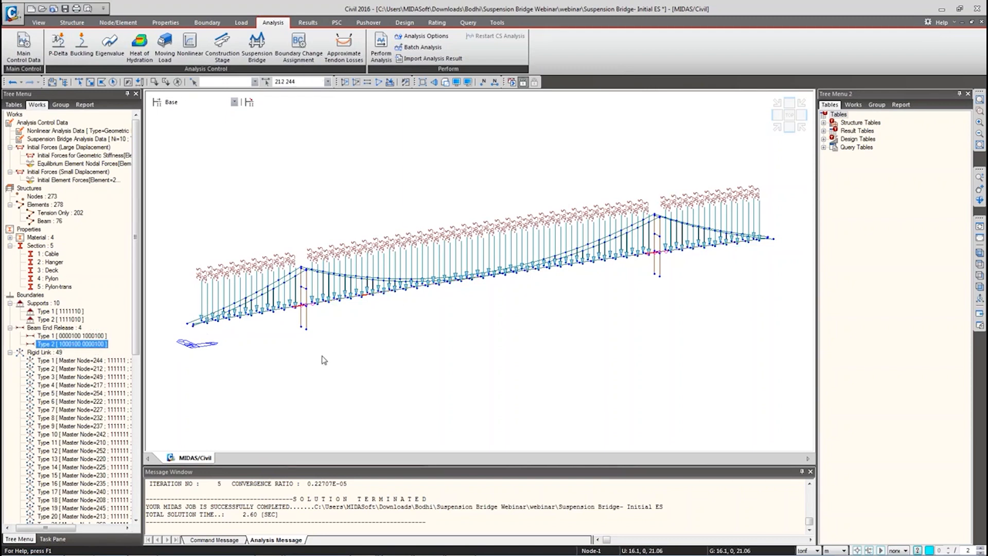
# Step: Hide the self-weight nodal load arrows and view the bridge from the front
pyautogui.click(10, 353)
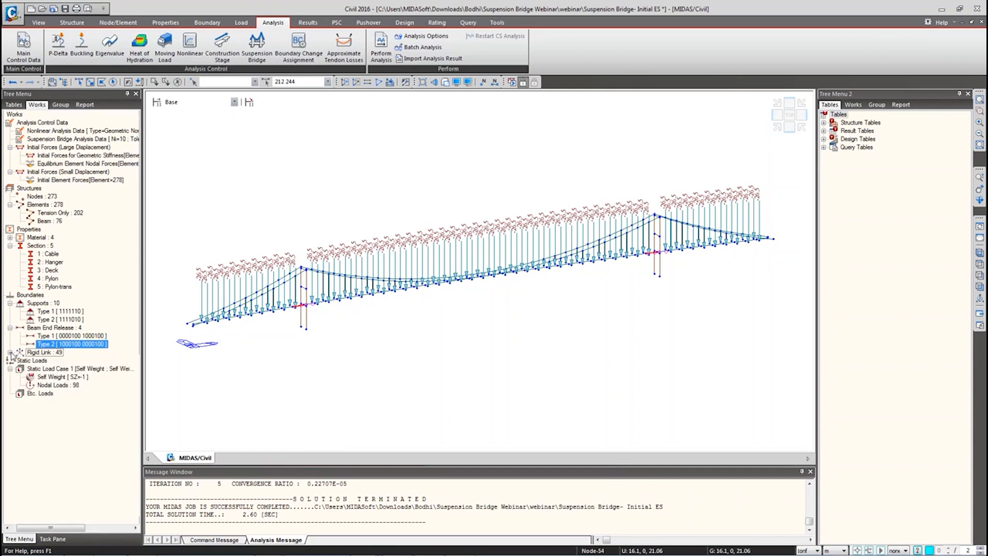
pyautogui.rightClick(45, 385)
pyautogui.click(74, 417)
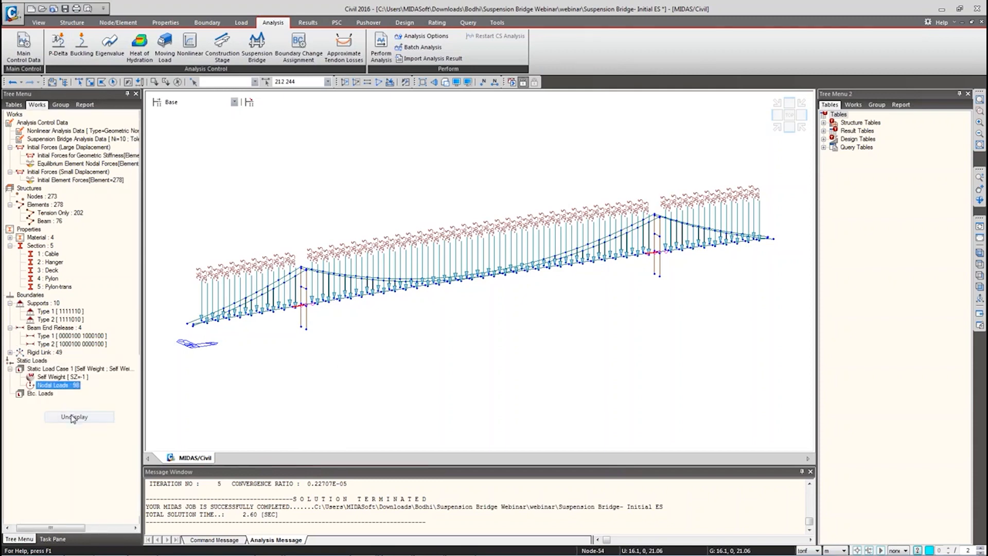
pyautogui.click(980, 287)
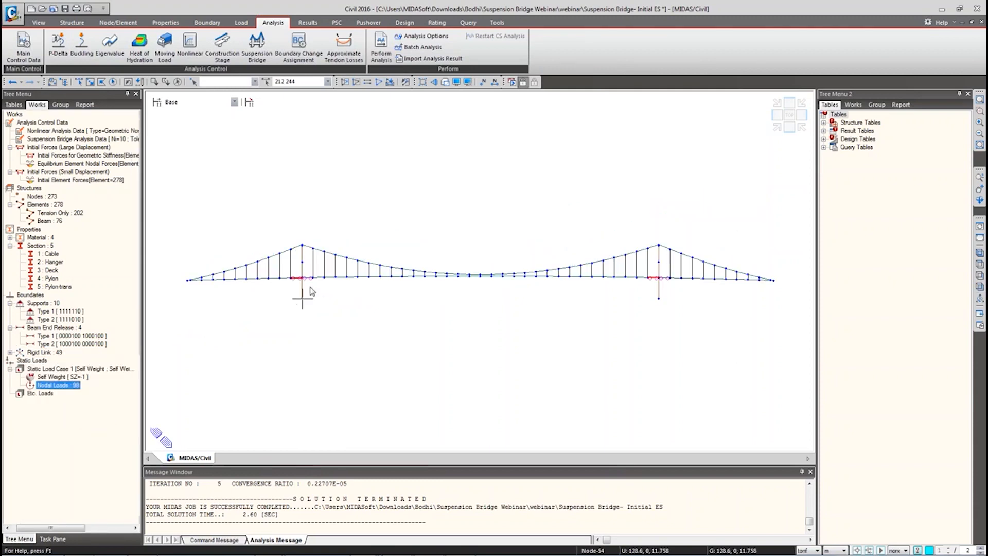
pyautogui.scroll(5, 309, 286)
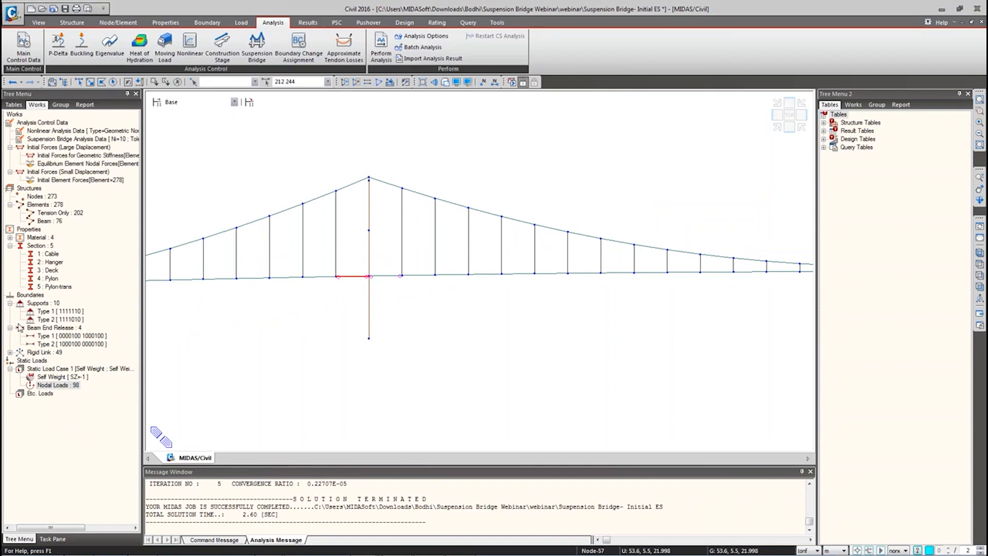
# Step: Untick the i-Node My release in the Type 1 beam end release properties
pyautogui.rightClick(79, 312)
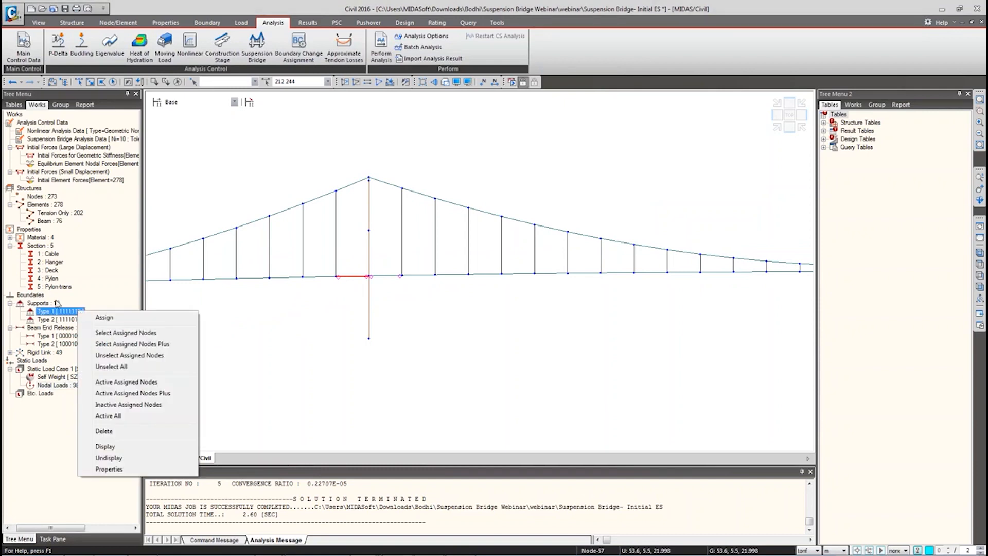
pyautogui.rightClick(48, 338)
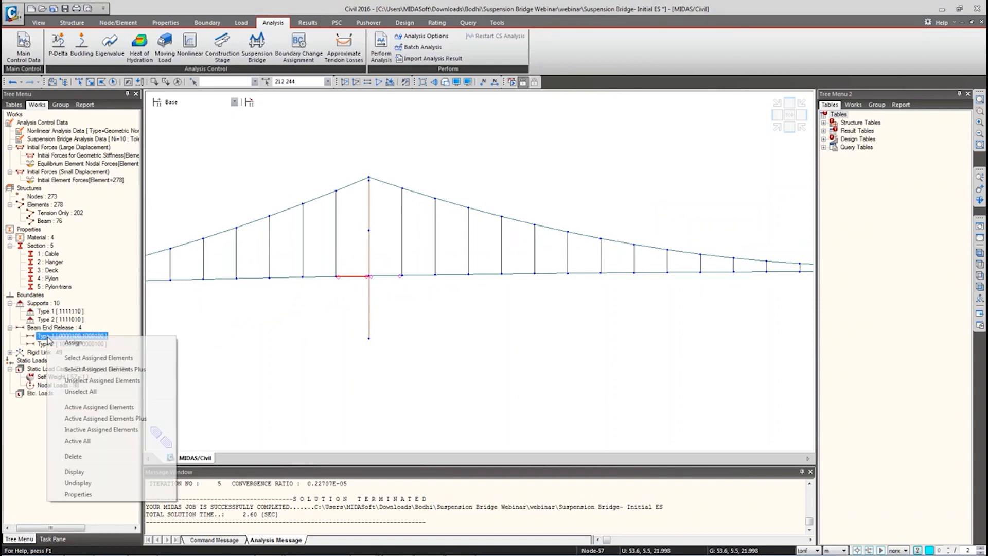
pyautogui.click(78, 494)
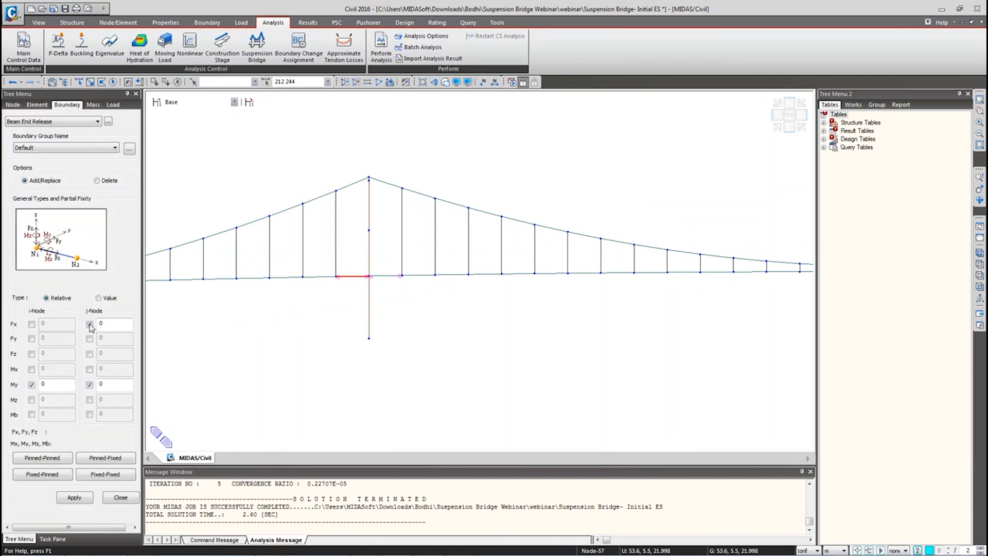
pyautogui.click(31, 385)
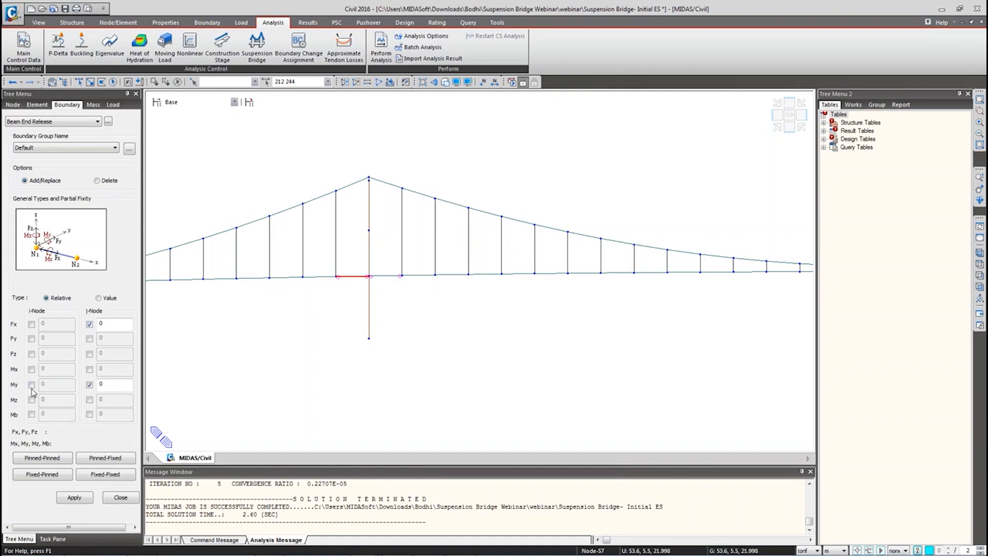
pyautogui.click(75, 499)
pyautogui.click(121, 497)
pyautogui.click(69, 344)
pyautogui.rightClick(70, 344)
pyautogui.click(98, 506)
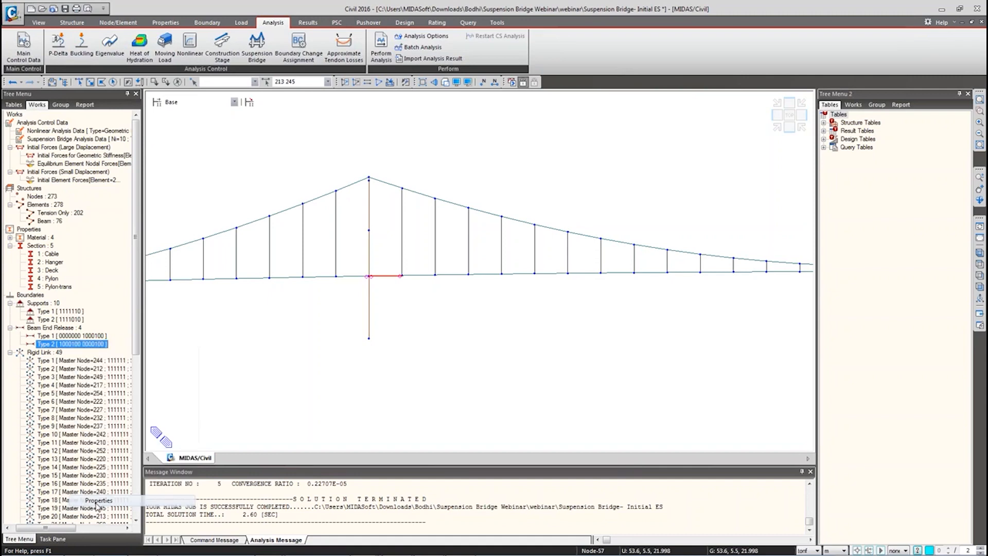
pyautogui.click(90, 385)
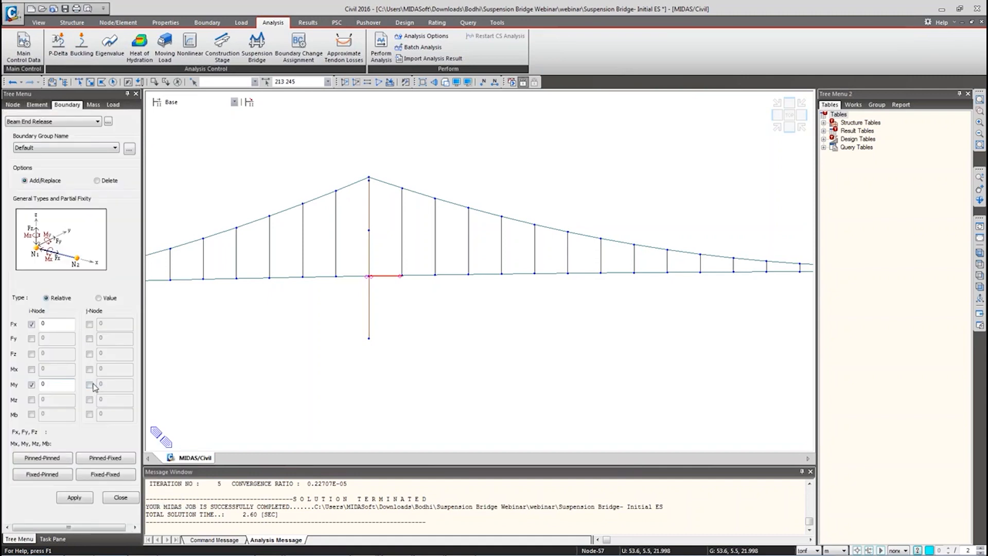
pyautogui.click(75, 497)
pyautogui.click(120, 499)
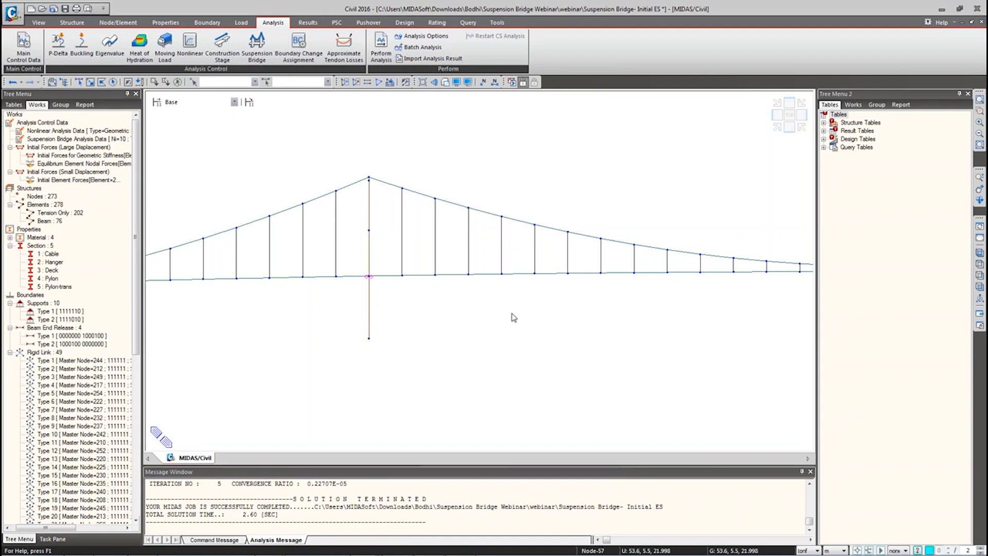
# Step: Pan along the deck and zoom to the mid-span where the cable sags lowest
pyautogui.moveTo(575, 301); pyautogui.dragTo(466, 298, button='middle')
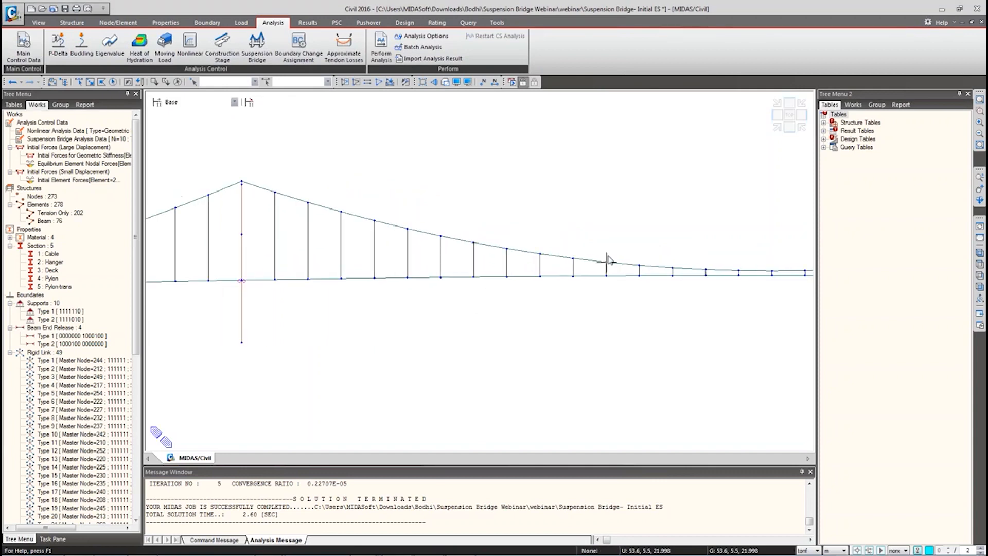
pyautogui.moveTo(762, 292); pyautogui.dragTo(552, 291, button='middle')
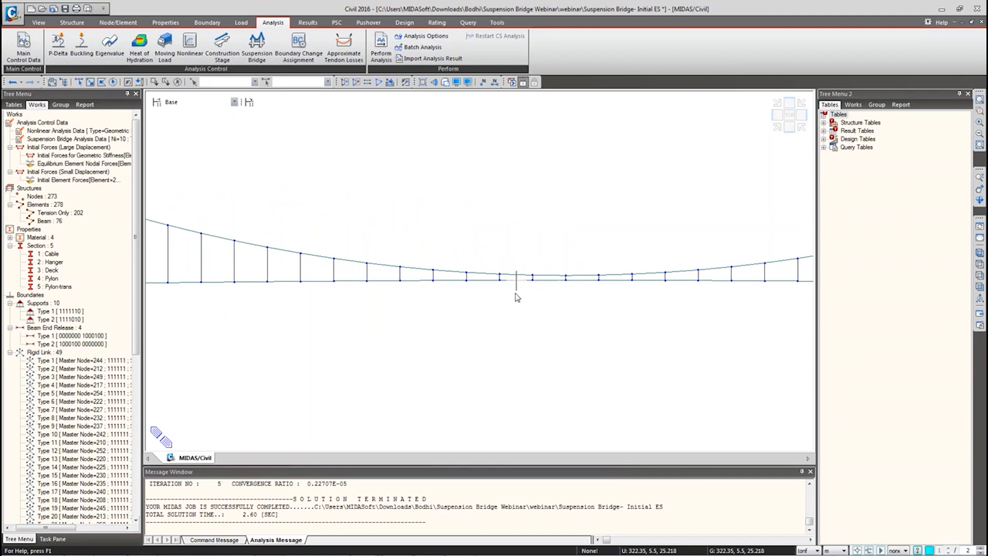
pyautogui.scroll(-4, 564, 291)
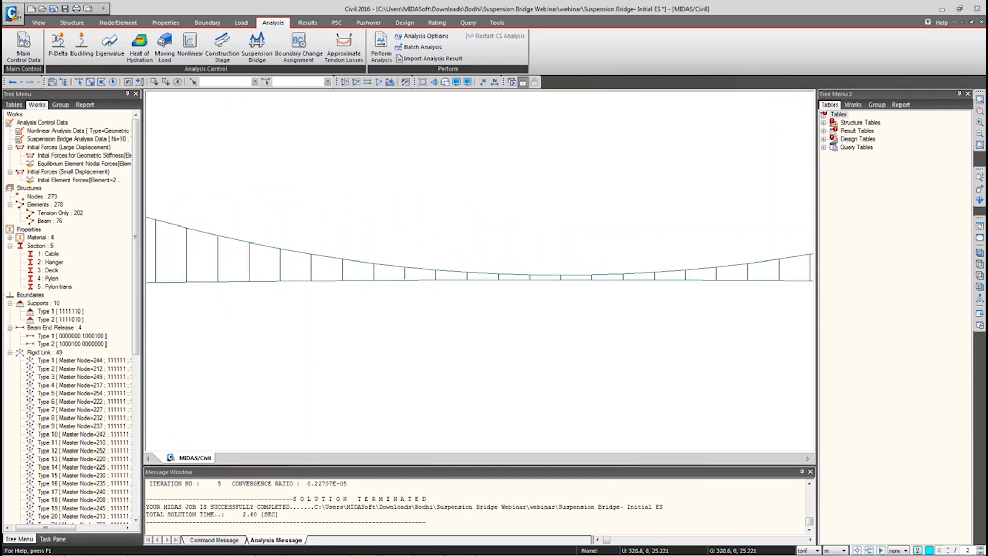
pyautogui.scroll(4, 564, 316)
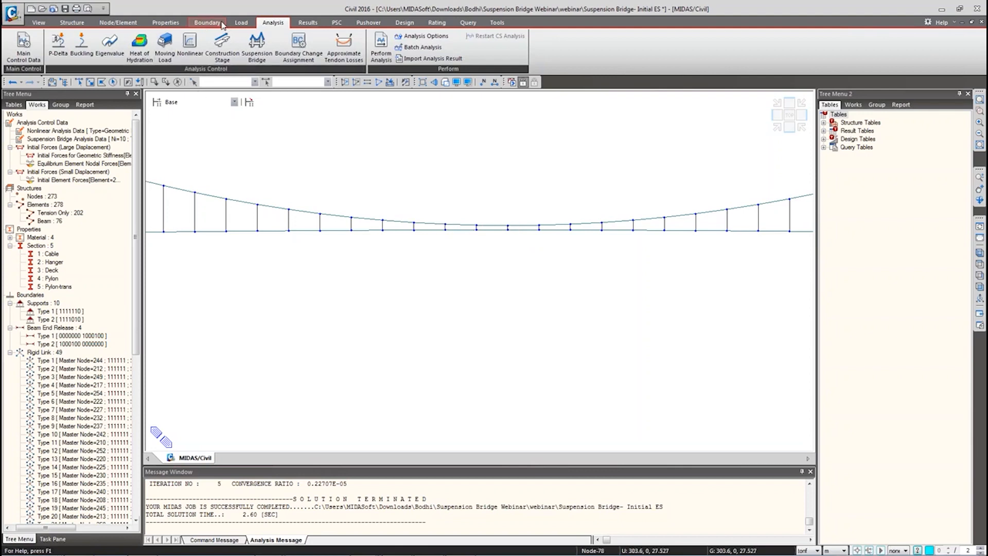
# Step: Start a General type elastic link and set its SDz stiffness to 1e11
pyautogui.click(209, 22)
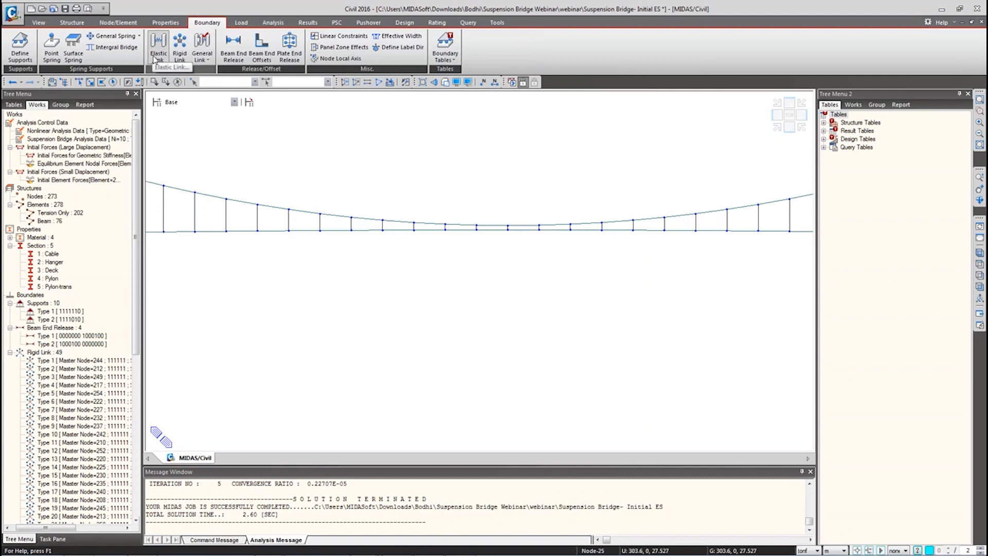
pyautogui.click(156, 58)
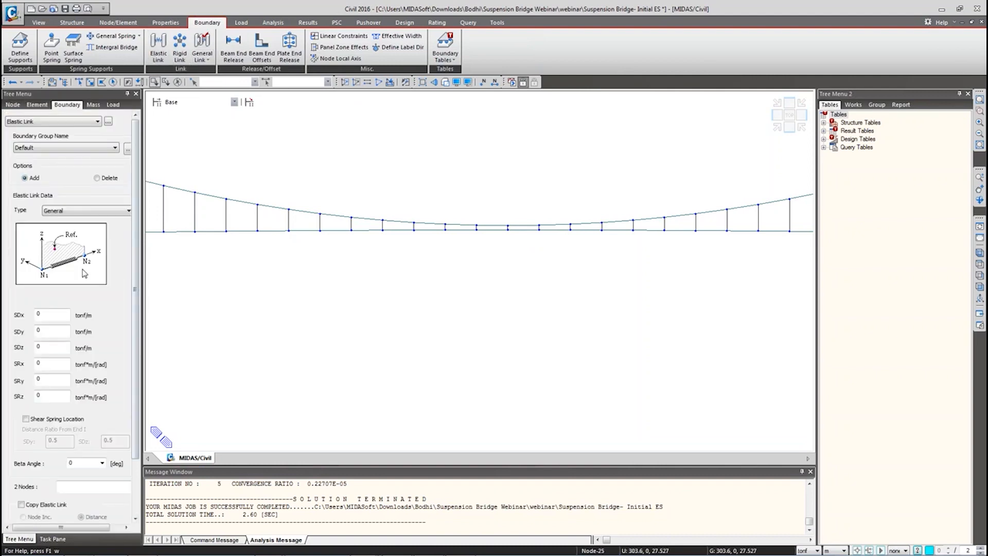
pyautogui.click(85, 212)
pyautogui.click(64, 213)
pyautogui.click(64, 213)
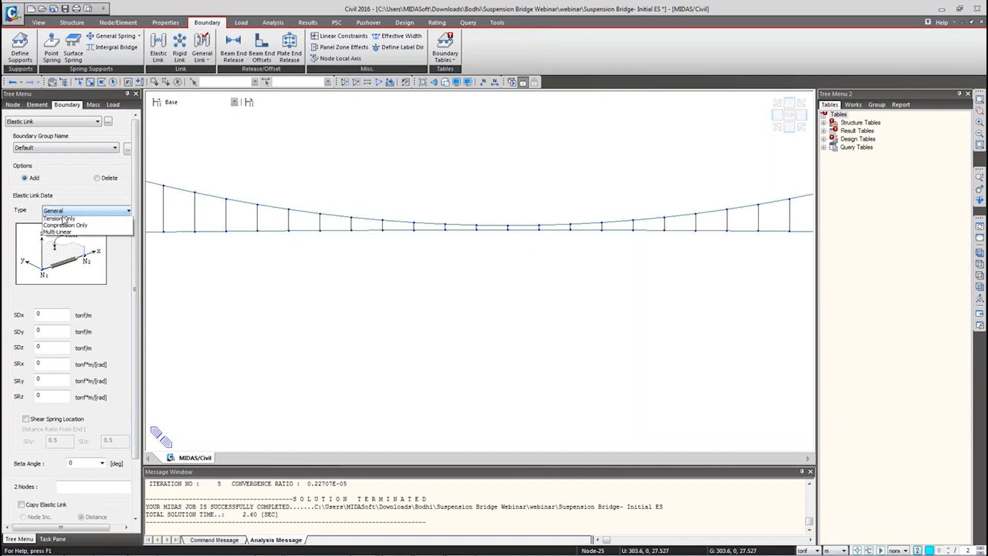
pyautogui.click(47, 211)
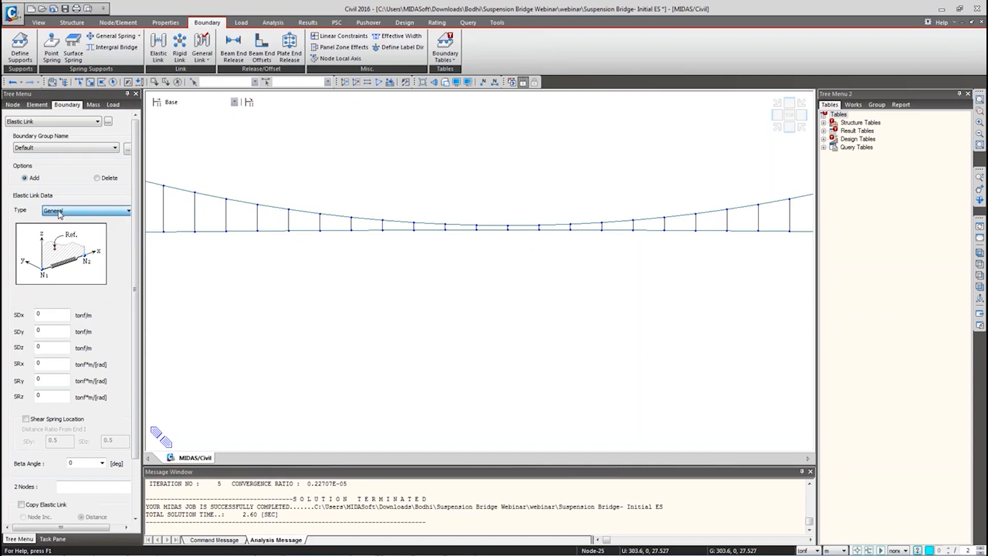
pyautogui.click(52, 348)
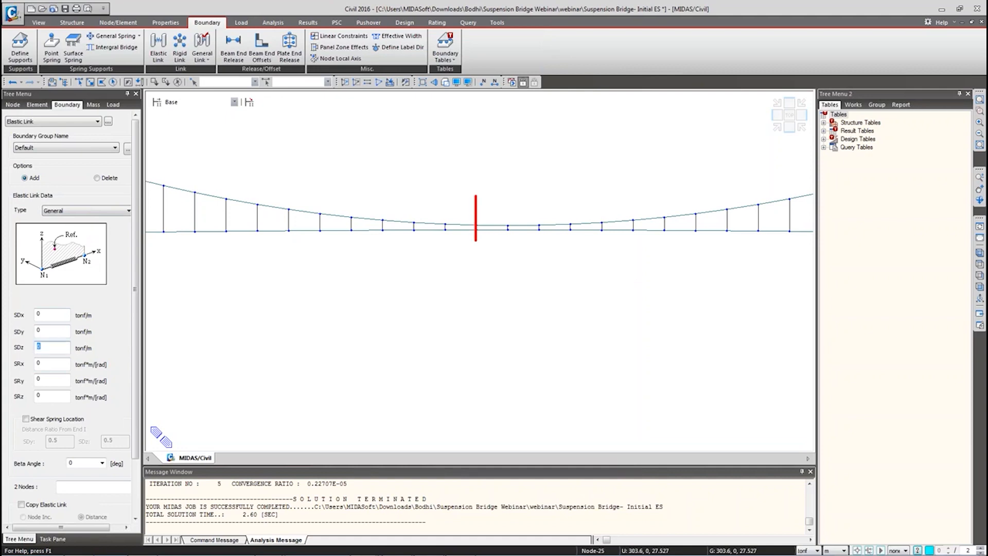
# Step: Enable Copy Elastic Link along the x axis with an 11 m distance
pyautogui.moveTo(488, 206); pyautogui.dragTo(549, 205)
pyautogui.press('Escape')
pyautogui.scroll(-1, 69, 314)
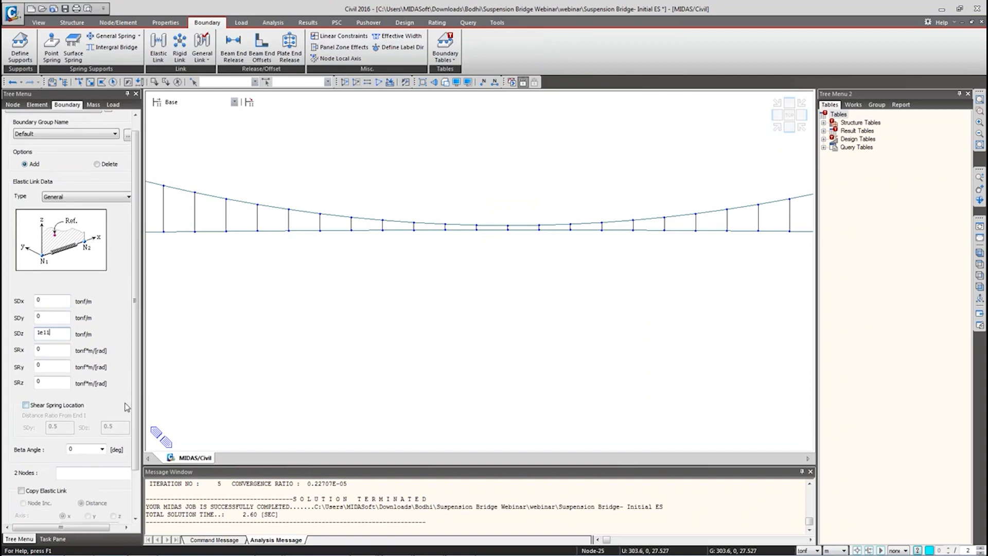
pyautogui.scroll(-4, 133, 409)
pyautogui.click(21, 438)
pyautogui.click(86, 474)
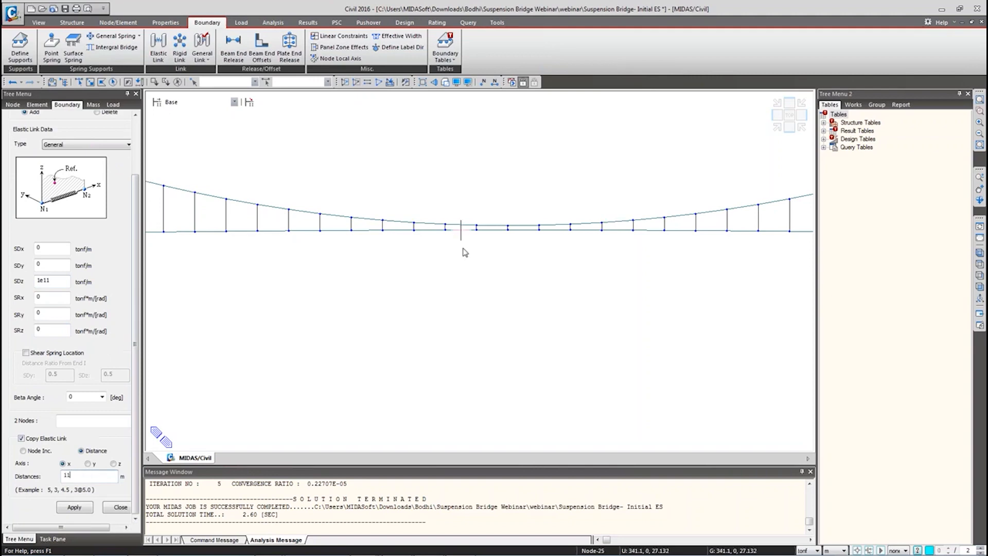
# Step: Enter nodes 27 and 78 as link ends and apply; it fails with copy node not found
pyautogui.click(81, 421)
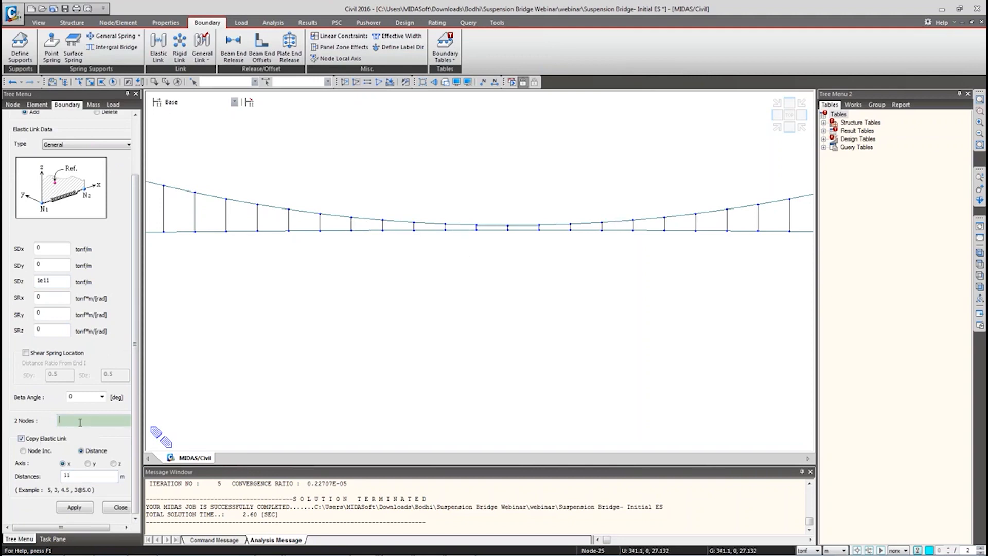
pyautogui.keyDown('ctrl'); pyautogui.moveTo(321, 407); pyautogui.dragTo(369, 424, button='middle'); pyautogui.keyUp('ctrl')
pyautogui.click(87, 476)
pyautogui.click(82, 422)
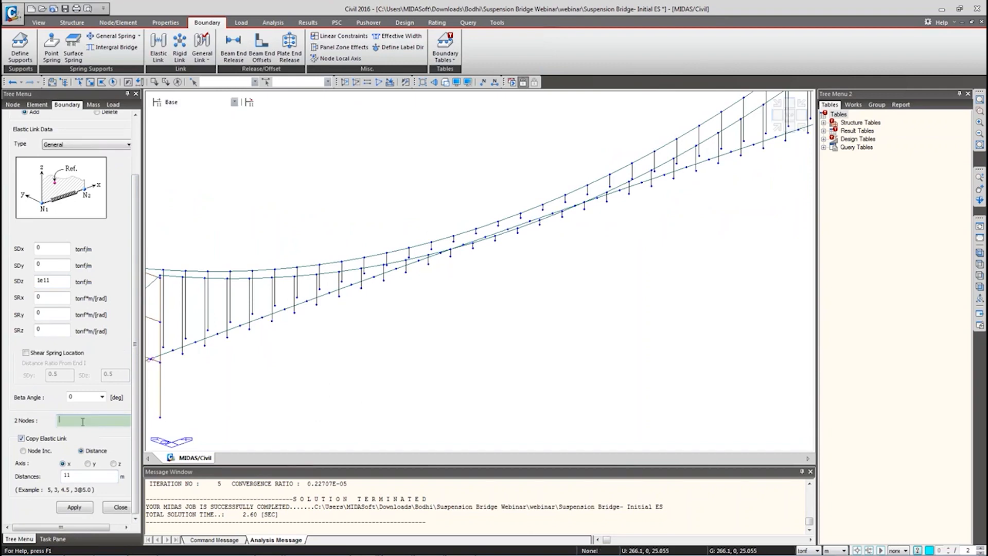
pyautogui.click(541, 221)
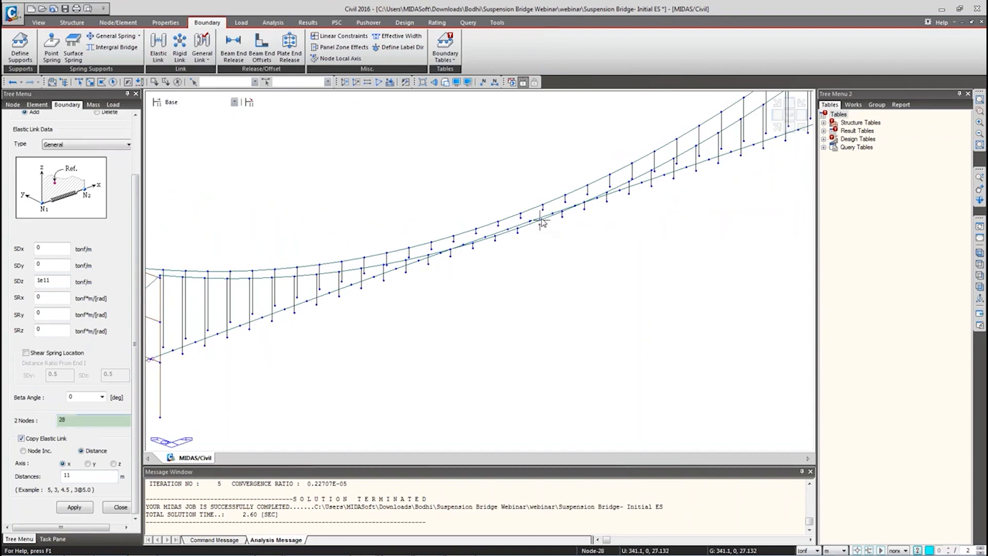
pyautogui.click(73, 421)
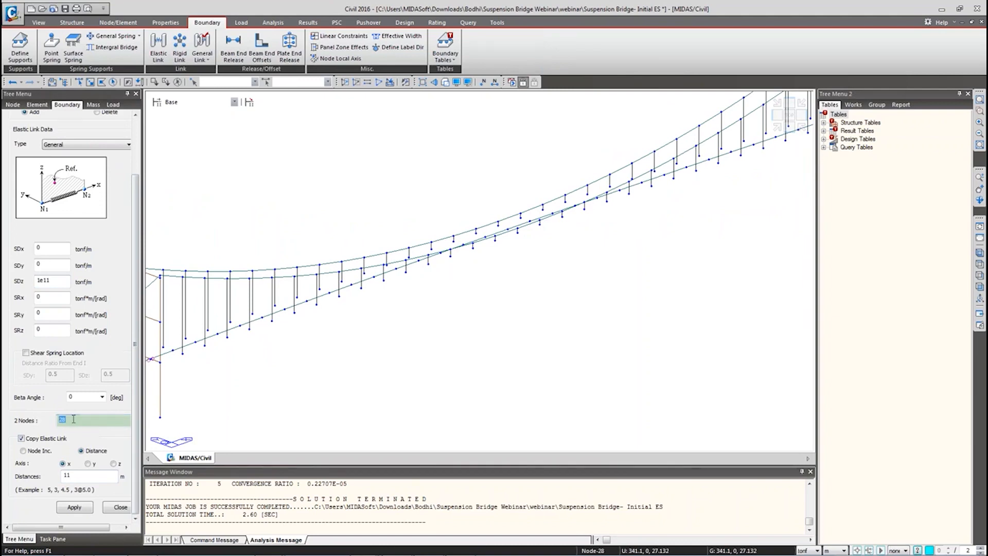
pyautogui.press('BackSpace')
pyautogui.doubleClick(540, 222)
pyautogui.click(102, 420)
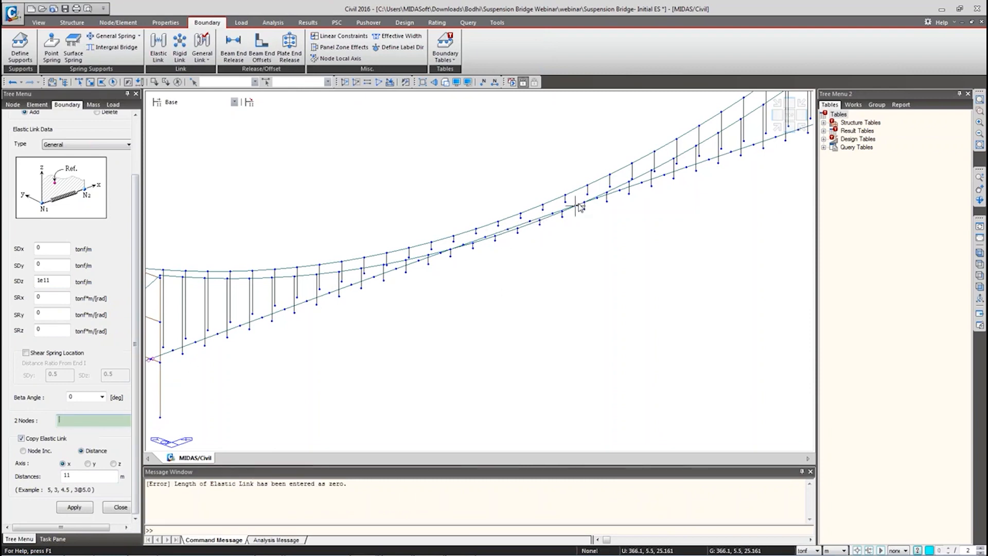
pyautogui.click(562, 213)
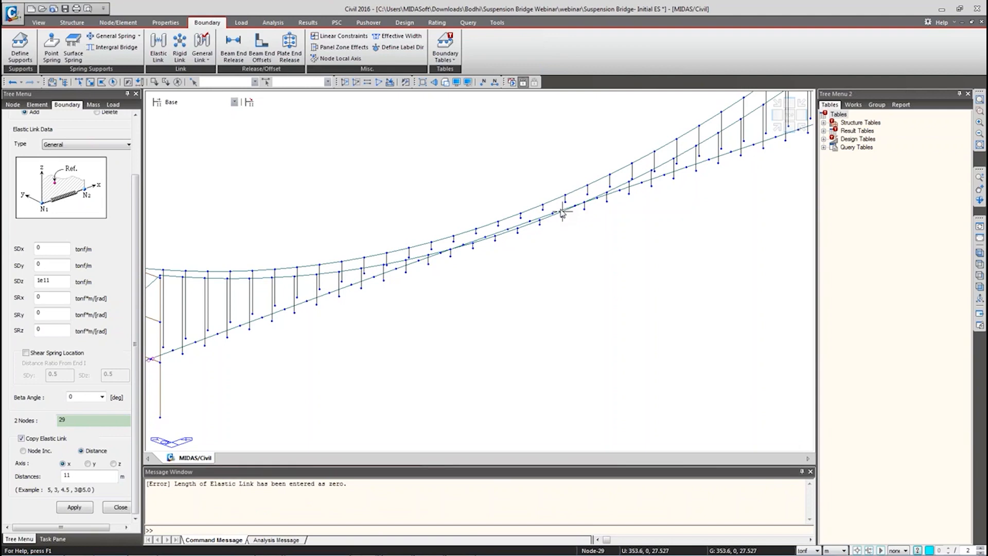
pyautogui.moveTo(77, 423); pyautogui.dragTo(57, 422)
pyautogui.press('BackSpace')
pyautogui.write('2')
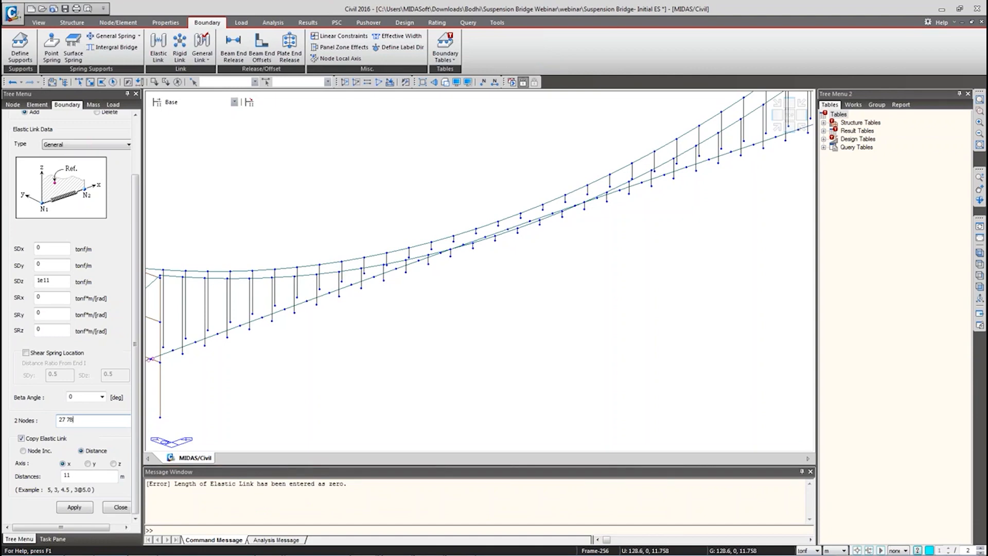
pyautogui.click(73, 507)
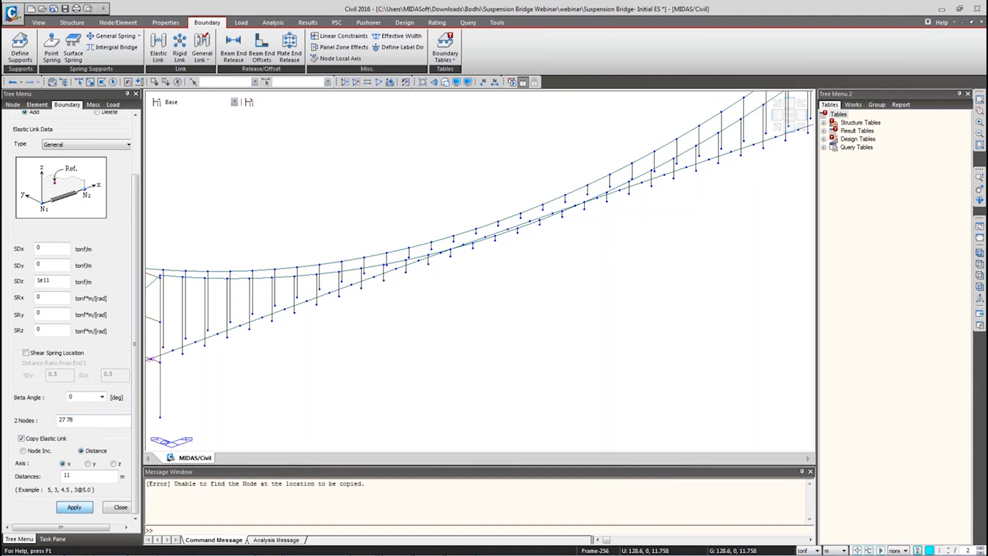
# Step: Copy the elastic link along the y axis instead, then close the link panel
pyautogui.click(88, 464)
pyautogui.click(75, 508)
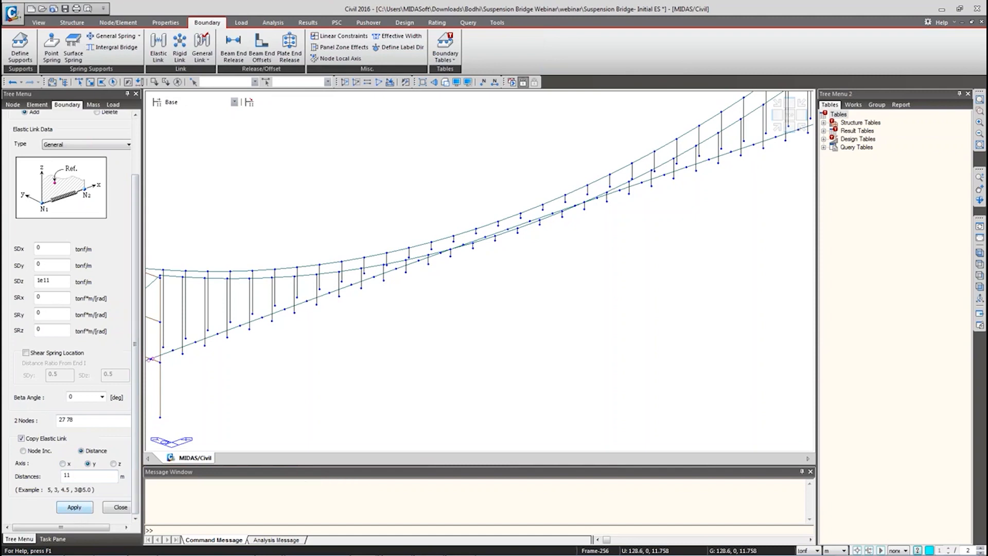
pyautogui.click(120, 508)
# Step: Check the two Elastic Link entries in the Works tree, then view the bridge in front and 3D
pyautogui.click(46, 328)
pyautogui.rightClick(46, 328)
pyautogui.press('Escape')
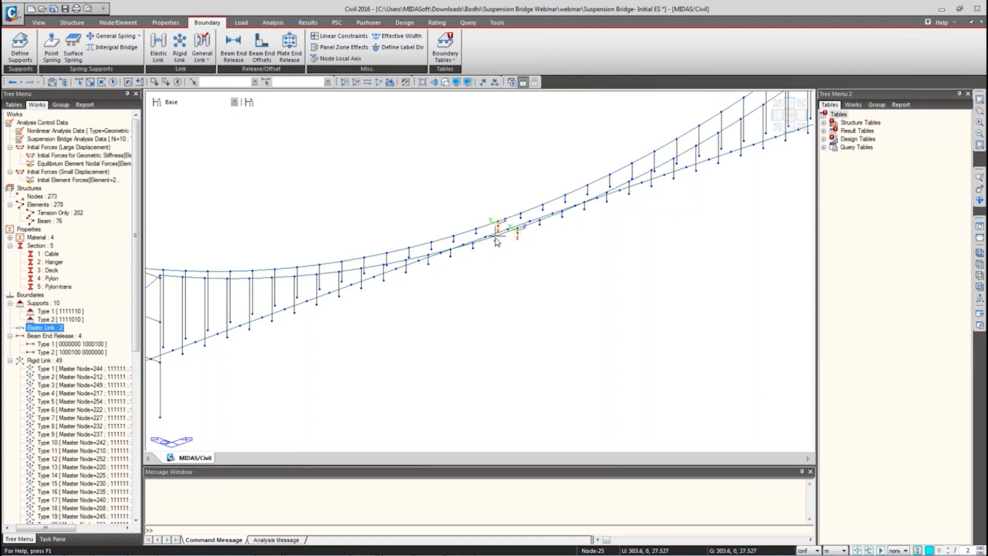
pyautogui.click(980, 287)
pyautogui.click(979, 252)
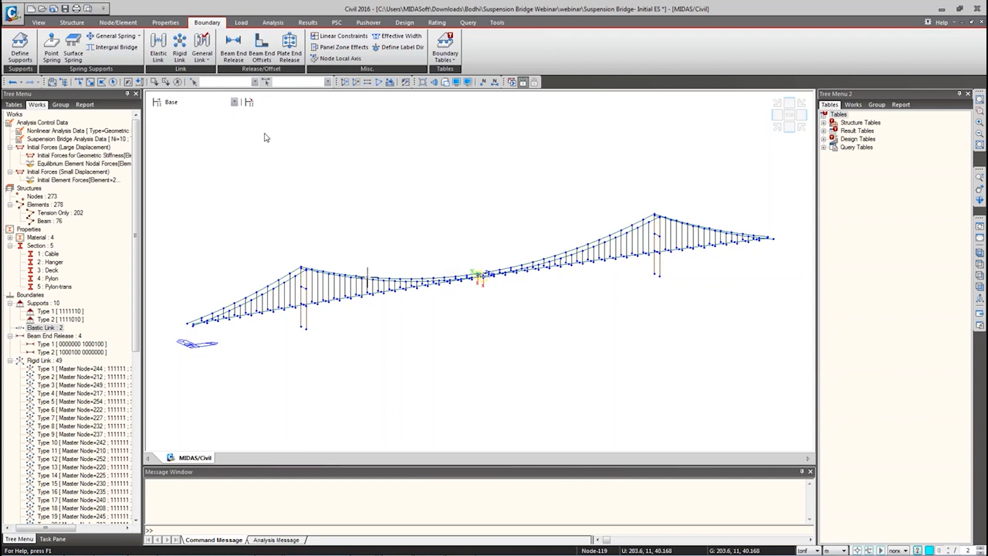
# Step: Define User Defined Load static cases LC1, LC2 and LC3 in Static Load Cases
pyautogui.click(240, 24)
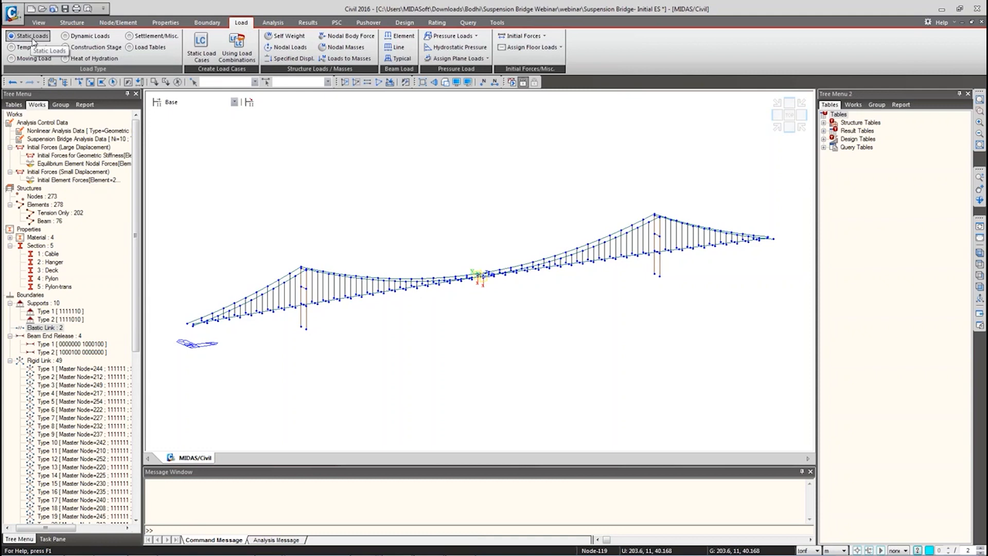
pyautogui.click(212, 54)
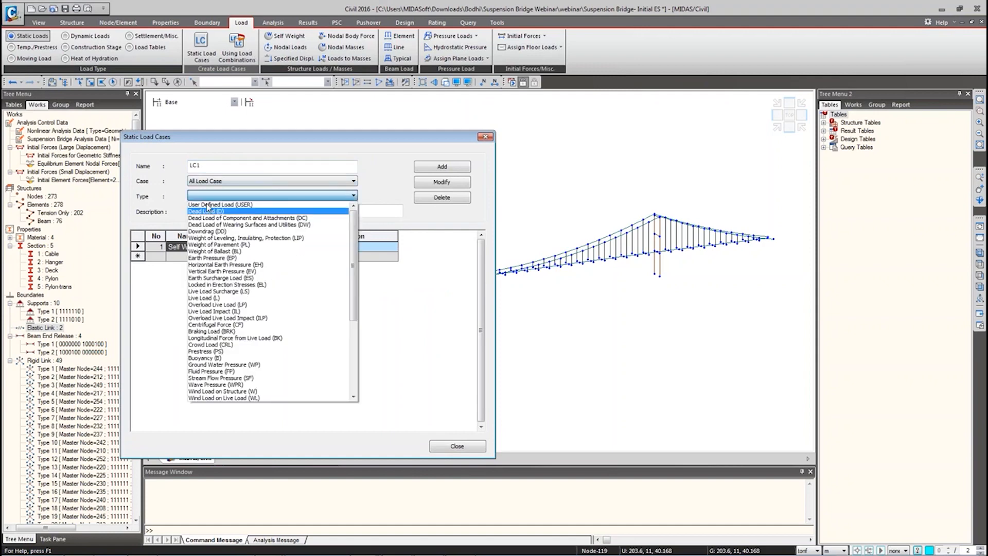
pyautogui.click(217, 204)
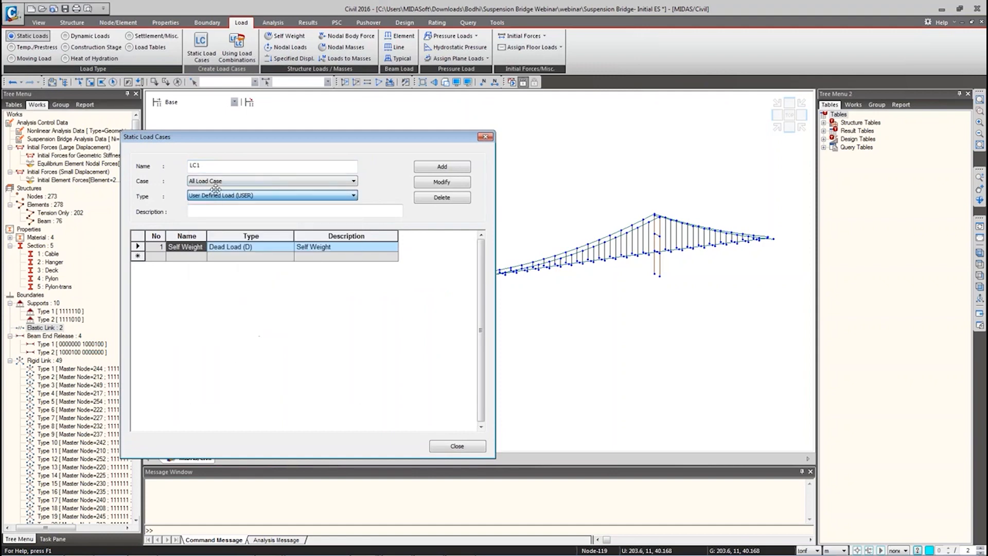
pyautogui.click(442, 166)
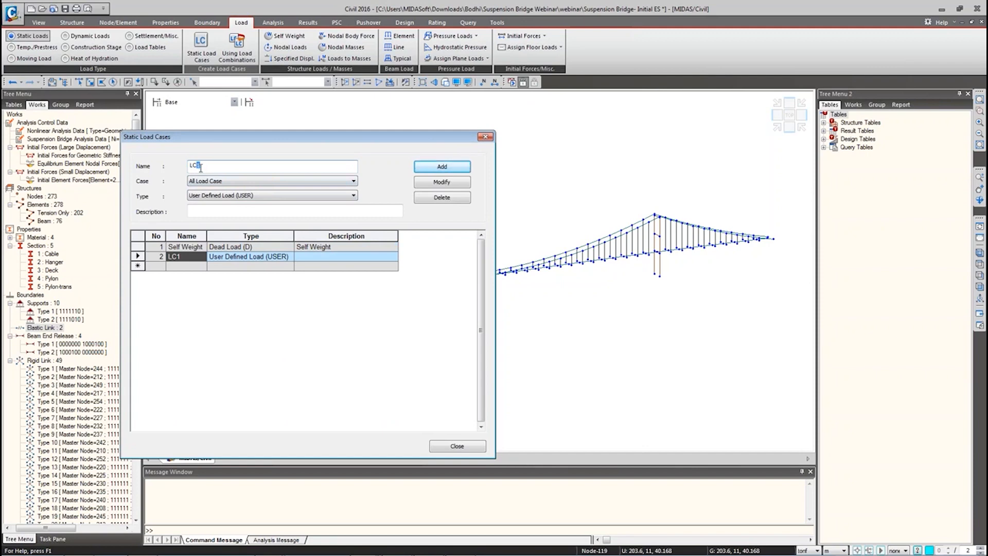
pyautogui.click(443, 166)
pyautogui.moveTo(197, 165); pyautogui.dragTo(214, 165)
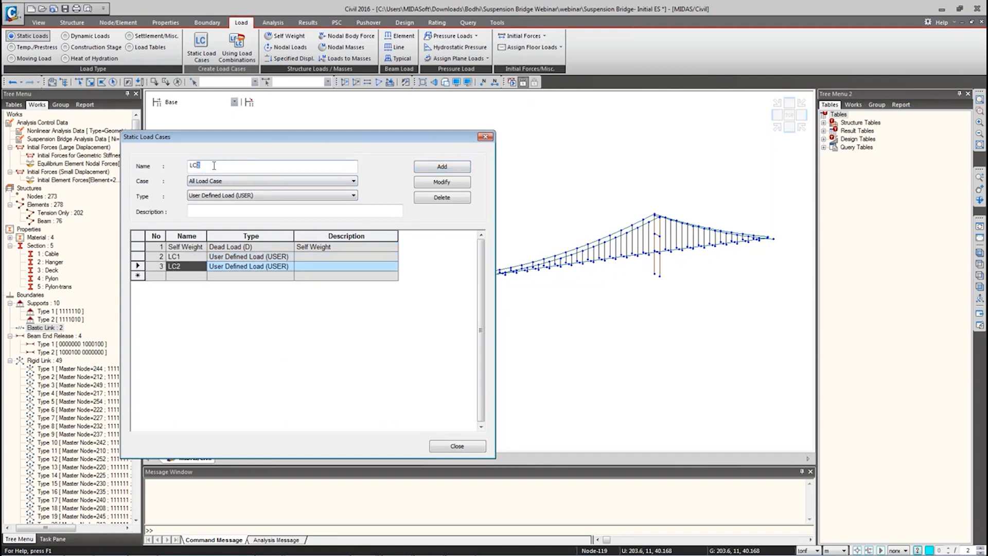
pyautogui.write('3')
pyautogui.click(442, 166)
pyautogui.click(457, 446)
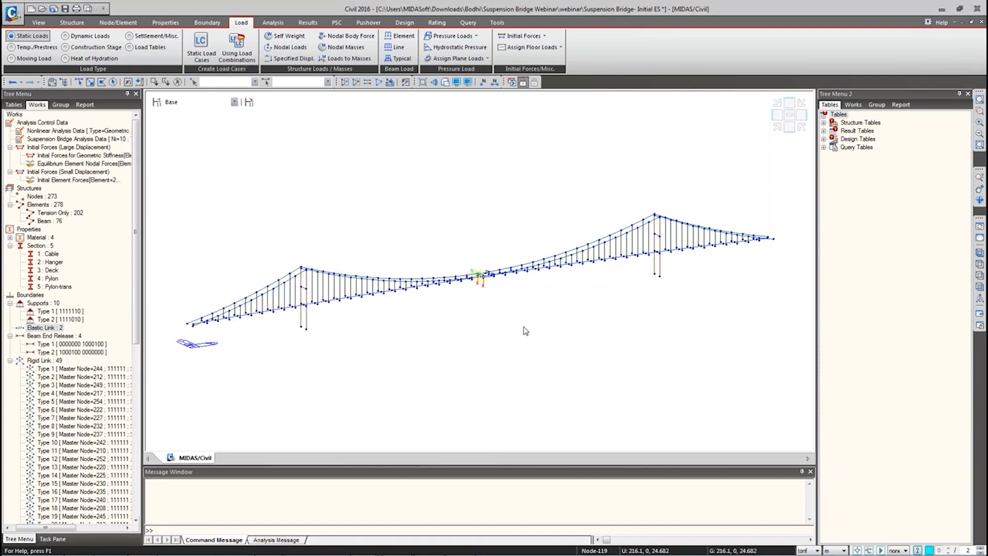
pyautogui.click(980, 287)
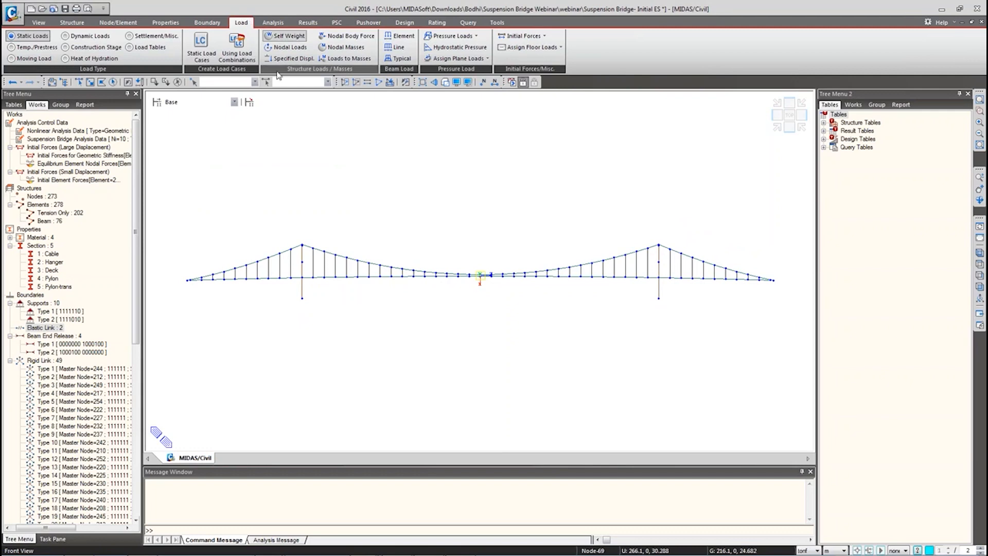
# Step: Apply FZ -46 nodal loads for LC1 at the centre node and LC2 at node 223
pyautogui.click(286, 47)
pyautogui.doubleClick(41, 359)
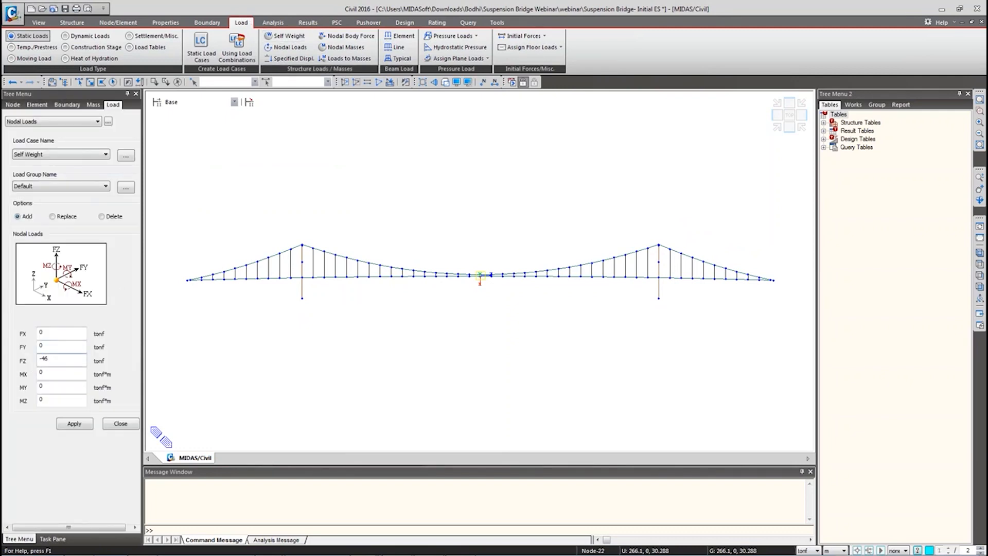
pyautogui.click(79, 82)
pyautogui.click(77, 155)
pyautogui.click(50, 168)
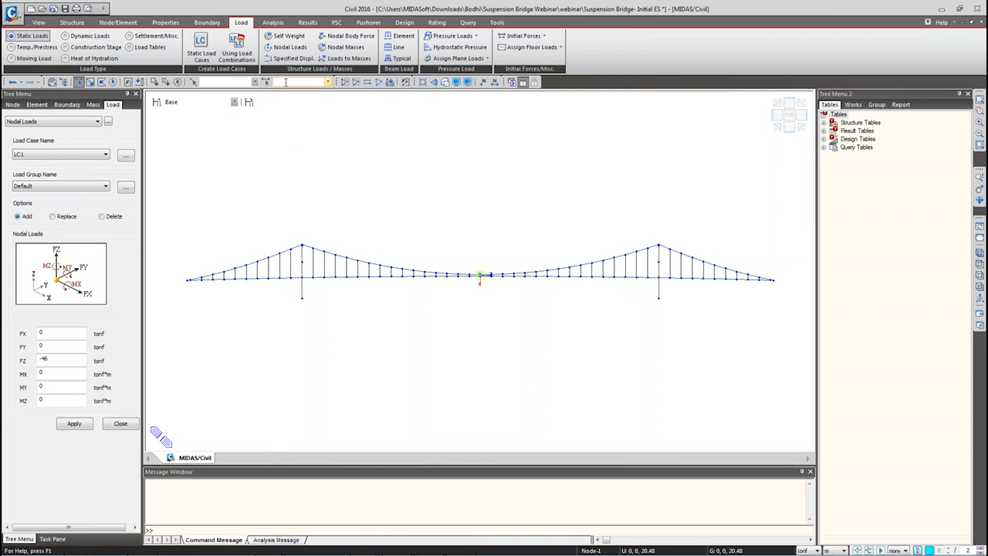
pyautogui.click(214, 82)
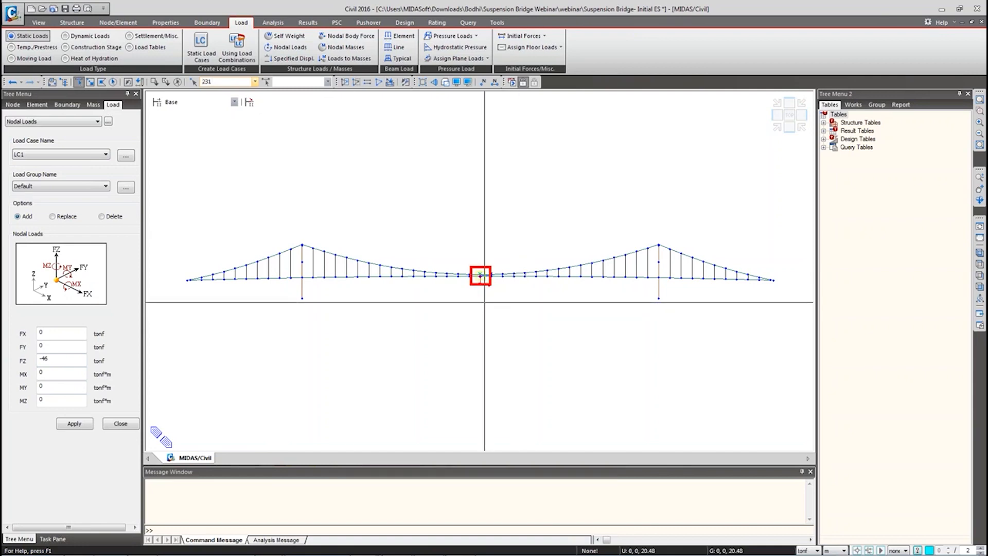
pyautogui.click(74, 424)
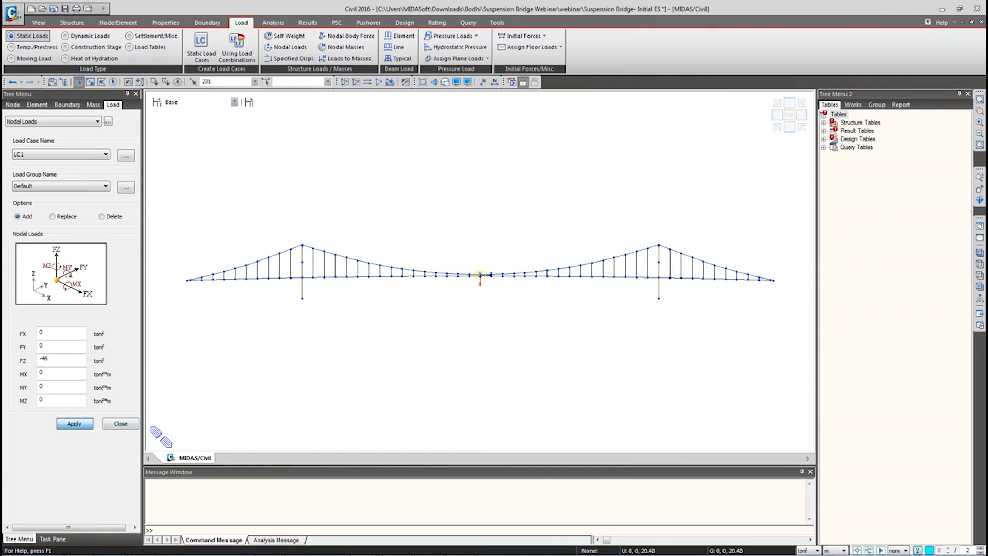
pyautogui.click(34, 156)
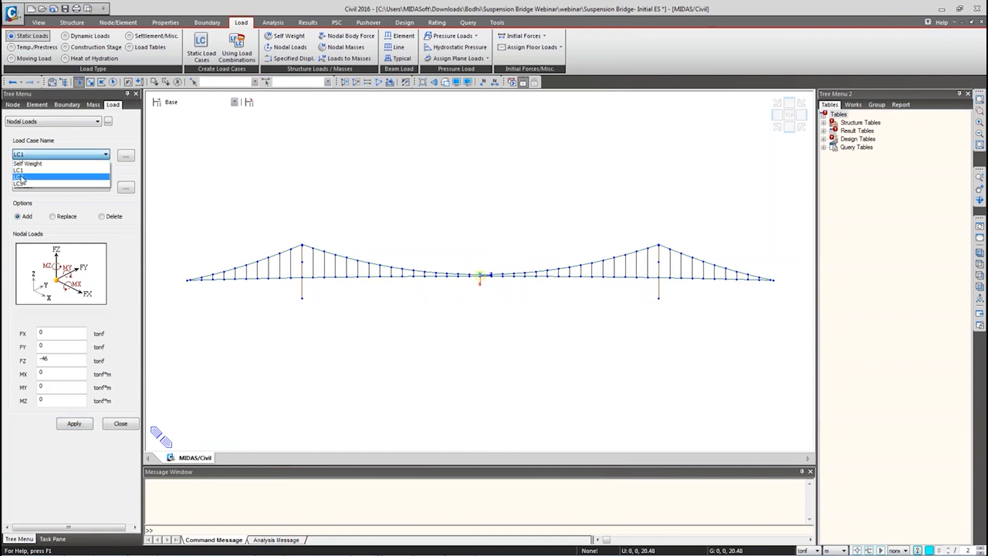
pyautogui.click(25, 169)
pyautogui.click(238, 83)
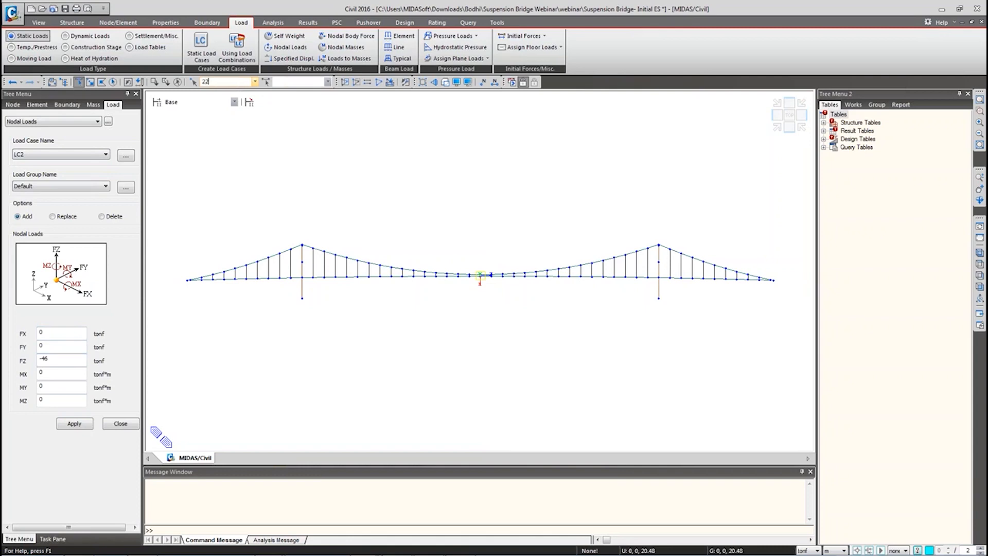
pyautogui.press('Return')
# Step: Apply the FZ -46 nodal load for LC3 at node 210 and close the nodal load input
pyautogui.click(52, 153)
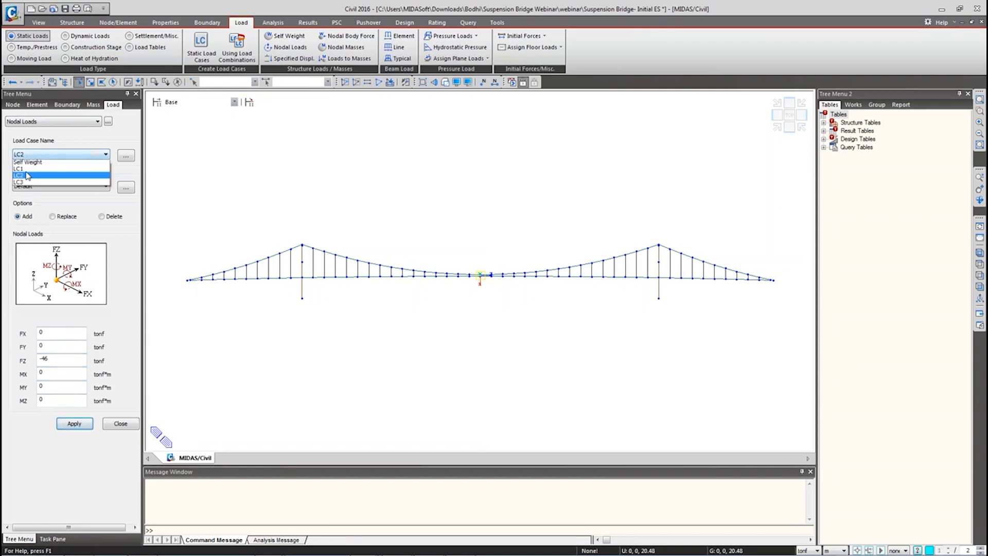
pyautogui.click(42, 178)
pyautogui.click(52, 359)
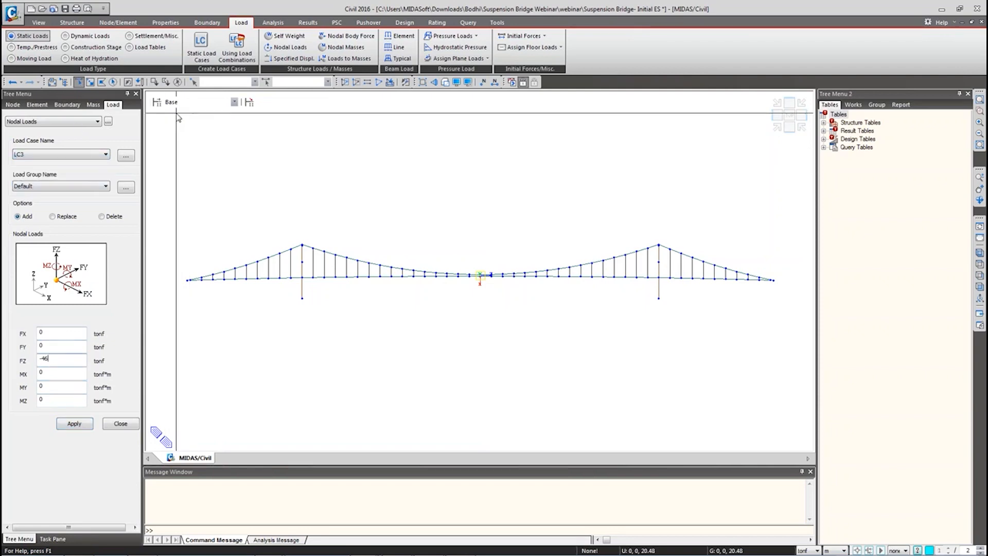
pyautogui.click(224, 83)
pyautogui.write('210')
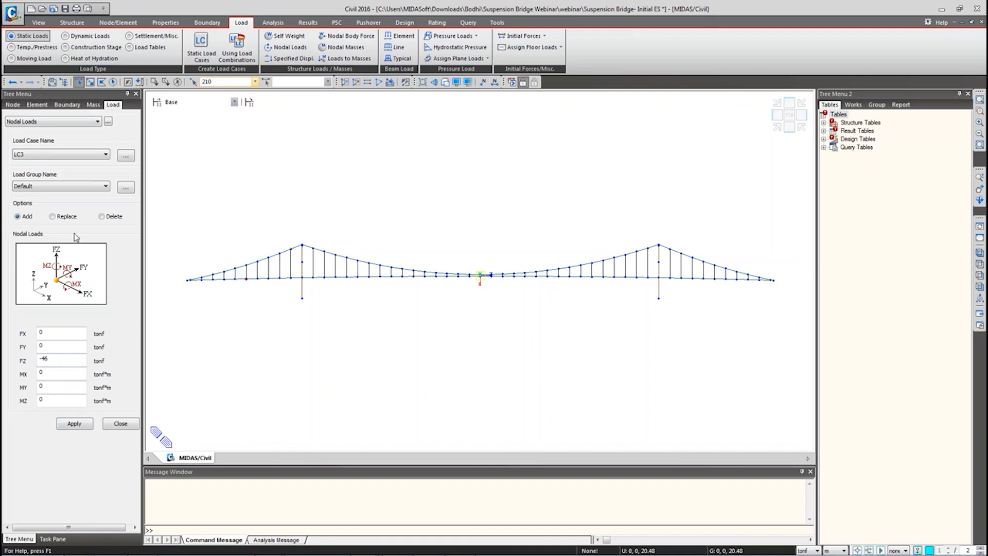
pyautogui.click(74, 423)
pyautogui.click(107, 423)
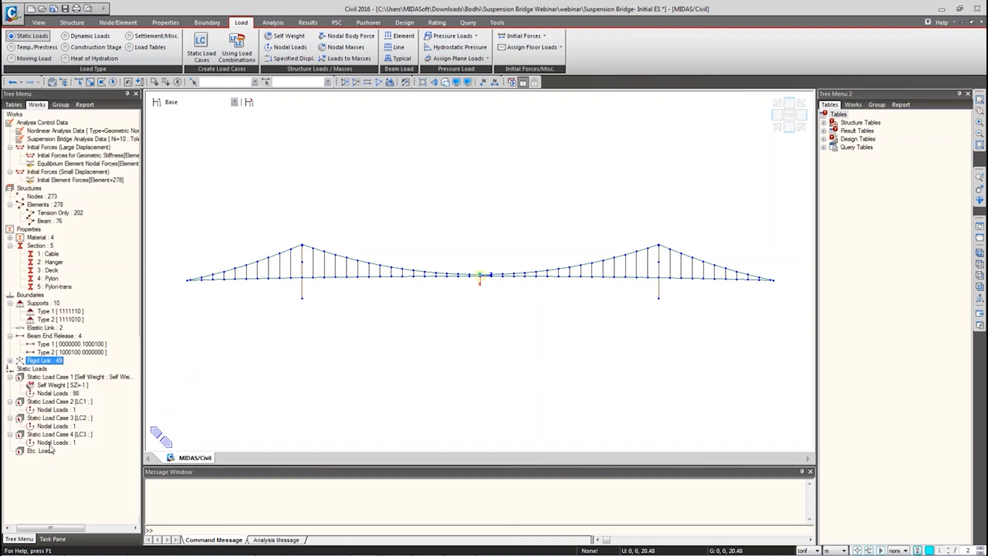
# Step: Display the nodal loads of LC3, LC2, LC1 and self weight, then hide the self-weight ones
pyautogui.rightClick(56, 443)
pyautogui.click(76, 465)
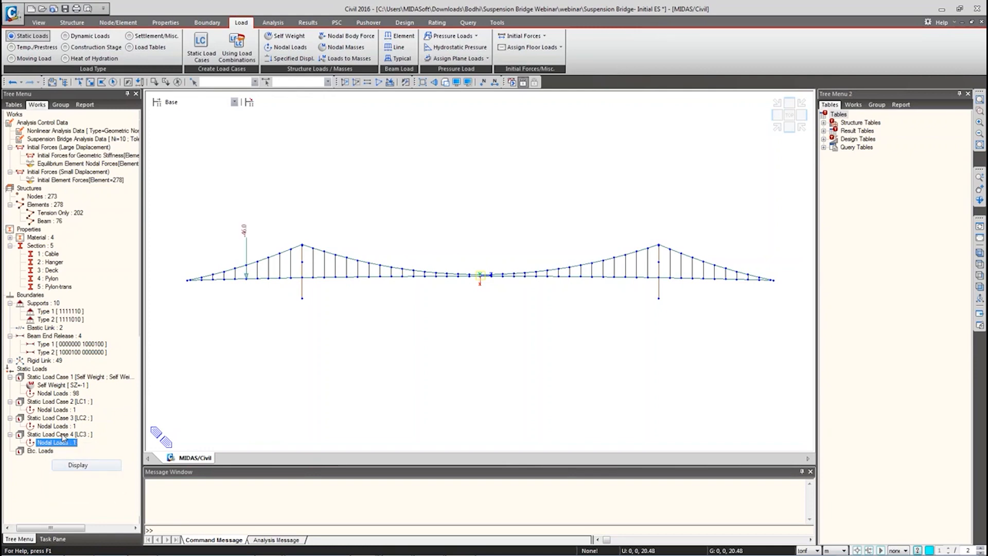
pyautogui.rightClick(62, 427)
pyautogui.click(86, 448)
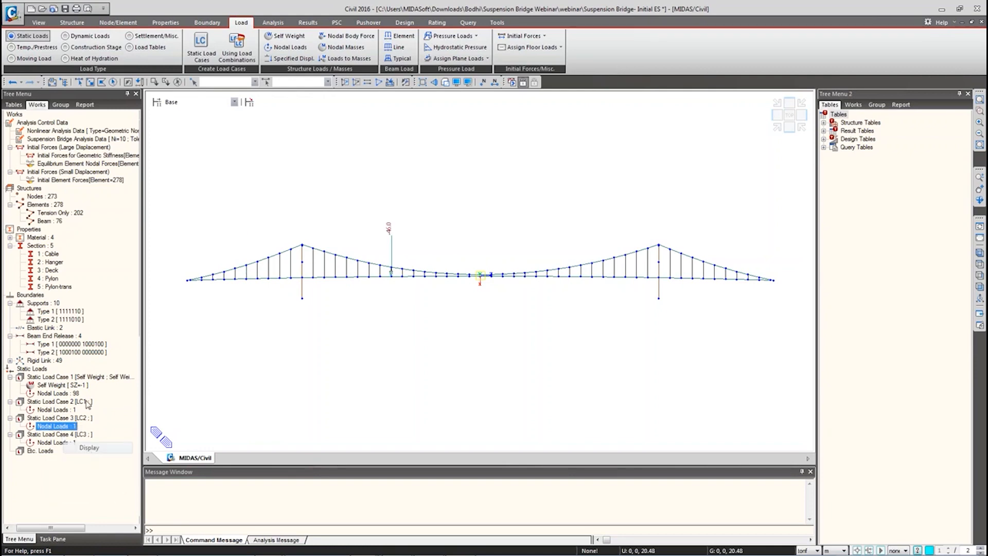
pyautogui.rightClick(59, 411)
pyautogui.click(85, 431)
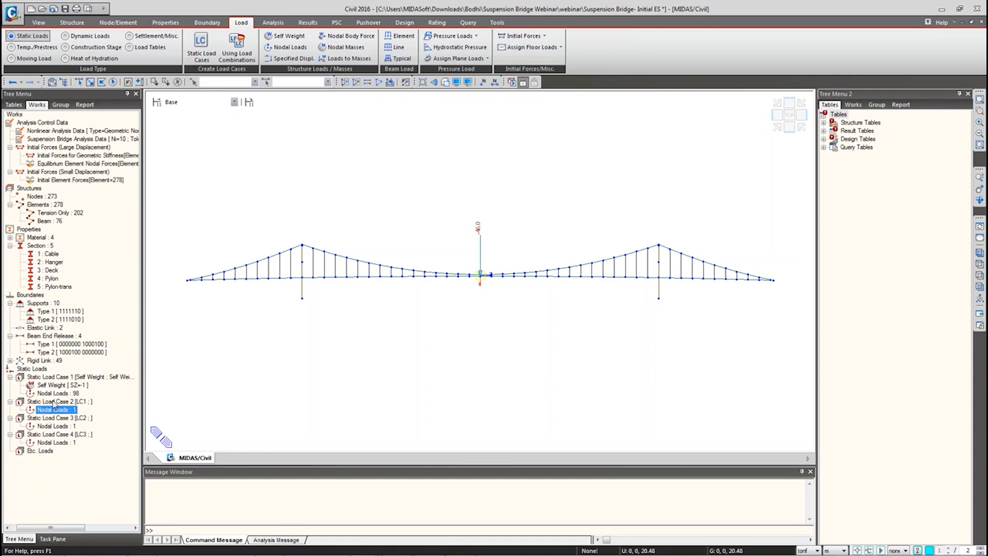
pyautogui.rightClick(56, 395)
pyautogui.click(83, 415)
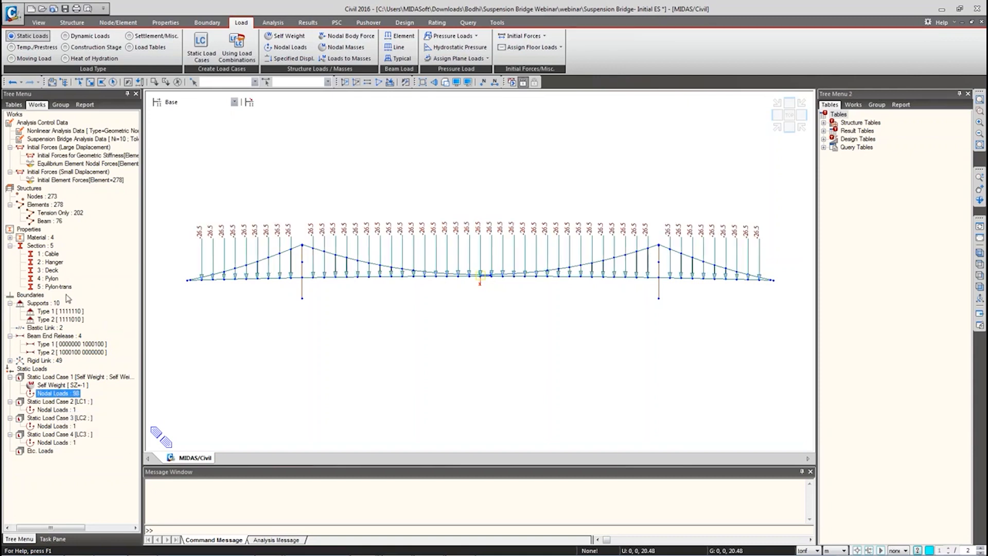
pyautogui.rightClick(70, 394)
pyautogui.click(98, 426)
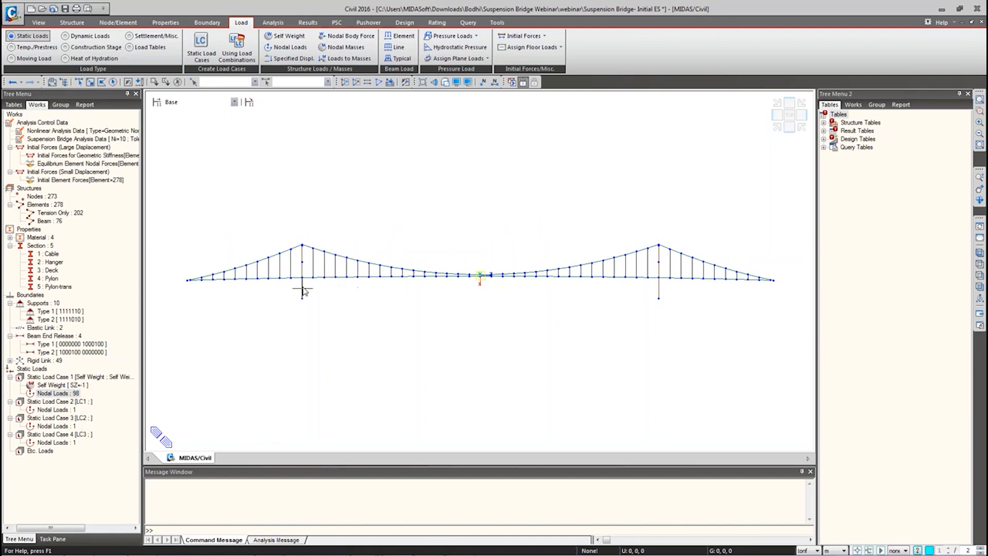
# Step: Delete the Nonlinear Analysis Data and Suspension Bridge Analysis Data from the Works tree
pyautogui.moveTo(275, 295)
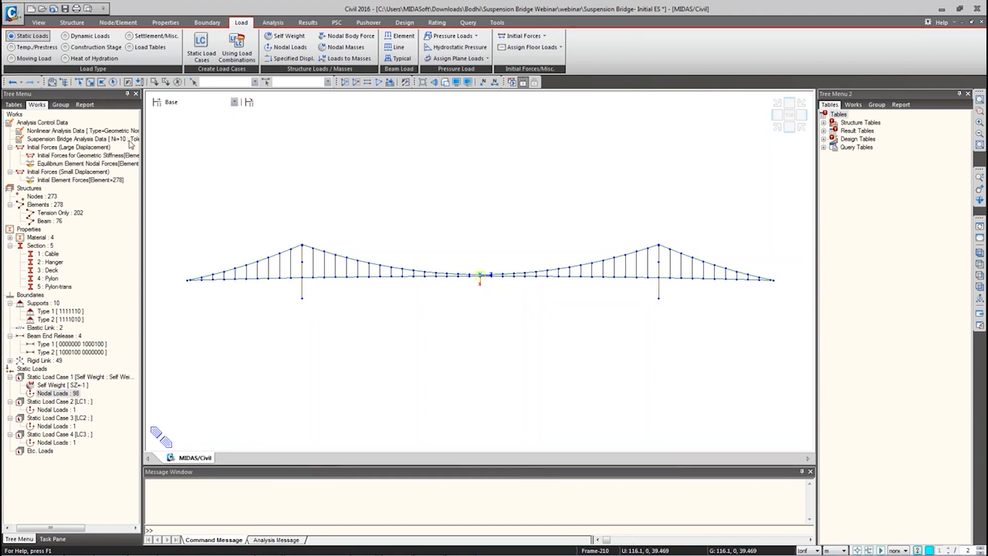
pyautogui.rightClick(75, 133)
pyautogui.click(90, 140)
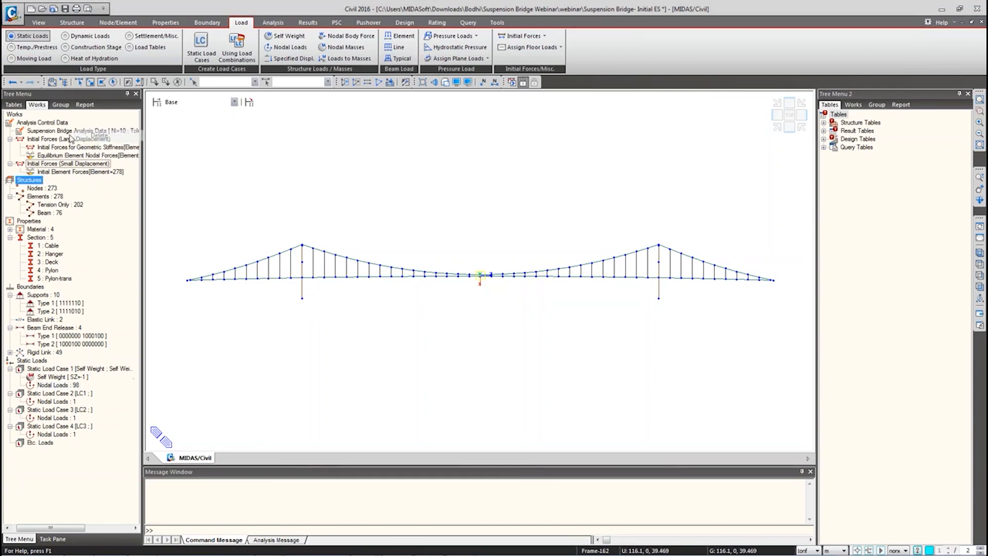
pyautogui.rightClick(70, 133)
pyautogui.click(88, 139)
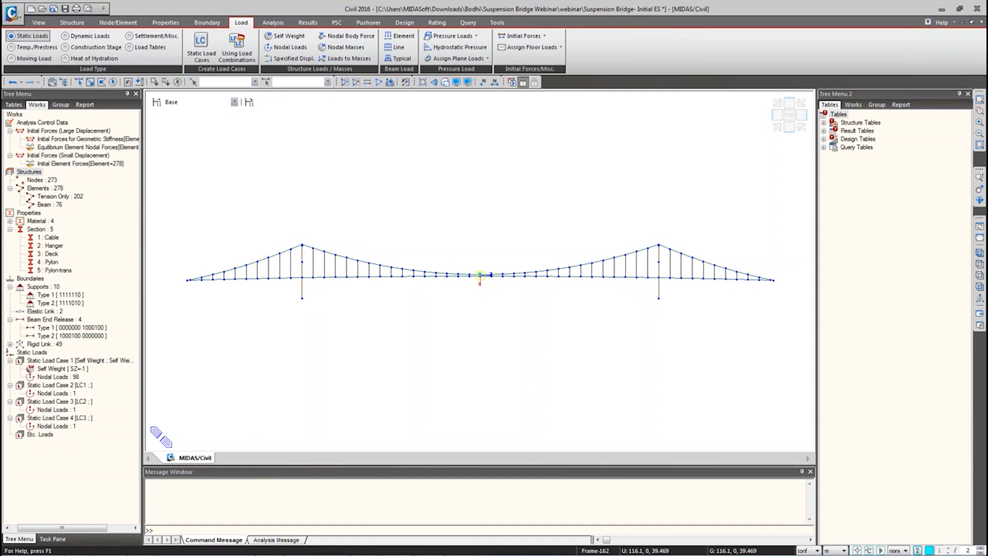
# Step: Run the analysis, which completes successfully in 1.79 seconds
pyautogui.click(273, 22)
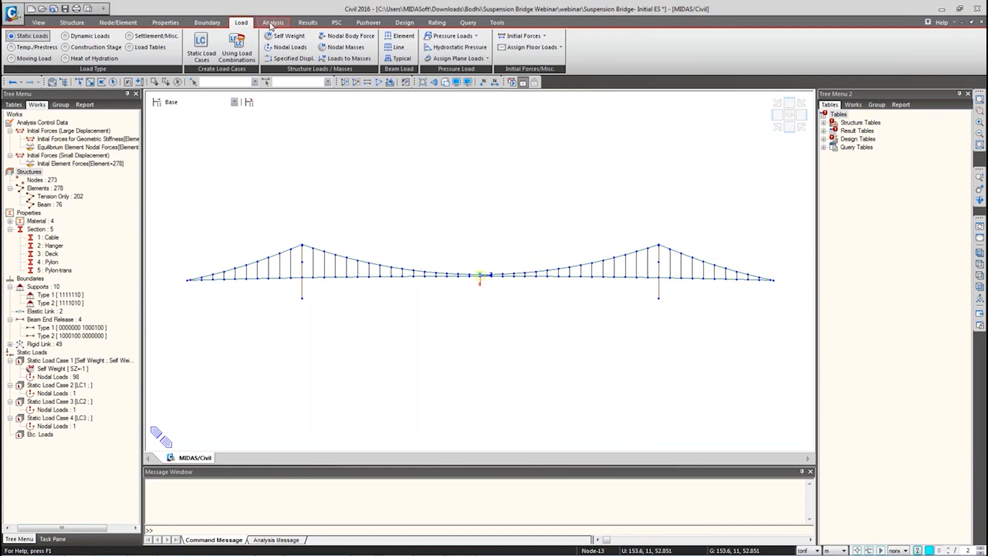
pyautogui.click(980, 253)
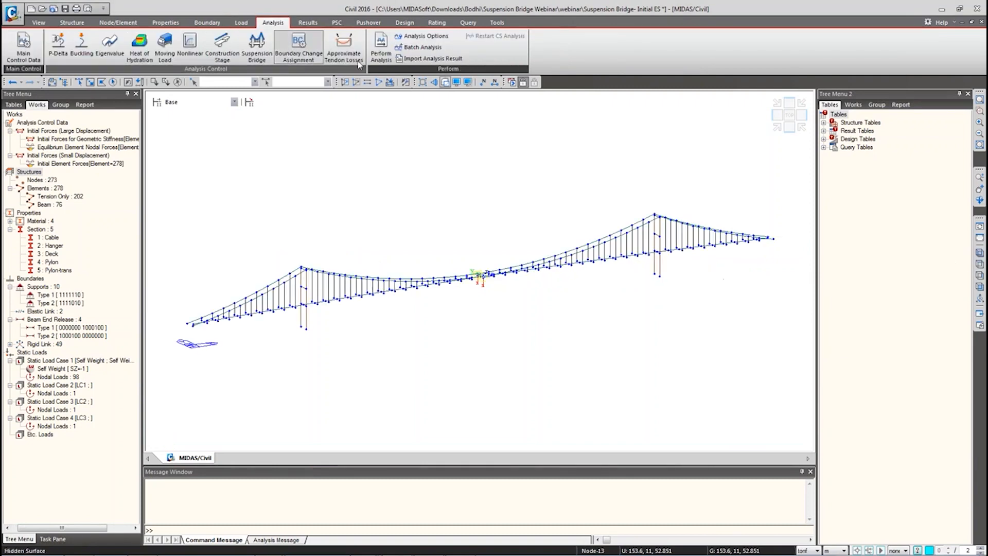
pyautogui.click(384, 56)
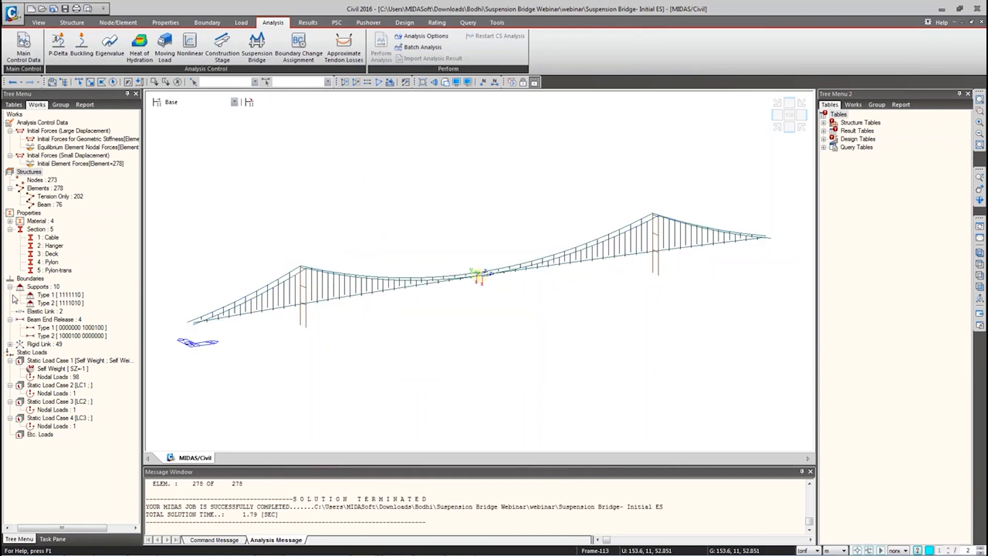
pyautogui.click(980, 288)
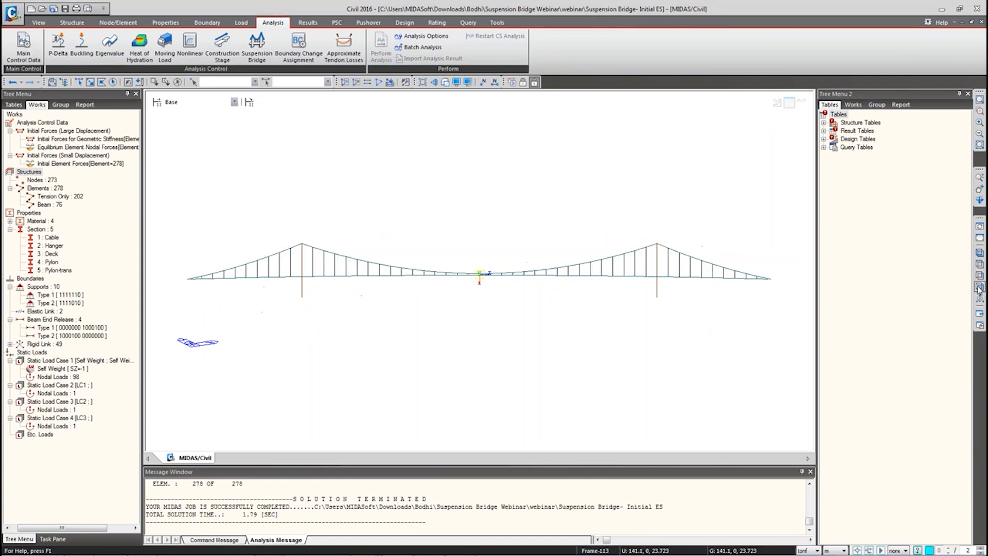
# Step: Open the Deformed Shape results and choose load case ST: LC1
pyautogui.rightClick(314, 166)
pyautogui.moveTo(351, 180)
pyautogui.click(470, 181)
pyautogui.click(74, 149)
pyautogui.click(36, 165)
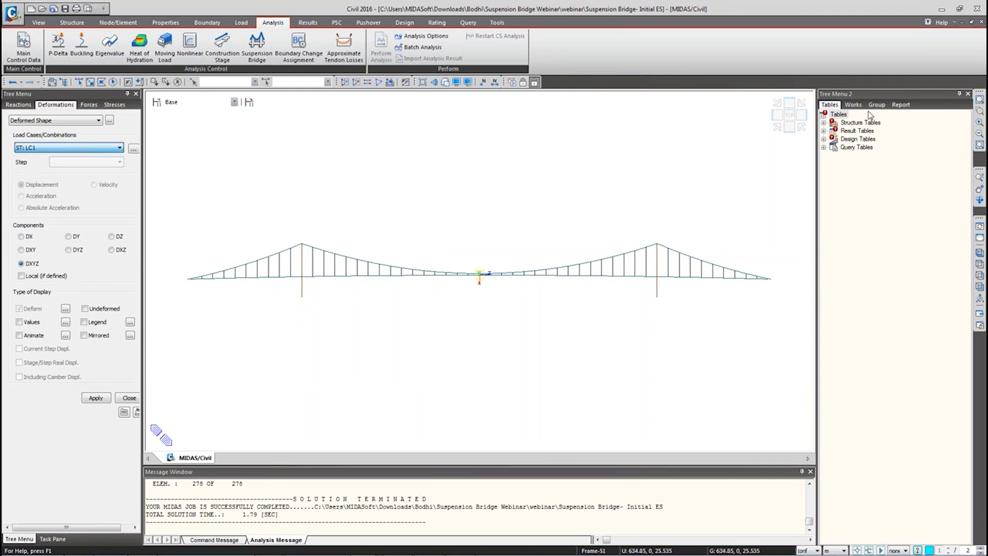
# Step: Show the works tree in the second panel and display LC1's nodal load on the bridge
pyautogui.click(853, 104)
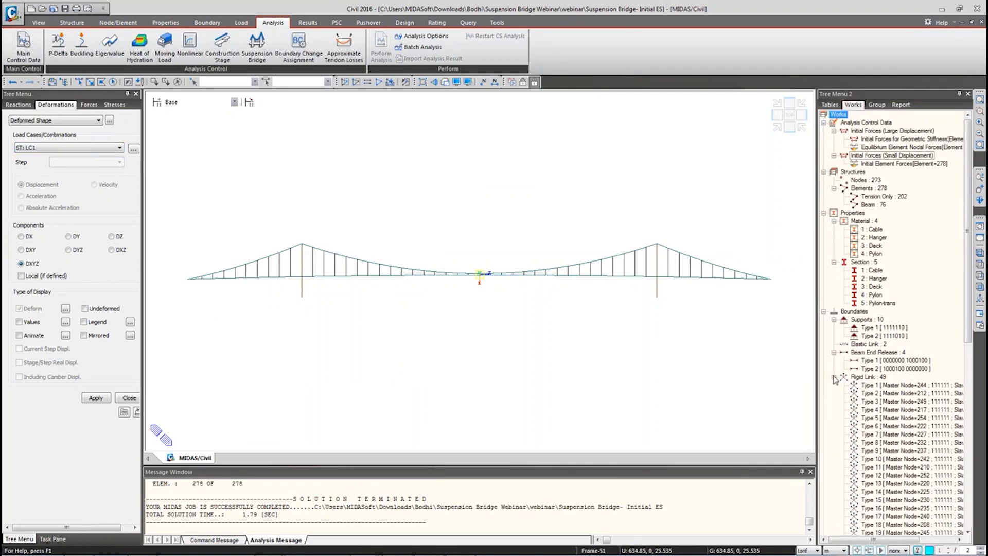
pyautogui.click(834, 377)
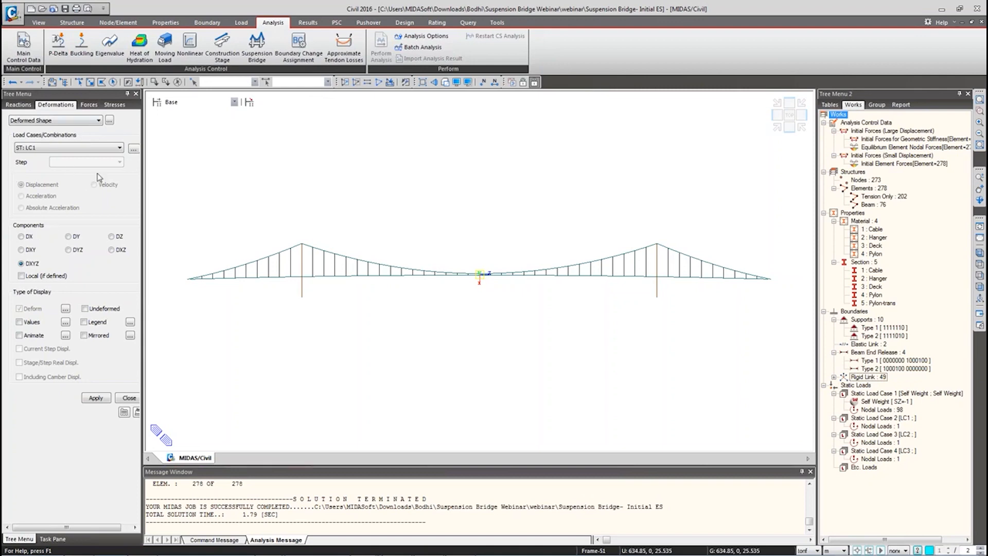
pyautogui.rightClick(570, 83)
pyautogui.click(560, 86)
pyautogui.rightClick(549, 84)
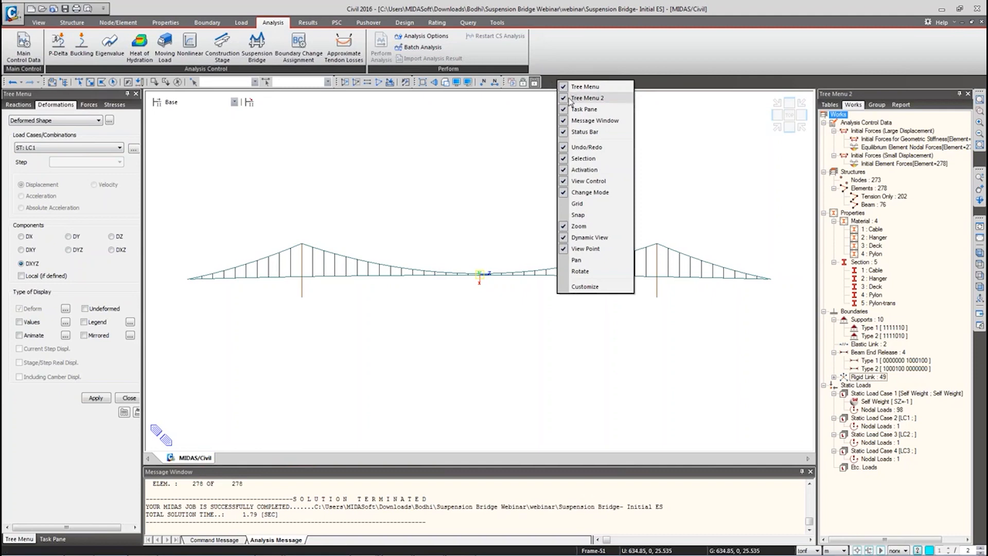
pyautogui.click(659, 84)
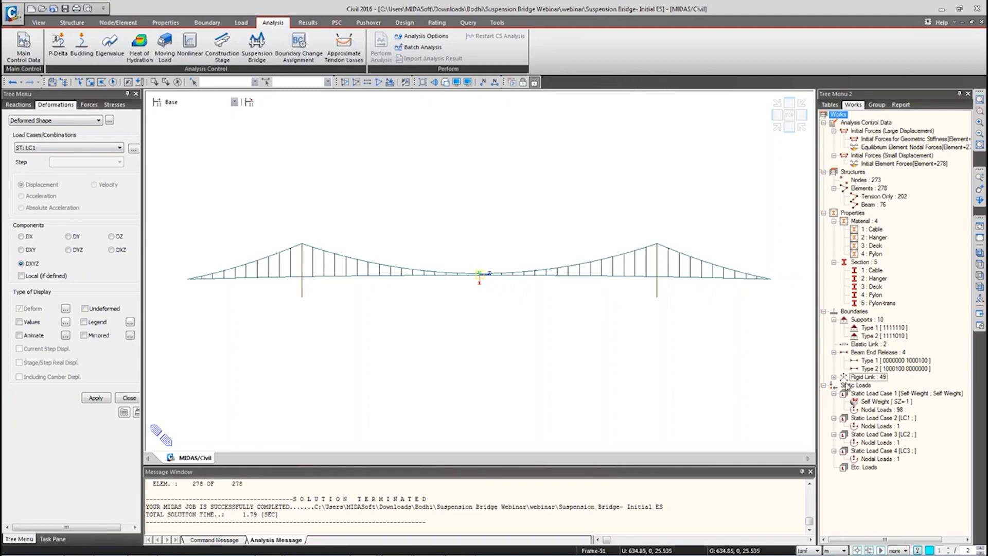
pyautogui.rightClick(877, 426)
pyautogui.click(901, 443)
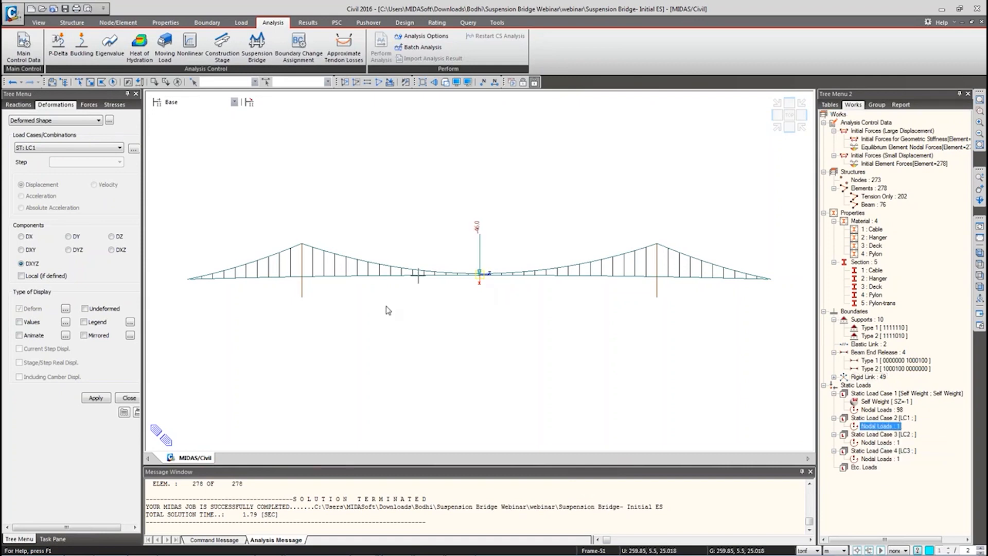
# Step: Draw LC1's deformed shape with undeformed overlay and legend, maximum 3.155E-001 m at node 180
pyautogui.click(98, 399)
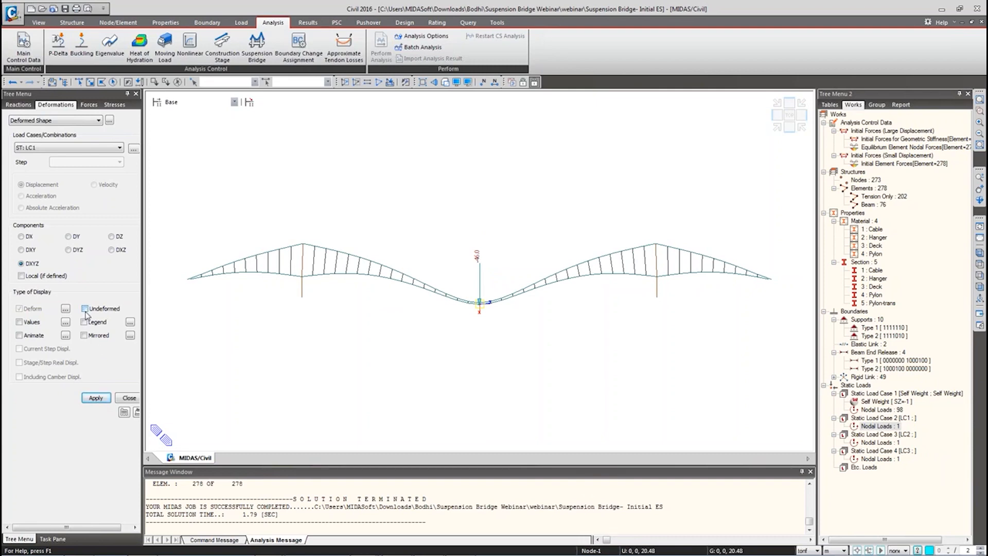
pyautogui.click(99, 401)
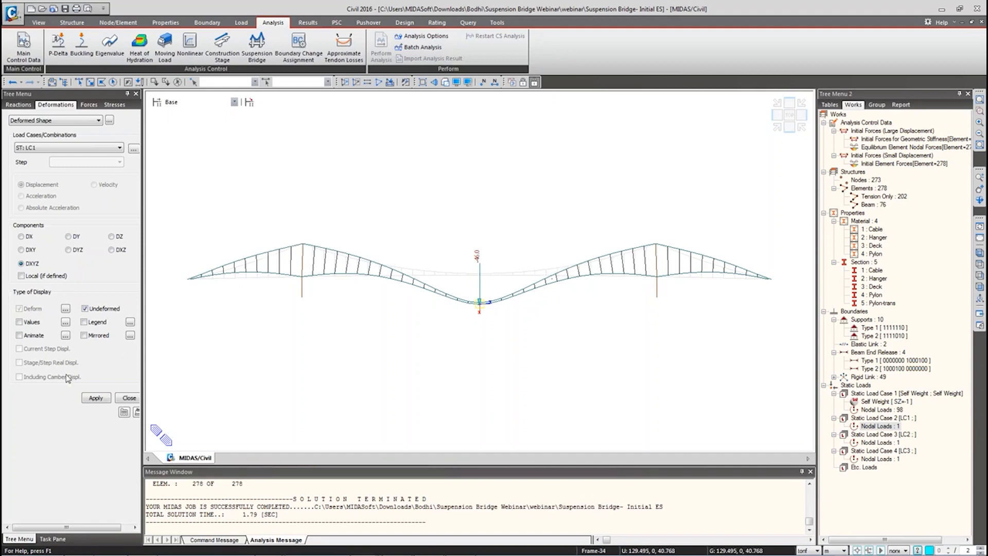
pyautogui.click(93, 327)
pyautogui.click(102, 396)
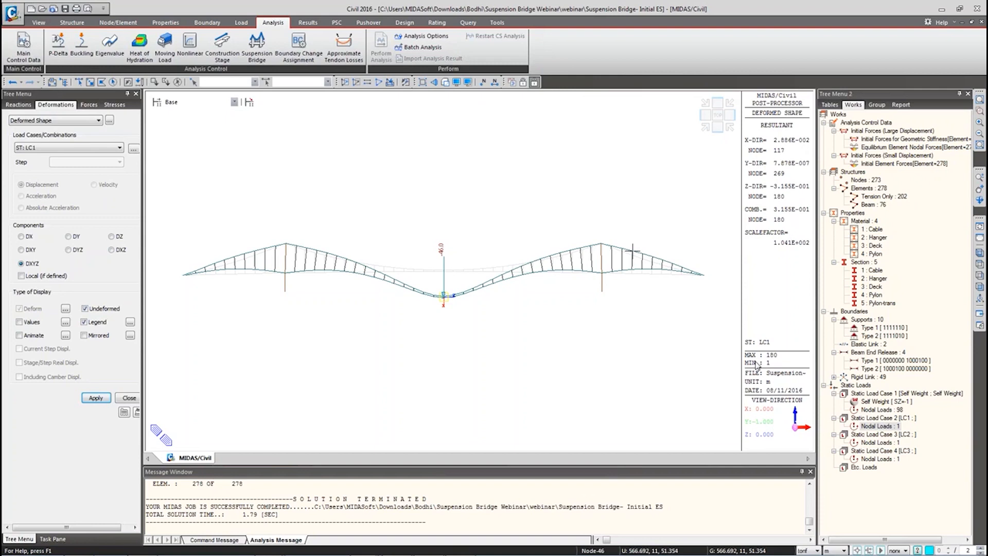
pyautogui.moveTo(738, 344)
pyautogui.mouseDown()
pyautogui.moveTo(789, 363)
pyautogui.moveTo(788, 371)
pyautogui.mouseUp()
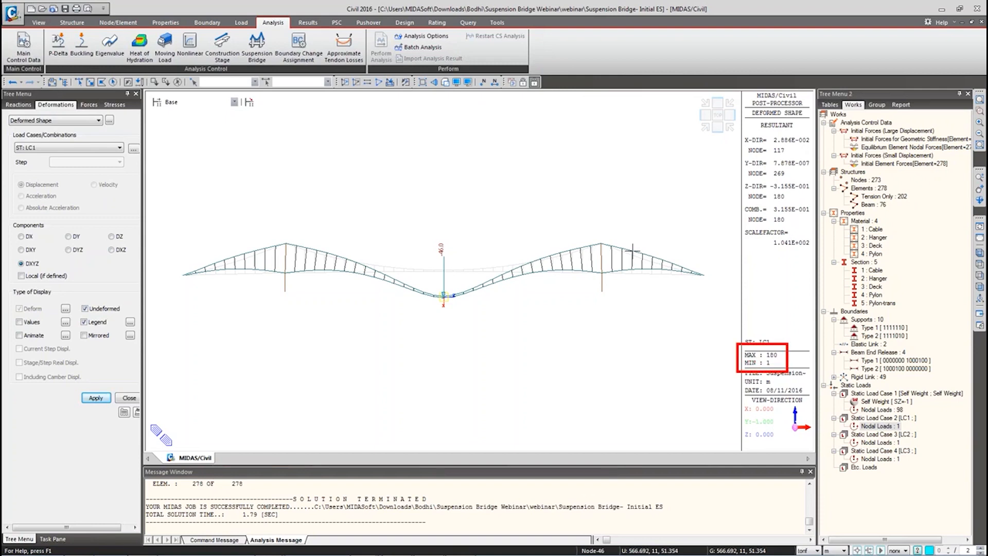
pyautogui.press('Escape')
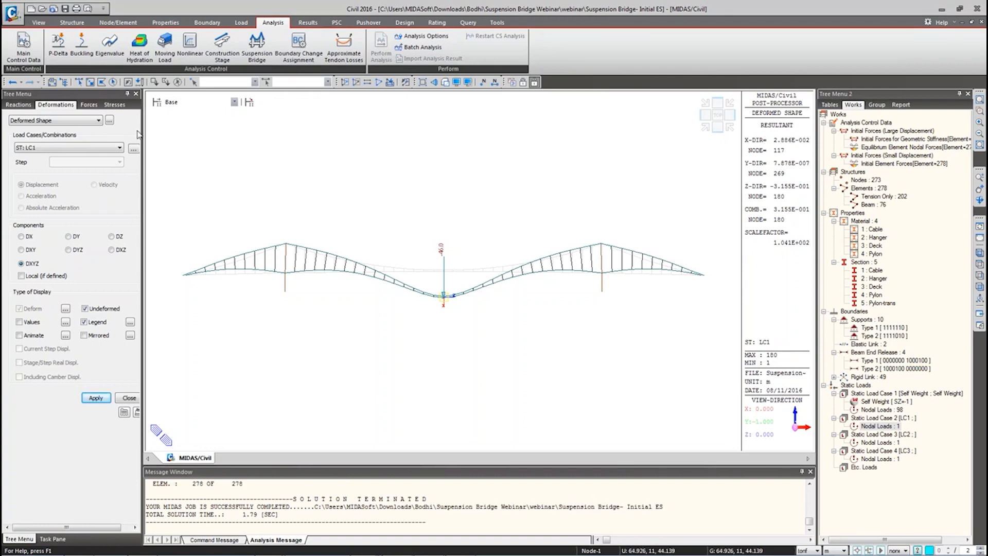
pyautogui.moveTo(145, 128); pyautogui.dragTo(165, 130)
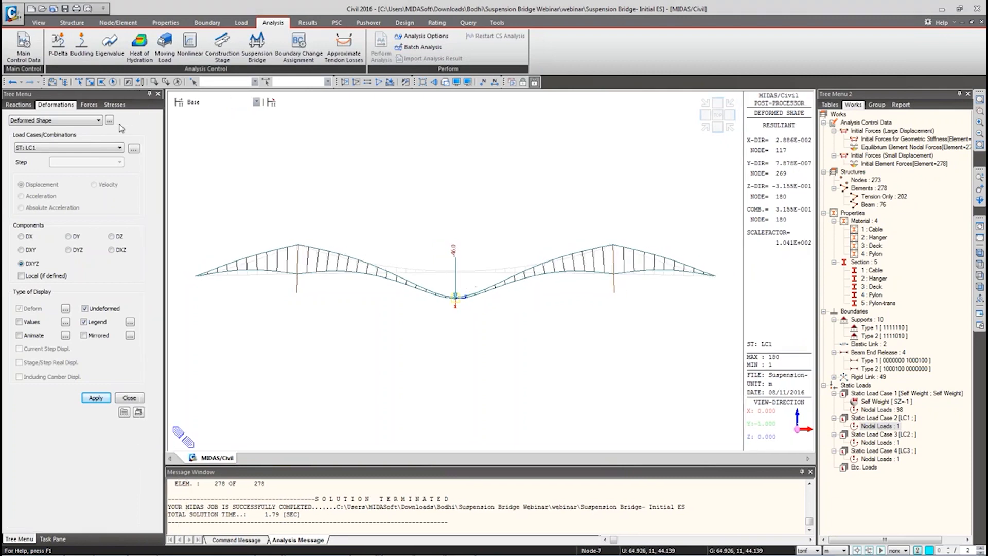
# Step: List LC1, LC2 and LC3 displacements for nodes 210, 223 and 231, then go back to the model view
pyautogui.click(308, 23)
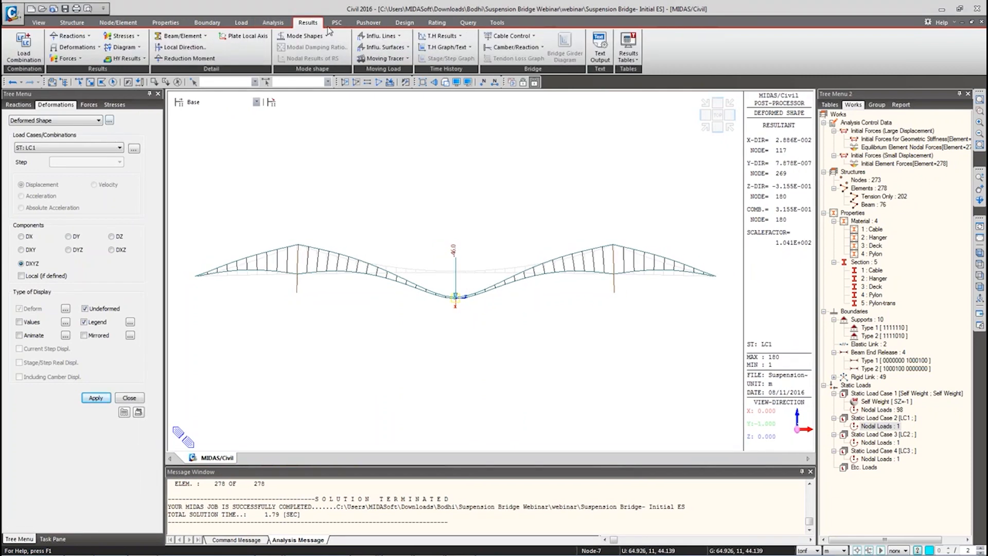
pyautogui.click(635, 54)
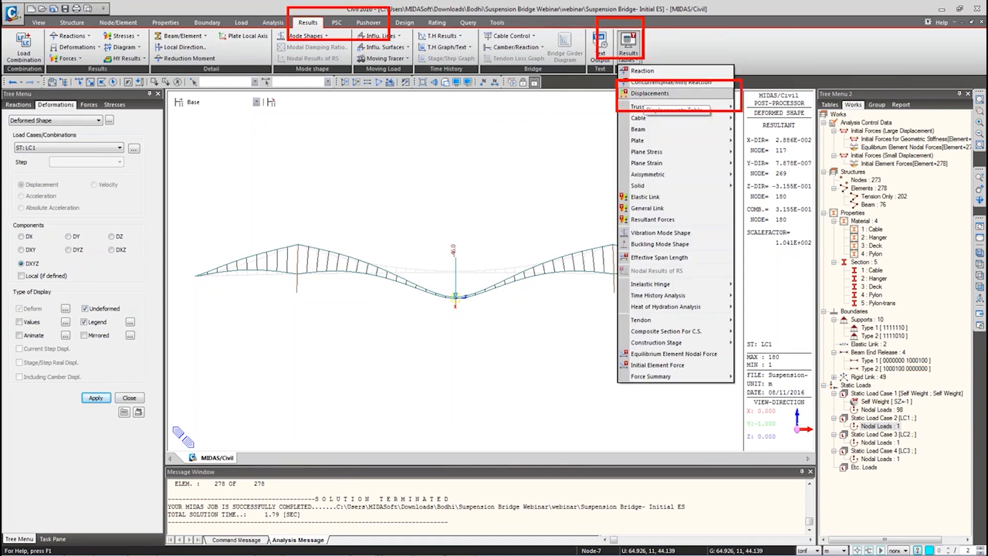
pyautogui.click(629, 54)
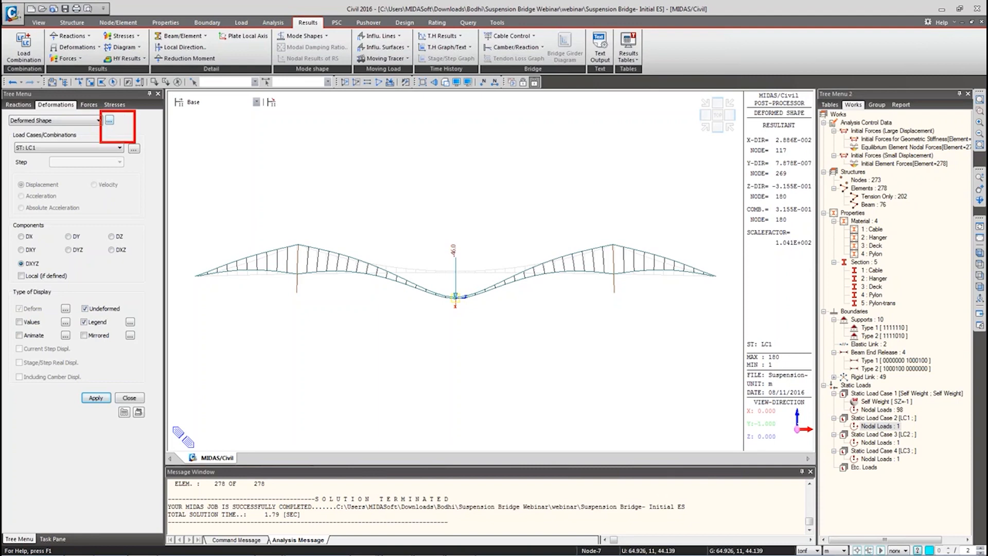
pyautogui.click(109, 120)
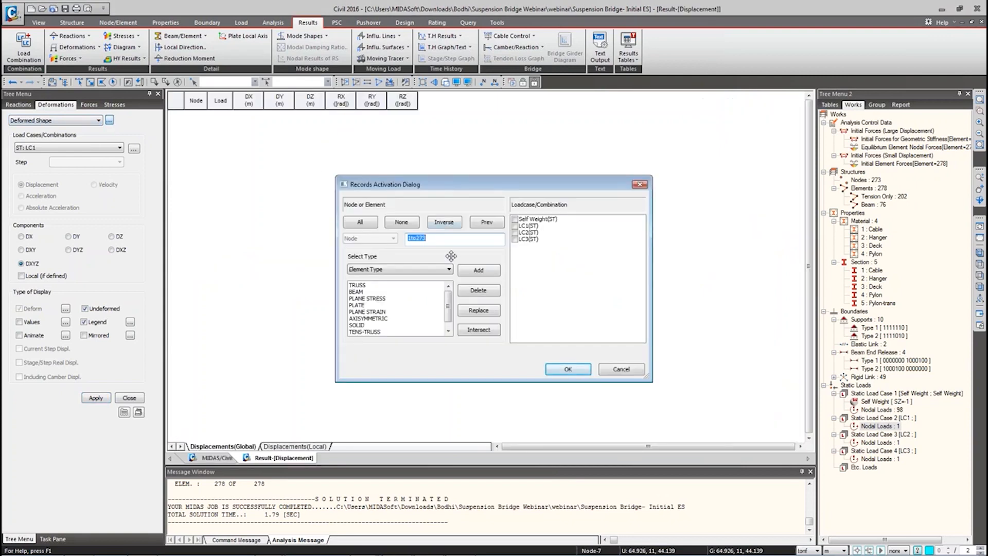
pyautogui.write('210 223 231')
pyautogui.click(515, 226)
pyautogui.click(515, 232)
pyautogui.click(516, 239)
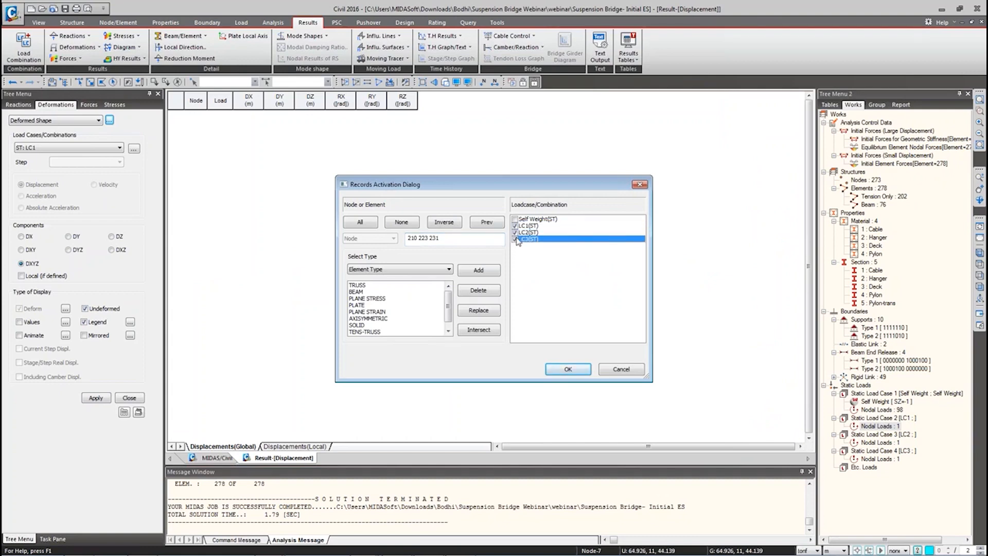
pyautogui.click(568, 370)
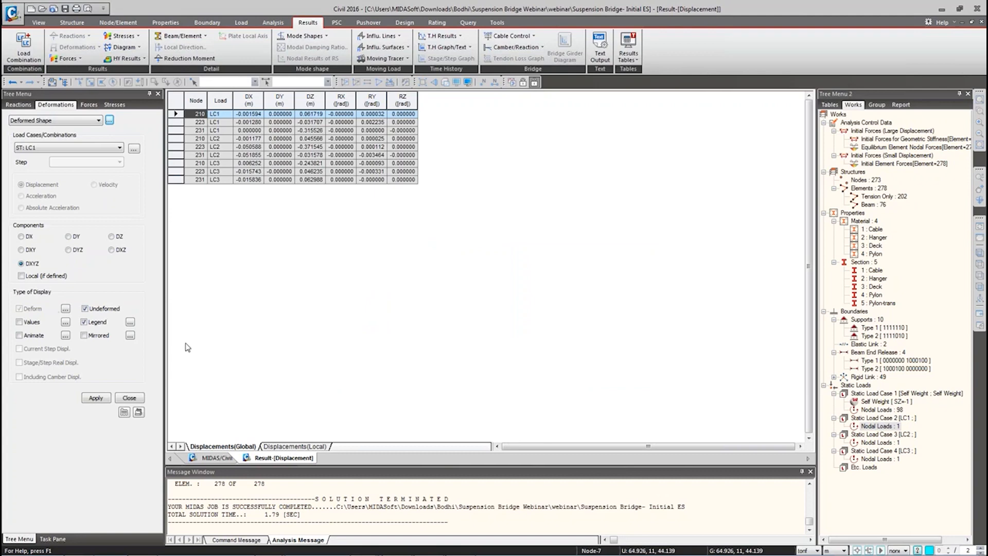
pyautogui.click(216, 461)
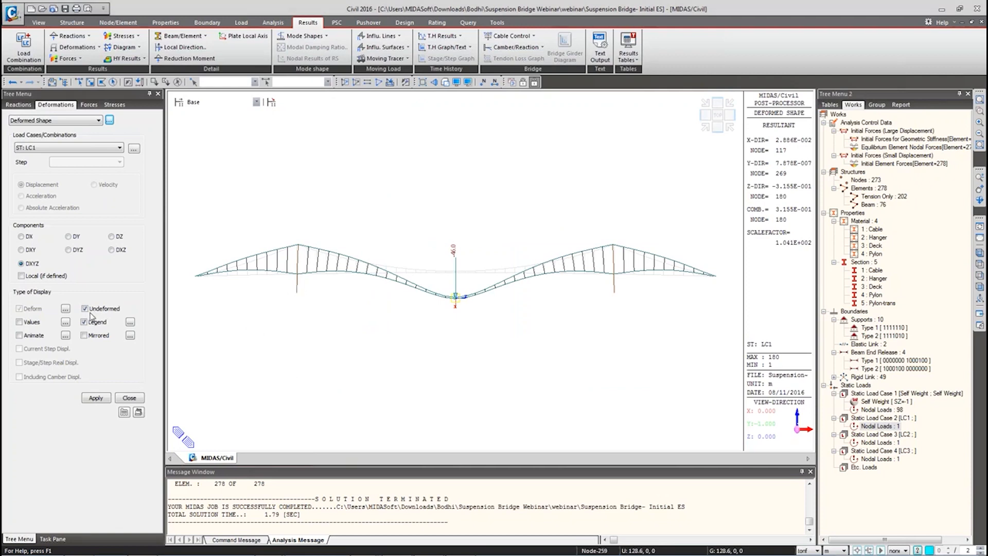
# Step: Hide the undeformed outline and legend, and switch to Beam Diagrams of beam forces/moments
pyautogui.click(96, 398)
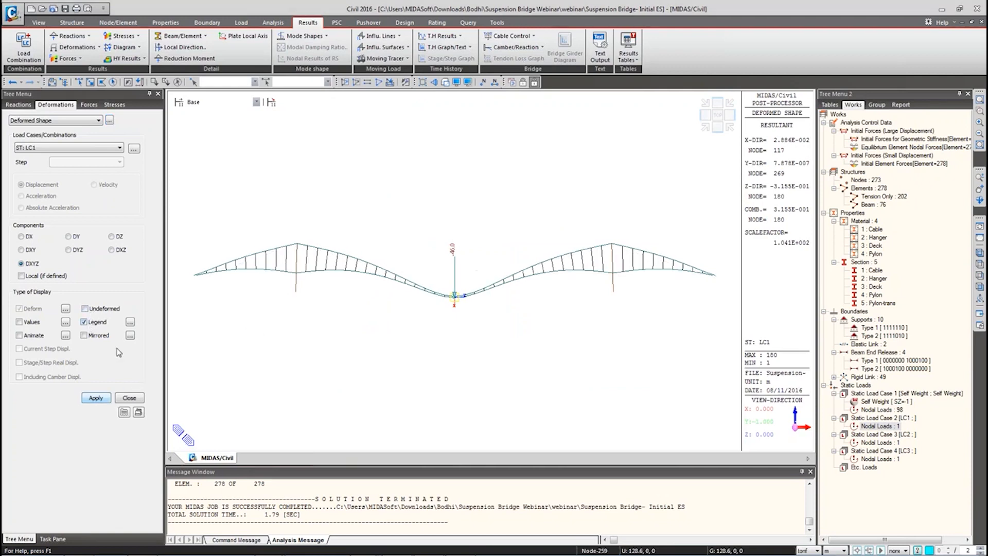
pyautogui.click(83, 322)
pyautogui.rightClick(261, 176)
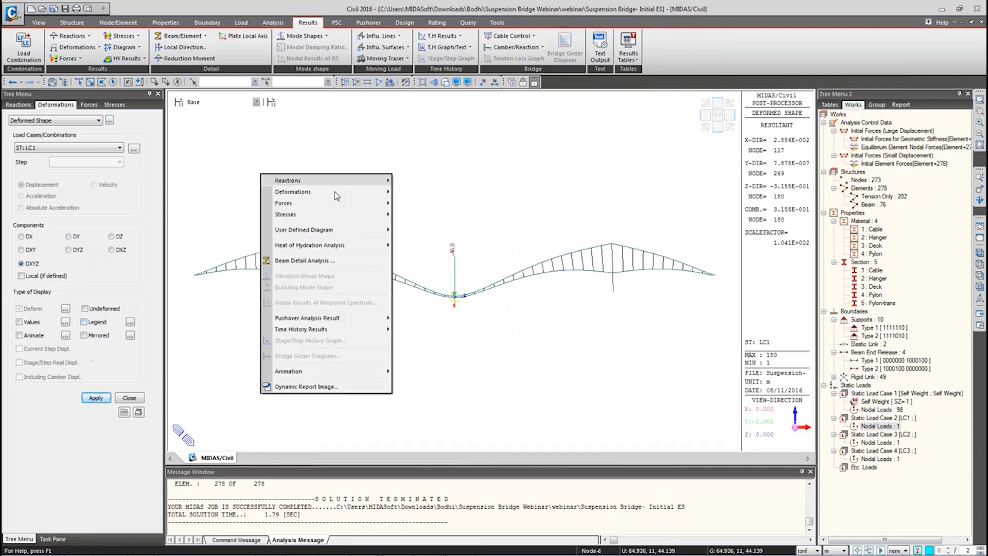
pyautogui.moveTo(335, 192)
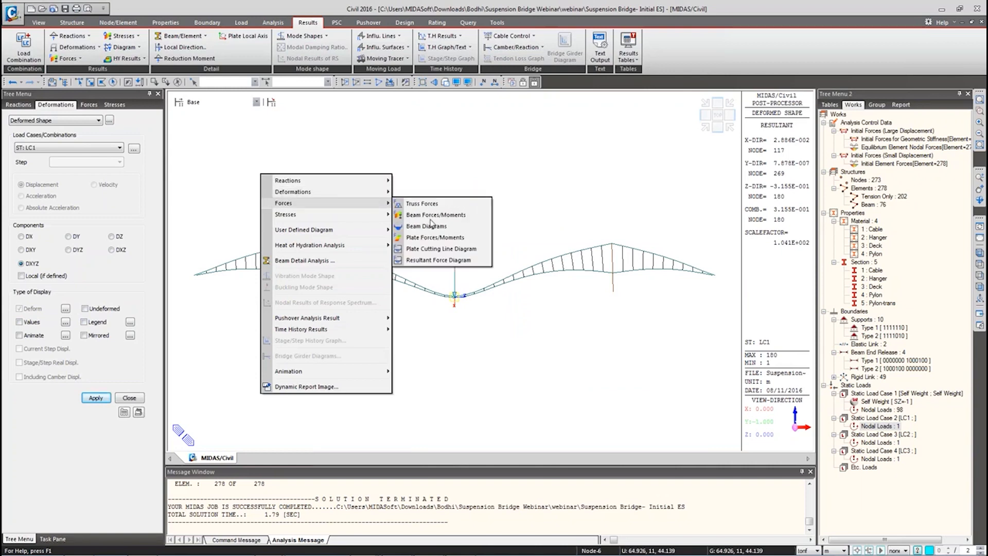
pyautogui.click(428, 215)
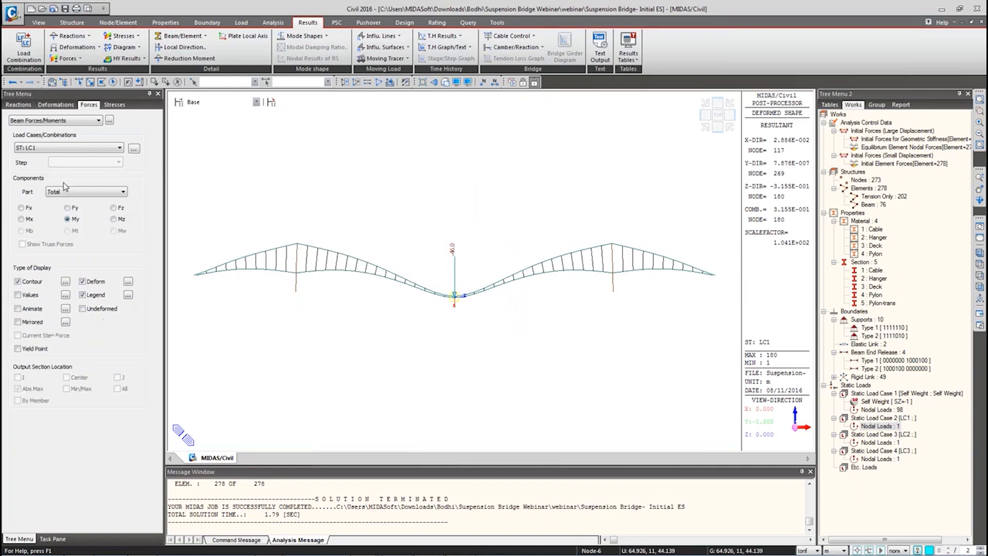
pyautogui.click(85, 121)
pyautogui.click(52, 135)
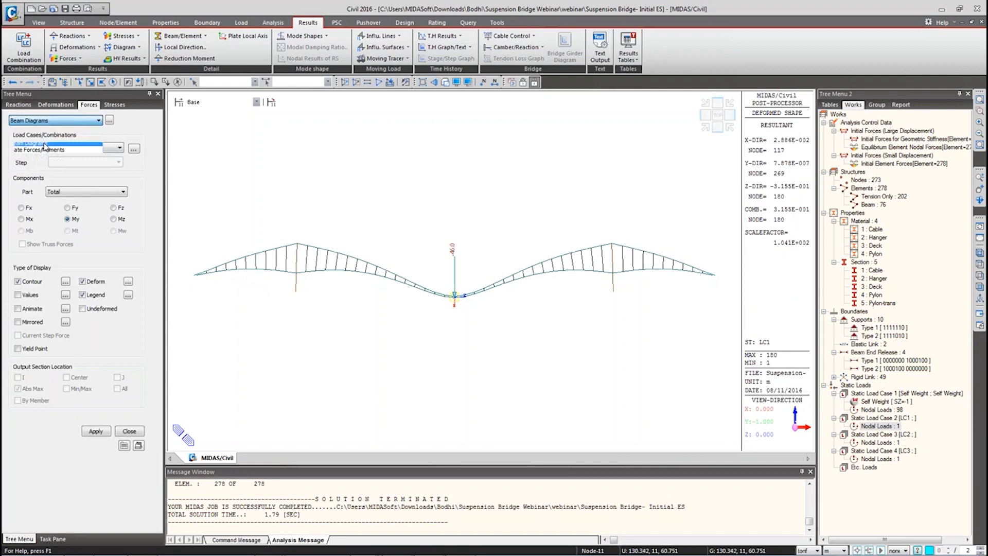
# Step: Turn off Deform and plot LC1's My bending moment diagram along the deck
pyautogui.rightClick(253, 160)
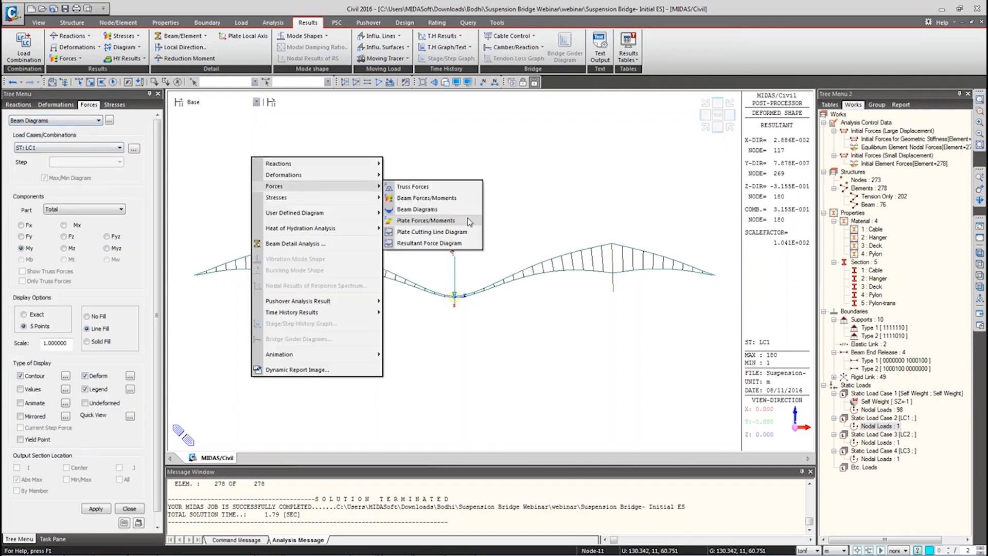
pyautogui.click(96, 129)
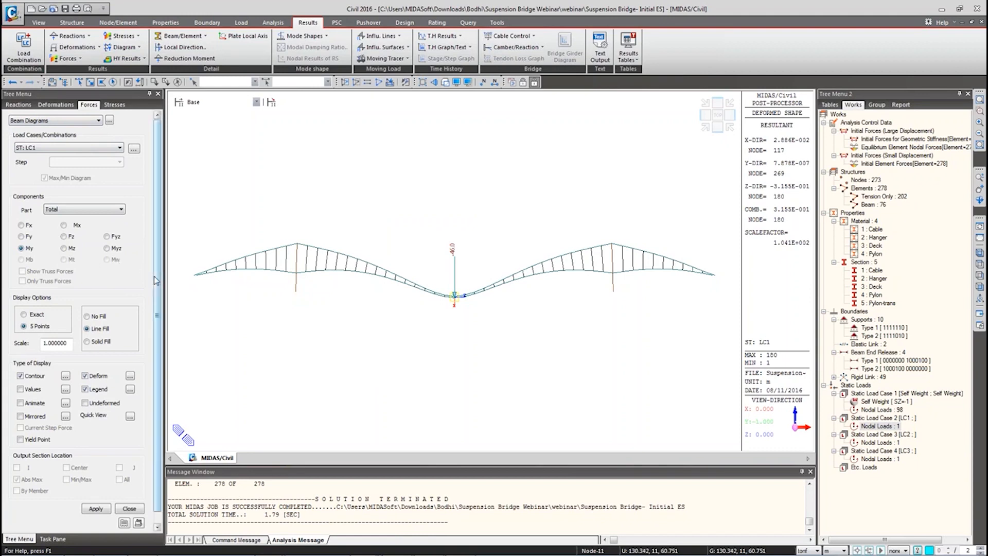
pyautogui.scroll(-1, 157, 282)
pyautogui.click(84, 364)
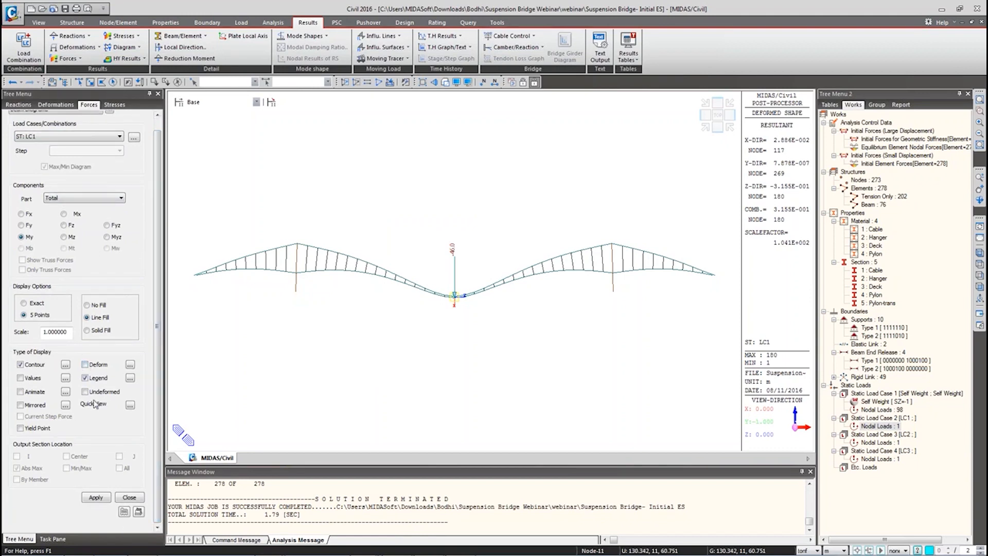
pyautogui.click(94, 498)
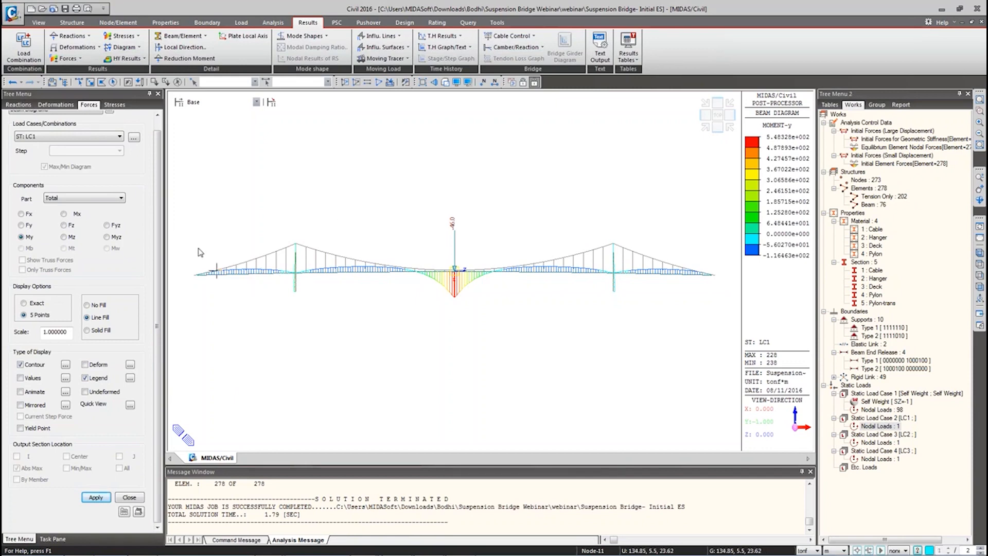
# Step: Change the force result type to Truss Forces
pyautogui.scroll(1, 152, 149)
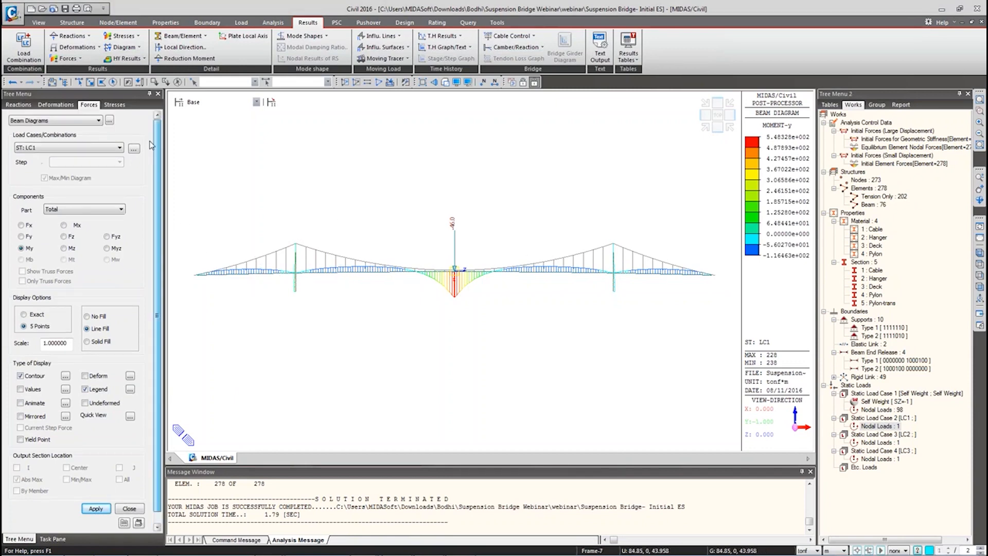
pyautogui.click(77, 122)
pyautogui.click(49, 130)
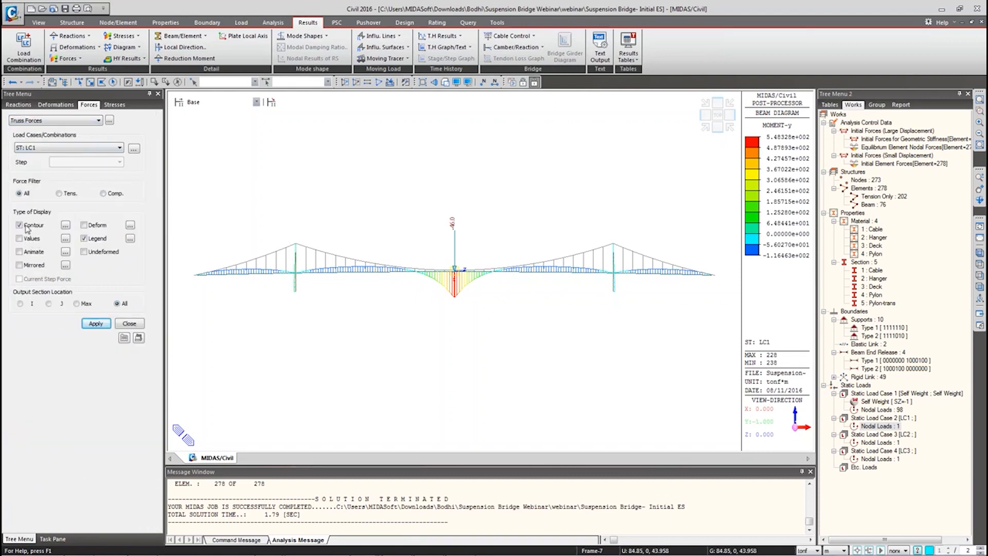
# Step: Show the truss force contour and select the elements with material 1: Cable for tabulation
pyautogui.click(33, 240)
pyautogui.click(96, 323)
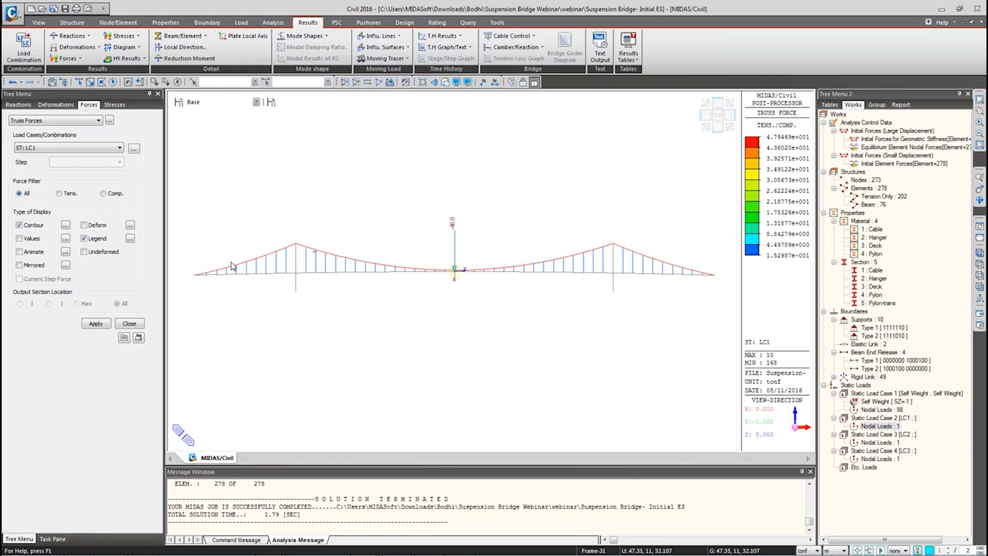
pyautogui.click(109, 121)
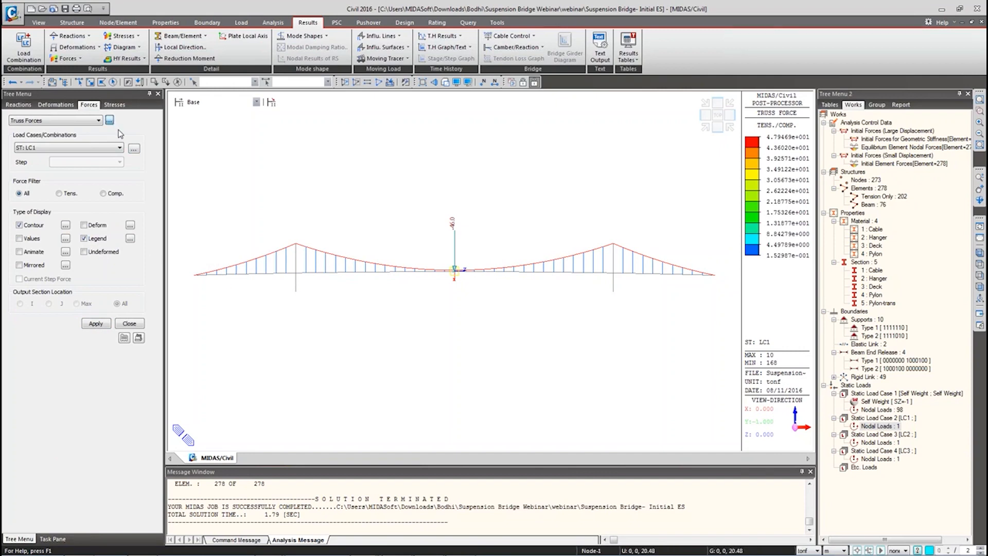
pyautogui.click(391, 271)
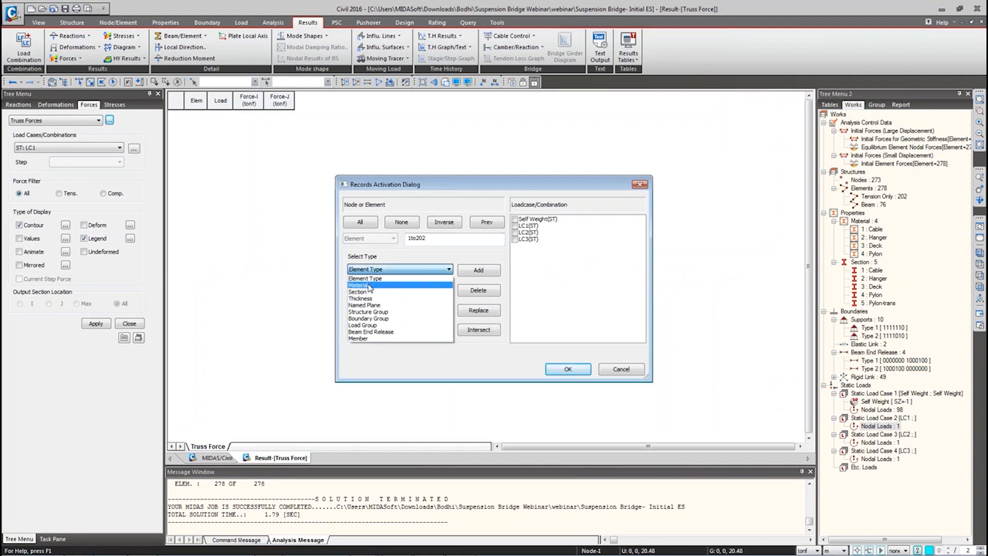
pyautogui.click(369, 286)
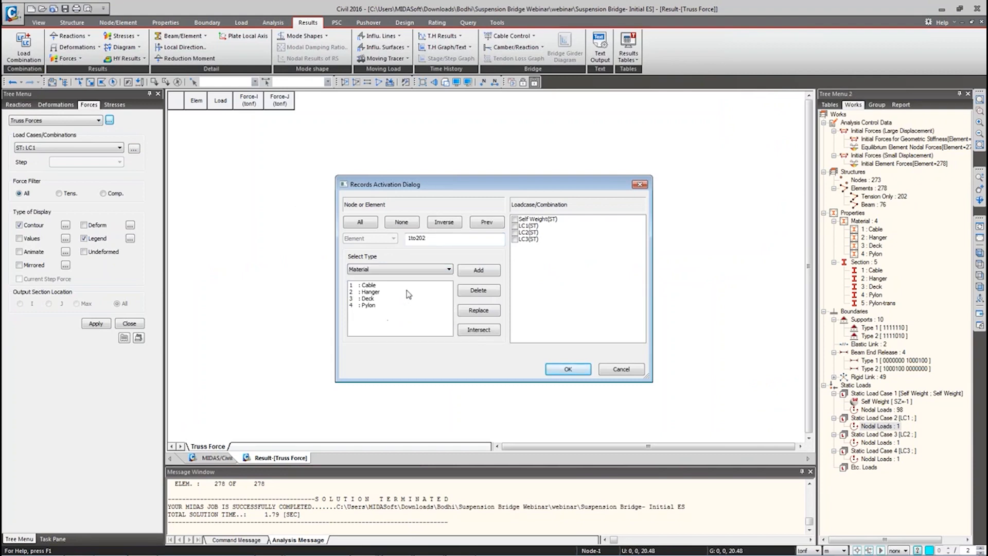
pyautogui.click(368, 285)
pyautogui.click(481, 313)
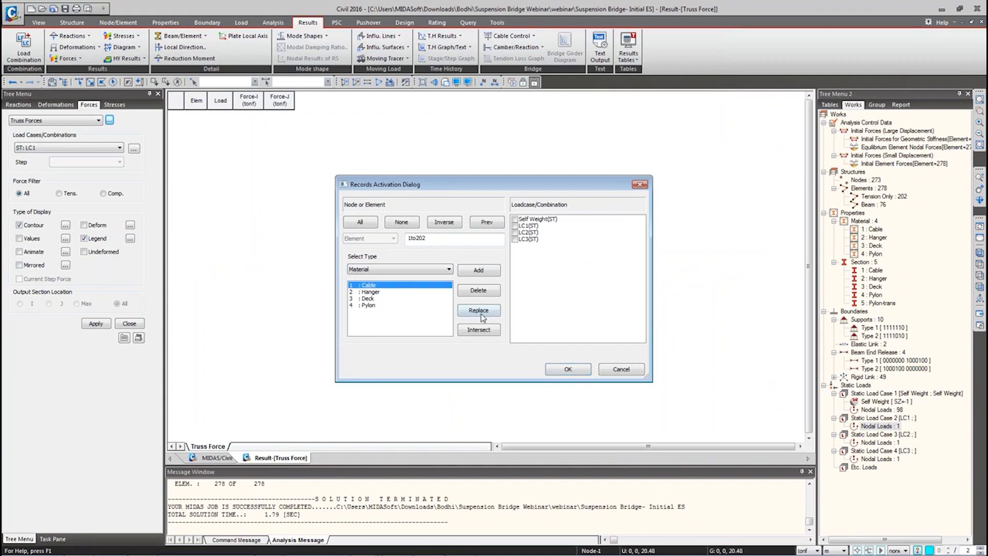
# Step: Tabulate LC1 truss forces for the cable elements, then go back to the model view
pyautogui.moveTo(450, 239); pyautogui.dragTo(387, 237)
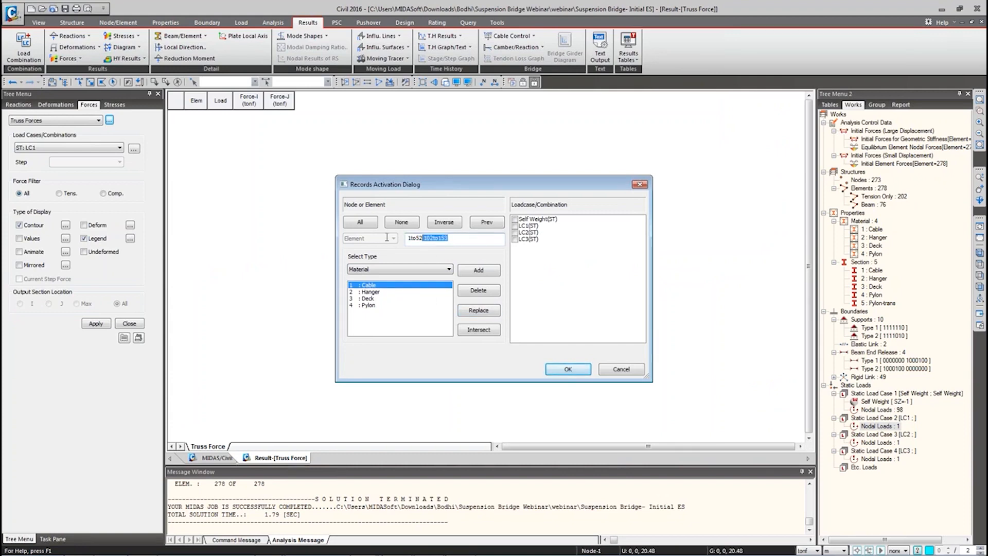
pyautogui.click(516, 226)
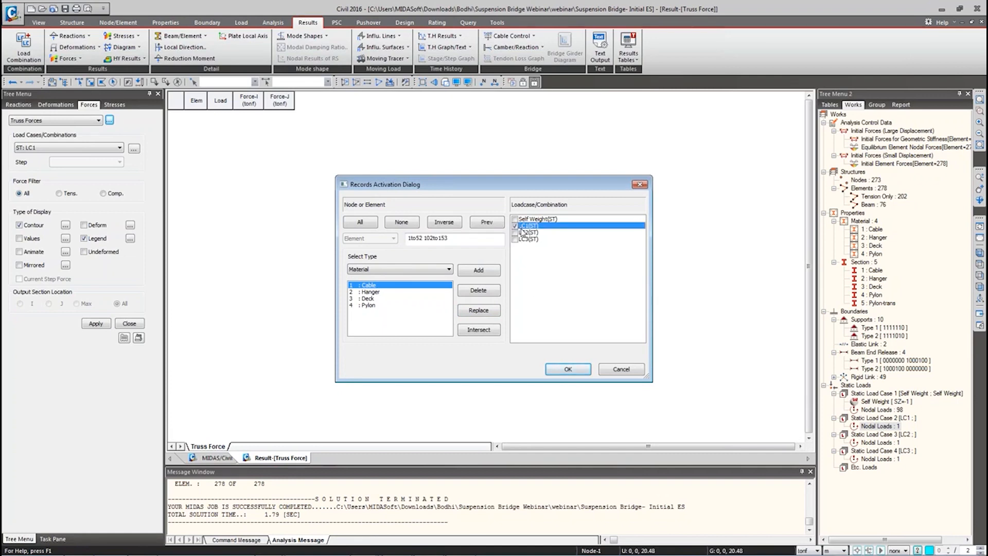
pyautogui.click(568, 369)
pyautogui.moveTo(250, 115); pyautogui.dragTo(273, 173)
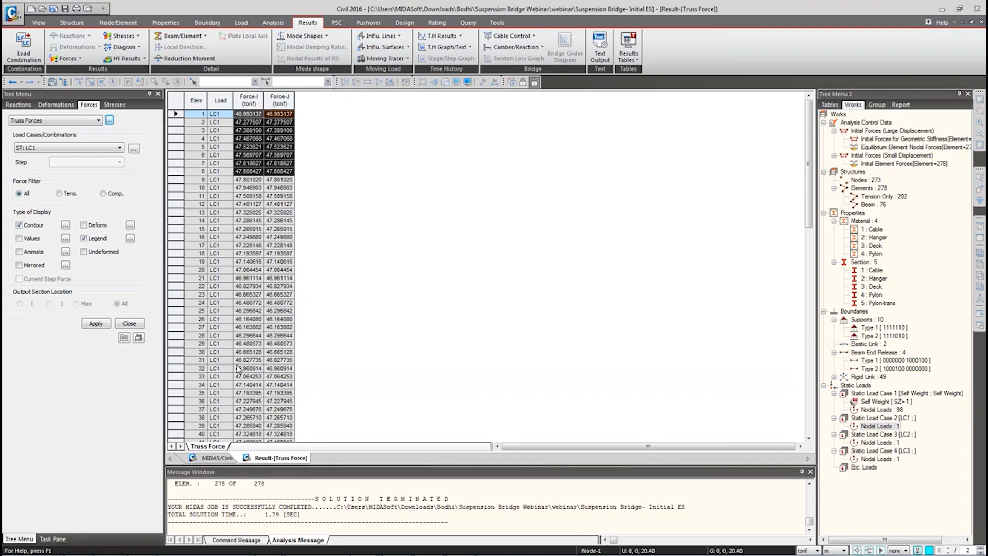
pyautogui.click(216, 457)
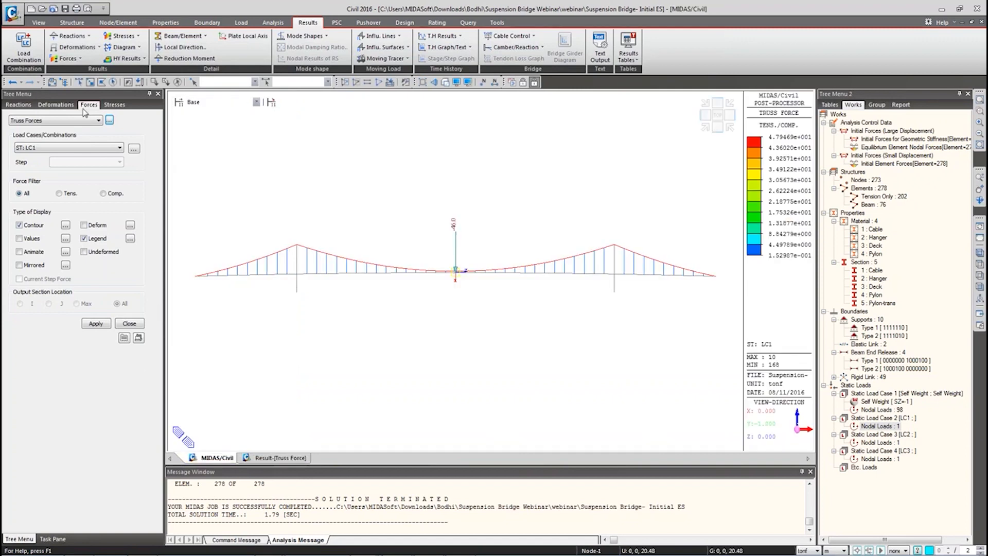
pyautogui.click(128, 323)
pyautogui.click(61, 140)
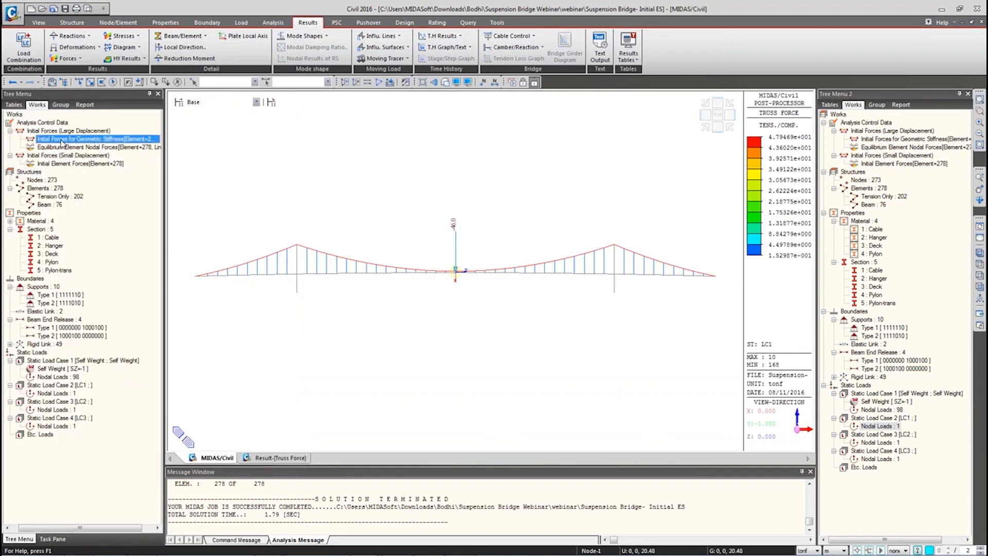
pyautogui.rightClick(68, 165)
pyautogui.click(80, 175)
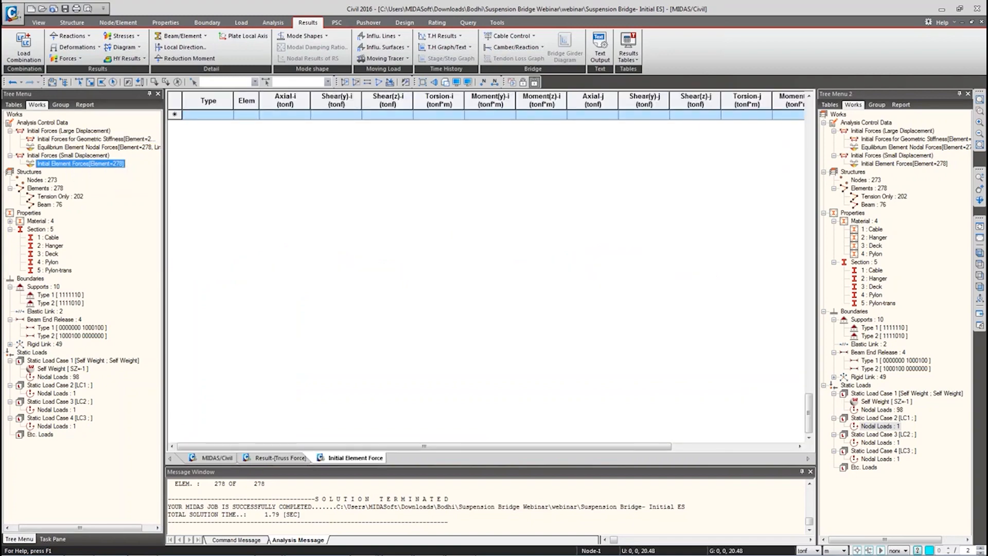
pyautogui.click(294, 103)
pyautogui.moveTo(298, 115); pyautogui.dragTo(284, 439)
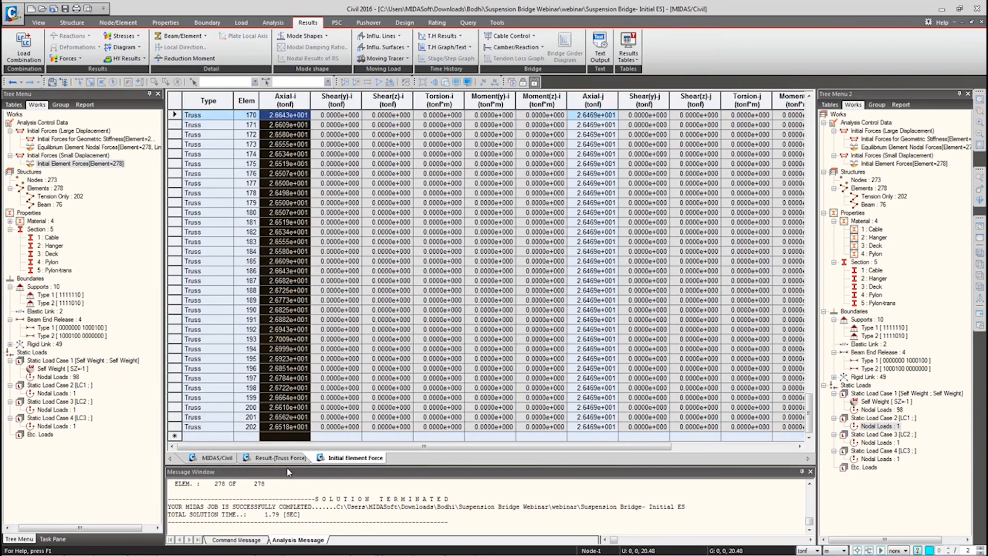
pyautogui.moveTo(296, 480); pyautogui.dragTo(416, 451)
pyautogui.moveTo(593, 114); pyautogui.dragTo(582, 418)
pyautogui.scroll(20, 577, 384)
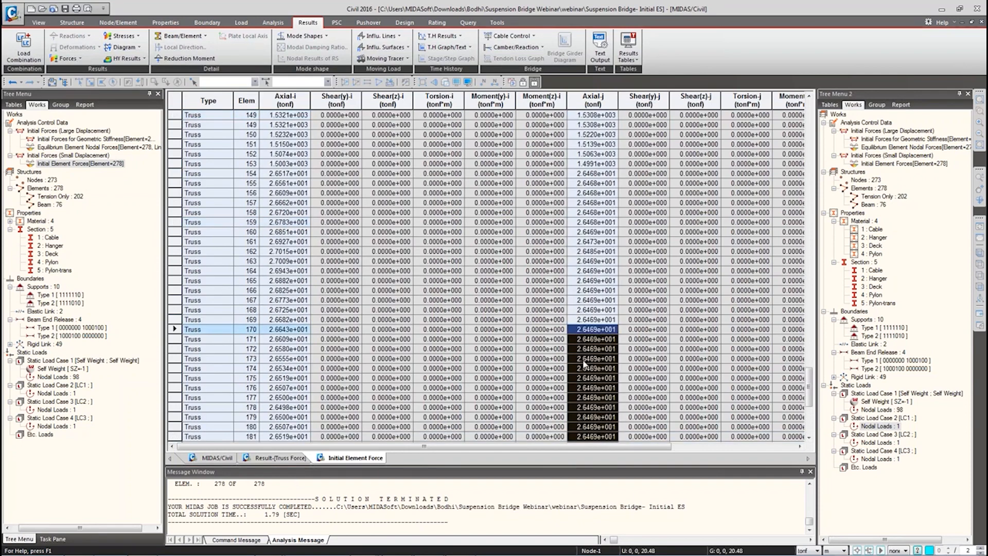
pyautogui.moveTo(592, 349); pyautogui.dragTo(592, 154)
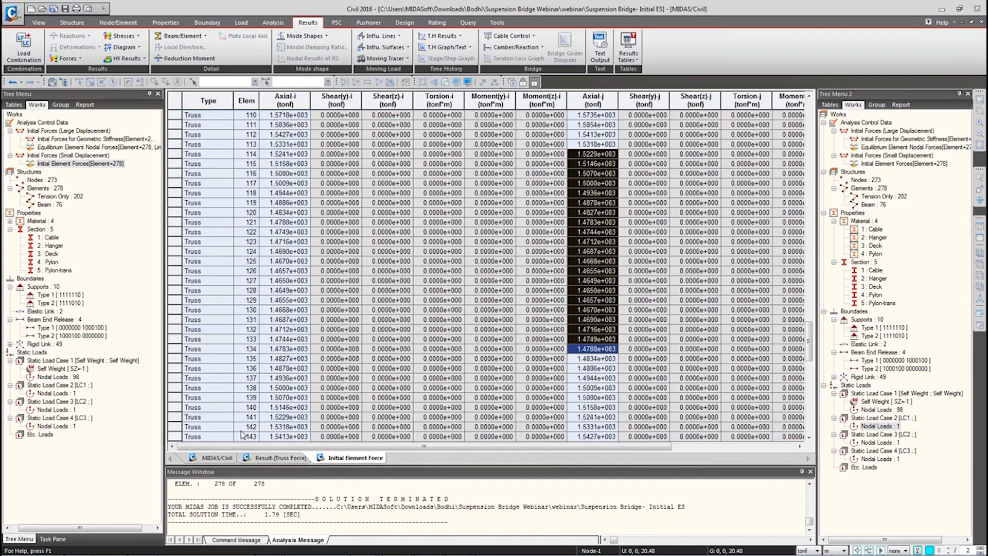
pyautogui.click(259, 458)
pyautogui.moveTo(246, 122); pyautogui.dragTo(278, 402)
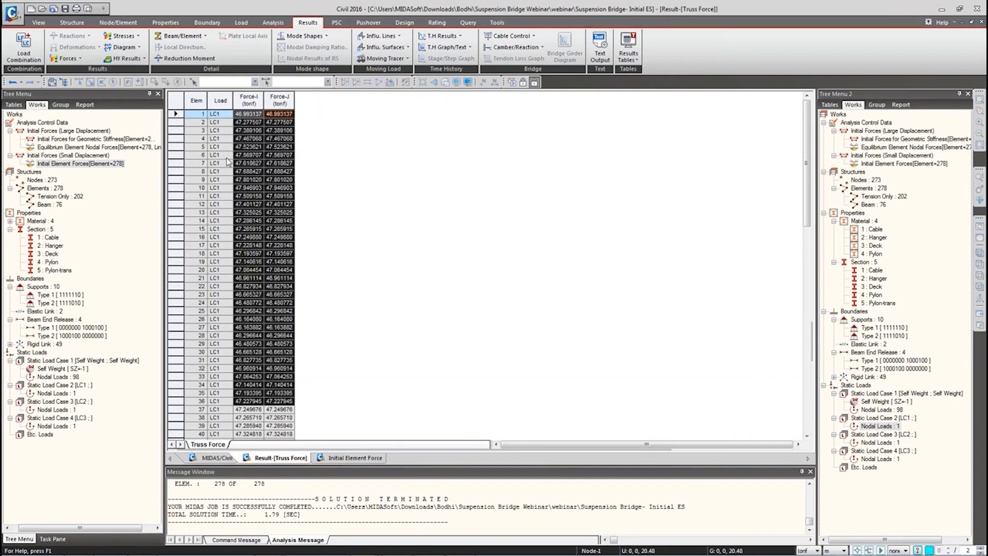
pyautogui.moveTo(247, 114); pyautogui.dragTo(249, 279)
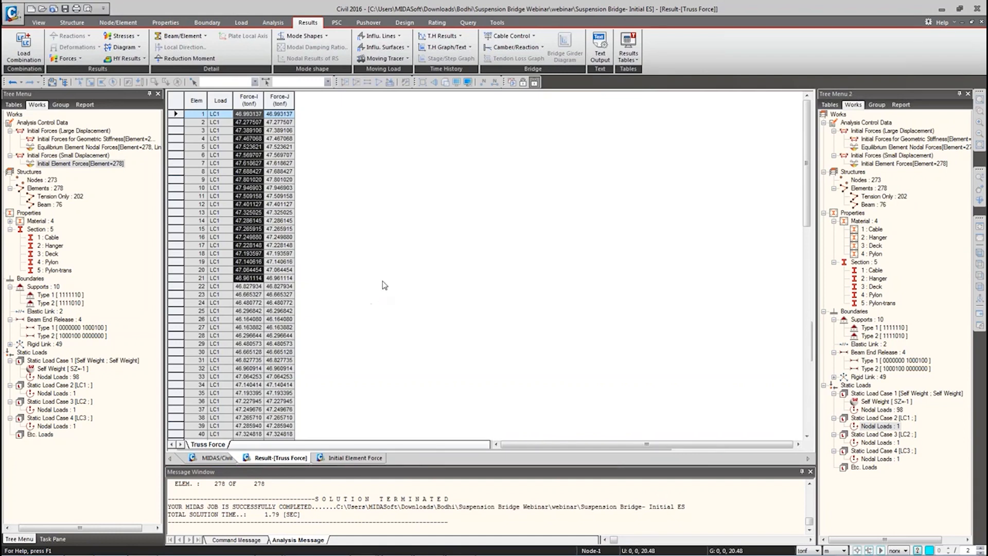
pyautogui.moveTo(273, 122); pyautogui.dragTo(251, 369)
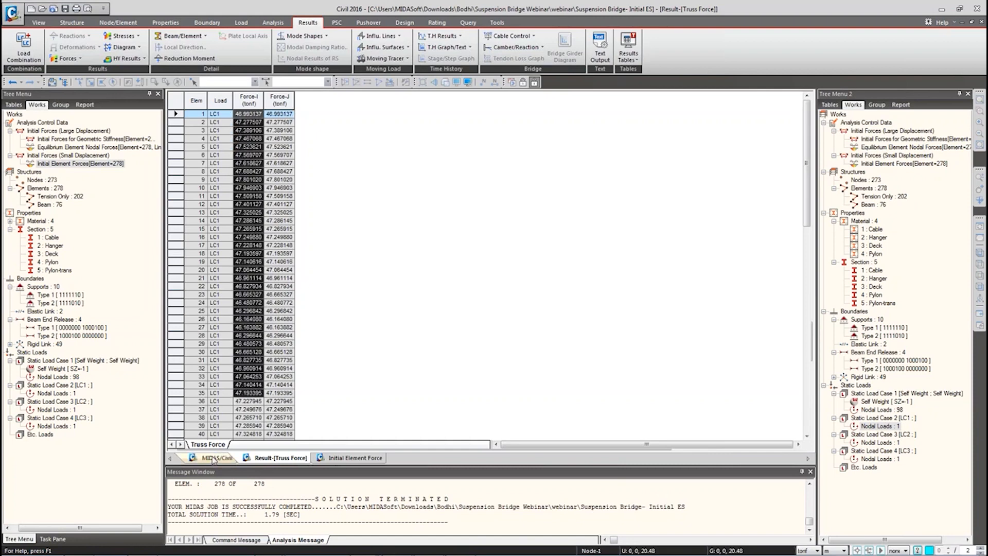
pyautogui.click(216, 456)
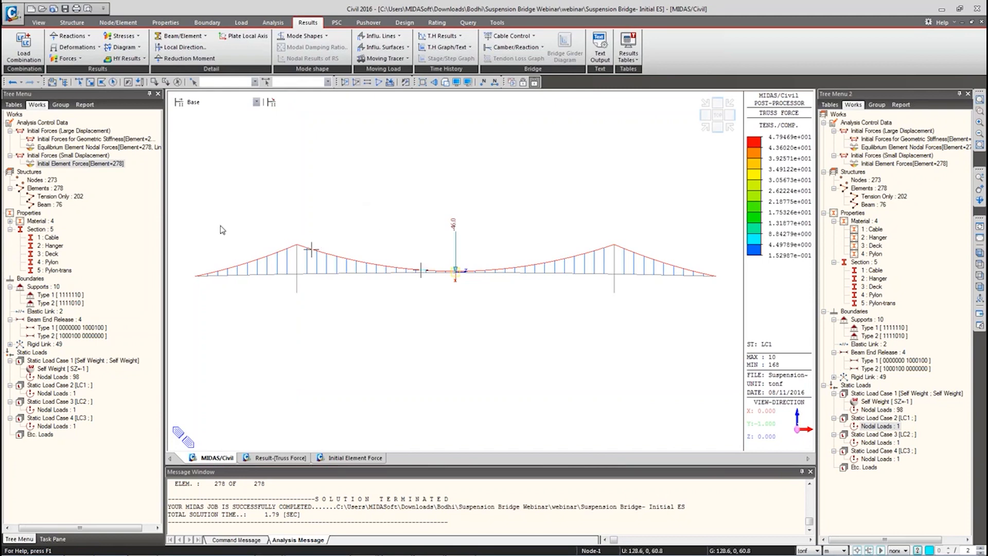
pyautogui.click(331, 457)
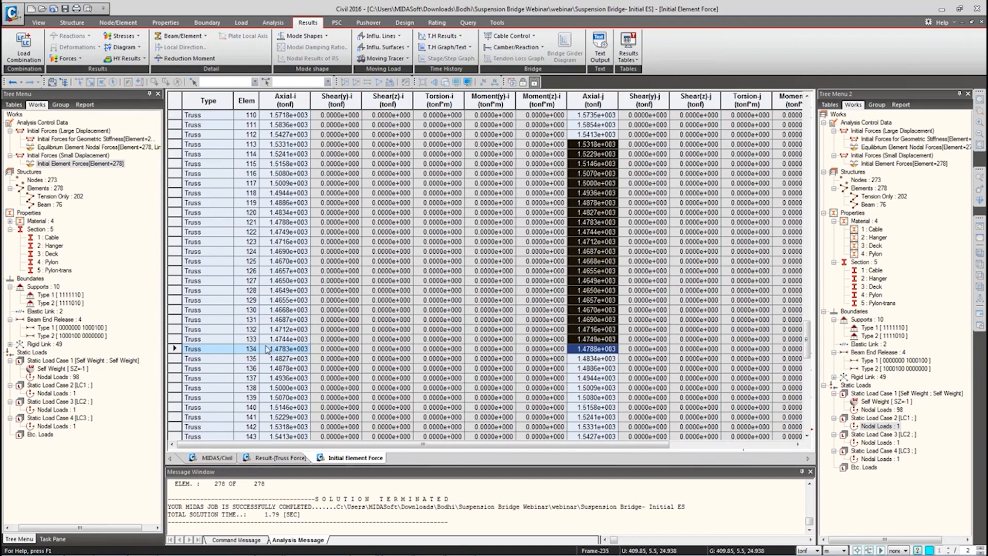
# Step: In Initial Forces Control Data, turn on Add Initial Force to element force using load case LC1
pyautogui.click(217, 458)
pyautogui.click(240, 24)
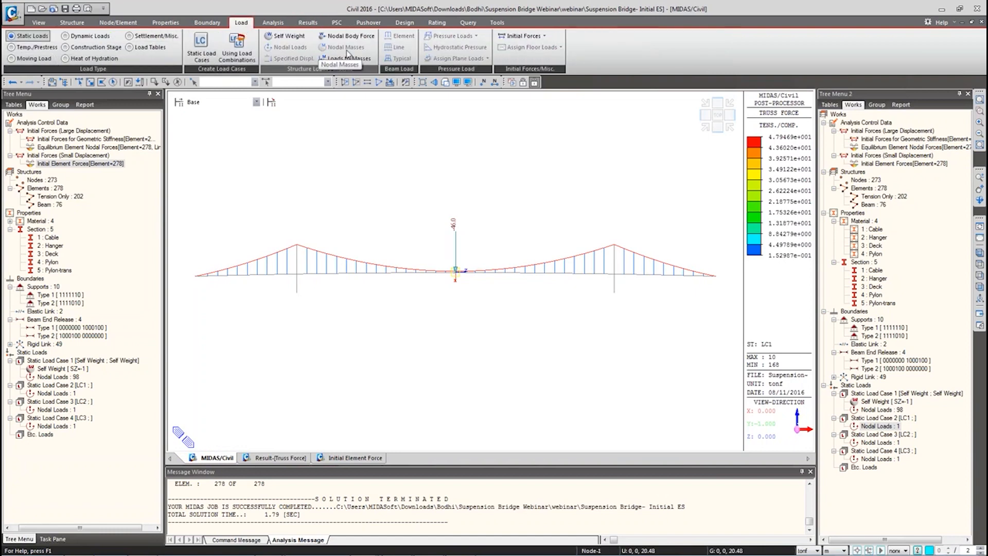
pyautogui.click(524, 36)
pyautogui.moveTo(553, 62)
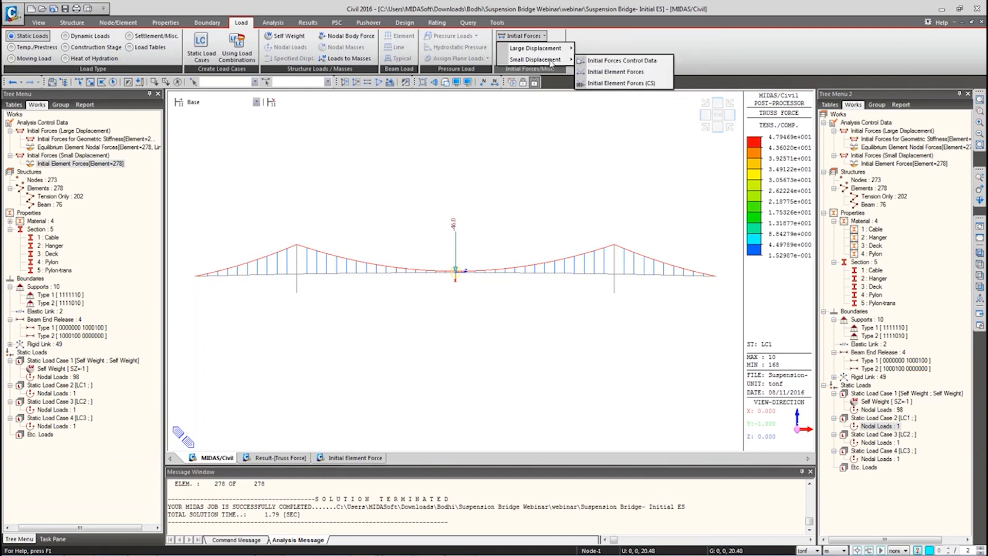
pyautogui.click(600, 62)
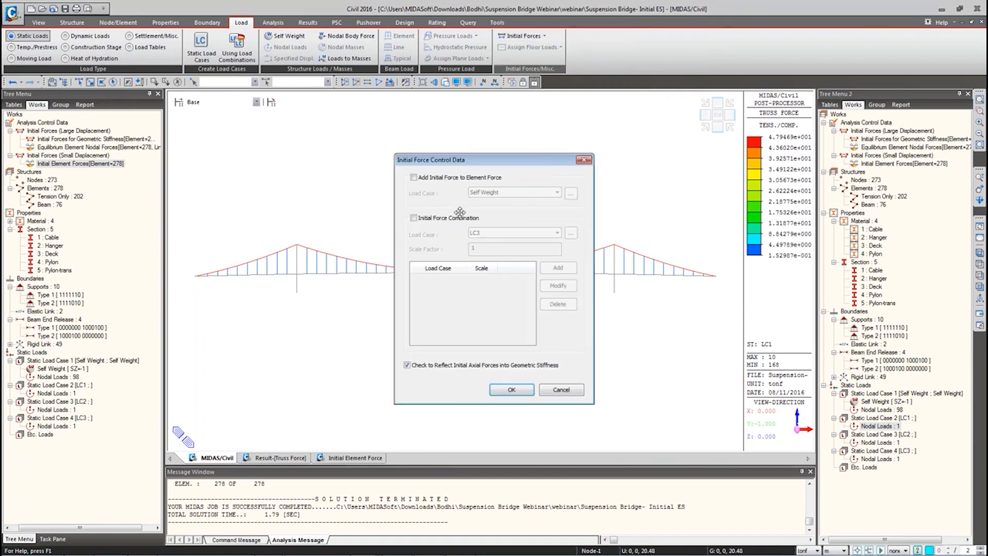
pyautogui.click(414, 178)
pyautogui.click(502, 193)
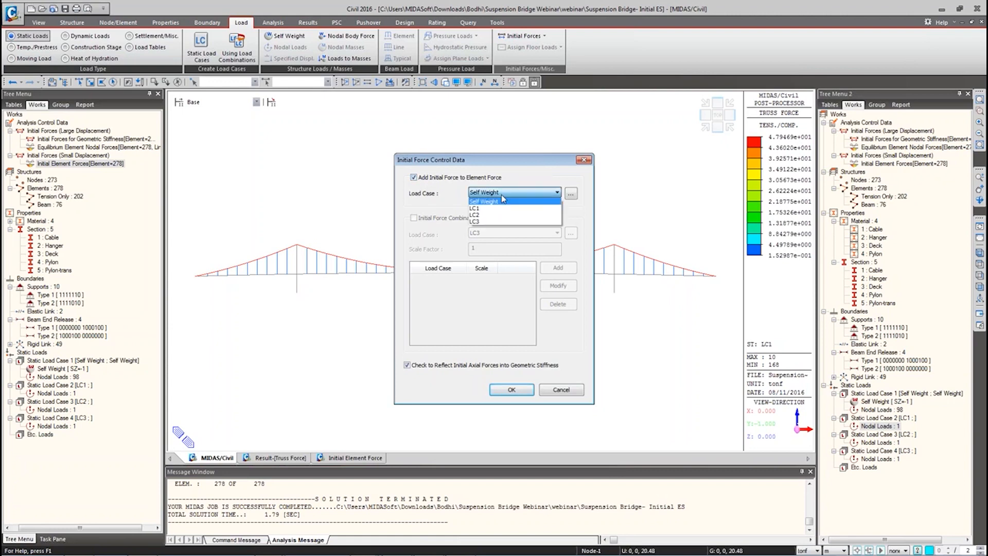
pyautogui.click(489, 208)
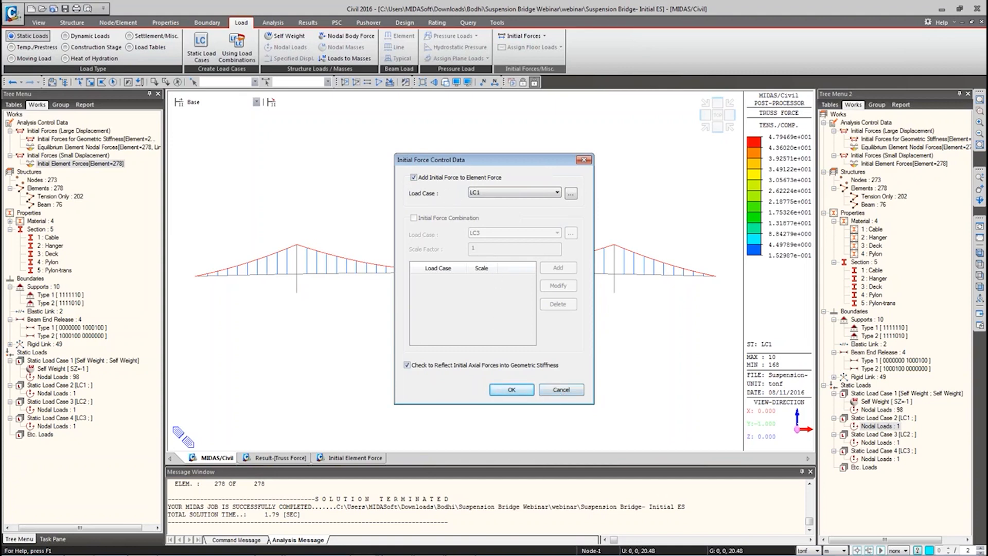
pyautogui.click(560, 390)
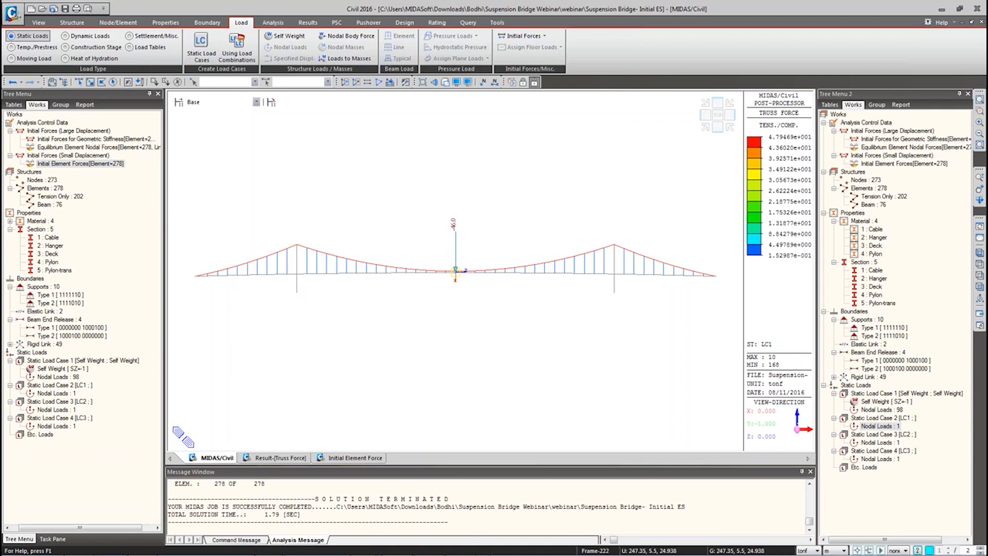
pyautogui.moveTo(422, 552)
pyautogui.moveTo(282, 549)
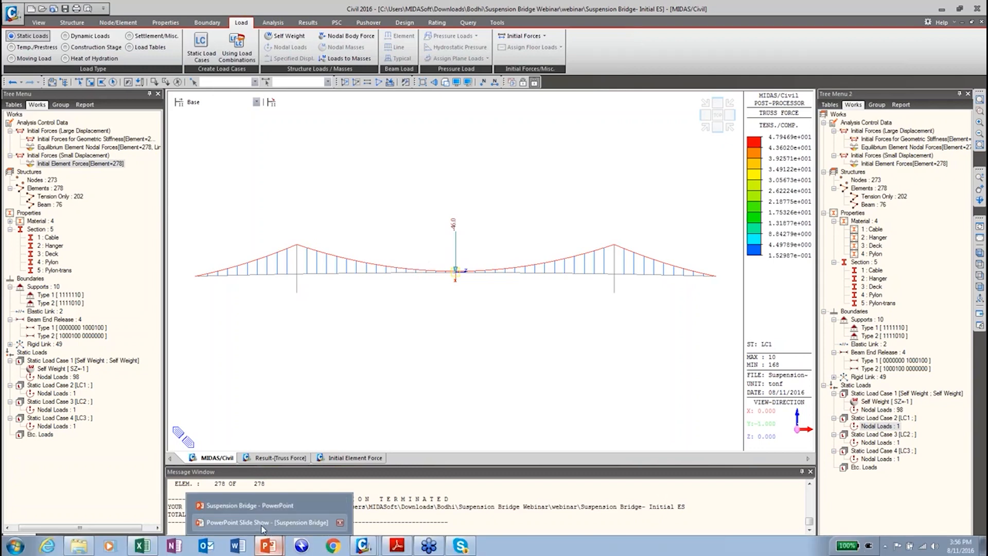
# Step: Advance the slide show two slides to Backward Construction Stage Analysis, then switch back to midas Civil
pyautogui.click(262, 523)
pyautogui.click(215, 479)
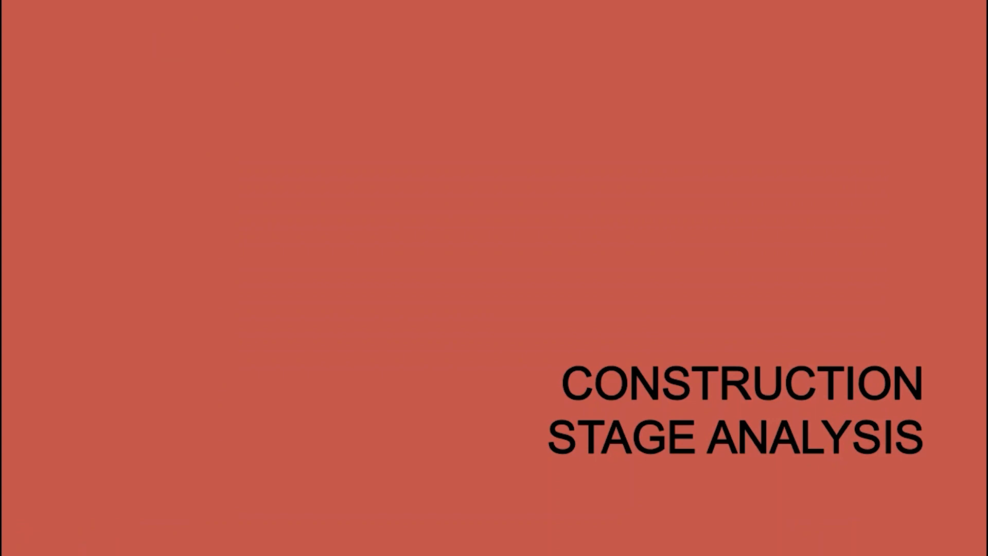
pyautogui.click(506, 370)
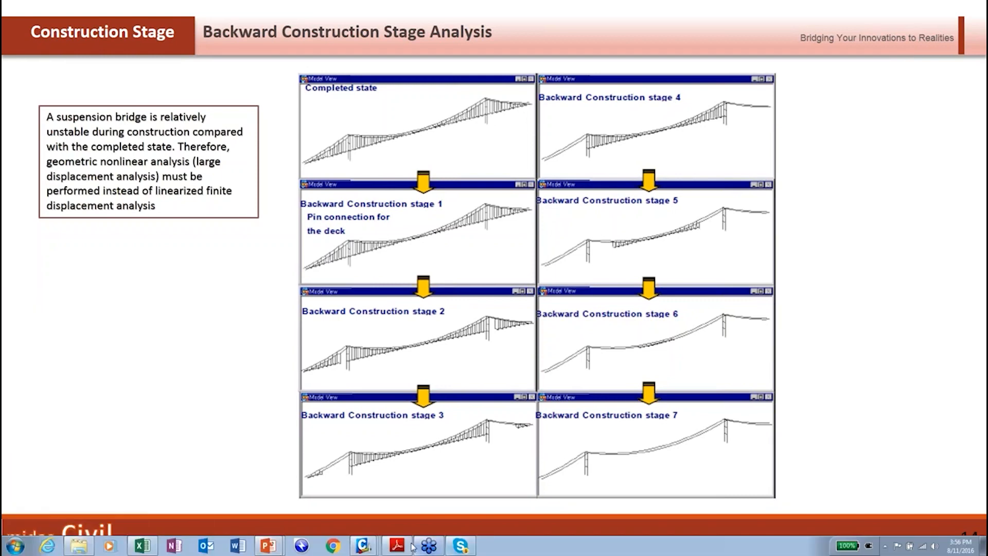
pyautogui.moveTo(361, 550)
pyautogui.click(355, 524)
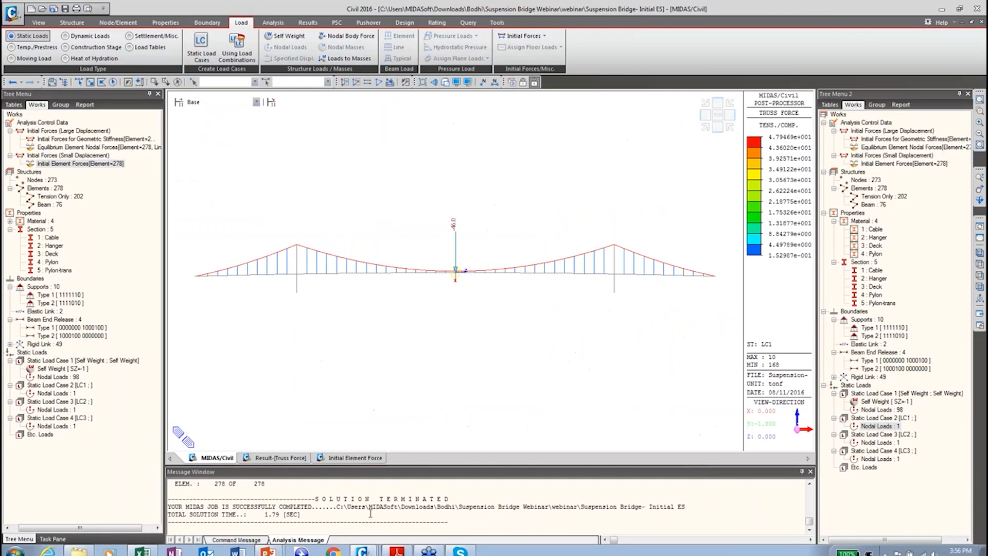
# Step: Show LC1's DZ deformed shape of the bridge with displacement values turned on
pyautogui.rightClick(318, 131)
pyautogui.moveTo(393, 150)
pyautogui.click(468, 156)
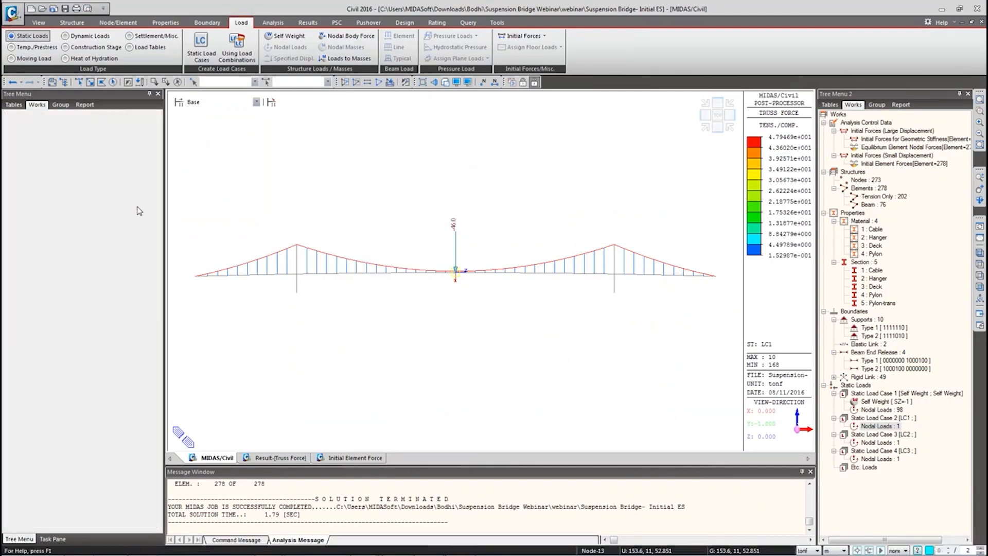
pyautogui.click(96, 398)
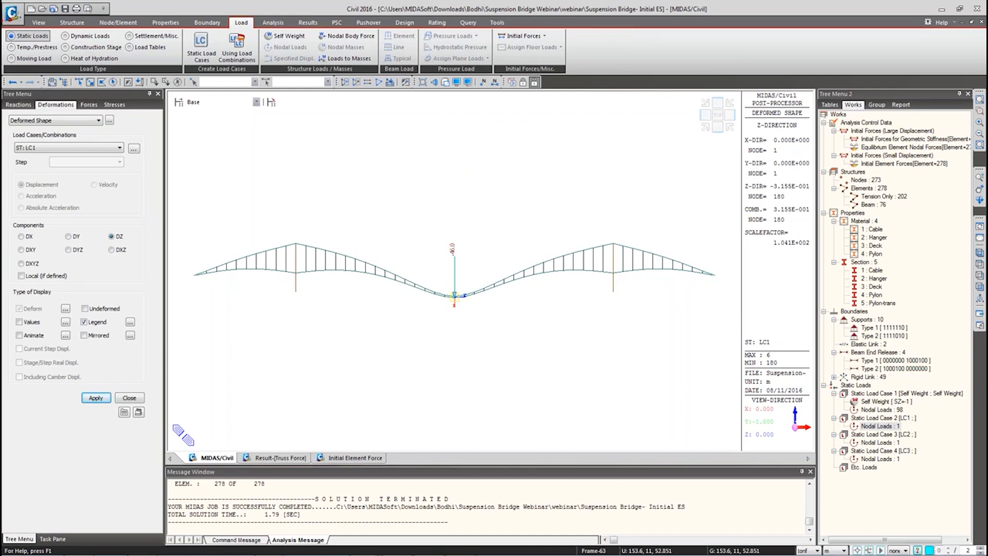
pyautogui.moveTo(735, 342); pyautogui.dragTo(796, 371)
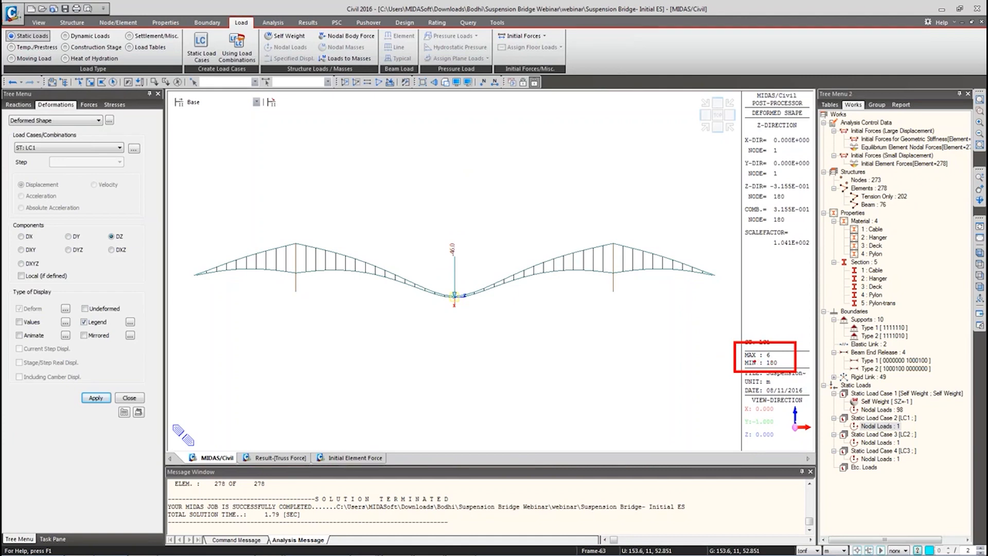
pyautogui.press('Escape')
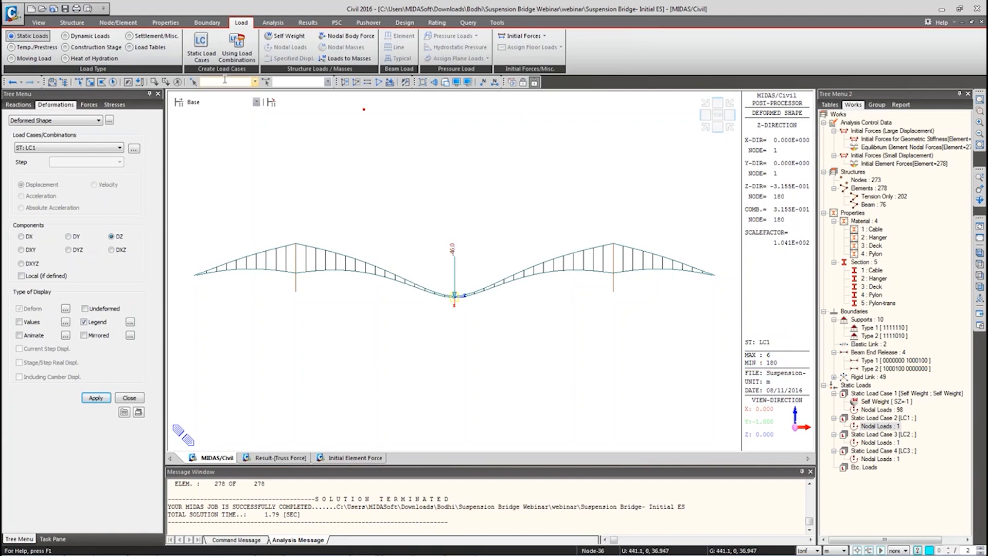
pyautogui.write('180')
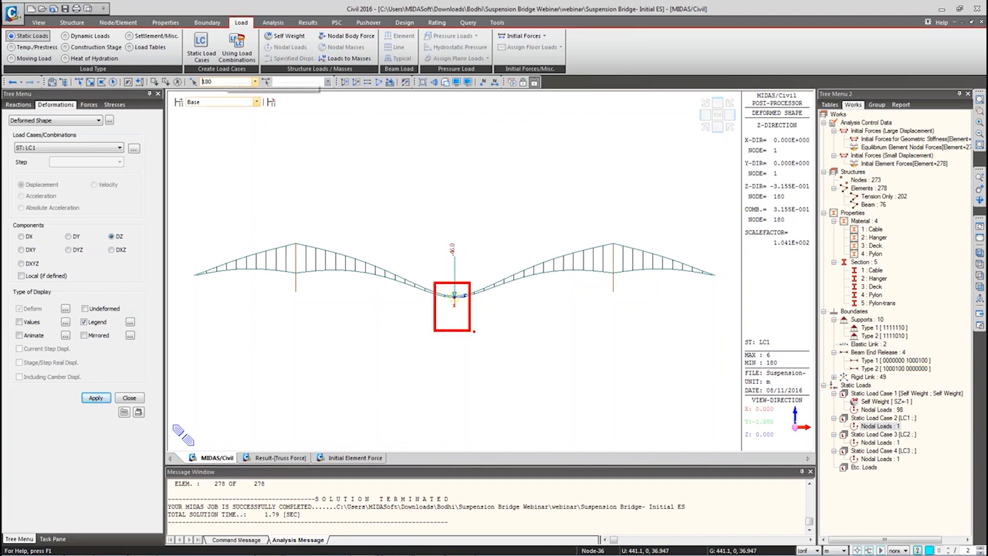
pyautogui.click(32, 325)
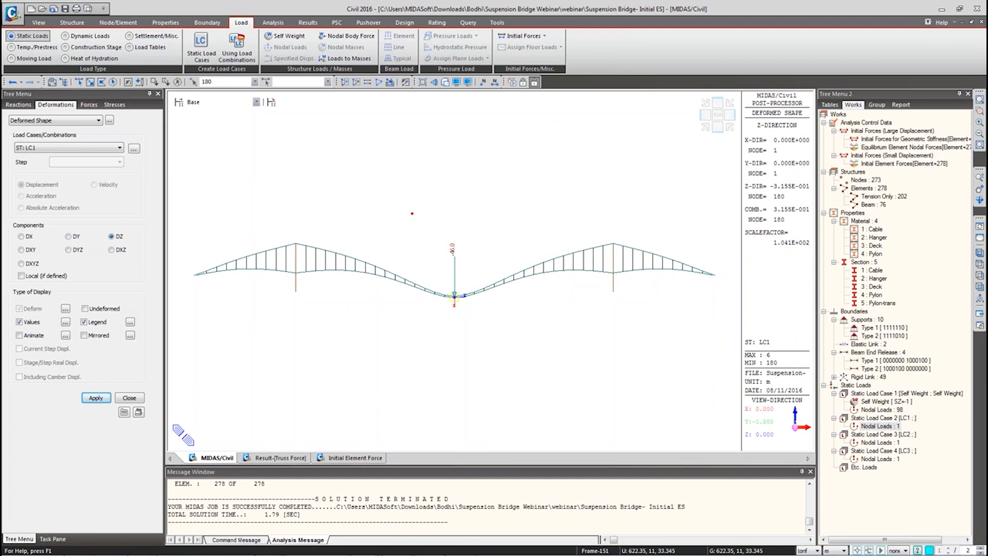
# Step: Bring the PowerPoint slide show back to the Backward Construction Stage Analysis slide
pyautogui.moveTo(424, 550)
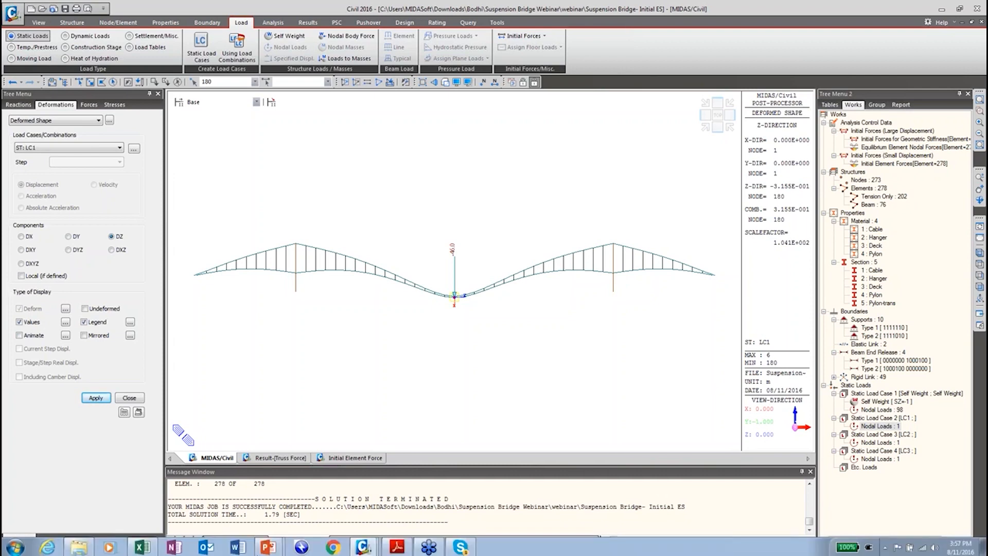
pyautogui.moveTo(269, 550)
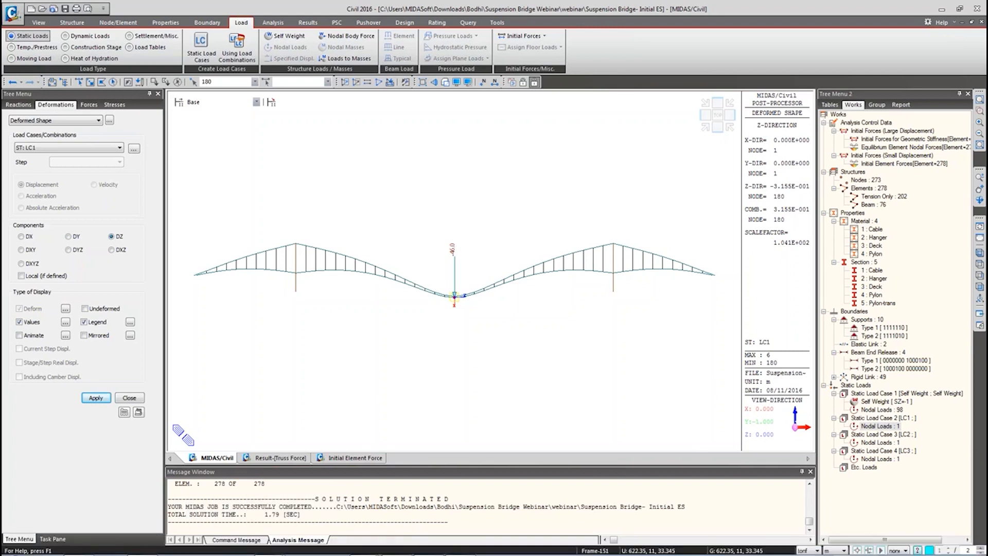
pyautogui.click(272, 543)
pyautogui.click(275, 529)
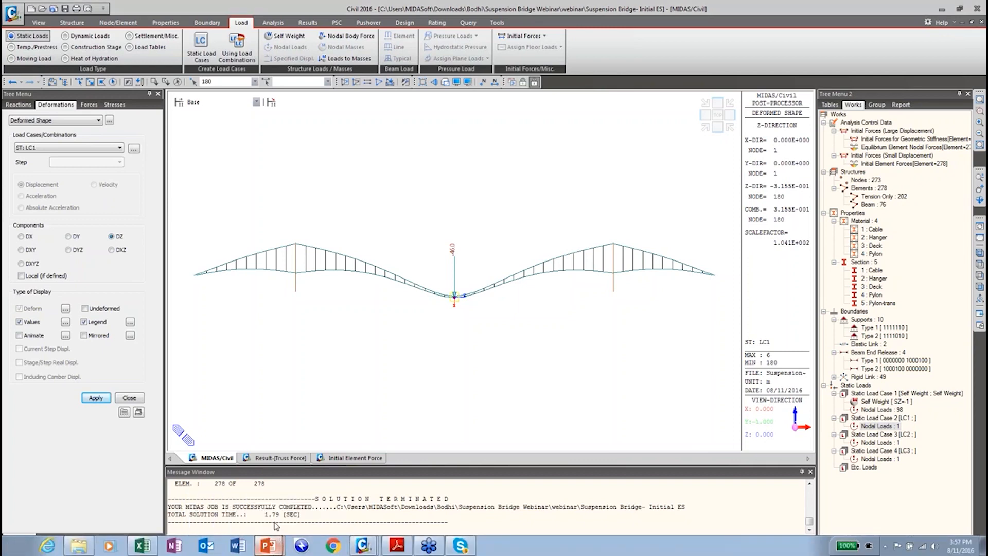
pyautogui.click(245, 369)
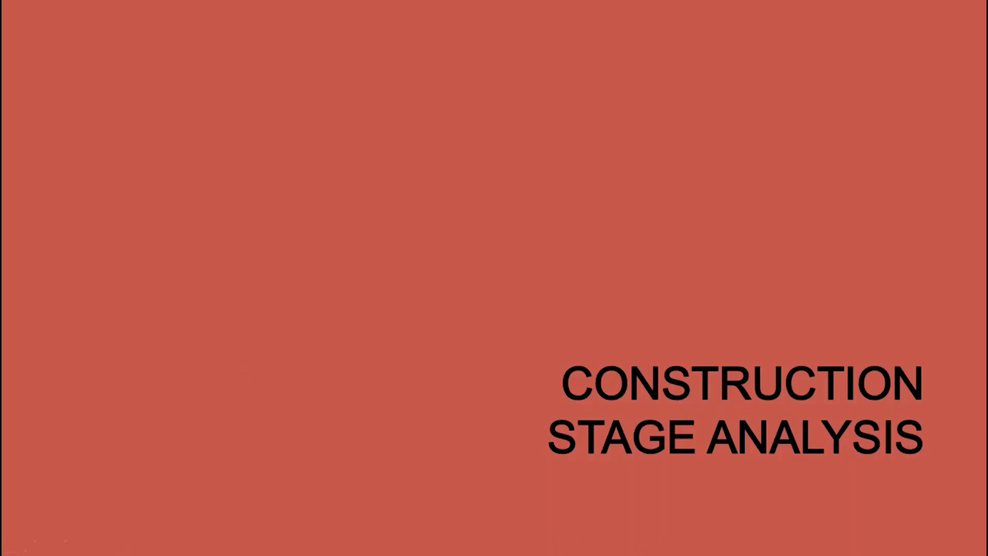
pyautogui.press('Left')
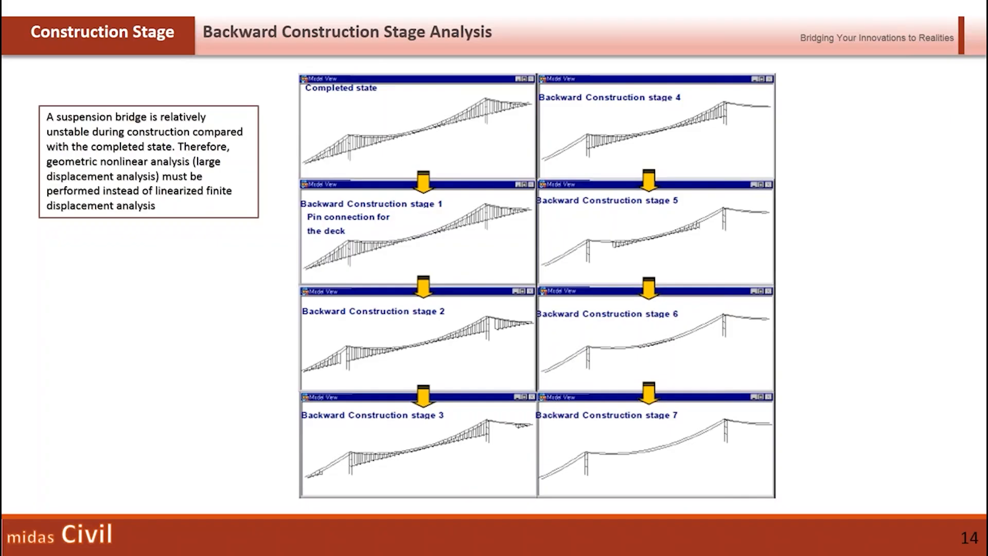
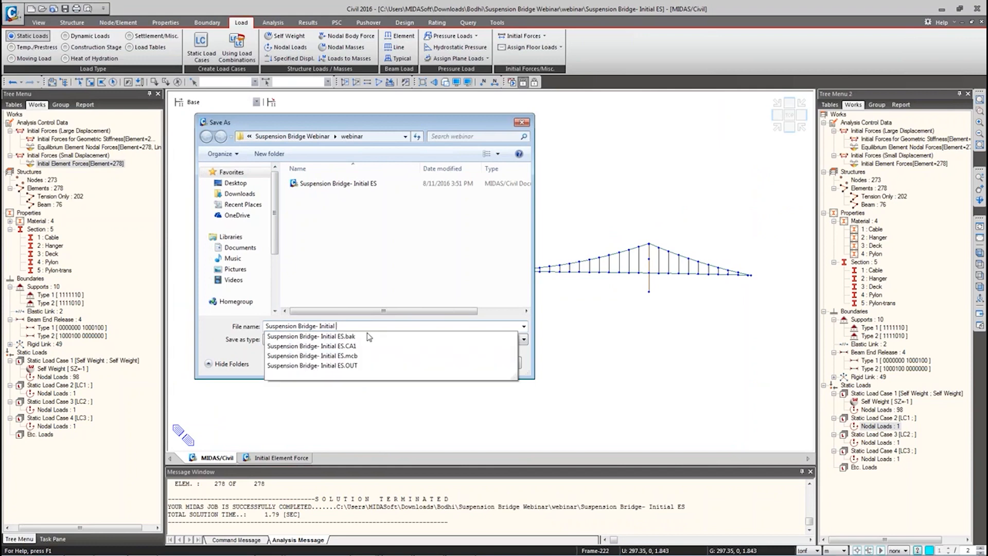
# Step: Save the bridge model as 'Suspension Bridge- CS' in the webinar folder
pyautogui.write('CS')
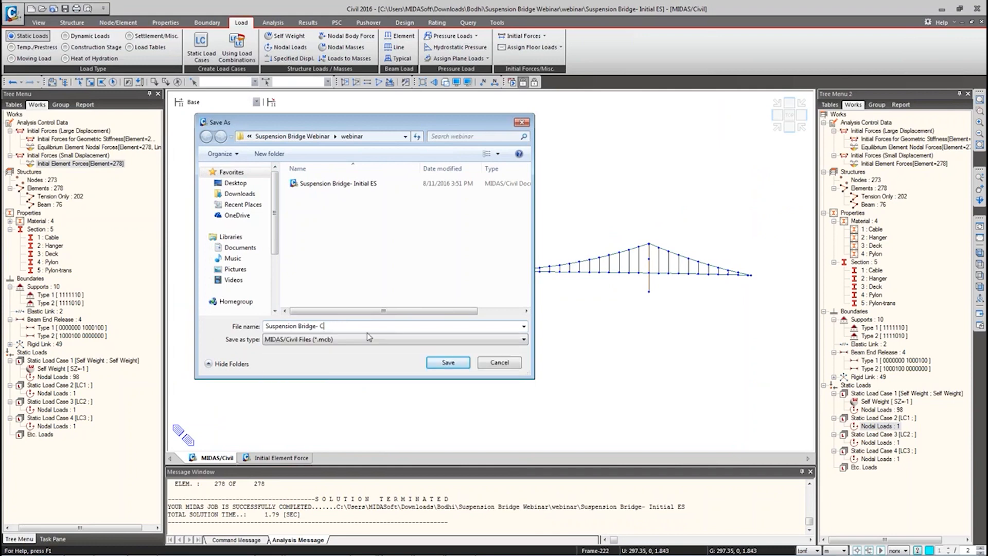
pyautogui.click(439, 366)
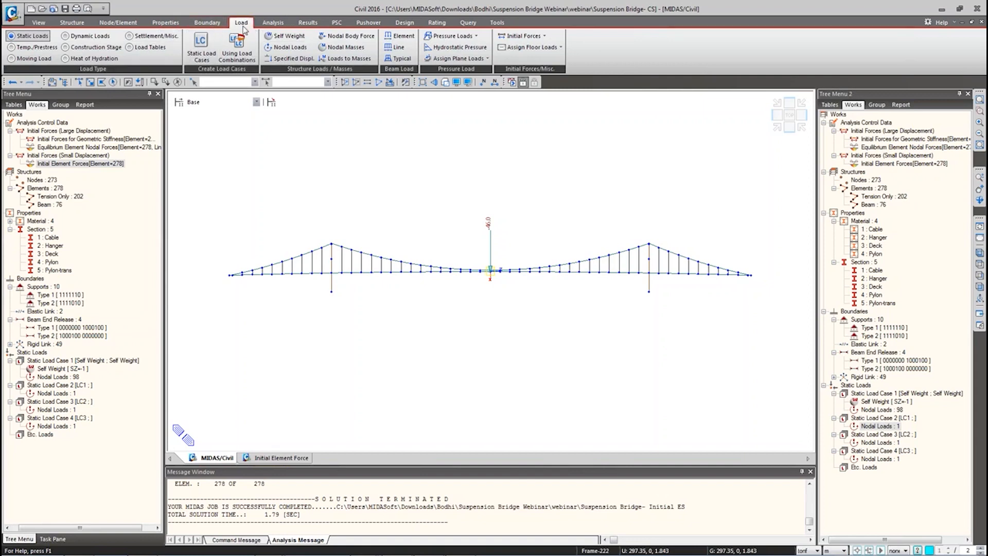
# Step: Open Define Construction Stage from the Load tab's Construction Stage tools and choose Add
pyautogui.click(95, 47)
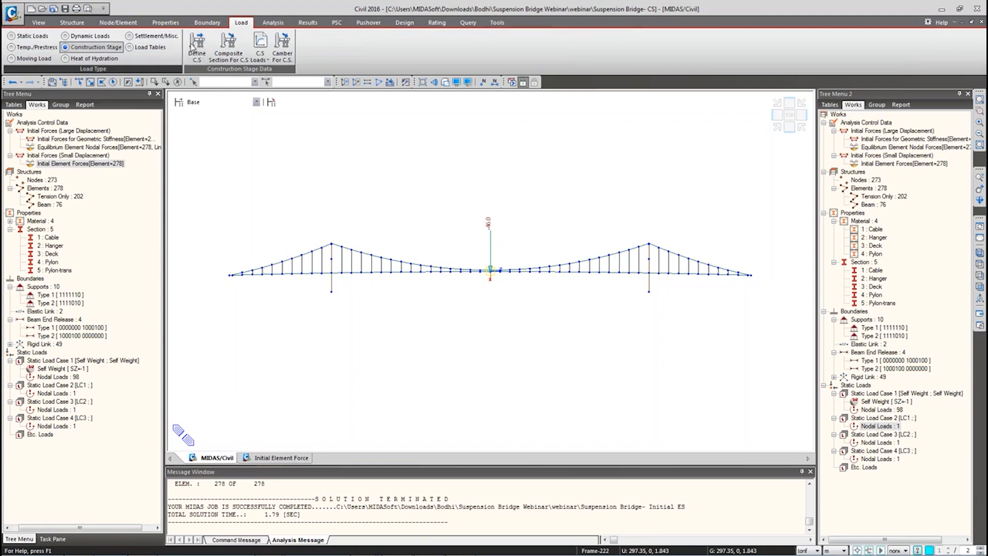
pyautogui.click(196, 48)
pyautogui.moveTo(448, 204); pyautogui.dragTo(415, 170)
pyautogui.click(586, 170)
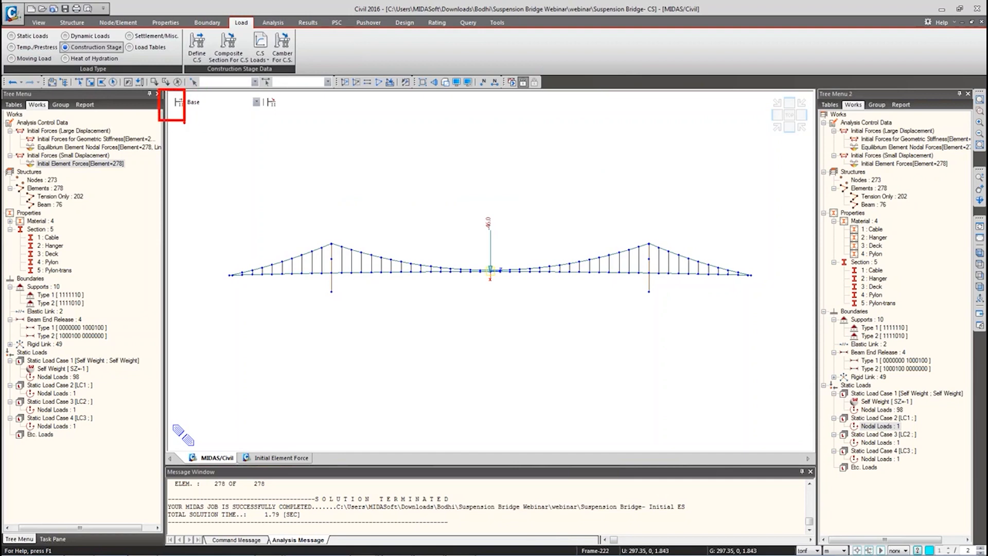
pyautogui.click(179, 102)
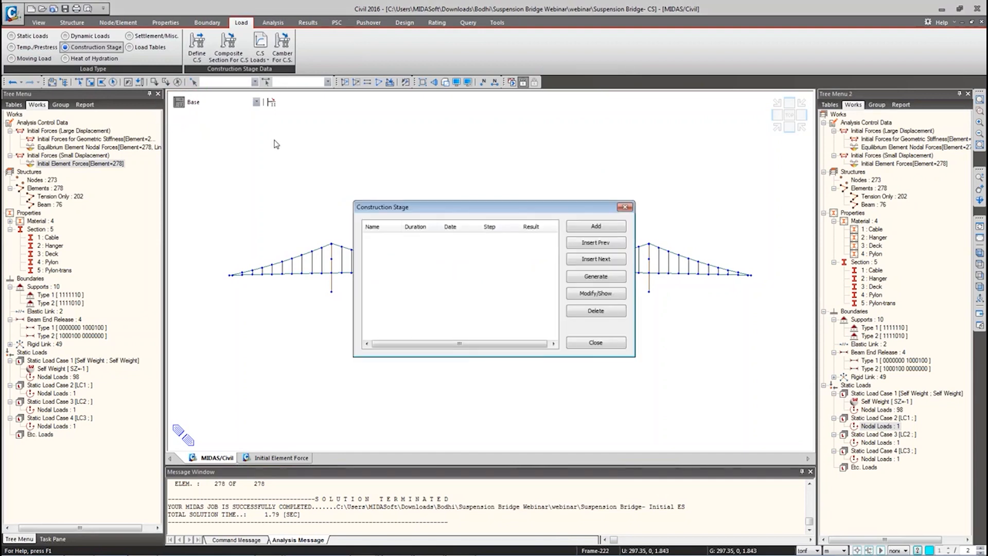
pyautogui.moveTo(411, 208); pyautogui.dragTo(305, 150)
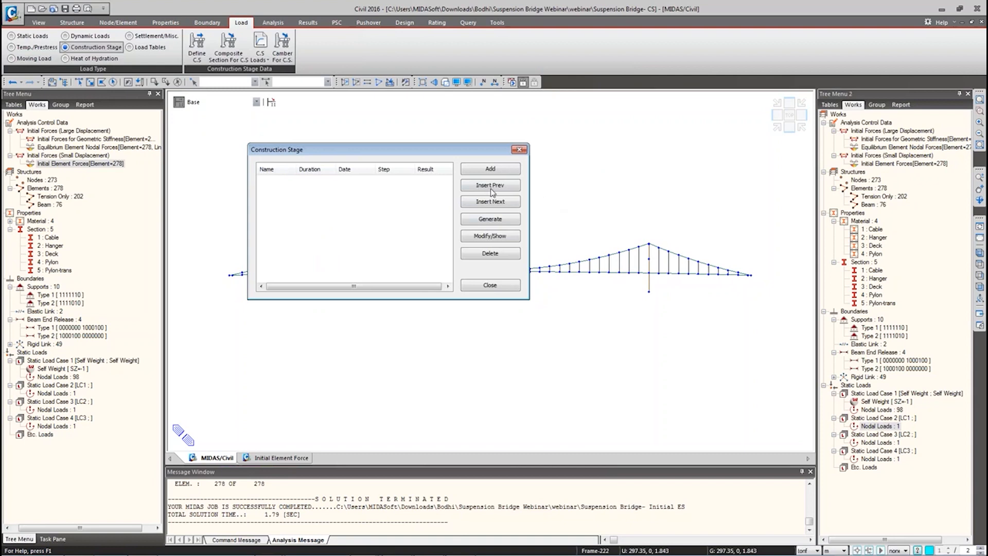
pyautogui.click(486, 169)
pyautogui.moveTo(337, 49); pyautogui.dragTo(505, 85)
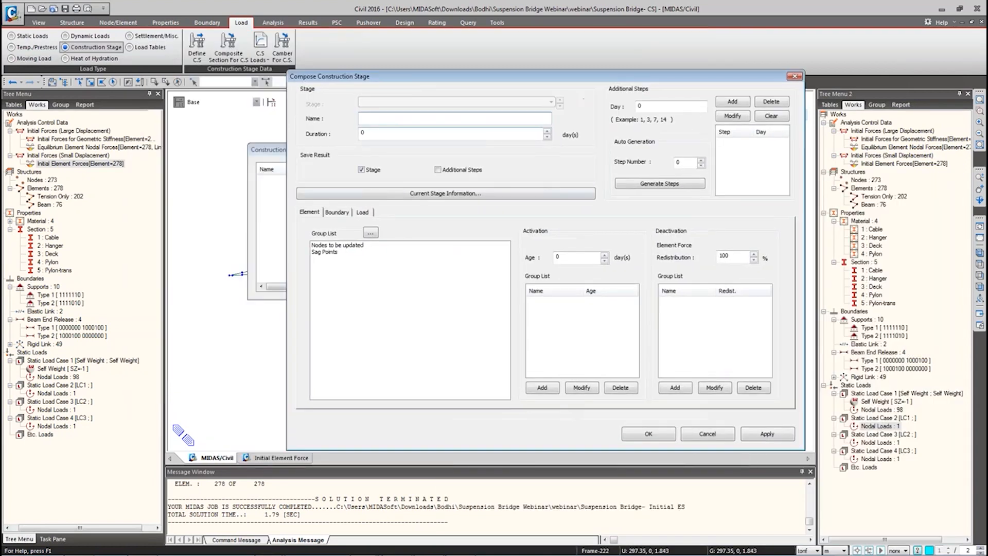
# Step: In Generate Construction Stages, set the stage name CS with suffix 0to7
pyautogui.click(796, 77)
pyautogui.click(490, 219)
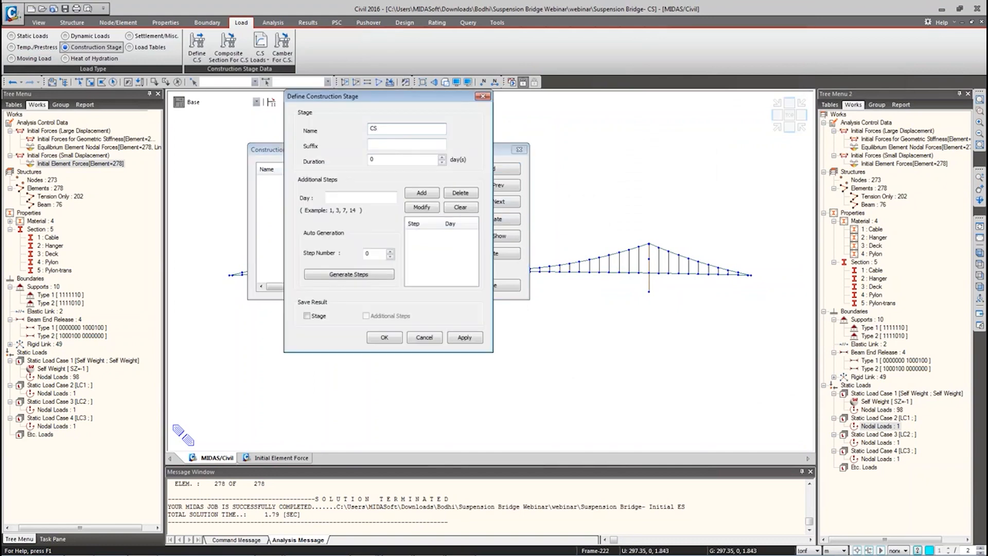
pyautogui.click(371, 144)
pyautogui.write('0to7')
pyautogui.press('Tab')
pyautogui.keyDown('ctrl'); pyautogui.moveTo(280, 150); pyautogui.dragTo(517, 180); pyautogui.keyUp('ctrl')
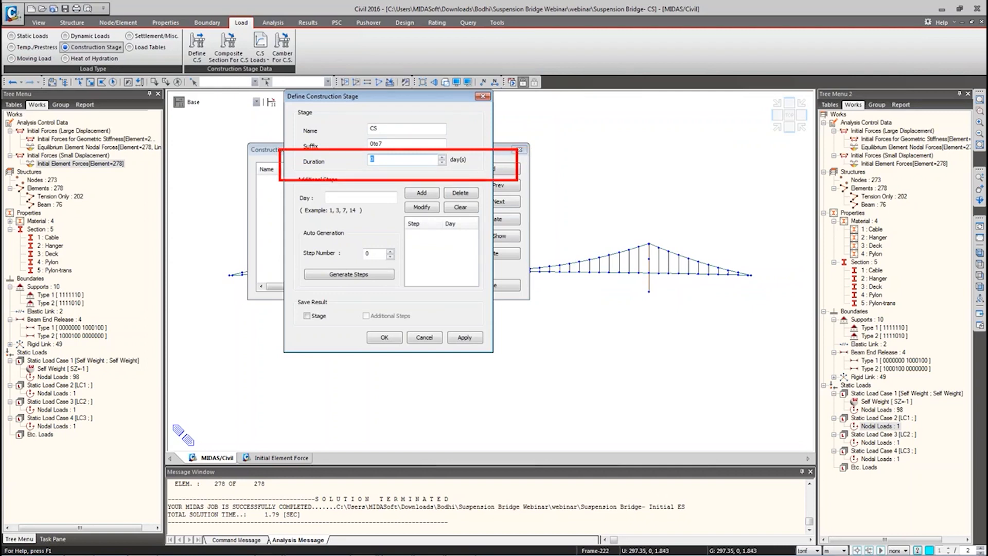
pyautogui.write('ttime dependent')
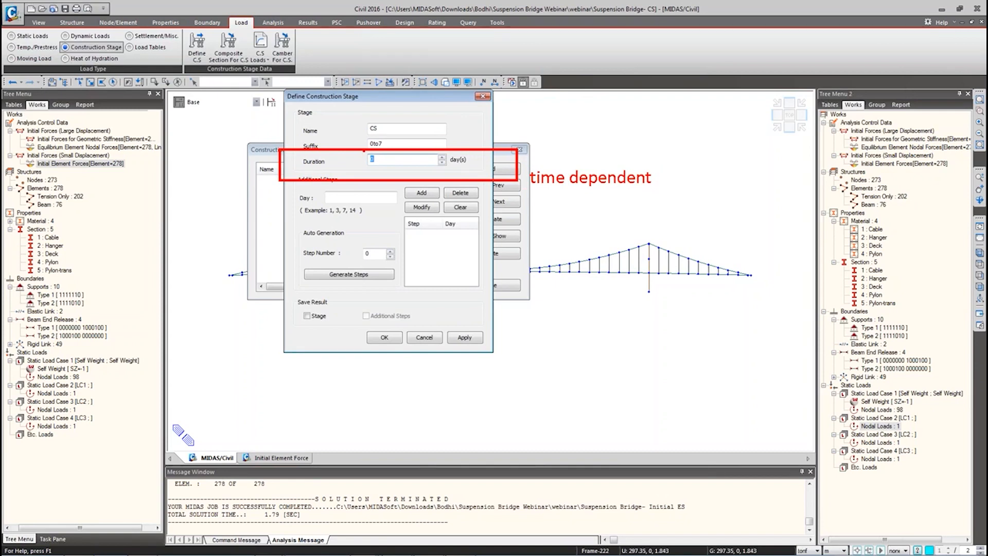
pyautogui.press('Escape')
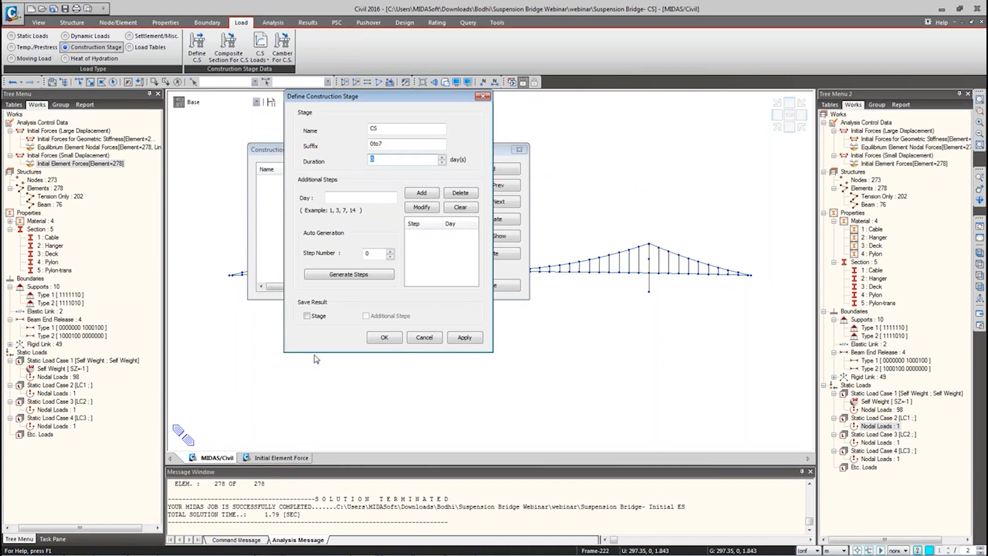
# Step: Save results for every stage, generate CS0–CS7, and close the stage list
pyautogui.click(309, 316)
pyautogui.moveTo(291, 309)
pyautogui.mouseDown()
pyautogui.moveTo(330, 327)
pyautogui.moveTo(317, 324)
pyautogui.moveTo(435, 331)
pyautogui.moveTo(409, 319)
pyautogui.moveTo(434, 330)
pyautogui.mouseUp()
pyautogui.click(385, 338)
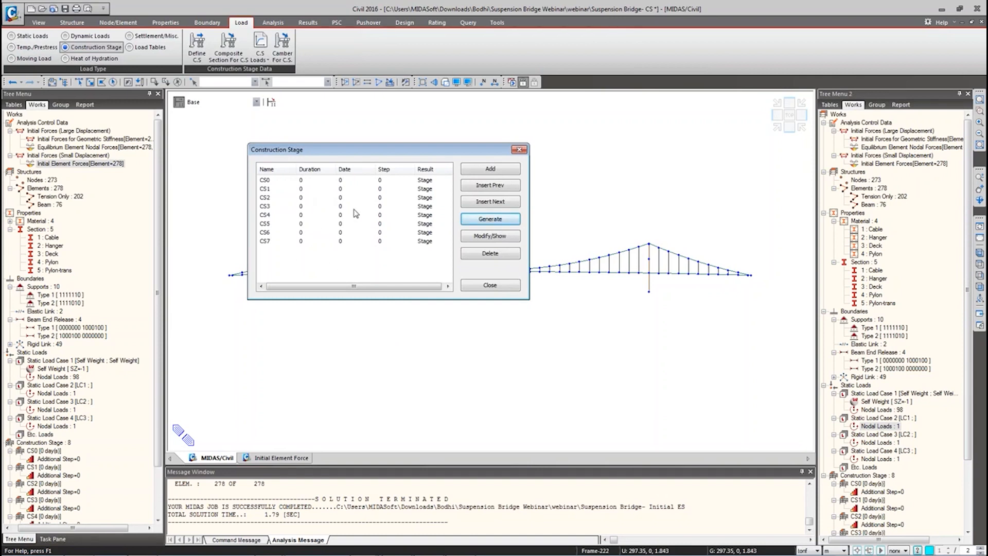
pyautogui.click(481, 287)
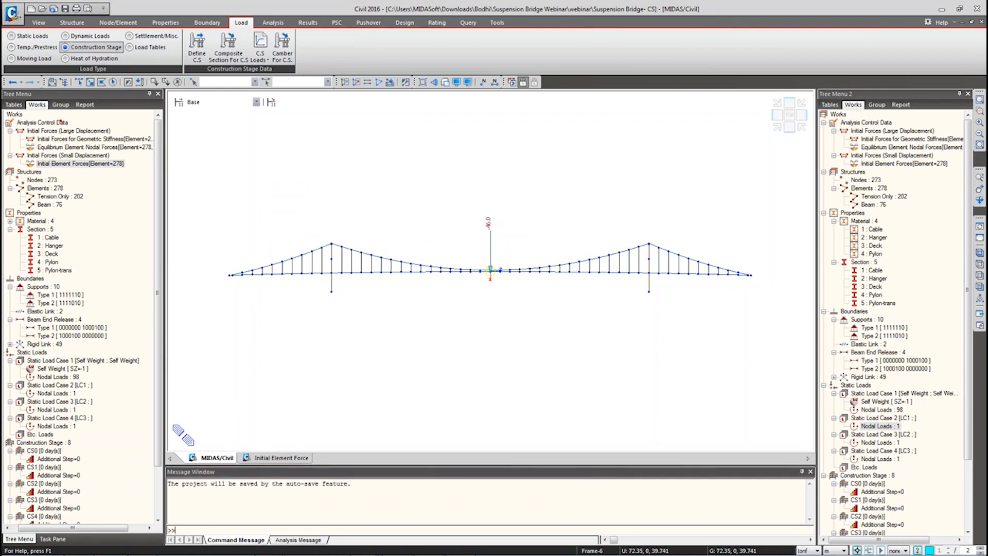
# Step: Start a new structure group from the Group tree's Structure Group options
pyautogui.click(61, 105)
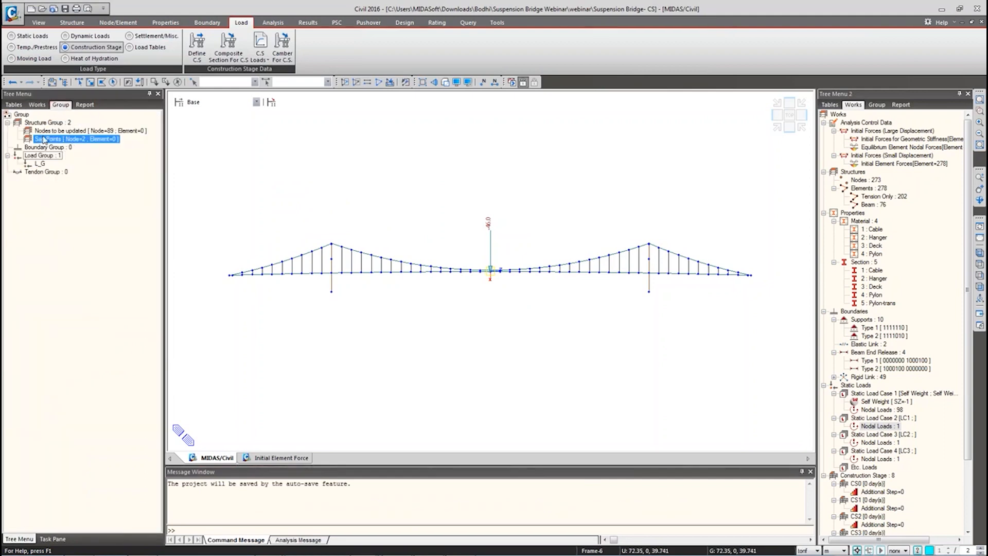
pyautogui.rightClick(39, 129)
pyautogui.rightClick(36, 124)
pyautogui.click(61, 141)
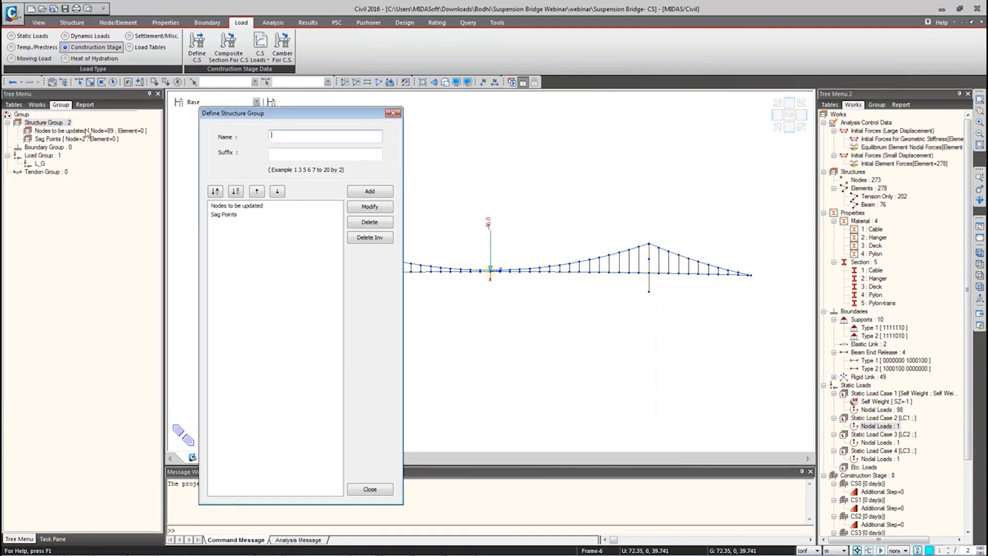
pyautogui.click(393, 113)
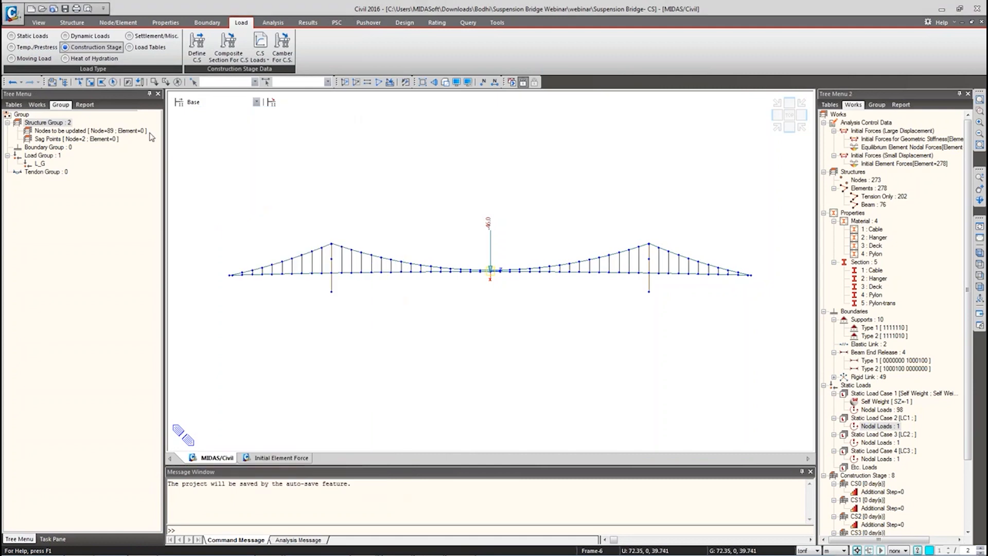
pyautogui.rightClick(77, 124)
pyautogui.click(98, 140)
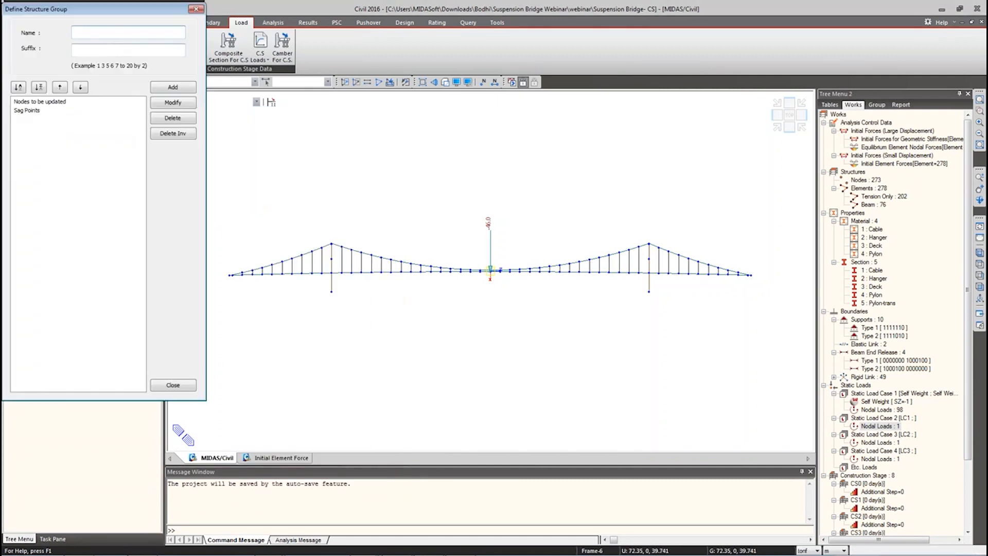
# Step: Add structure groups named SG with suffix 0,2to7, then close the dialog
pyautogui.write('SG')
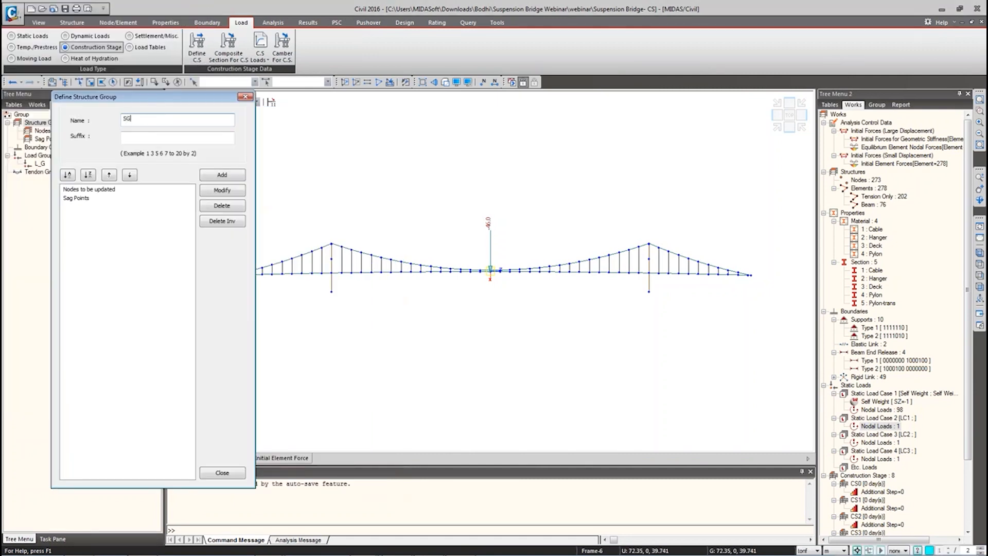
pyautogui.press('Tab')
pyautogui.write('0')
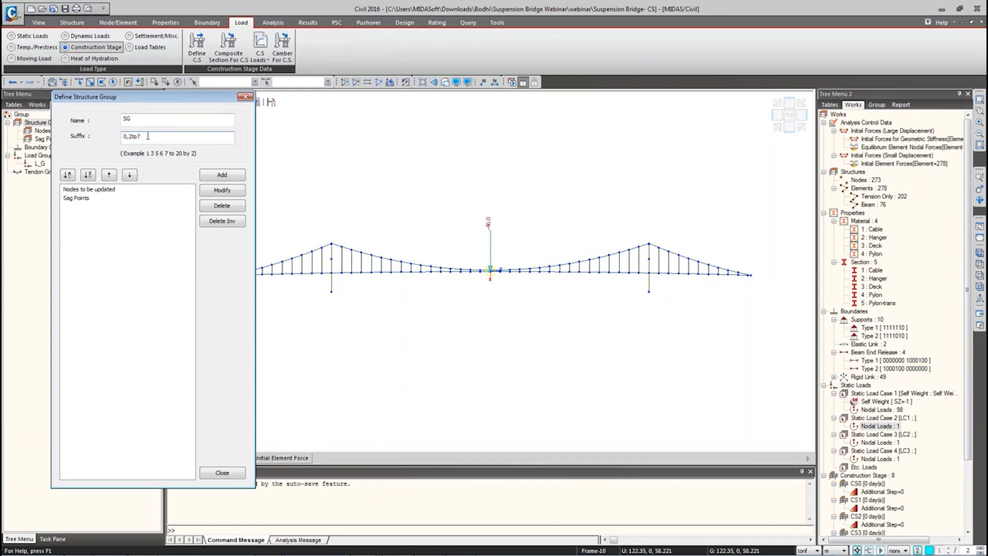
pyautogui.click(221, 175)
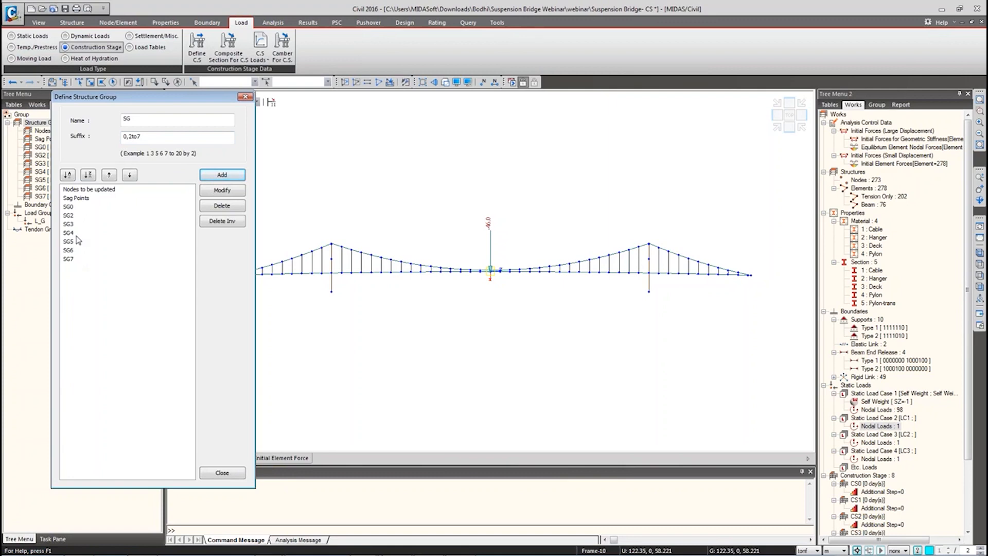
pyautogui.moveTo(61, 200)
pyautogui.keyDown('ctrl'); pyautogui.mouseDown()
pyautogui.moveTo(76, 211)
pyautogui.moveTo(104, 192)
pyautogui.mouseUp(); pyautogui.keyUp('ctrl')
pyautogui.write('CS0')
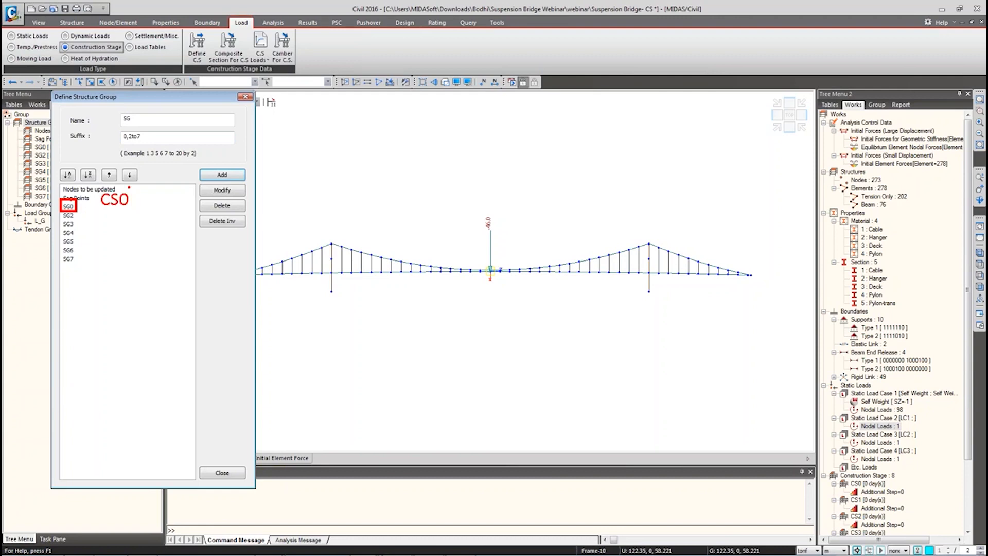
pyautogui.press('Escape')
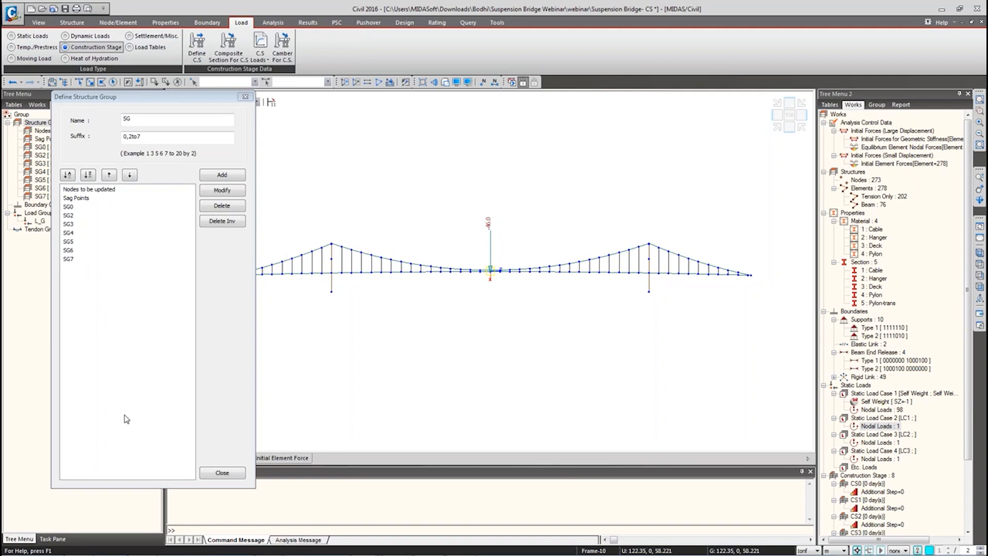
pyautogui.click(218, 473)
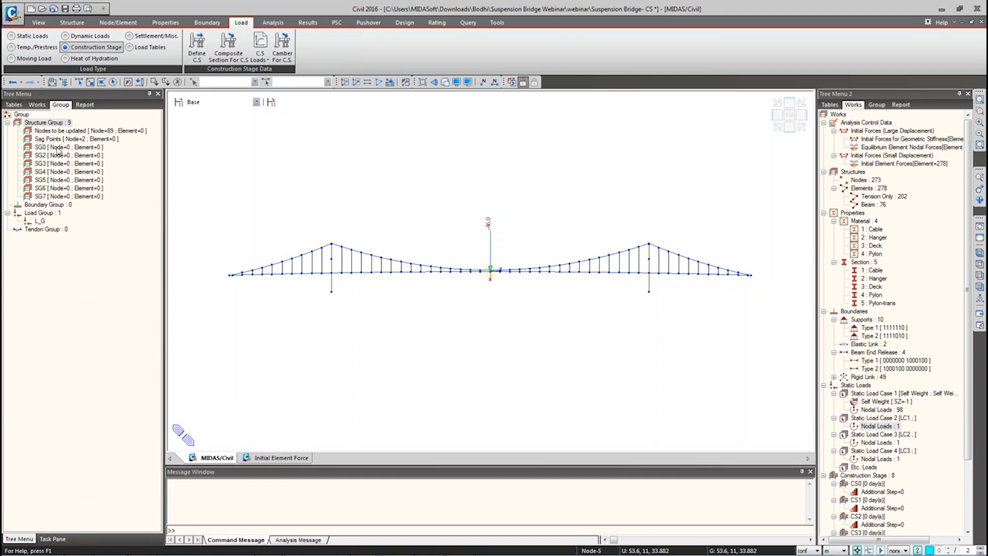
# Step: Assign every node and element of the bridge to structure group SG0
pyautogui.click(112, 82)
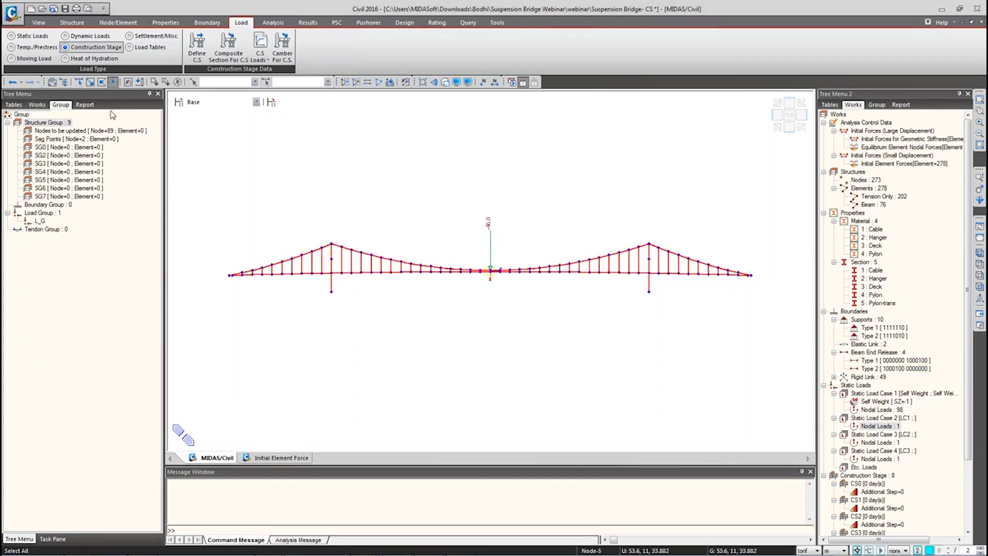
pyautogui.click(68, 148)
pyautogui.moveTo(57, 150); pyautogui.dragTo(309, 161)
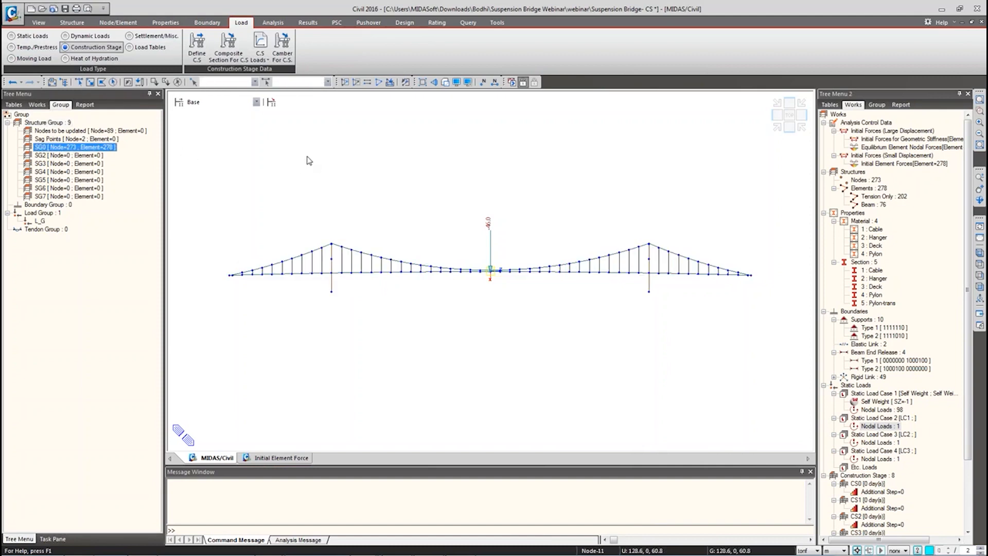
# Step: Assign the hangers and deck pieces beside both pylons to SG2, then make SG2 inactive
pyautogui.click(81, 157)
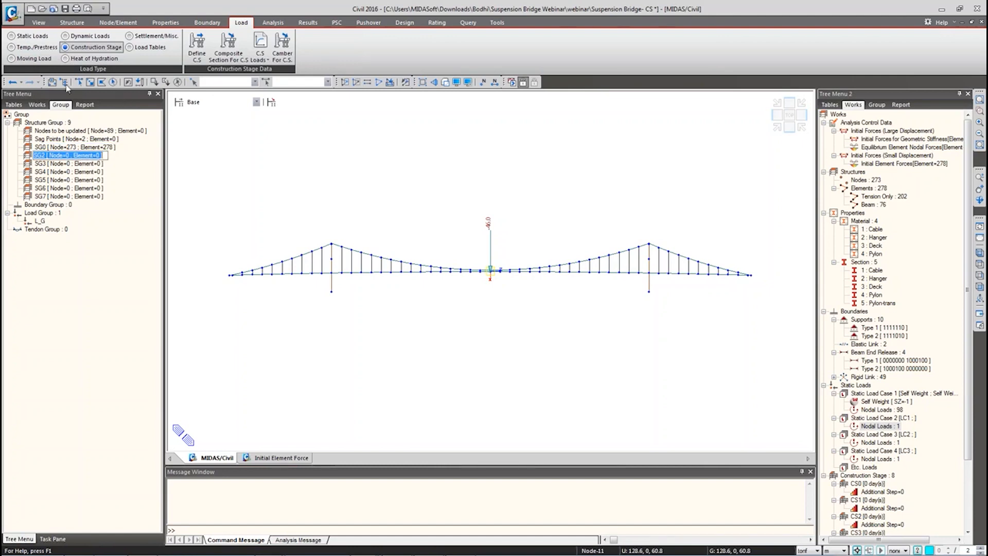
pyautogui.click(97, 186)
pyautogui.click(80, 155)
pyautogui.click(79, 82)
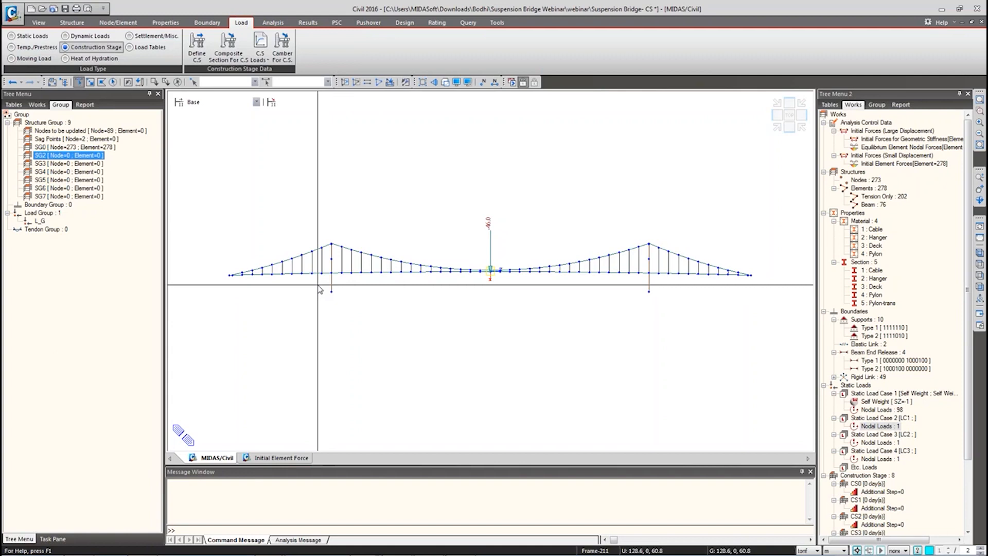
pyautogui.moveTo(328, 277)
pyautogui.mouseDown()
pyautogui.moveTo(315, 277)
pyautogui.moveTo(314, 264)
pyautogui.mouseUp()
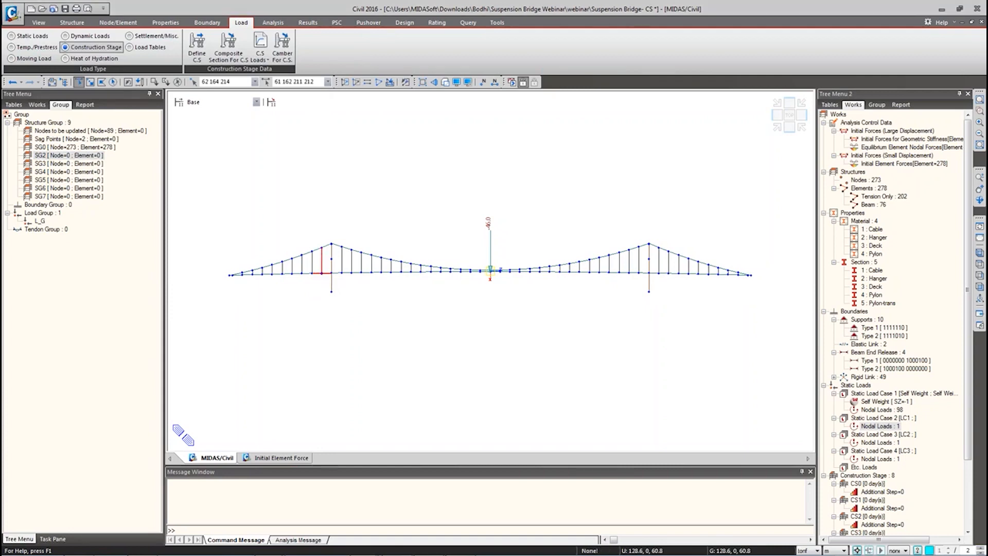
pyautogui.click(654, 270)
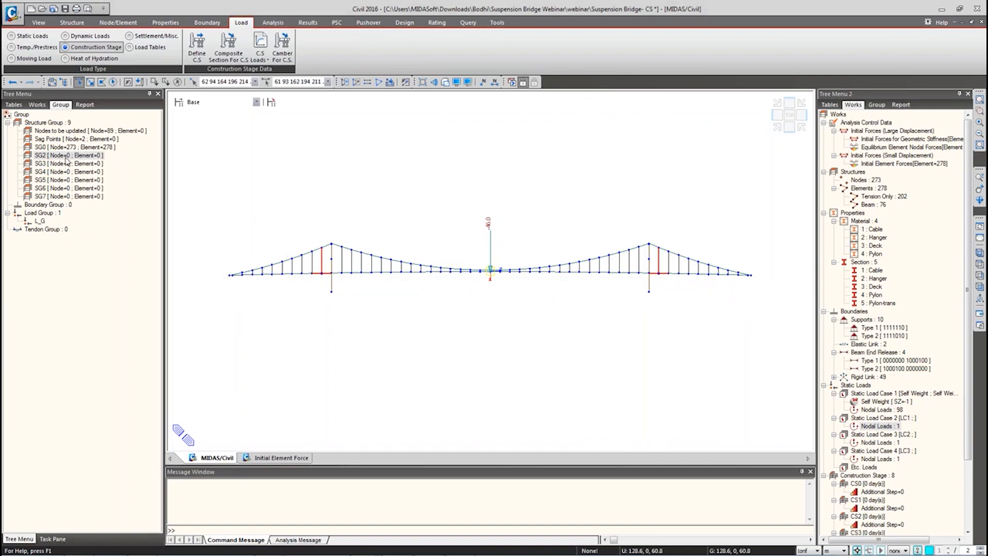
pyautogui.moveTo(65, 157); pyautogui.dragTo(422, 197)
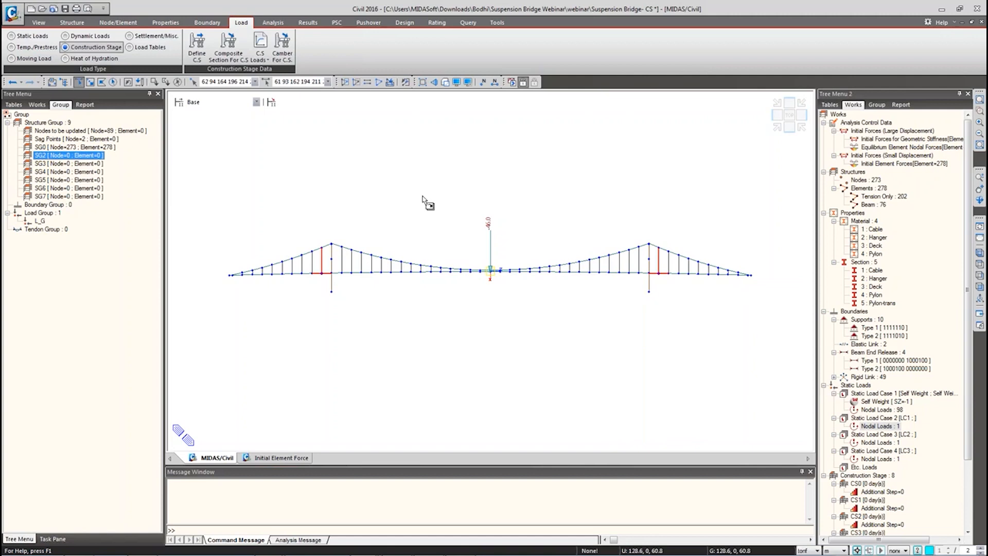
pyautogui.moveTo(423, 198); pyautogui.dragTo(423, 197)
pyautogui.rightClick(65, 158)
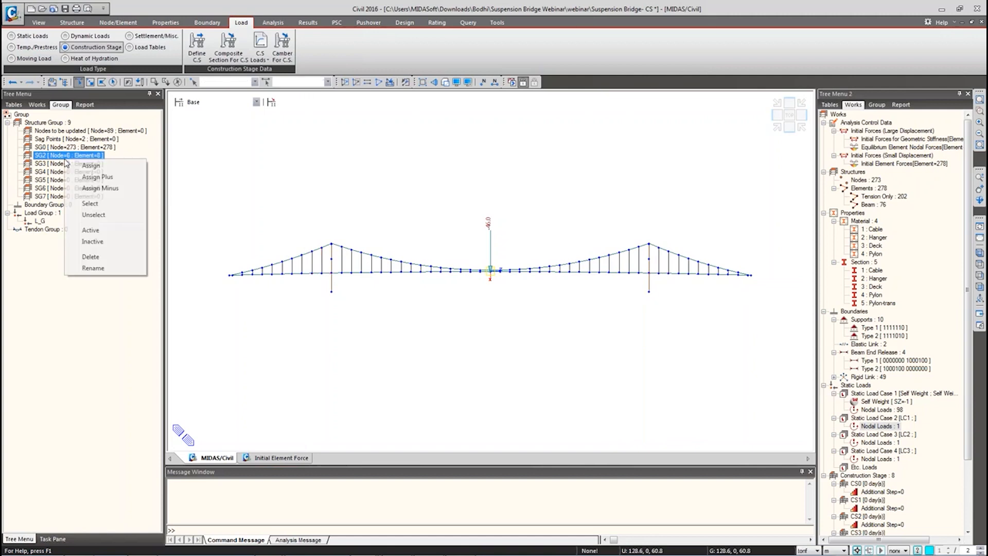
pyautogui.click(92, 242)
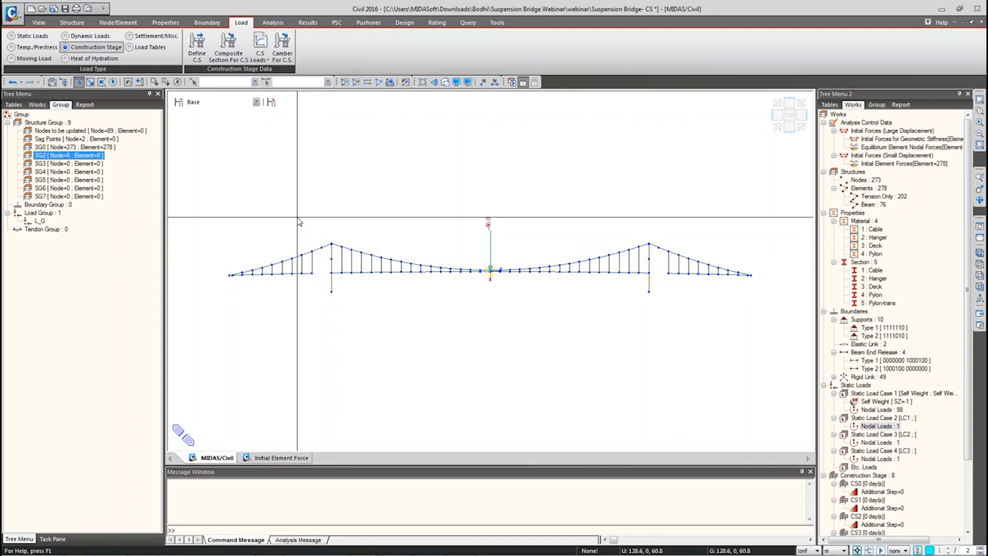
# Step: Open the Suspension Bridge Construction Stage Completed project, saving changes to Suspension Bridge- CS
pyautogui.moveTo(303, 551)
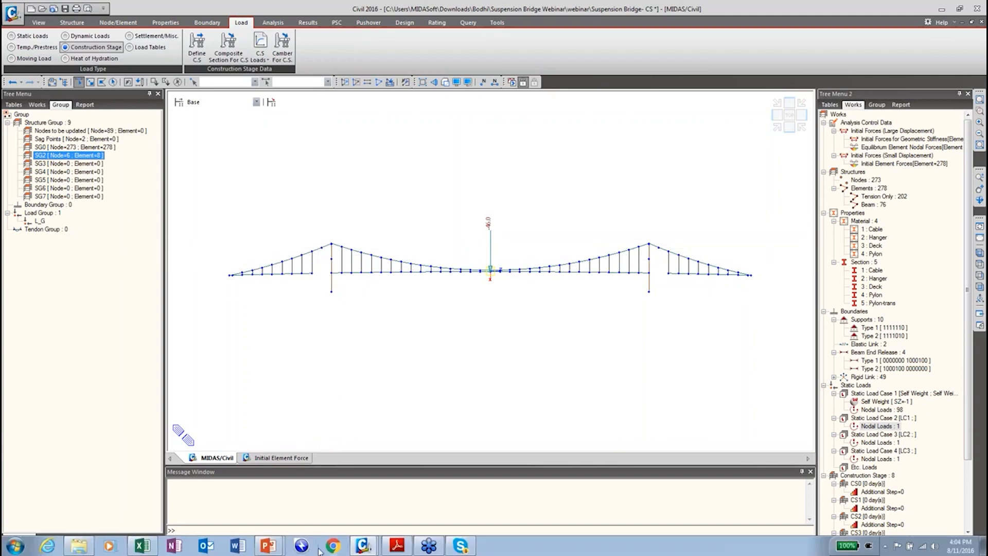
pyautogui.click(363, 547)
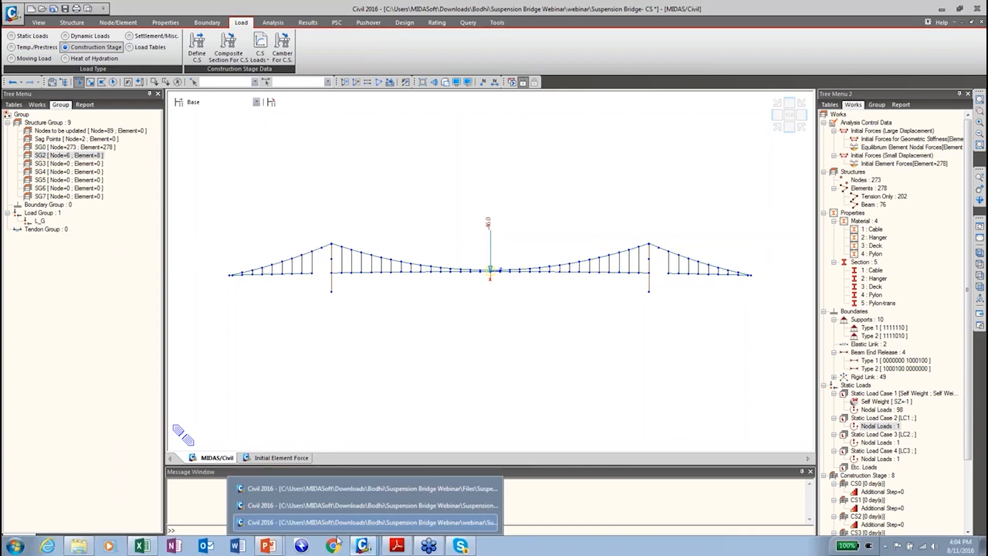
pyautogui.click(11, 14)
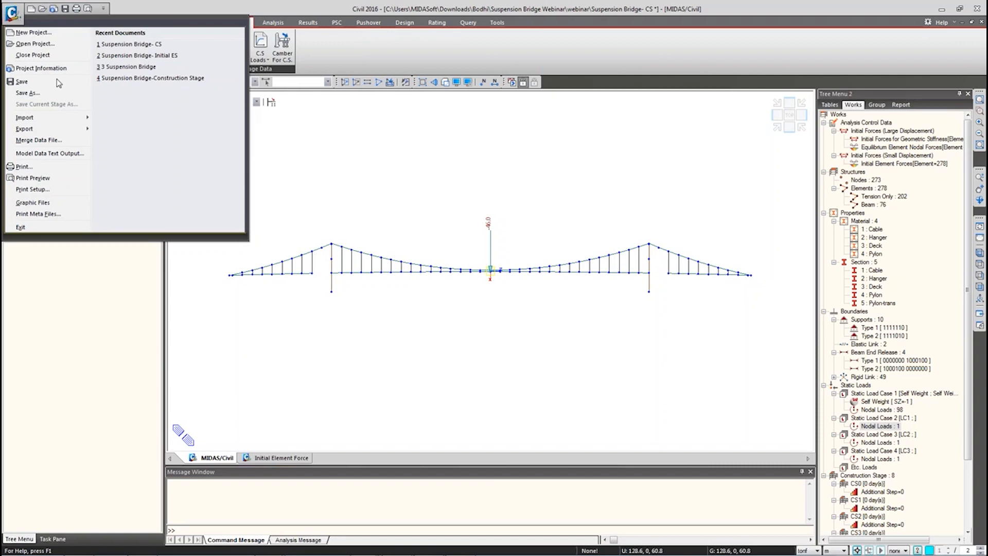
pyautogui.click(36, 43)
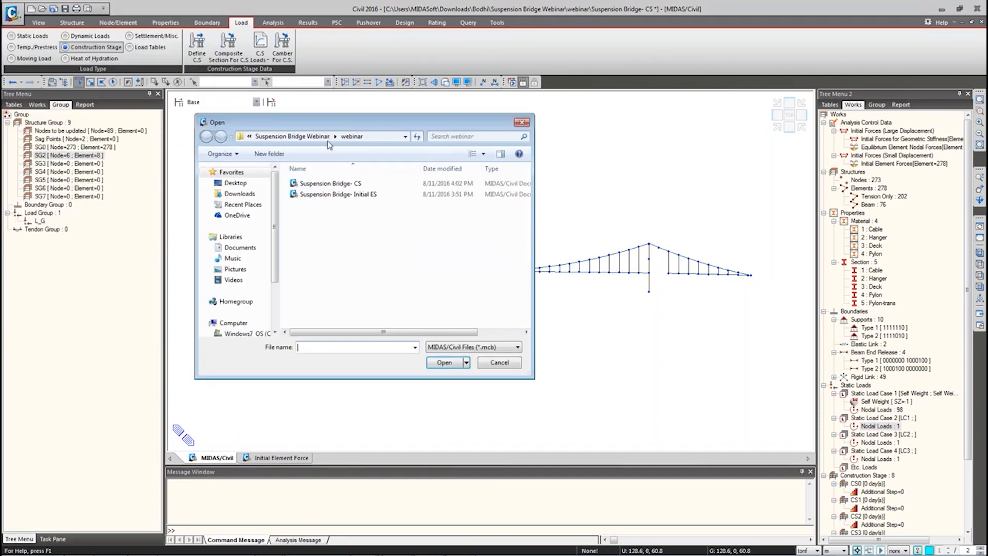
pyautogui.click(308, 136)
pyautogui.click(357, 249)
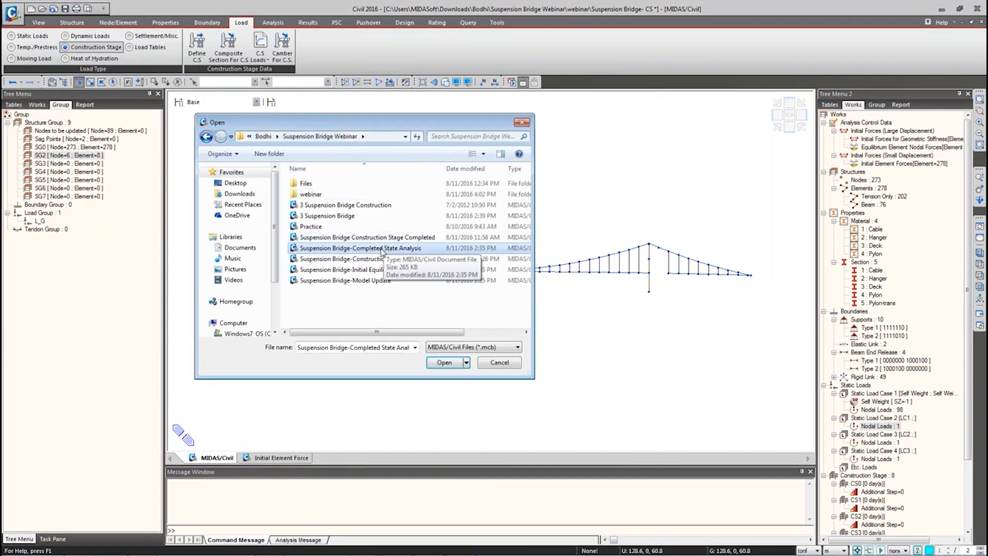
pyautogui.doubleClick(382, 249)
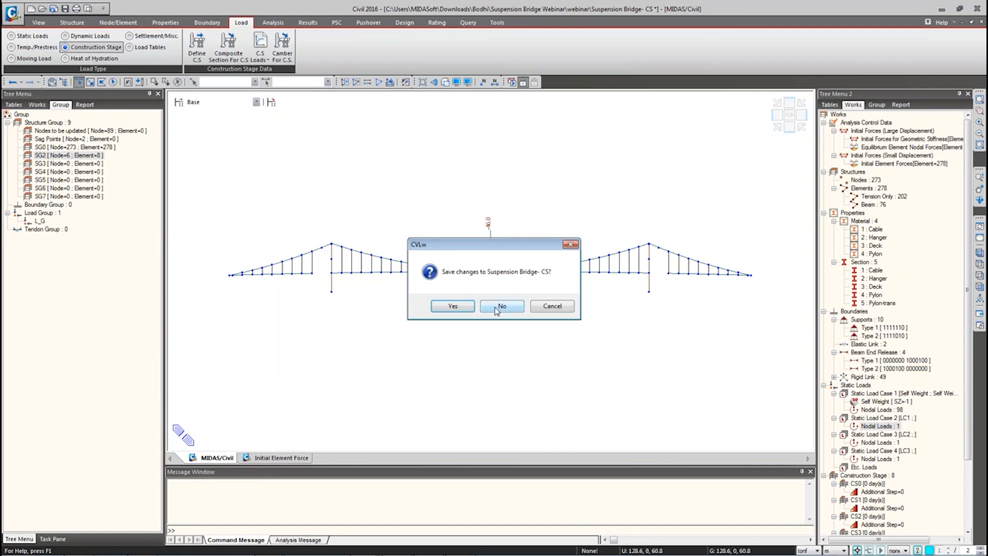
pyautogui.click(462, 310)
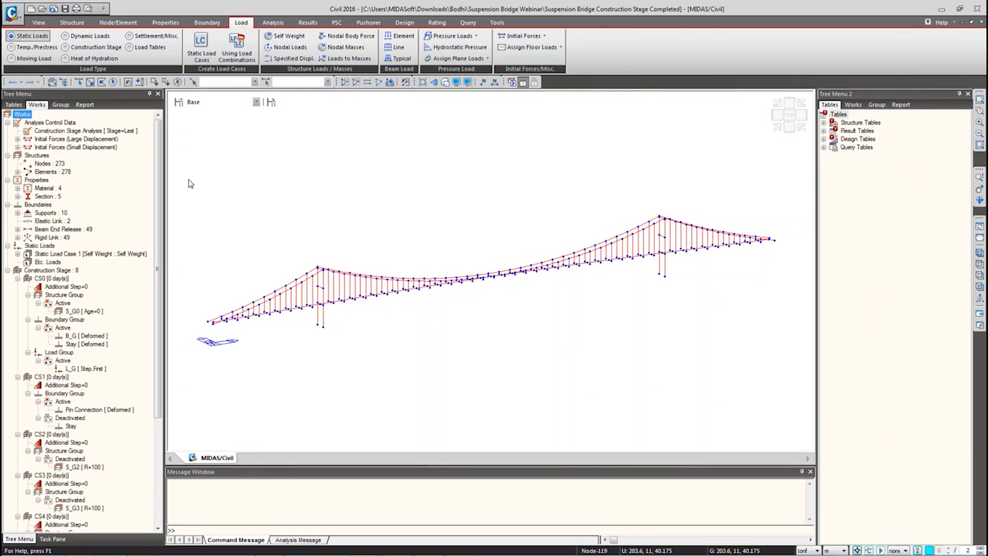
# Step: Deactivate structure groups S_G3 and S_G4 in the completed model
pyautogui.click(61, 105)
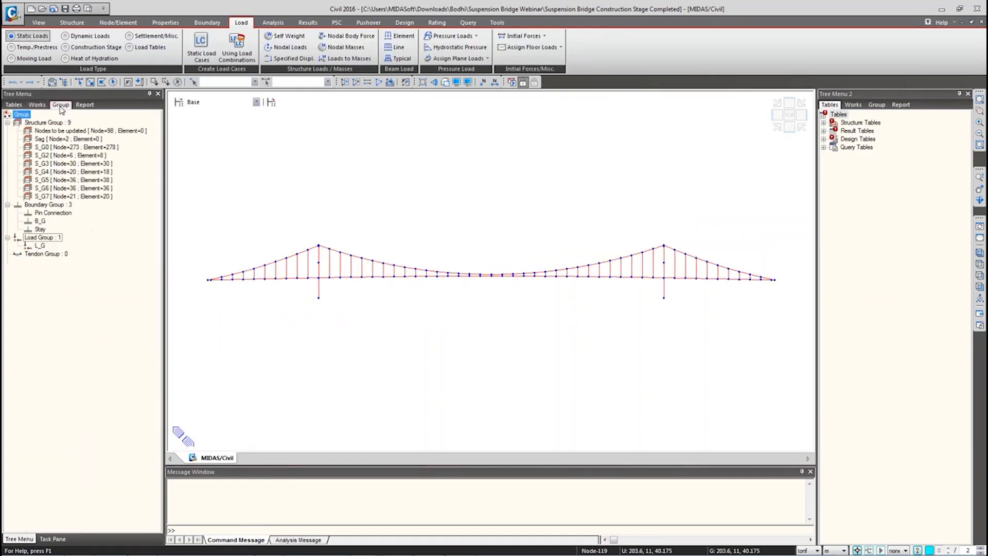
pyautogui.doubleClick(75, 156)
pyautogui.doubleClick(75, 164)
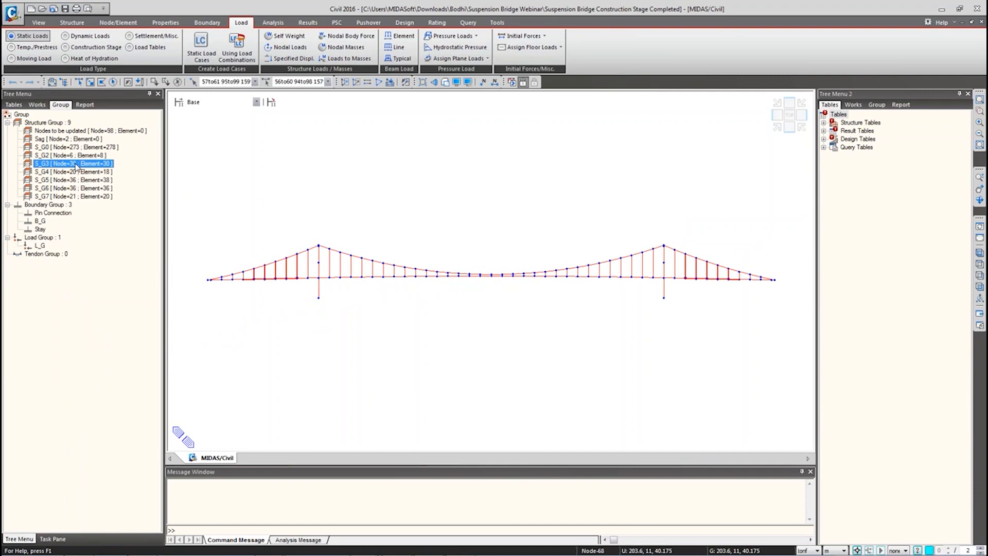
pyautogui.click(311, 168)
pyautogui.rightClick(88, 165)
pyautogui.click(118, 247)
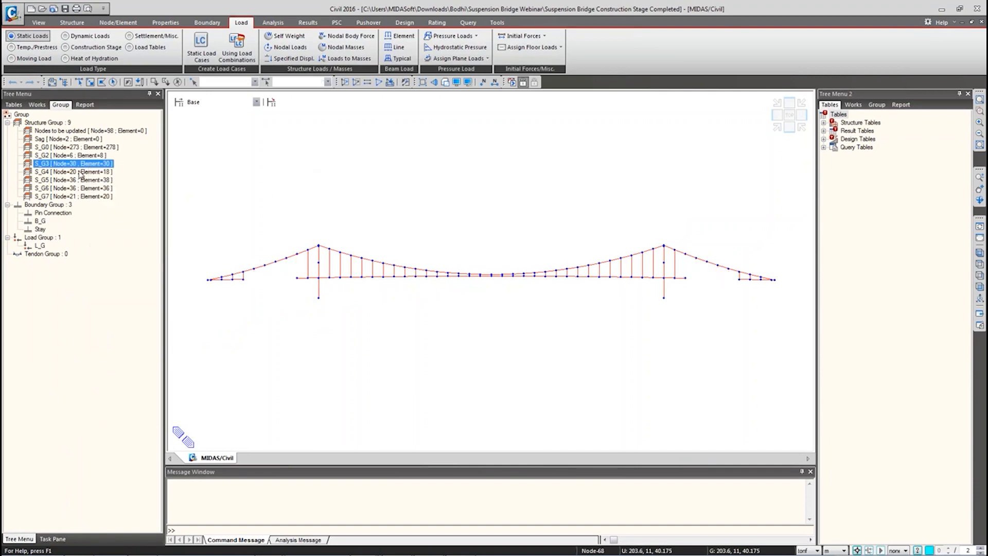
pyautogui.rightClick(81, 173)
pyautogui.click(104, 215)
pyautogui.rightClick(62, 173)
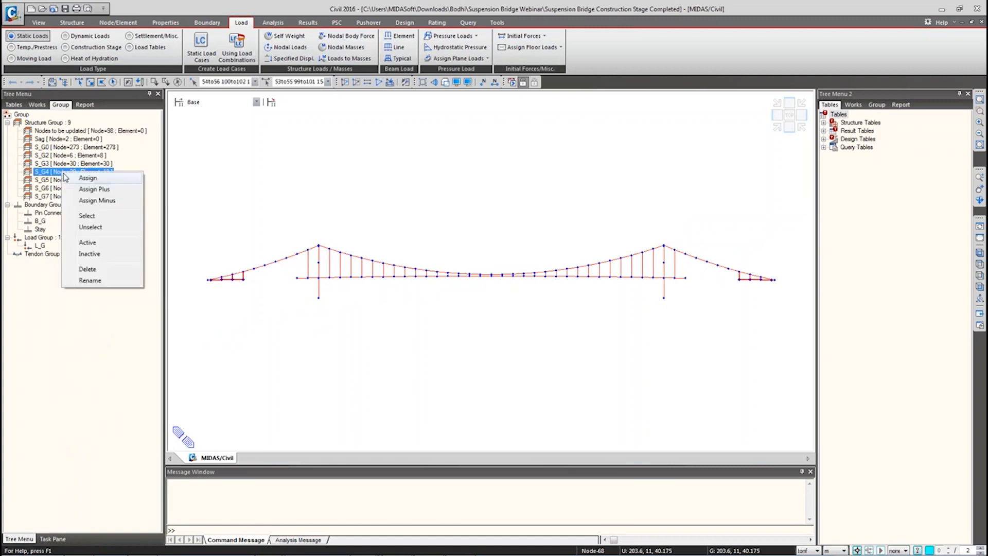
pyautogui.click(90, 255)
# Step: Deactivate S_G2 and toggle the activation of S_G3
pyautogui.rightClick(36, 155)
pyautogui.click(68, 239)
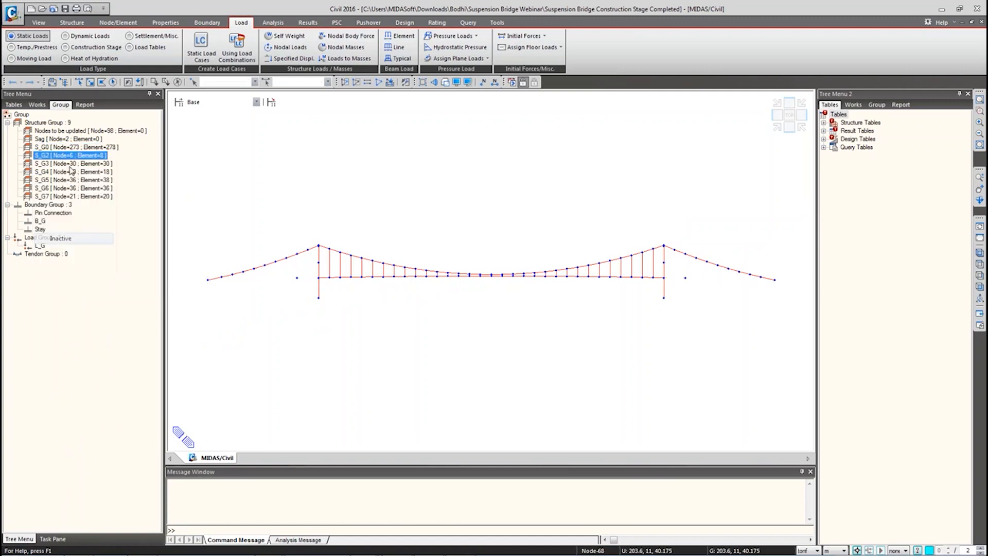
pyautogui.click(69, 166)
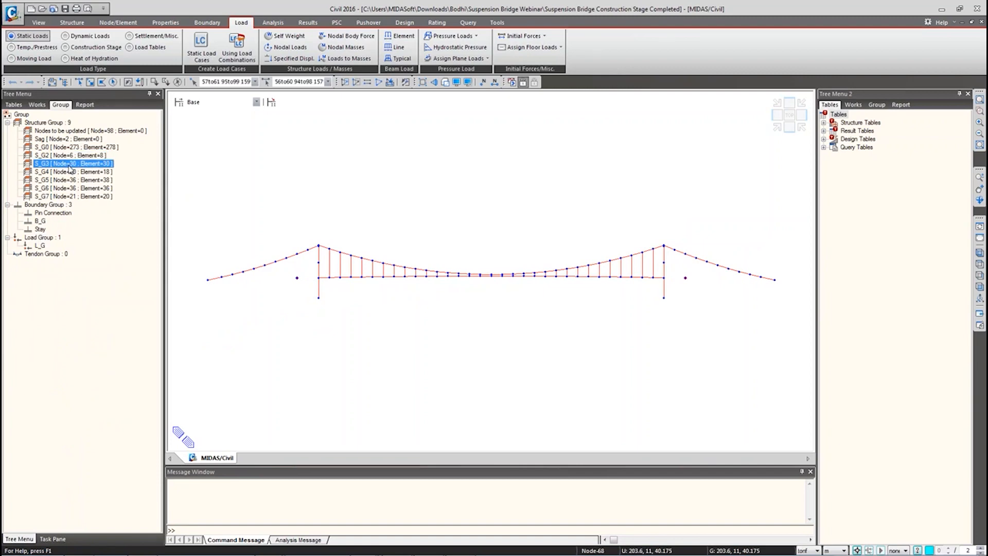
pyautogui.rightClick(69, 166)
pyautogui.click(98, 249)
pyautogui.click(57, 168)
pyautogui.rightClick(58, 168)
pyautogui.click(88, 248)
# Step: Deactivate S_G5, S_G7 and S_G6, then reactivate all elements of the bridge
pyautogui.click(72, 181)
pyautogui.rightClick(72, 181)
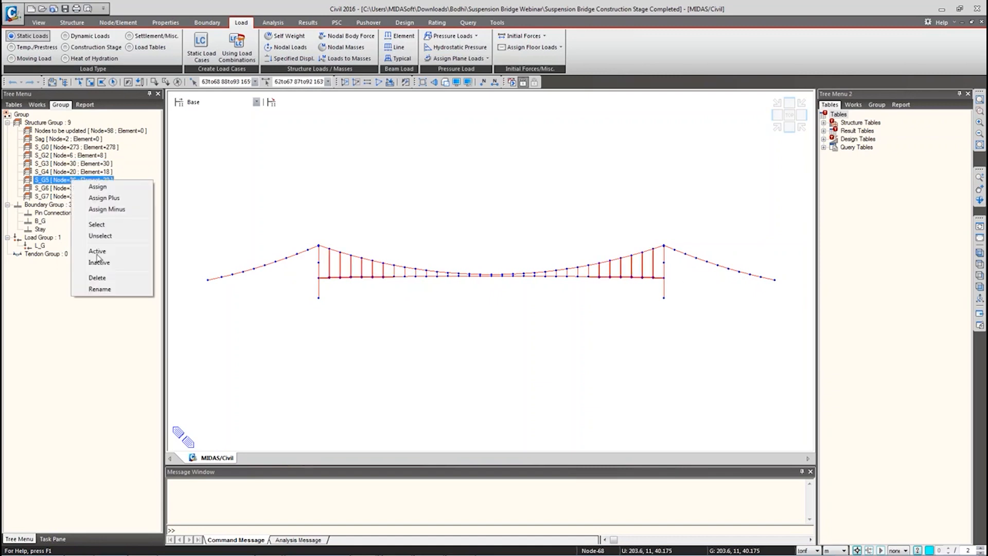
pyautogui.click(99, 263)
pyautogui.click(83, 189)
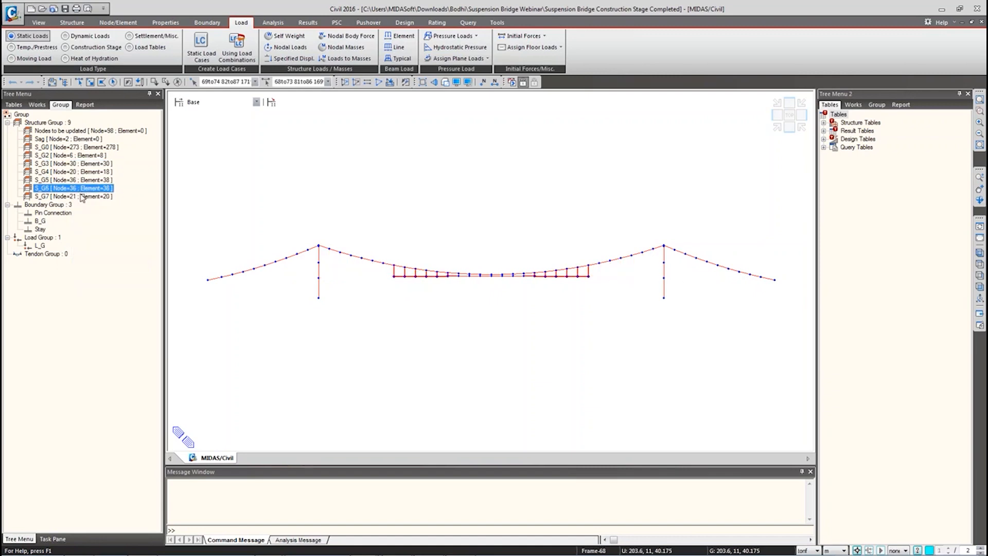
pyautogui.click(82, 197)
pyautogui.rightClick(82, 195)
pyautogui.click(107, 278)
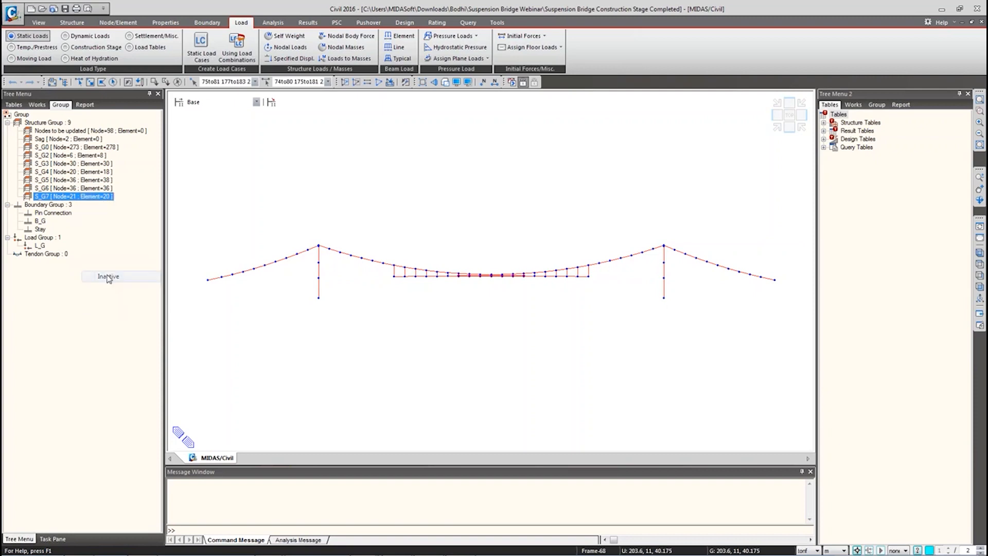
pyautogui.doubleClick(79, 192)
pyautogui.rightClick(79, 193)
pyautogui.click(106, 276)
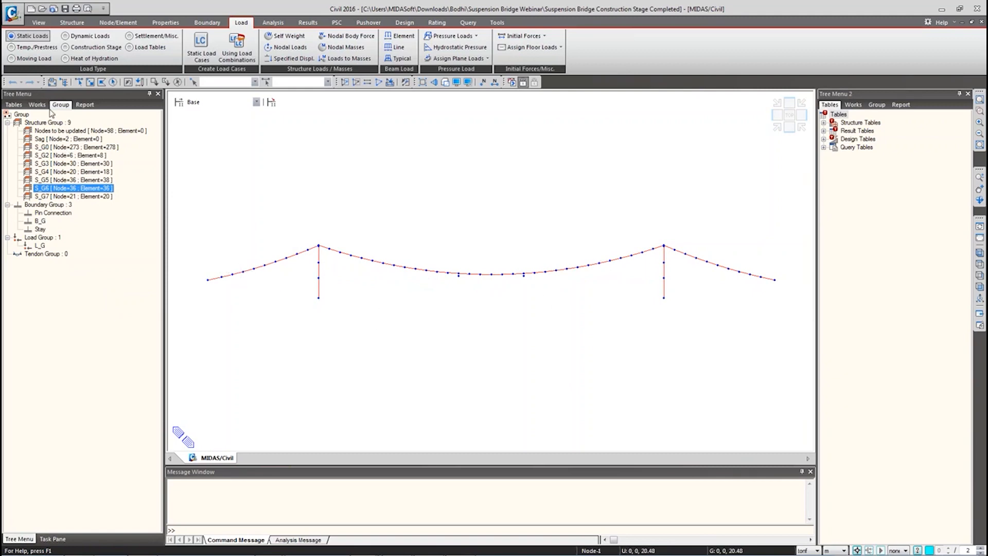
pyautogui.click(340, 213)
pyautogui.hotkey('ctrl', 'a')
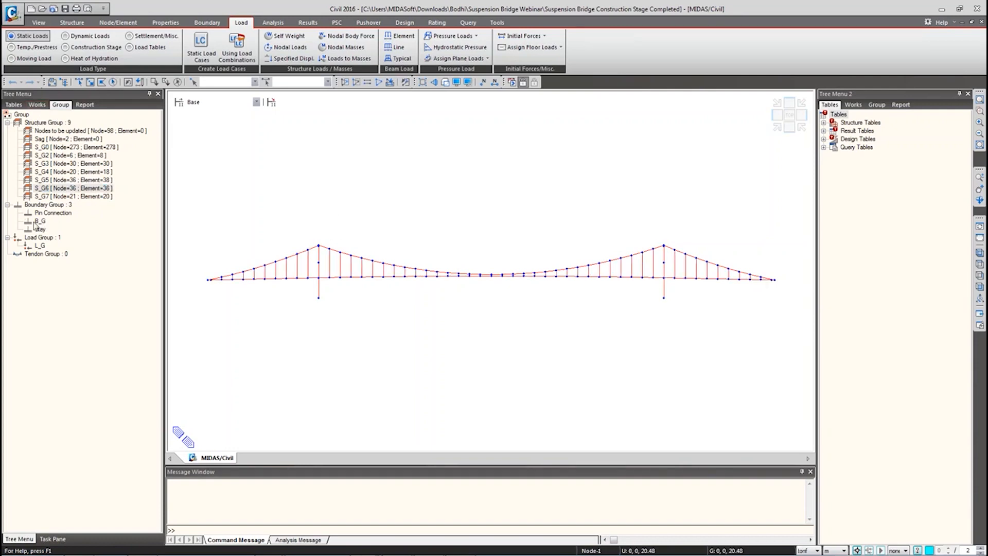
# Step: Review the Pin Connection, B_G and Stay boundary group definitions, then select B_G's members
pyautogui.rightClick(57, 205)
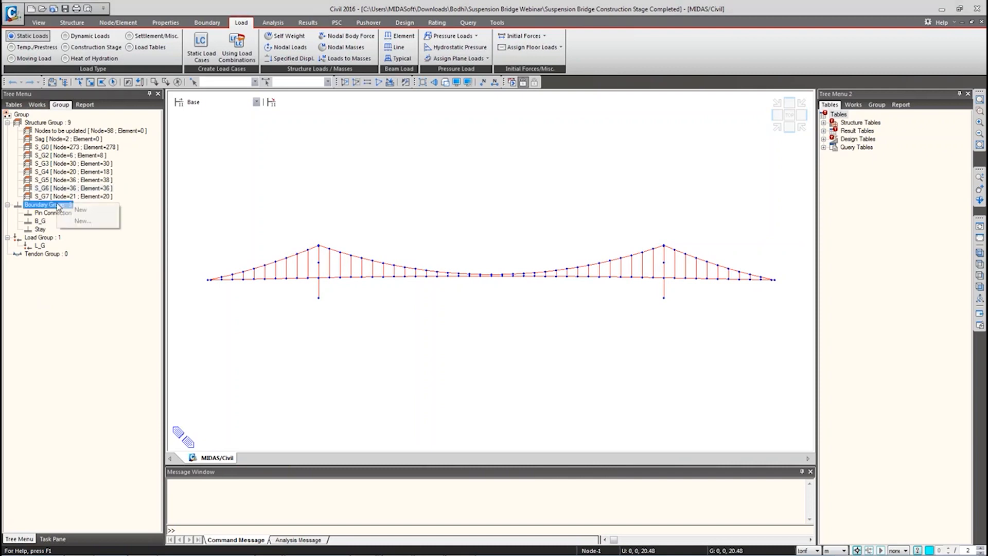
pyautogui.rightClick(34, 205)
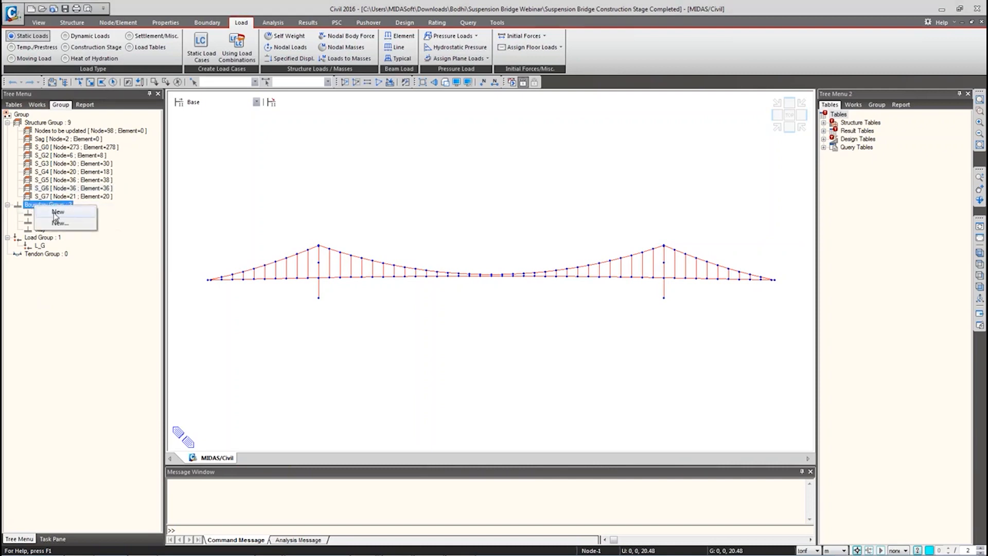
pyautogui.click(57, 223)
pyautogui.click(27, 111)
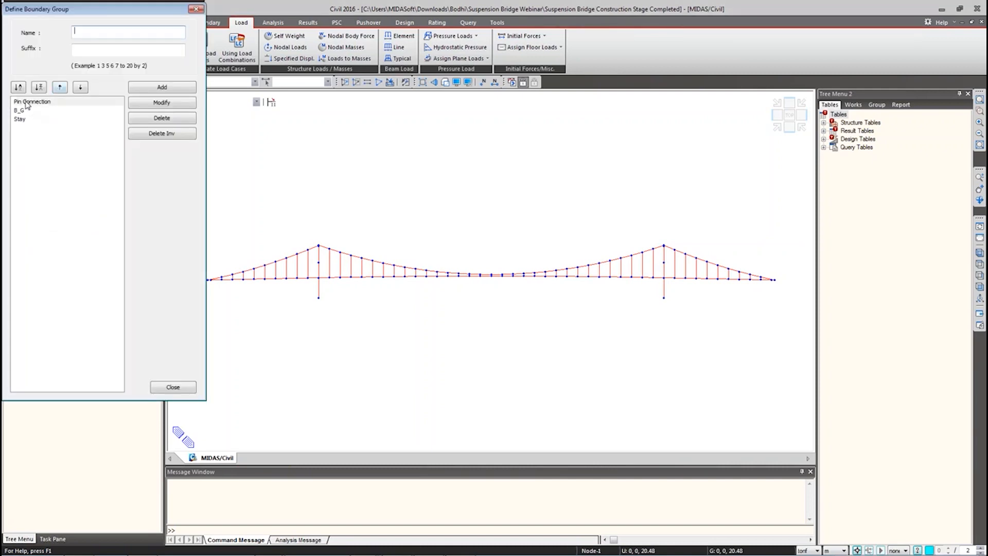
pyautogui.click(21, 119)
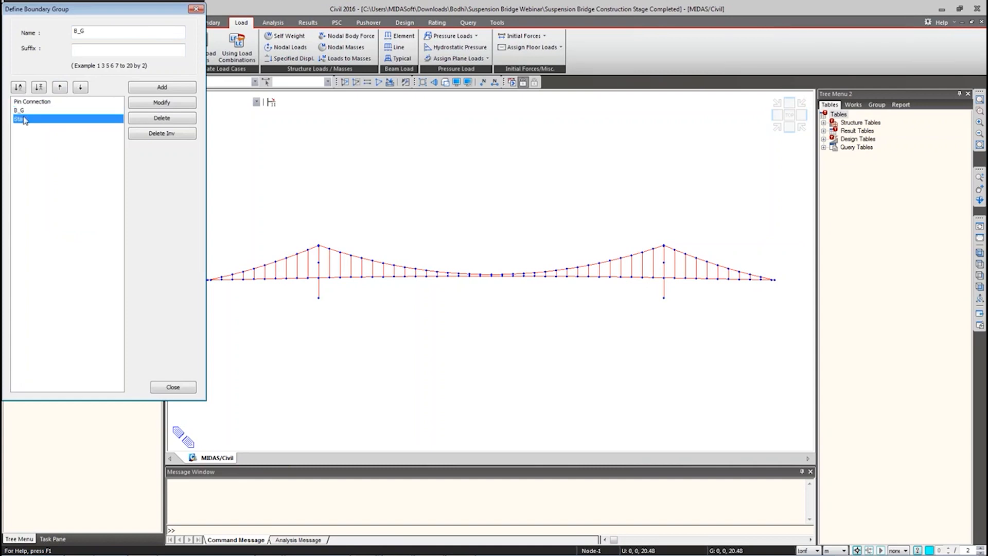
pyautogui.click(23, 102)
pyautogui.click(21, 111)
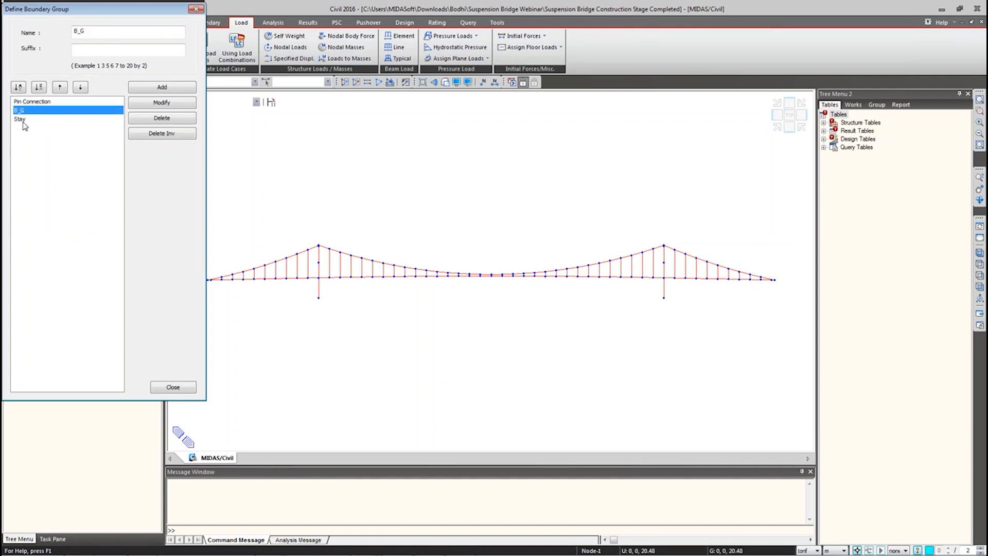
pyautogui.click(23, 122)
pyautogui.hotkey('alt', 'Tab')
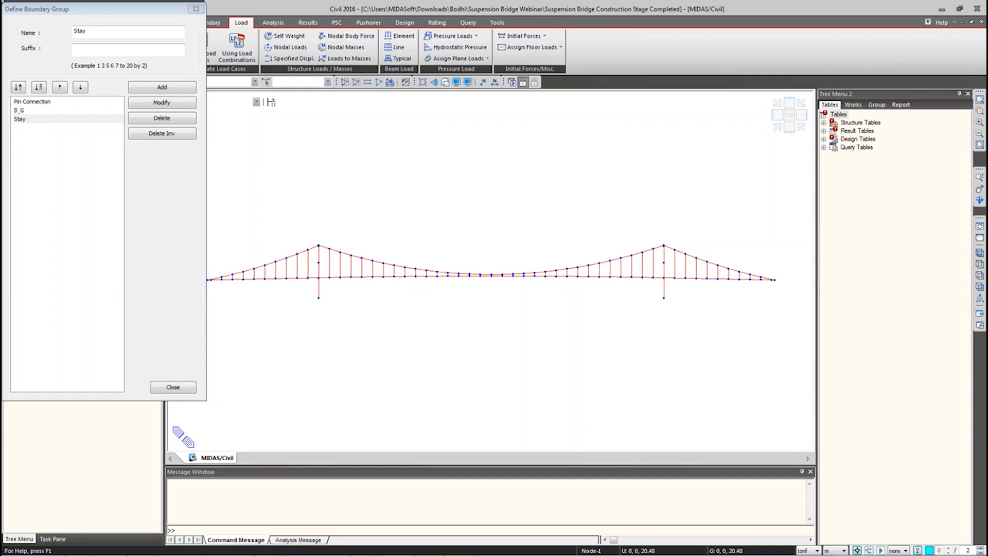
pyautogui.click(172, 386)
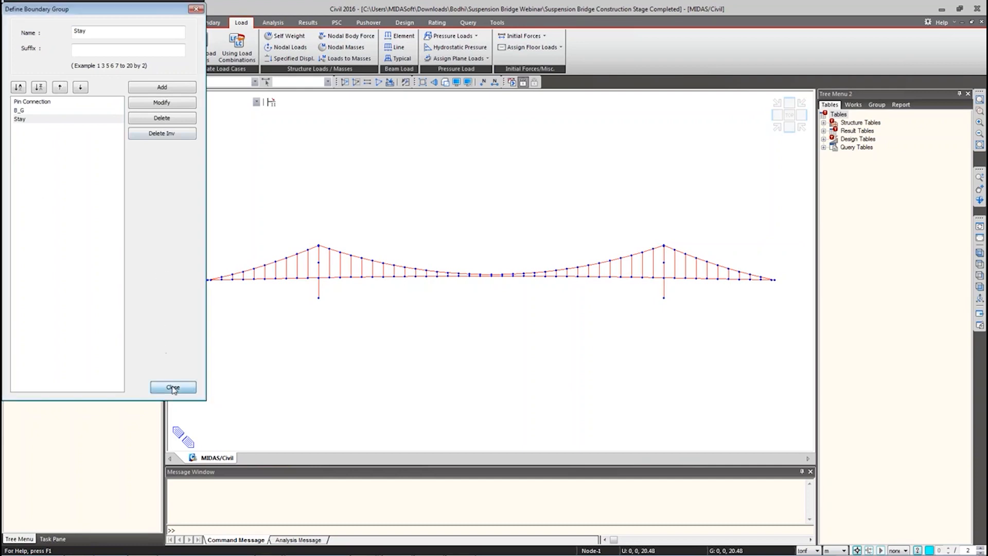
pyautogui.click(40, 222)
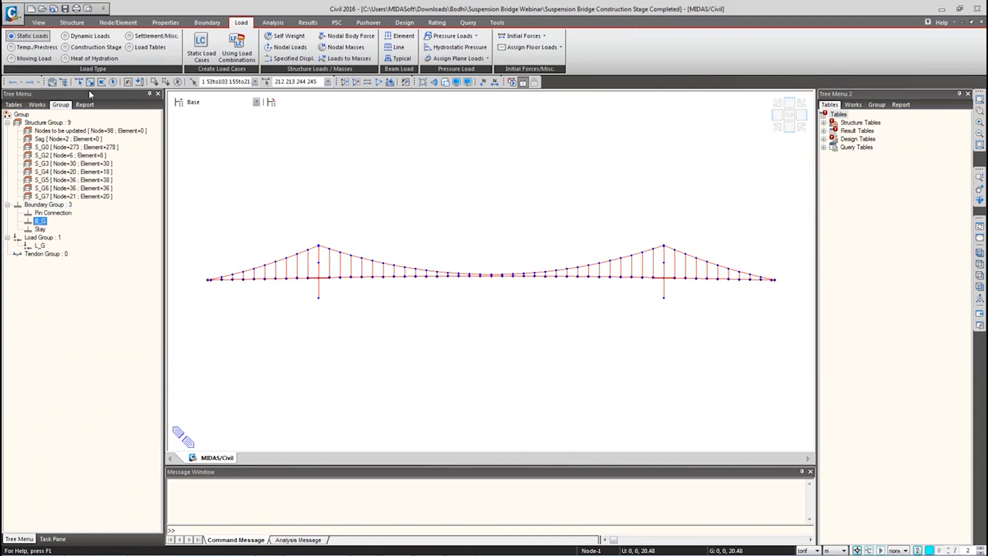
# Step: Window-select the whole bridge and drop B_G on it, cancelling the boundary type choice
pyautogui.click(78, 82)
pyautogui.moveTo(183, 166); pyautogui.dragTo(811, 355)
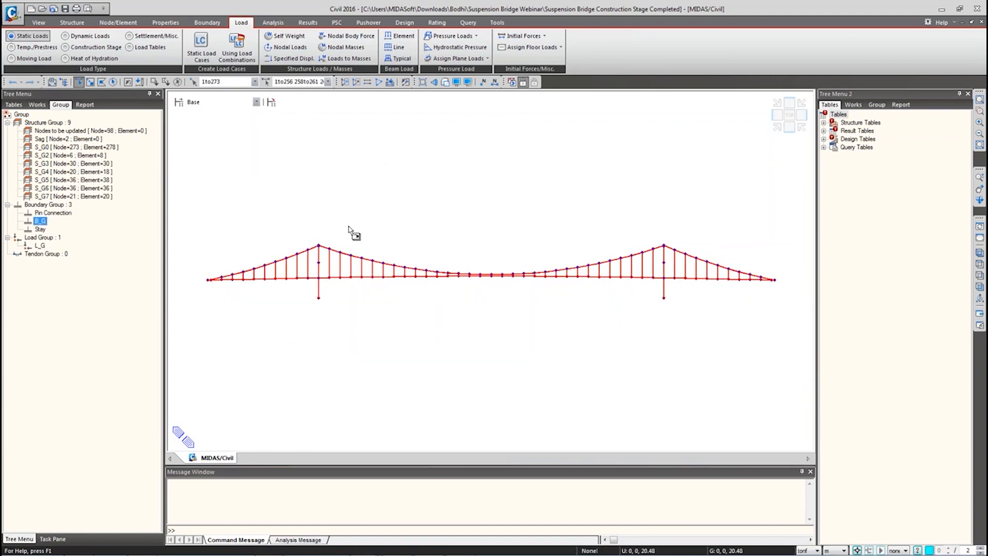
pyautogui.moveTo(349, 230); pyautogui.dragTo(350, 231)
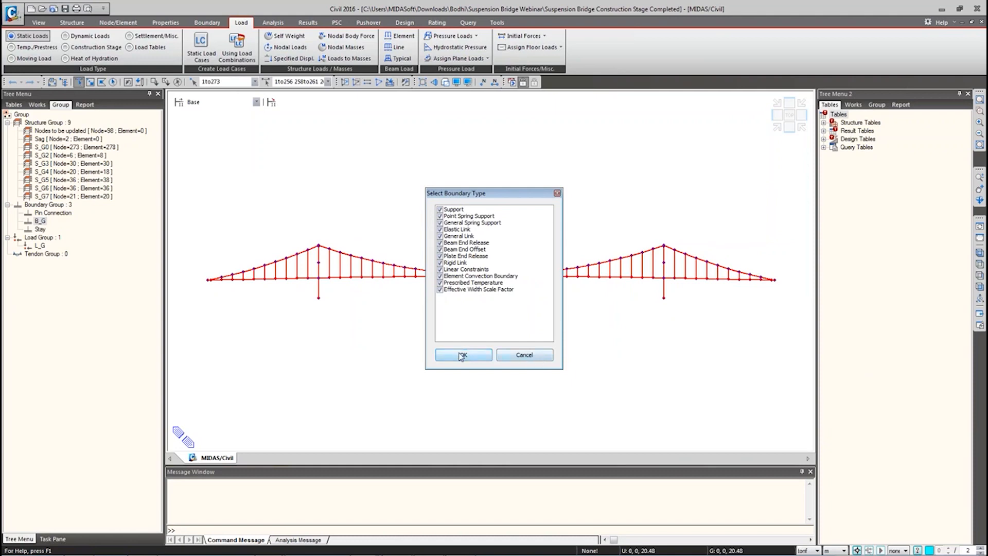
pyautogui.click(500, 357)
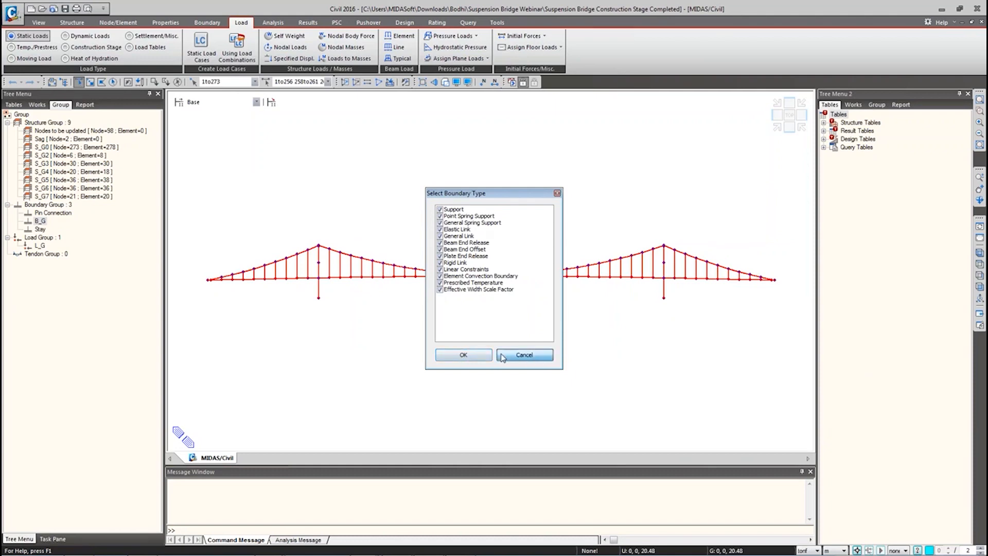
# Step: Highlight the Stay and Pin Connection group members, then show the Works tree
pyautogui.doubleClick(41, 229)
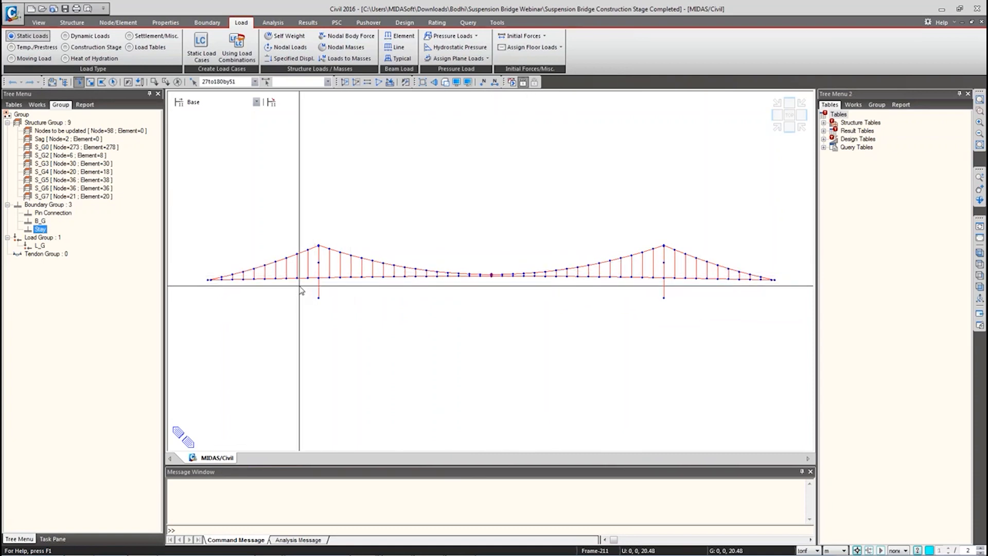
pyautogui.moveTo(37, 230)
pyautogui.mouseDown()
pyautogui.moveTo(294, 221)
pyautogui.moveTo(104, 226)
pyautogui.moveTo(489, 274)
pyautogui.moveTo(42, 230)
pyautogui.mouseUp()
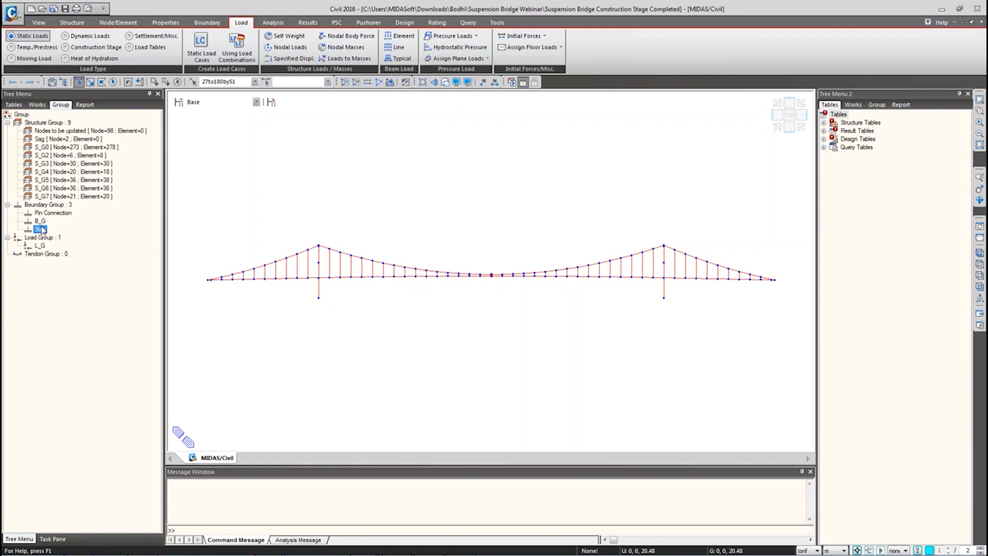
pyautogui.click(51, 213)
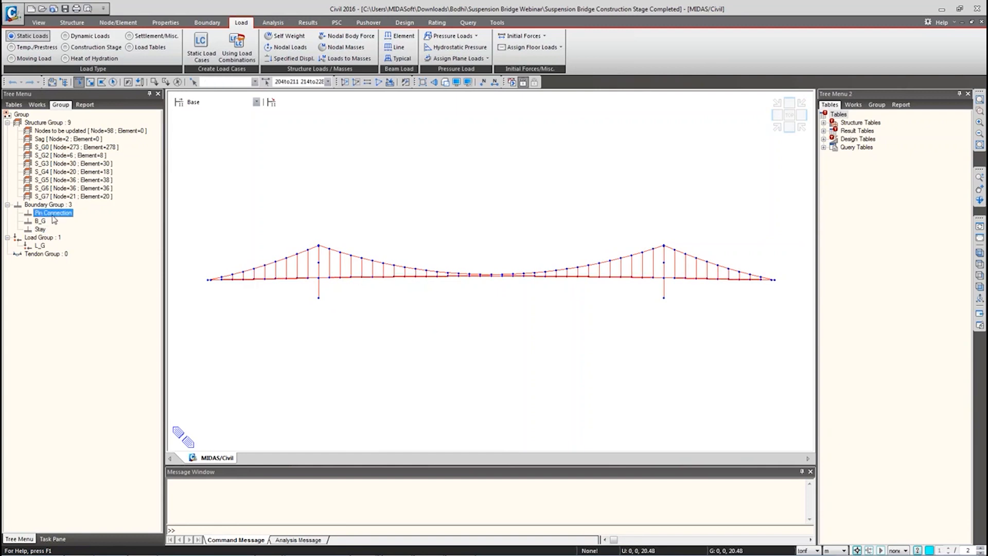
pyautogui.click(37, 105)
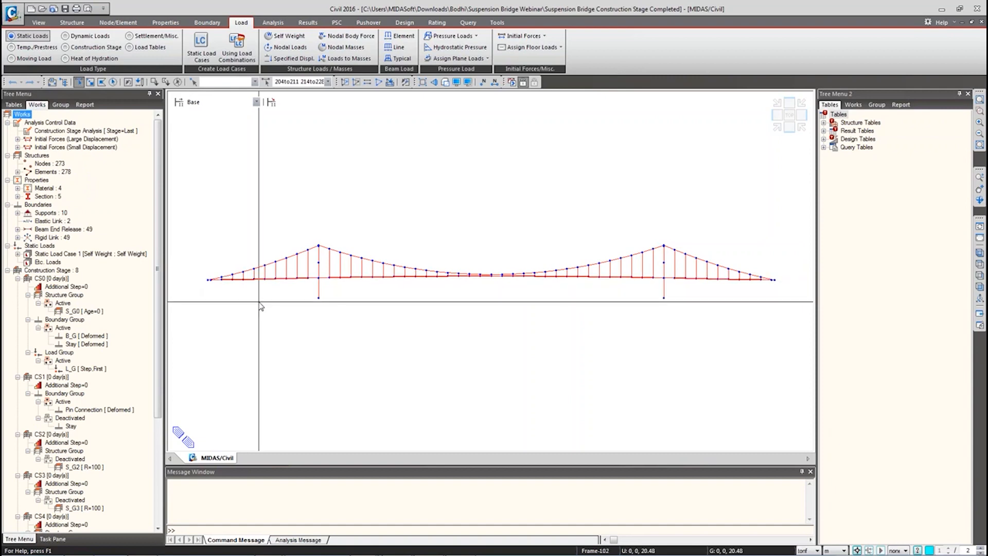
# Step: Display the Type 1 beam end releases in an oblique view, then clear selection and return to front view
pyautogui.keyDown('ctrl'); pyautogui.moveTo(259, 301); pyautogui.dragTo(282, 314, button='middle'); pyautogui.keyUp('ctrl')
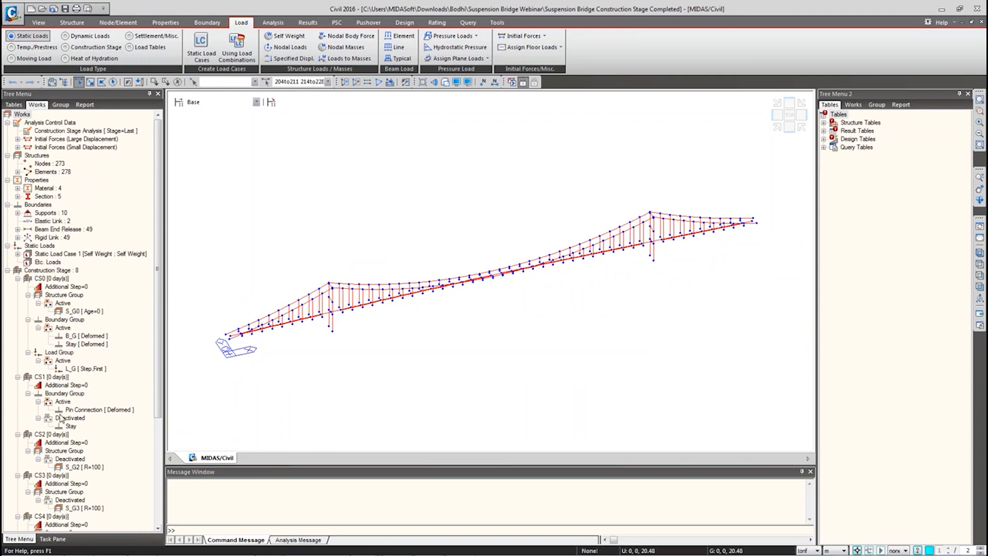
pyautogui.click(7, 271)
pyautogui.click(18, 229)
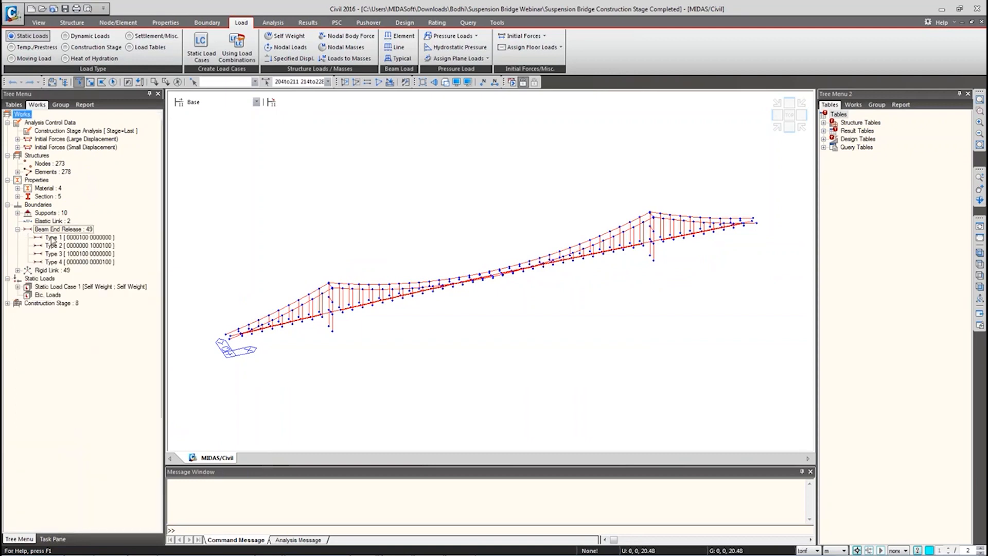
pyautogui.rightClick(54, 238)
pyautogui.click(77, 366)
pyautogui.scroll(10, 283, 334)
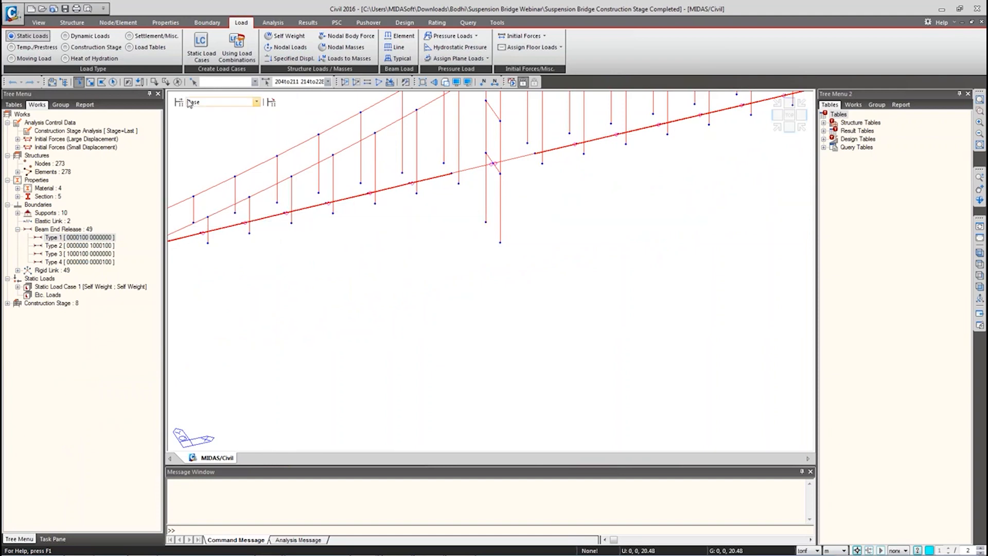
pyautogui.click(178, 82)
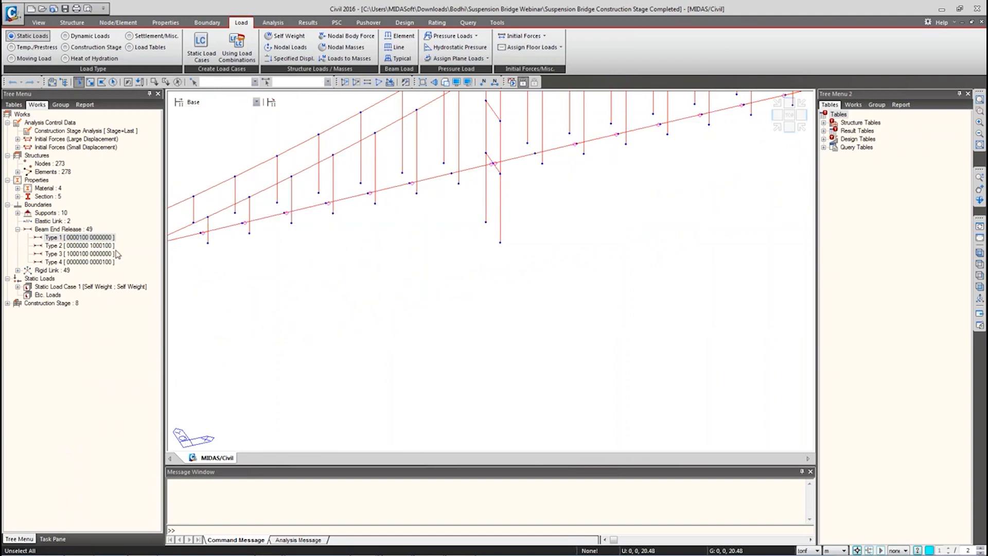
pyautogui.click(981, 287)
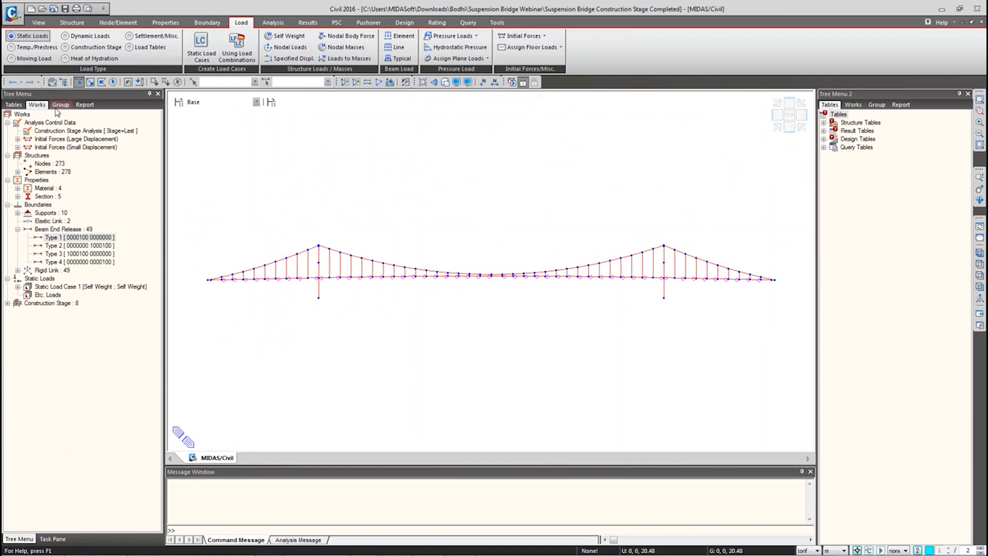
pyautogui.click(61, 105)
# Step: Apply Pin Connection to the whole bridge, limit it to Beam End Release only, then cancel
pyautogui.moveTo(179, 190); pyautogui.dragTo(838, 386)
pyautogui.moveTo(53, 213); pyautogui.dragTo(340, 244)
pyautogui.click(440, 290)
pyautogui.click(441, 284)
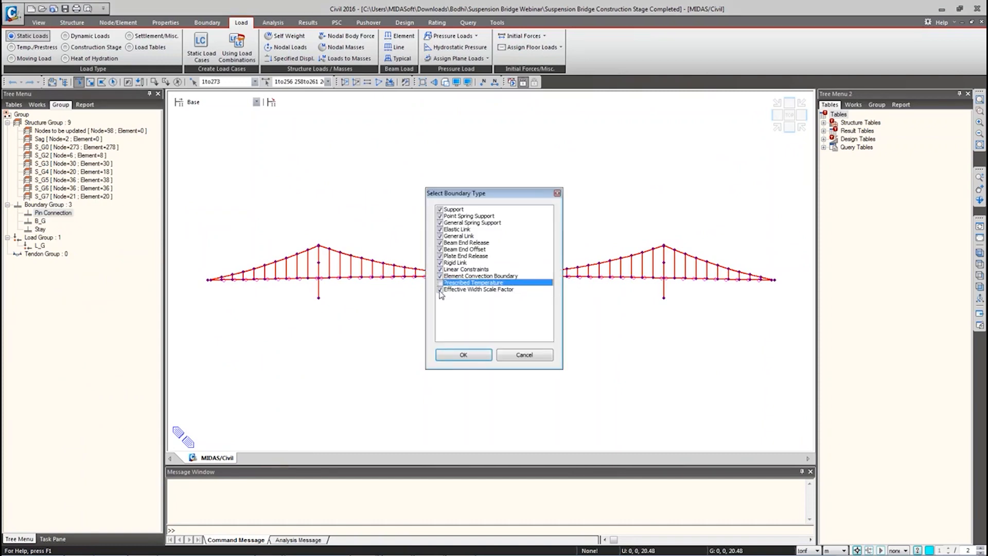
pyautogui.click(441, 290)
pyautogui.click(440, 270)
pyautogui.click(440, 262)
pyautogui.click(441, 277)
pyautogui.click(440, 256)
pyautogui.click(440, 249)
pyautogui.click(440, 242)
pyautogui.click(440, 236)
pyautogui.click(441, 229)
pyautogui.click(440, 223)
pyautogui.click(441, 216)
pyautogui.click(440, 209)
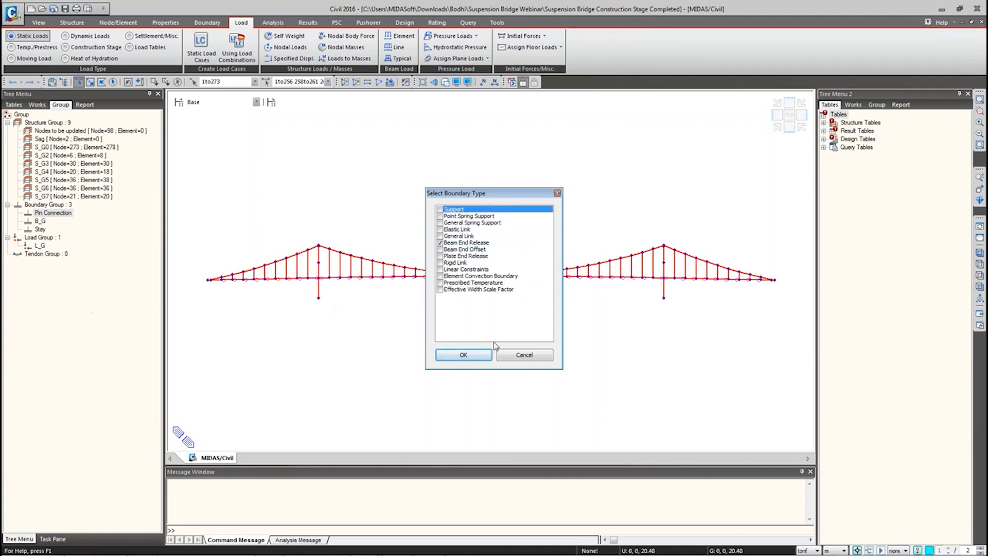
pyautogui.click(524, 355)
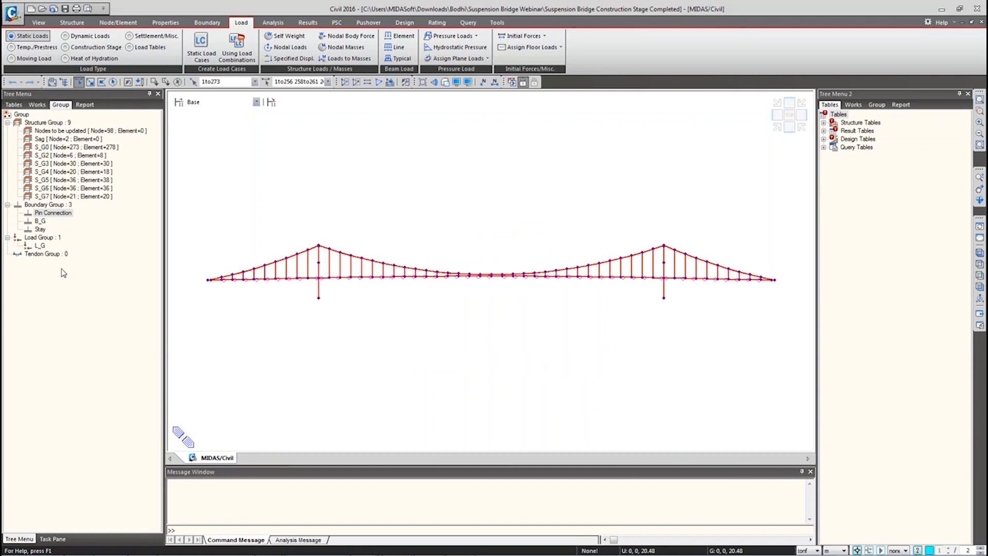
# Step: Show the bridge in Iso View with everything deselected
pyautogui.click(980, 255)
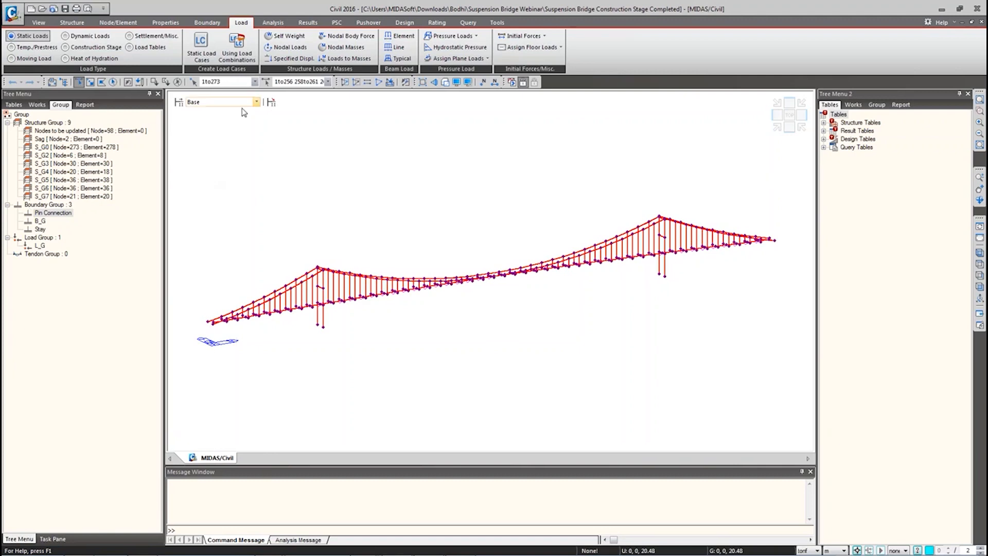
pyautogui.click(171, 84)
pyautogui.click(171, 84)
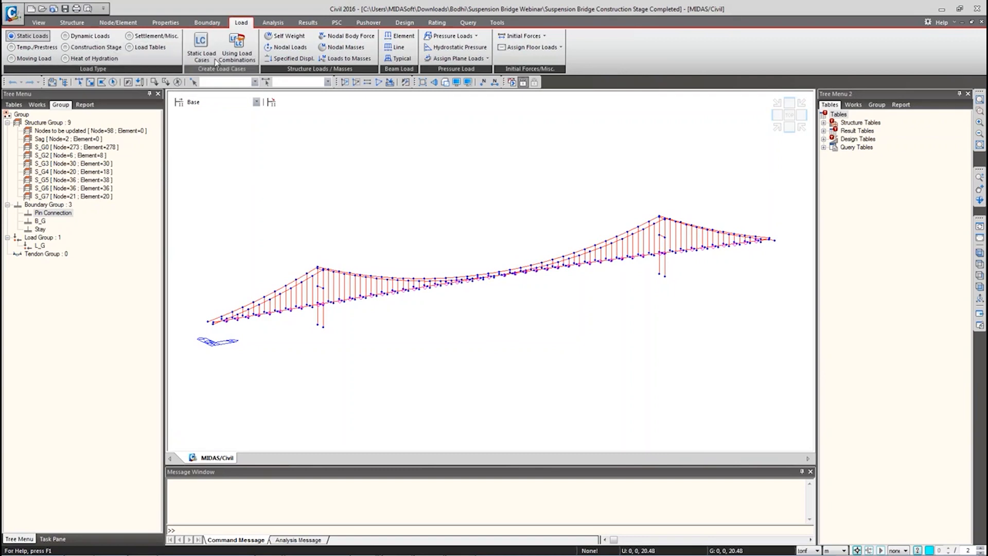
pyautogui.click(201, 45)
pyautogui.click(32, 120)
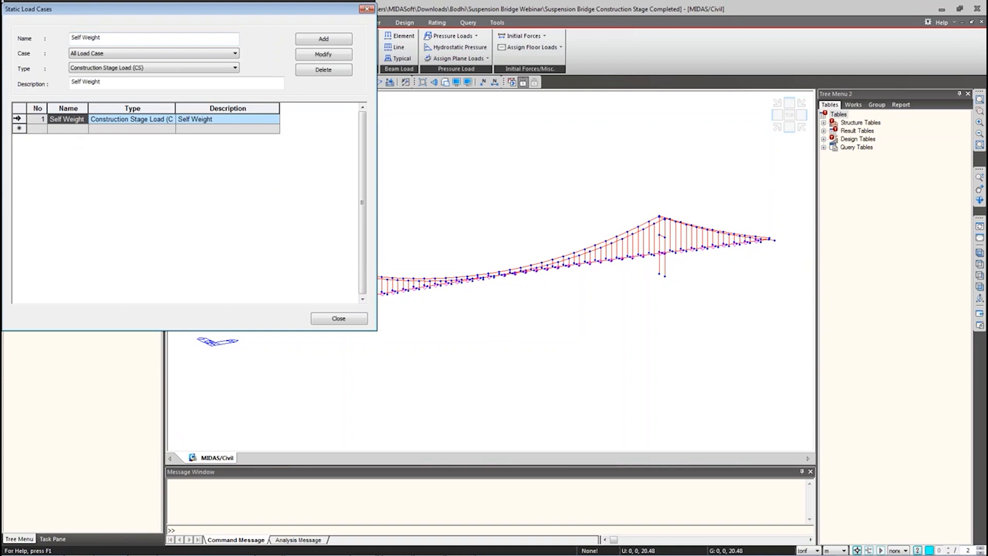
pyautogui.click(19, 119)
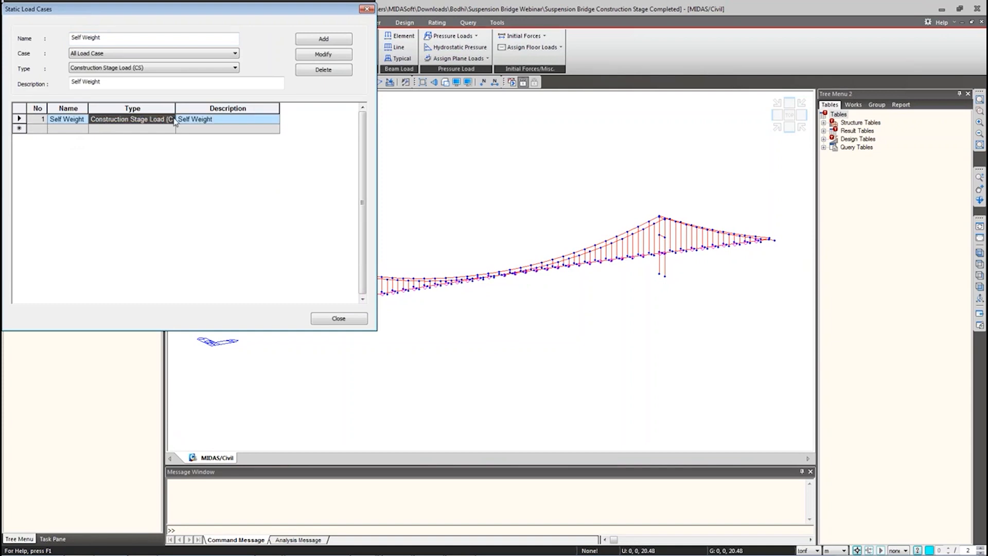
pyautogui.click(152, 68)
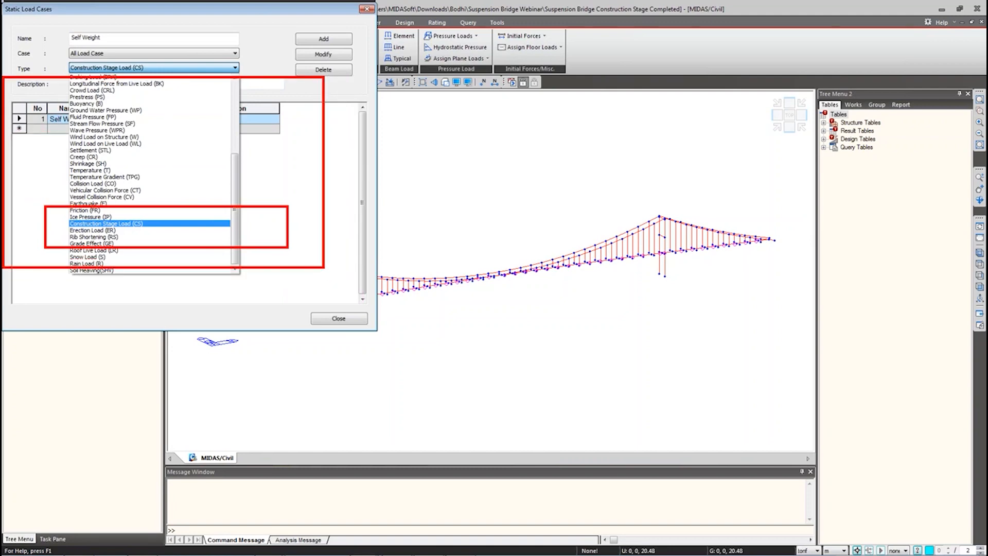
pyautogui.press('Escape')
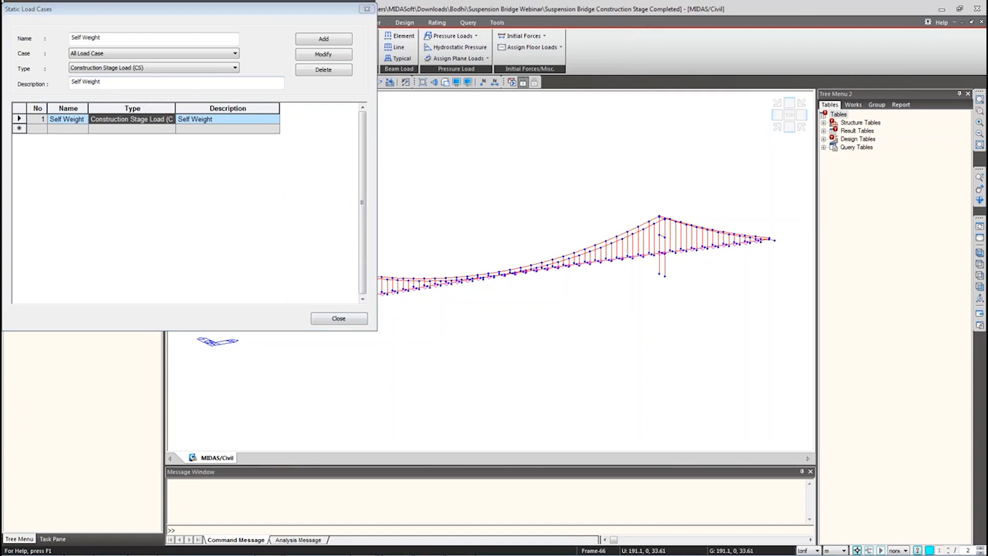
pyautogui.click(339, 319)
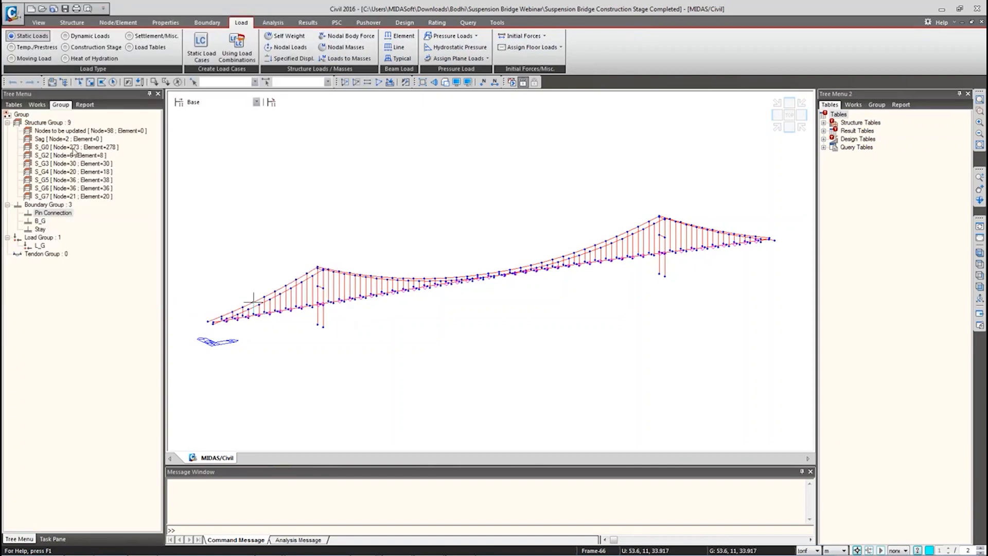
# Step: Open stage CS0's composition and review its S_G0 element activation group
pyautogui.click(178, 102)
pyautogui.click(387, 238)
pyautogui.doubleClick(387, 238)
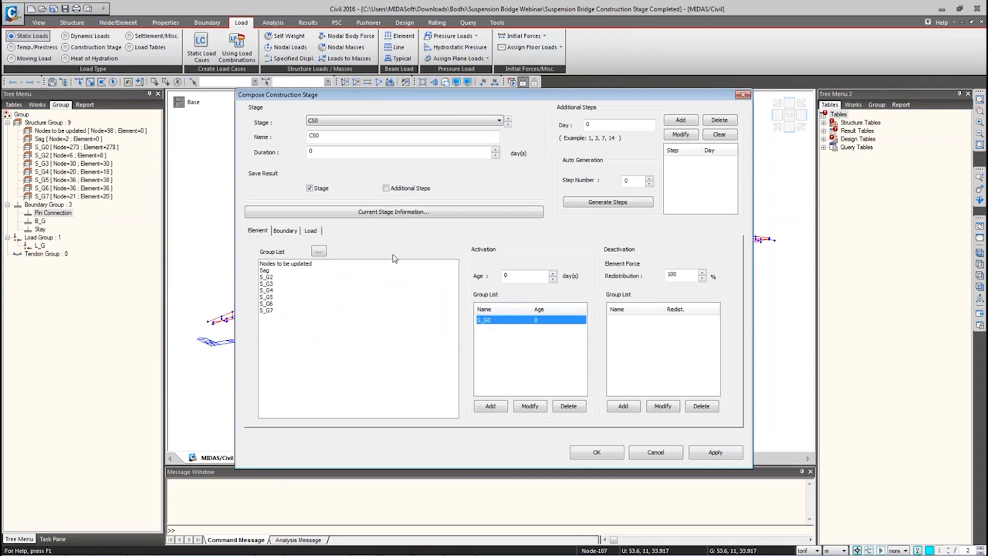
pyautogui.click(742, 95)
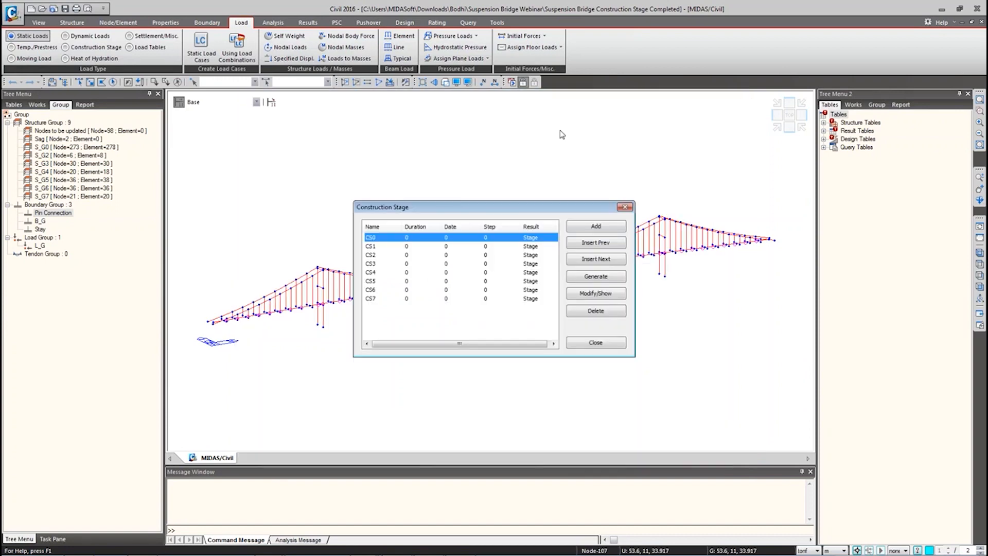
pyautogui.doubleClick(372, 238)
pyautogui.click(491, 321)
pyautogui.click(501, 408)
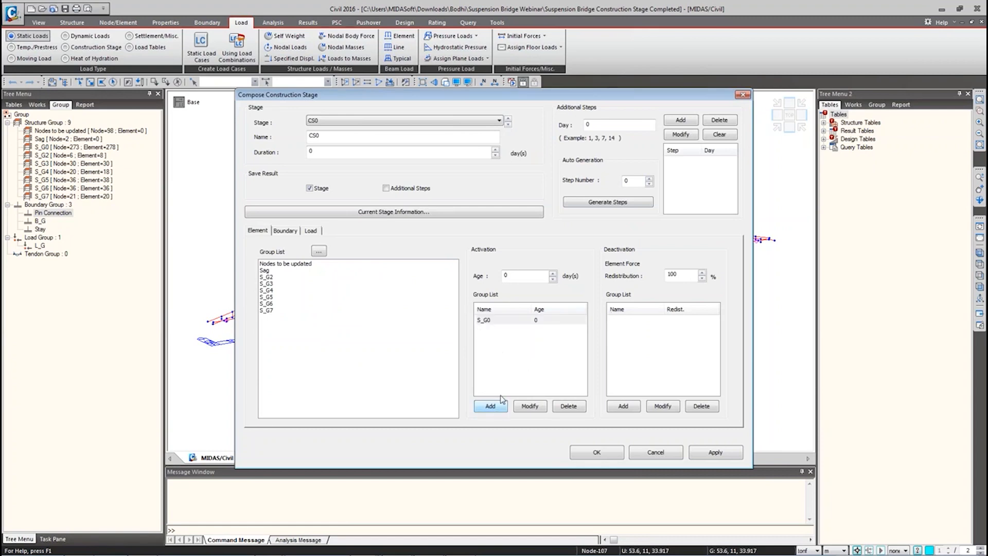
pyautogui.click(519, 321)
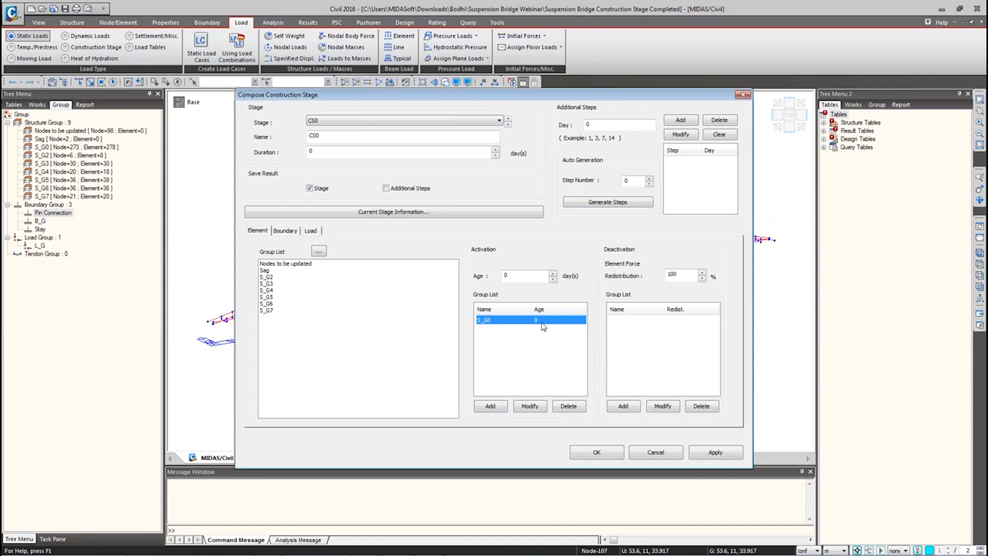
# Step: Compare CS0's B_G and Stay boundary groups, then open stage CS1's composition
pyautogui.click(286, 231)
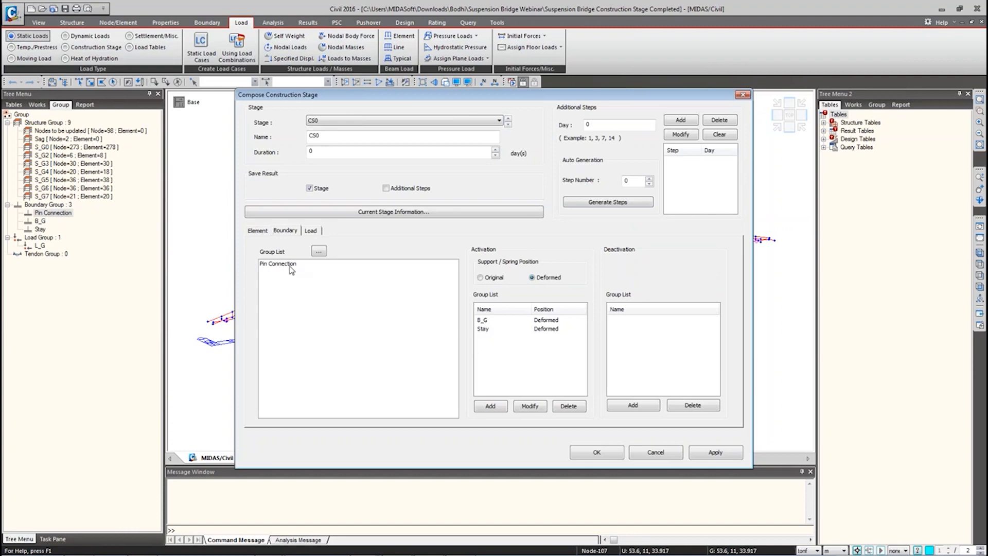
pyautogui.click(492, 321)
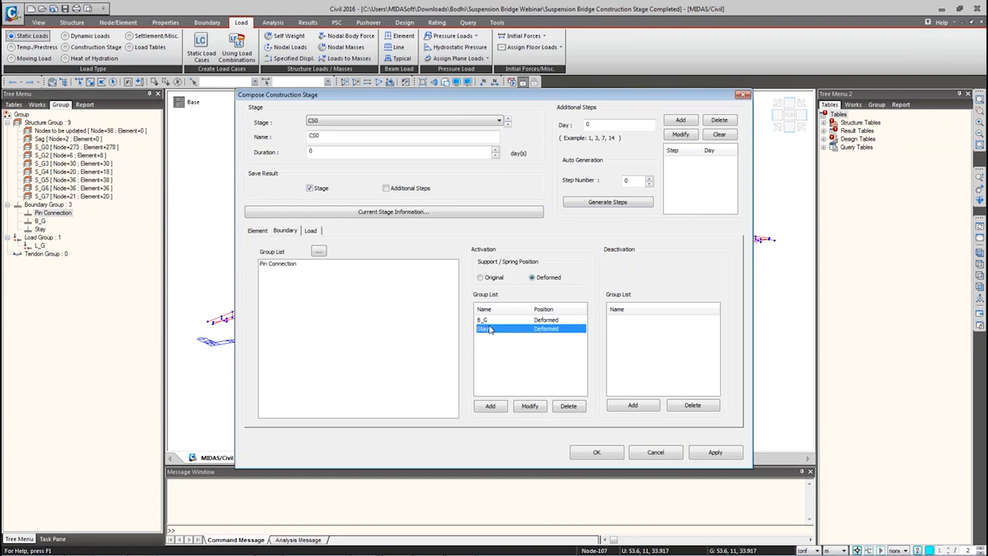
pyautogui.click(495, 329)
pyautogui.click(495, 320)
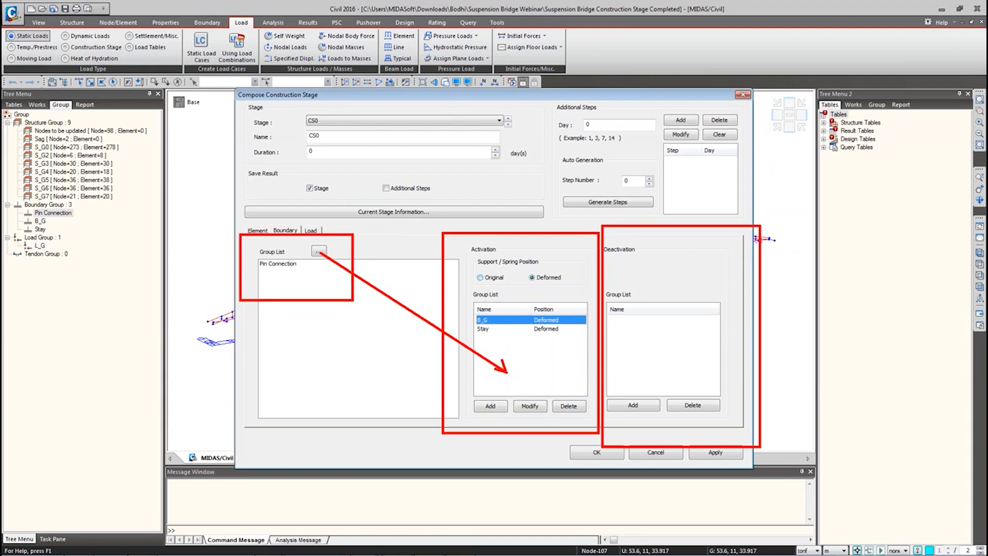
pyautogui.click(662, 455)
pyautogui.doubleClick(379, 248)
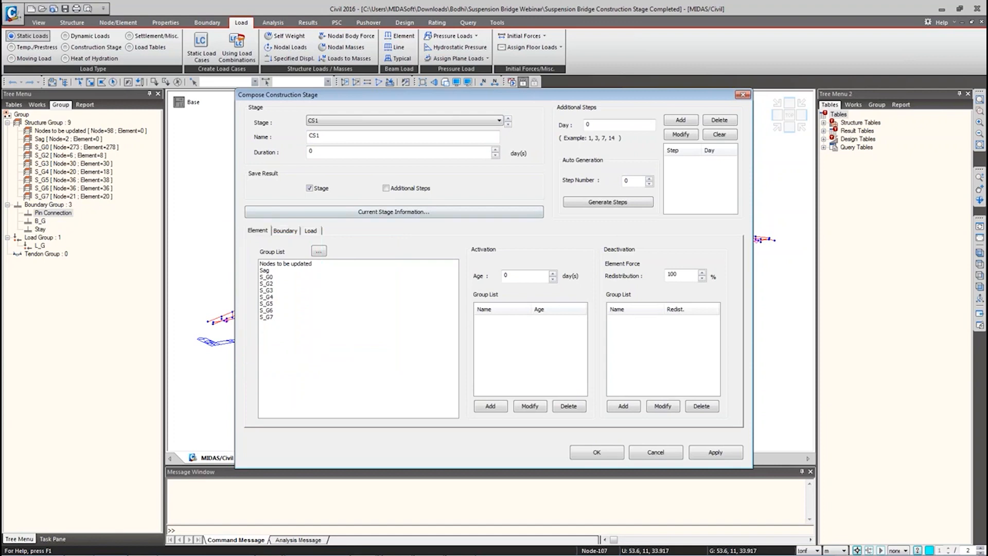
# Step: Check CS1's boundary groups and CS2's deactivation of S_G2 at 100% redistribution
pyautogui.click(284, 231)
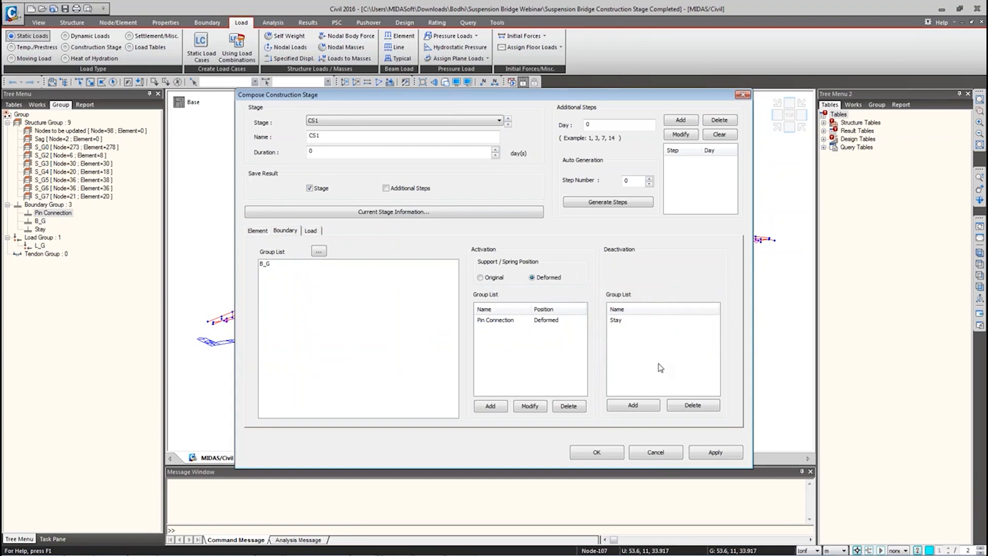
pyautogui.click(256, 232)
pyautogui.click(315, 120)
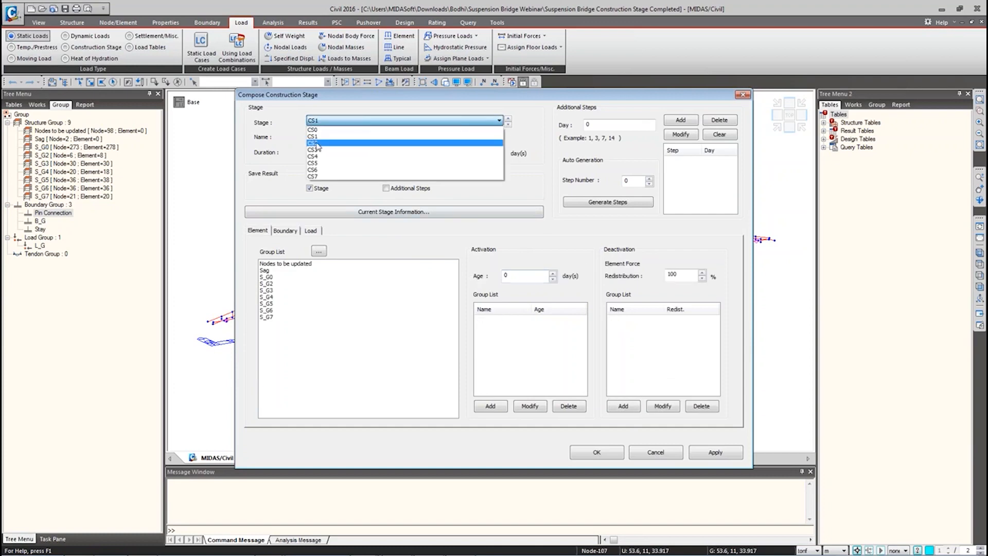
pyautogui.click(317, 144)
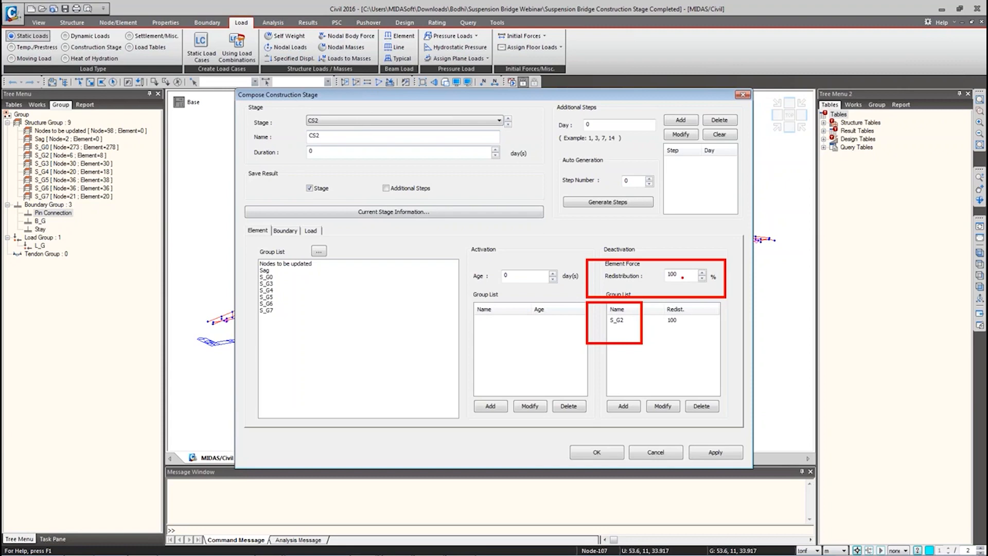
# Step: Review CS3 and CS4 deactivating S_G3 and S_G4, then close without changes
pyautogui.click(330, 120)
pyautogui.click(326, 150)
pyautogui.click(329, 120)
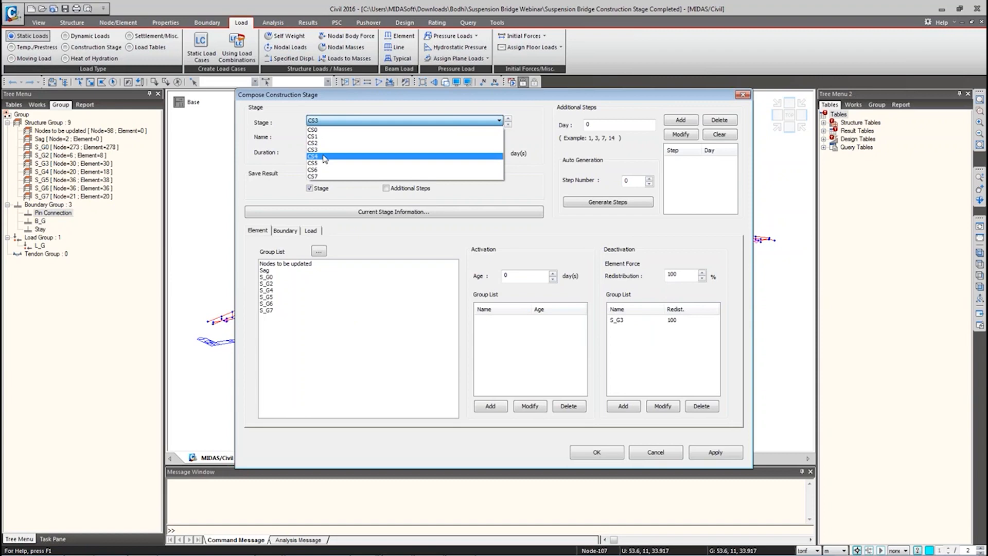
pyautogui.click(325, 156)
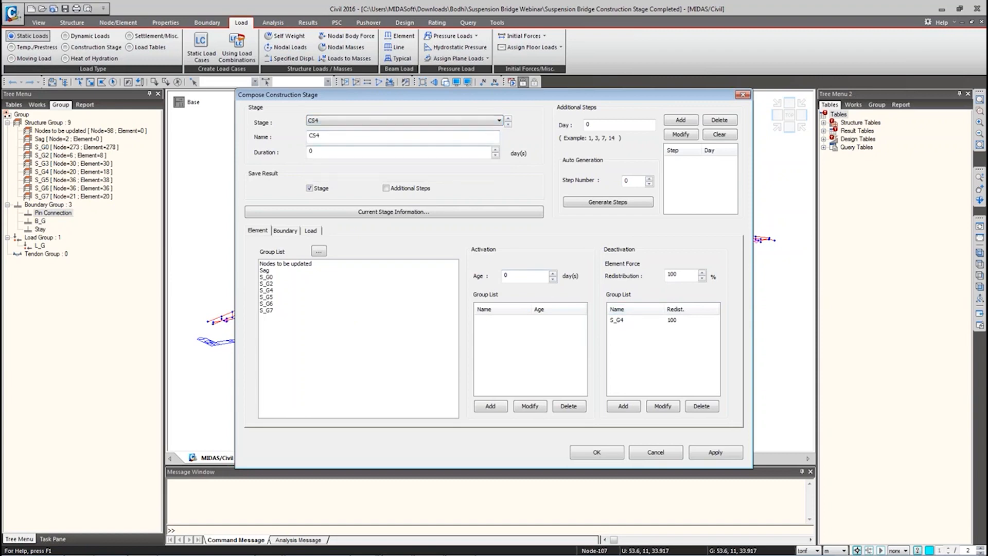
pyautogui.click(329, 121)
pyautogui.click(666, 452)
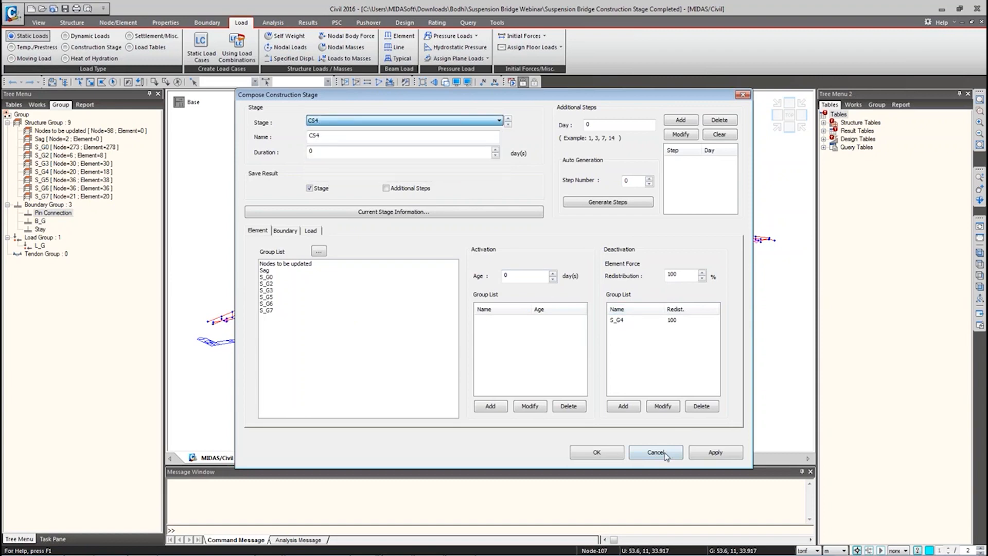
pyautogui.click(665, 453)
pyautogui.click(597, 339)
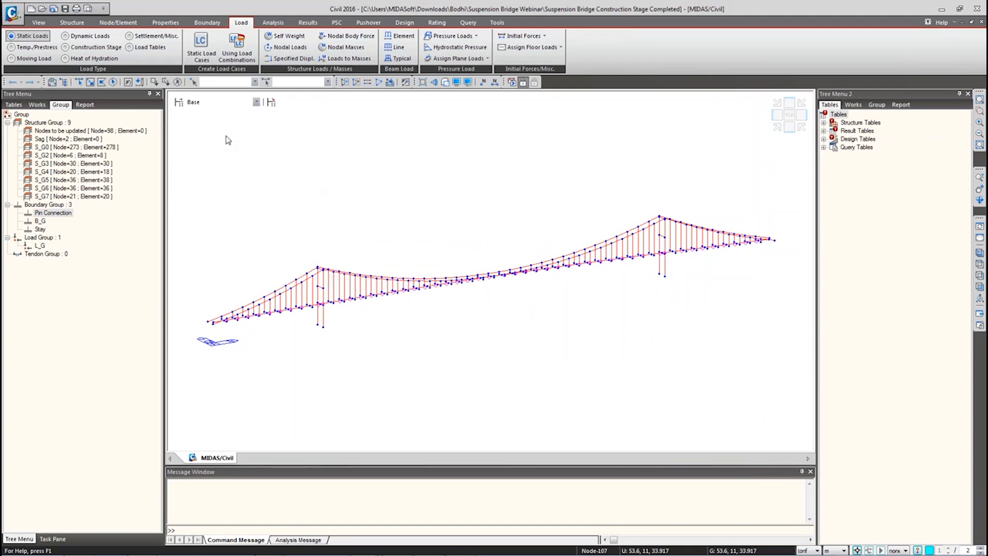
# Step: Switch the tree menu to Works and display the model at stage CS0
pyautogui.click(218, 102)
pyautogui.click(37, 105)
pyautogui.click(36, 104)
pyautogui.click(228, 105)
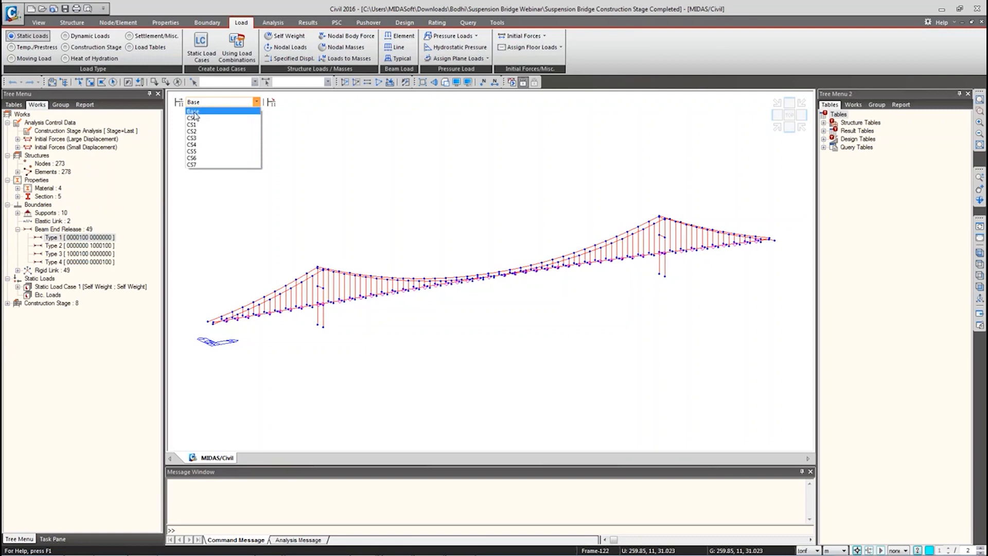
pyautogui.click(193, 118)
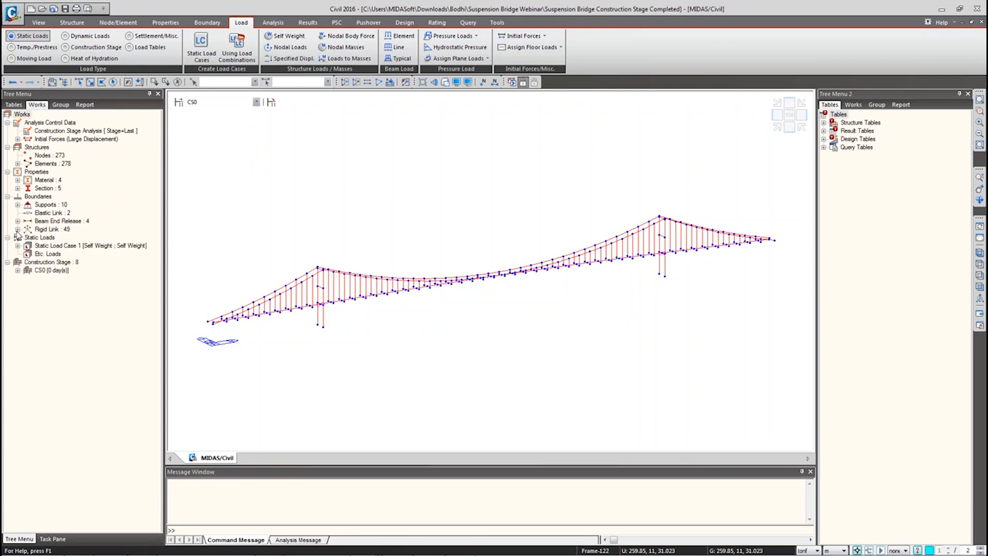
# Step: Explore the rigid link, beam end release and Static Load Case 1 entries in the works tree
pyautogui.click(17, 230)
pyautogui.click(17, 115)
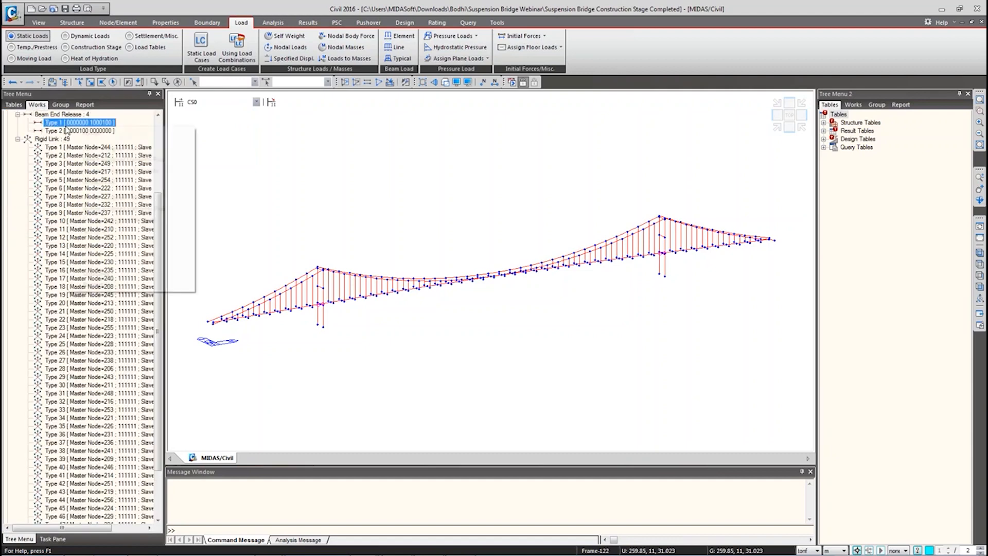
pyautogui.click(97, 263)
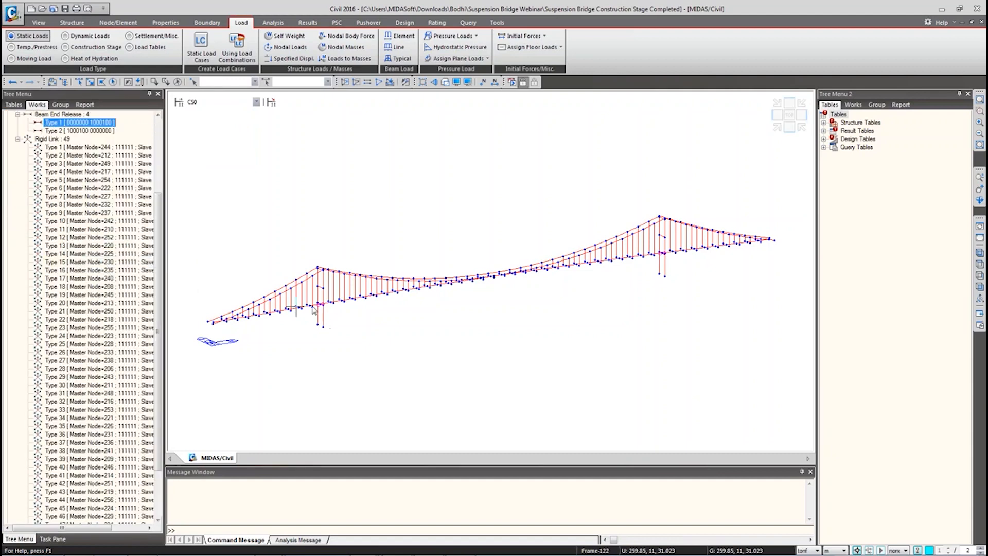
pyautogui.click(18, 139)
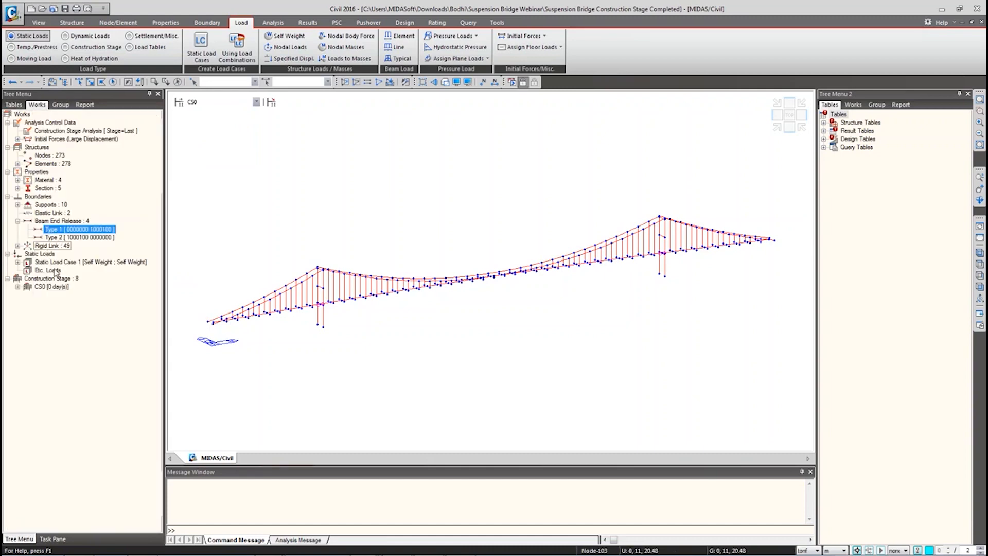
pyautogui.click(18, 263)
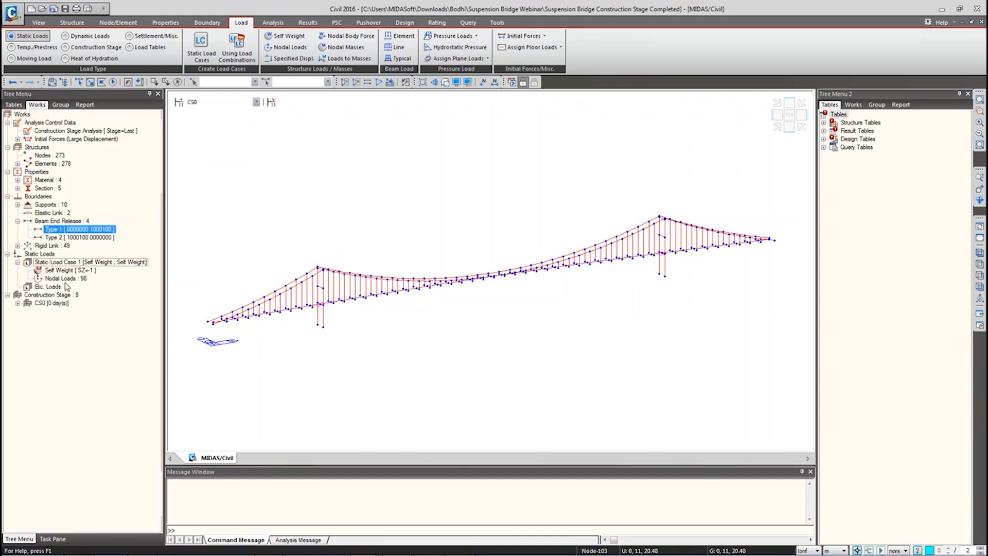
# Step: Display stages CS1 and CS2 with the whole bridge in isometric view
pyautogui.click(206, 102)
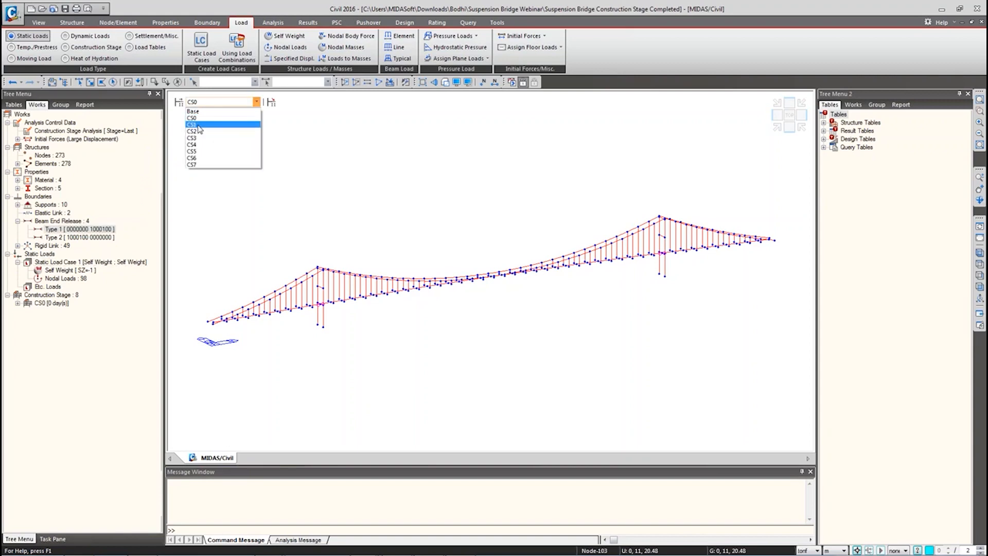
pyautogui.click(200, 131)
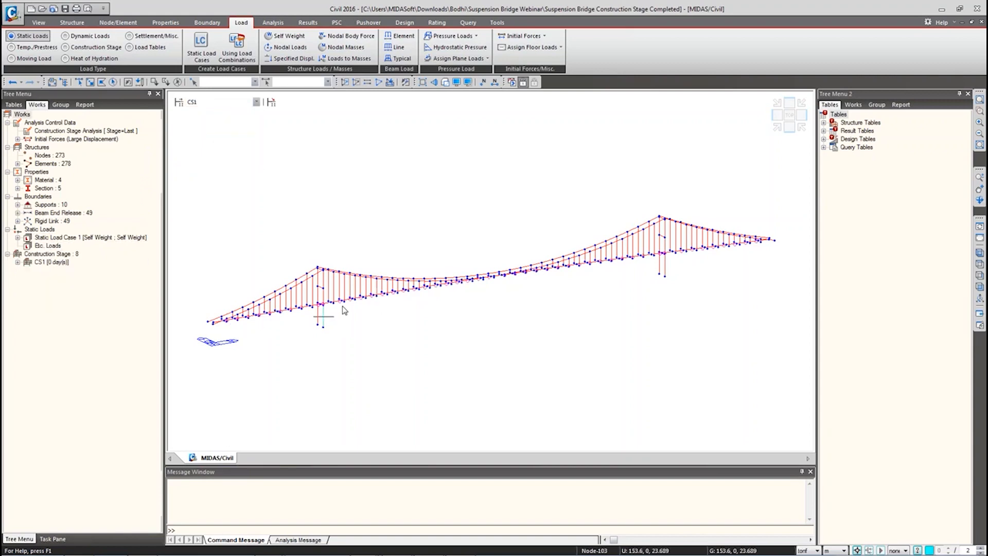
pyautogui.scroll(1, 342, 304)
pyautogui.scroll(9, 343, 305)
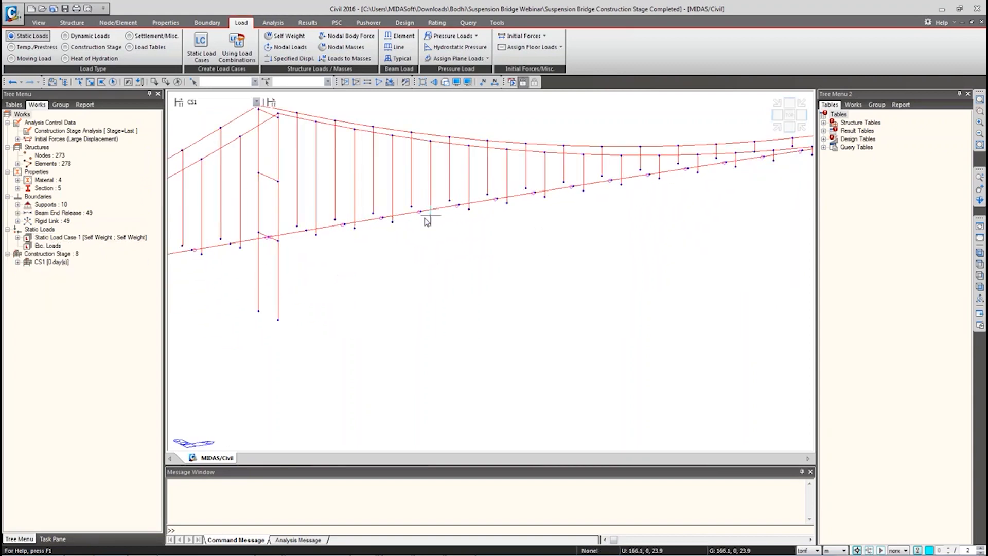
pyautogui.click(980, 252)
pyautogui.click(256, 102)
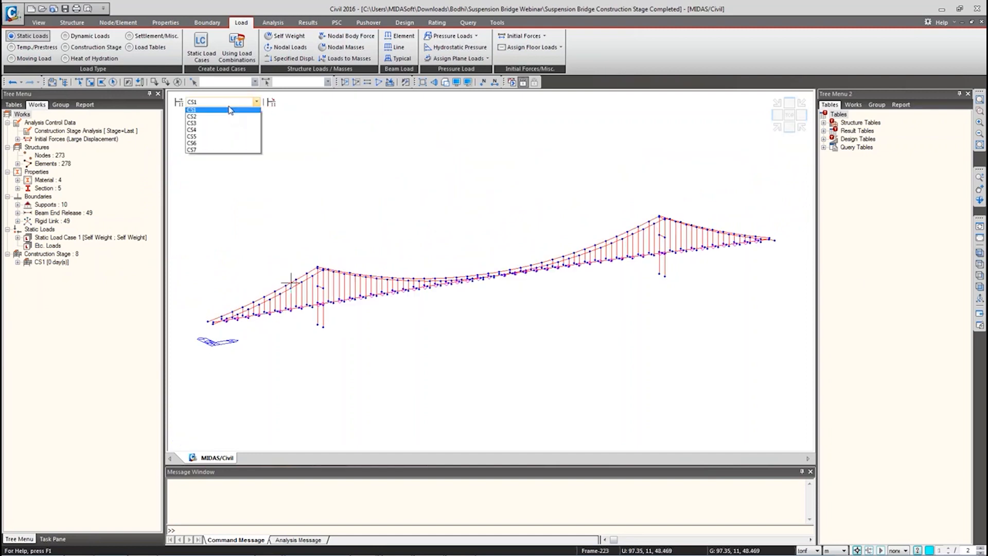
pyautogui.click(206, 132)
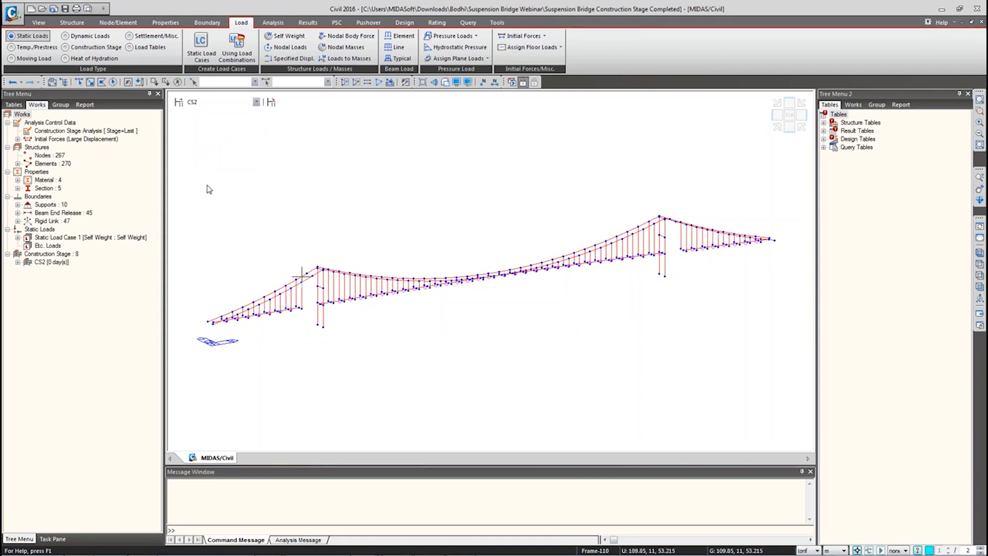
# Step: Step through later stages with the arrow keys, then return to the Base model
pyautogui.press('Down')
pyautogui.press('Down')
pyautogui.press('Down')
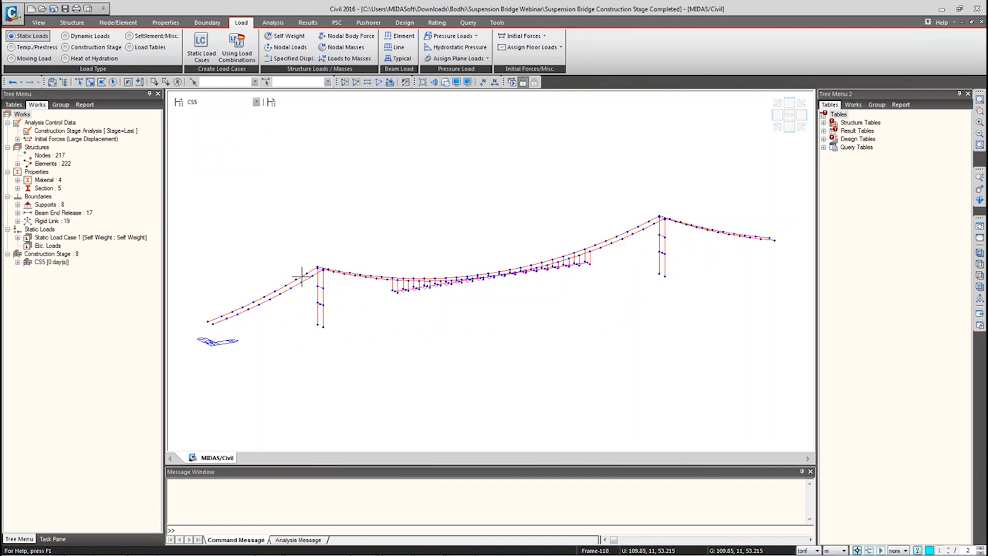
pyautogui.press('Down')
pyautogui.press('Down')
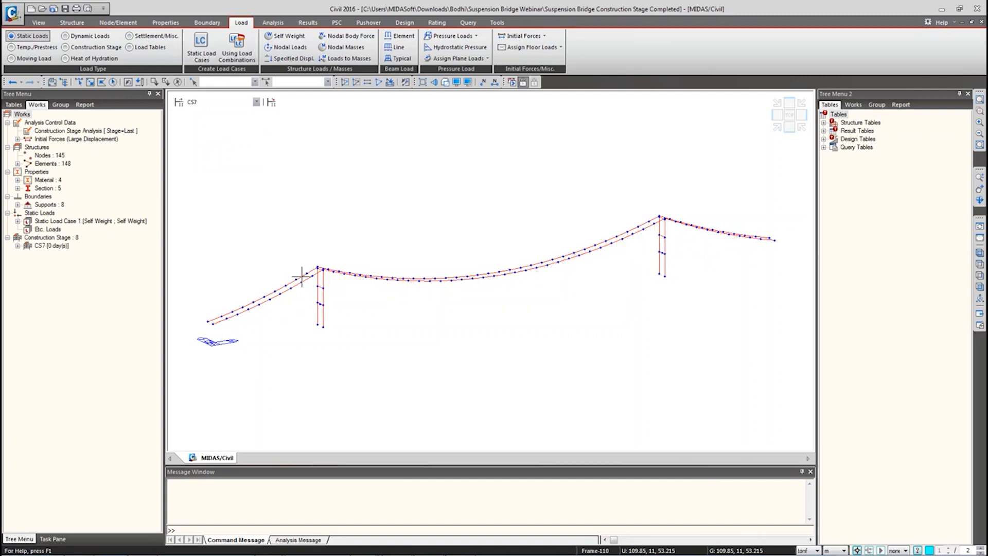
pyautogui.press('Up')
pyautogui.press('Up')
pyautogui.press('Up')
pyautogui.press('Up')
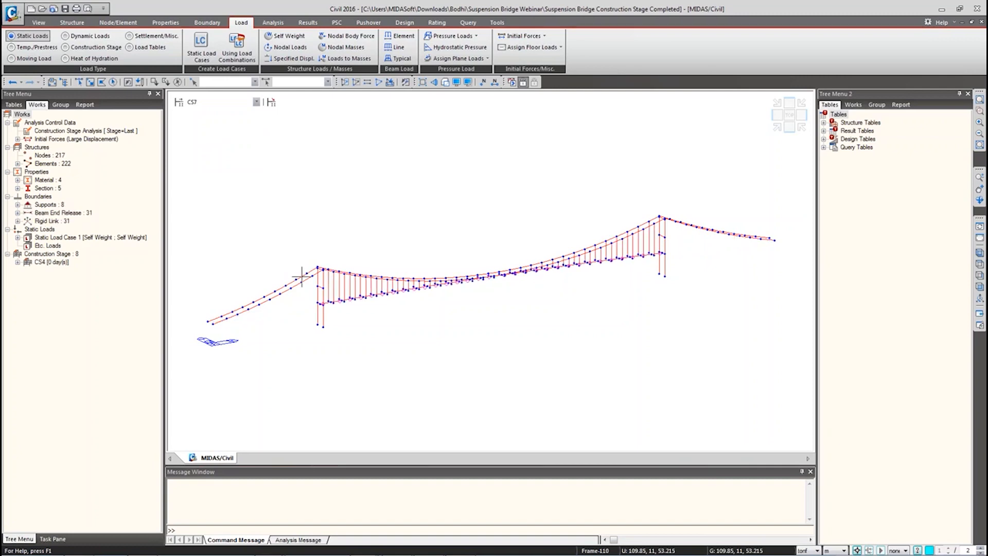
pyautogui.press('Up')
pyautogui.press('Up')
pyautogui.press('Up')
pyautogui.press('Up')
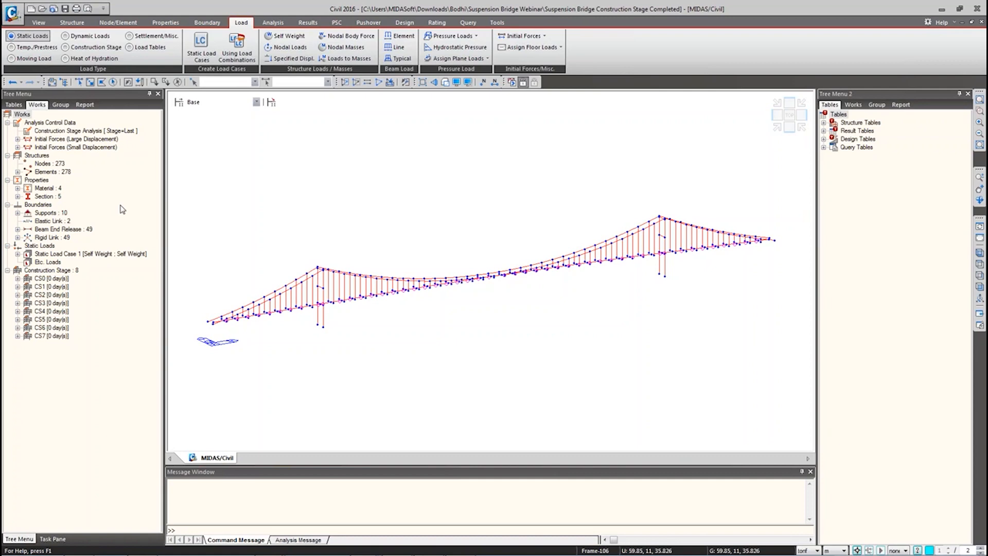
# Step: Open Construction Stage Analysis Control Data and bring up its Nonlinear Analysis Control settings
pyautogui.click(274, 23)
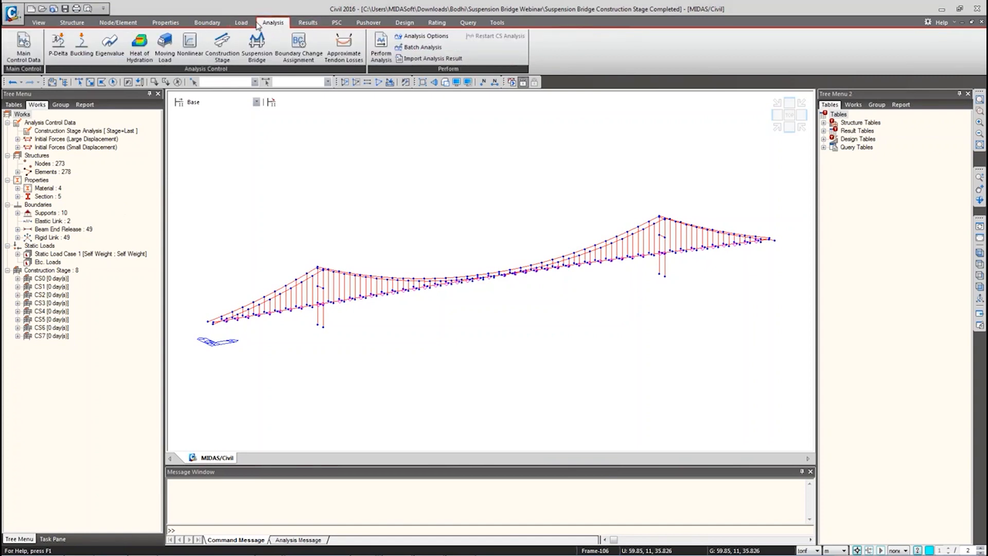
pyautogui.click(230, 57)
pyautogui.moveTo(310, 114); pyautogui.dragTo(248, 86)
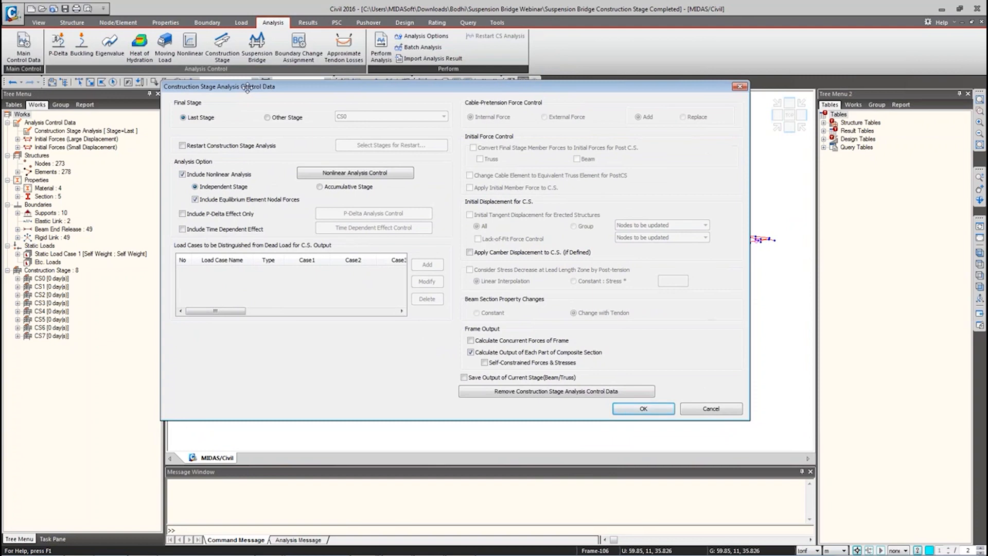
pyautogui.moveTo(250, 88); pyautogui.dragTo(251, 88)
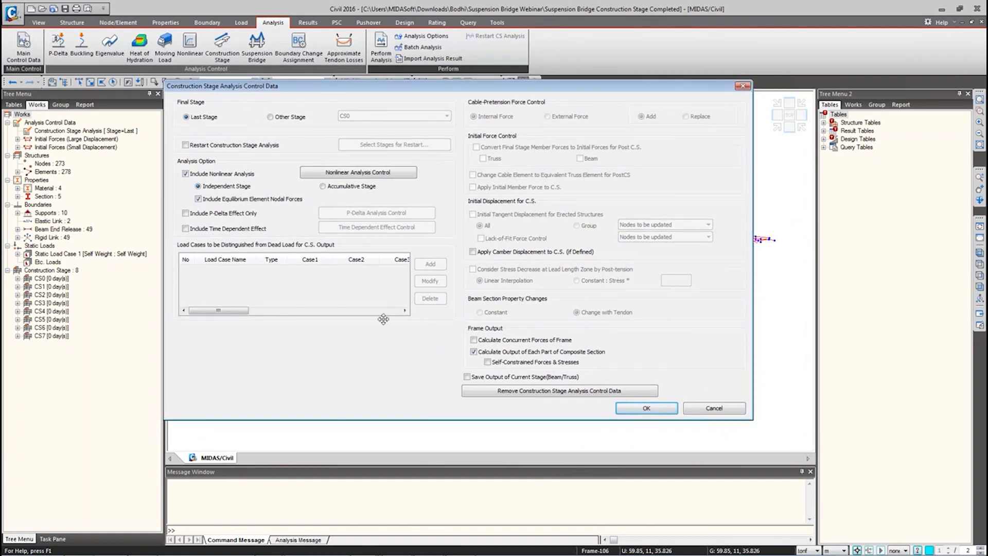
pyautogui.moveTo(438, 553)
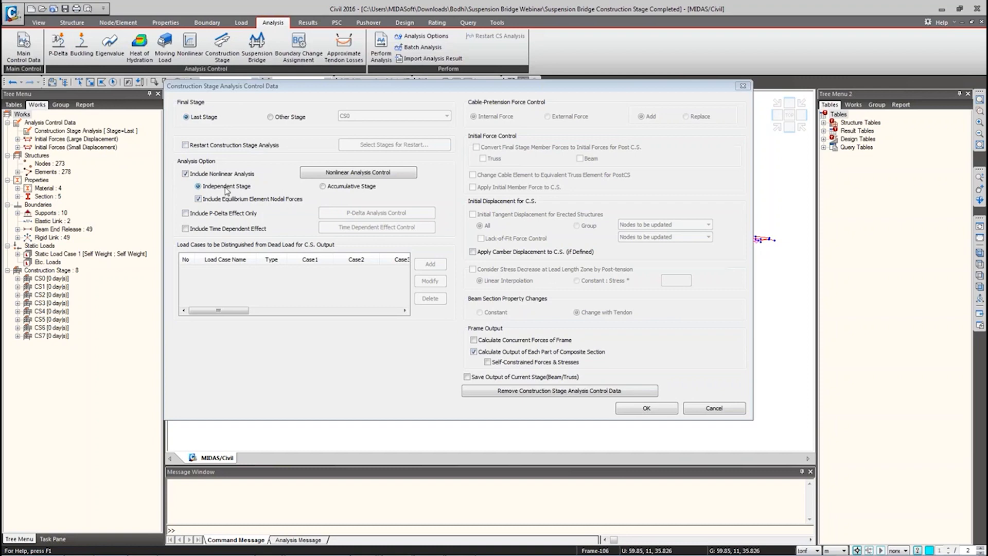
pyautogui.click(309, 174)
# Step: Review 30 iterations per load step, cancel nonlinear control, and accept the stage analysis settings
pyautogui.moveTo(339, 186); pyautogui.dragTo(196, 33)
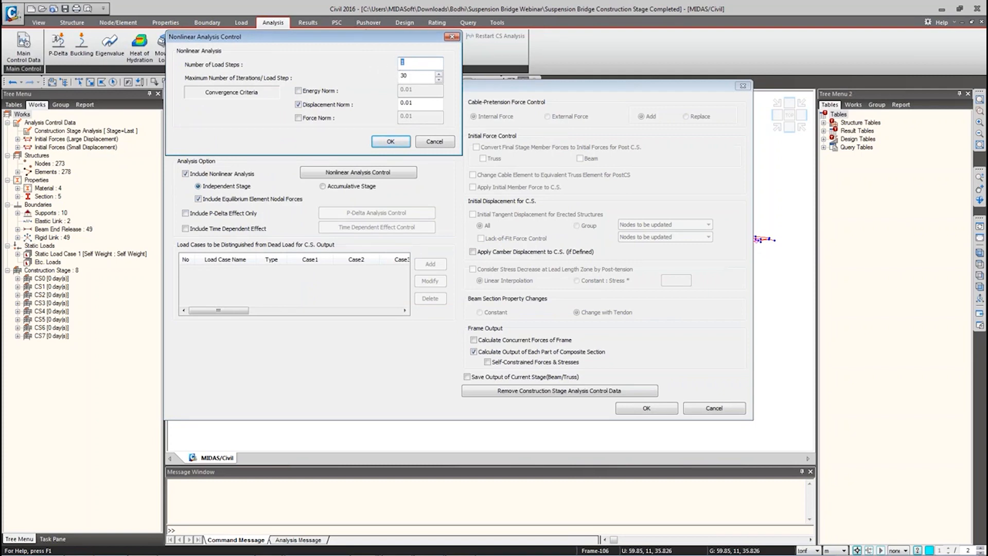
pyautogui.press('Tab')
pyautogui.moveTo(420, 75); pyautogui.dragTo(376, 75)
pyautogui.click(439, 140)
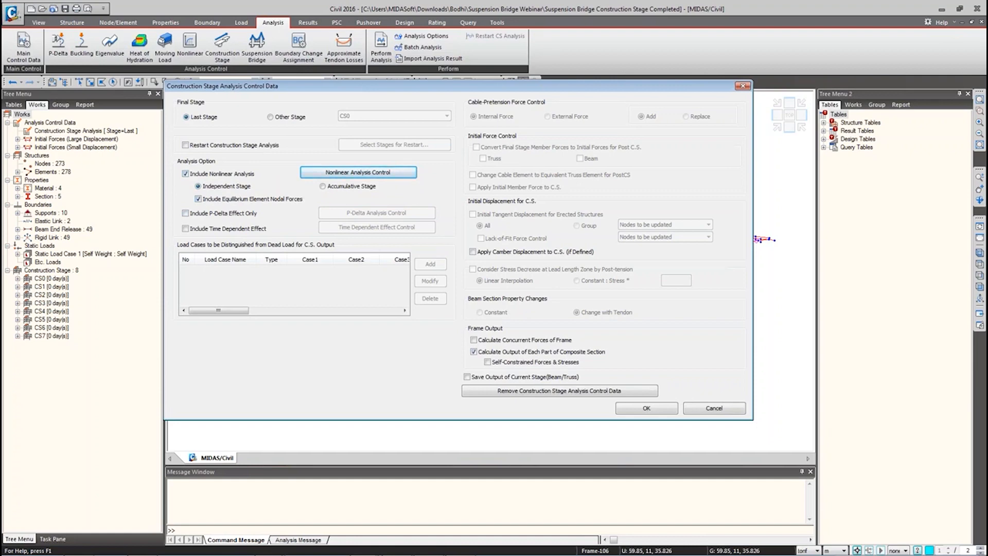
pyautogui.click(672, 410)
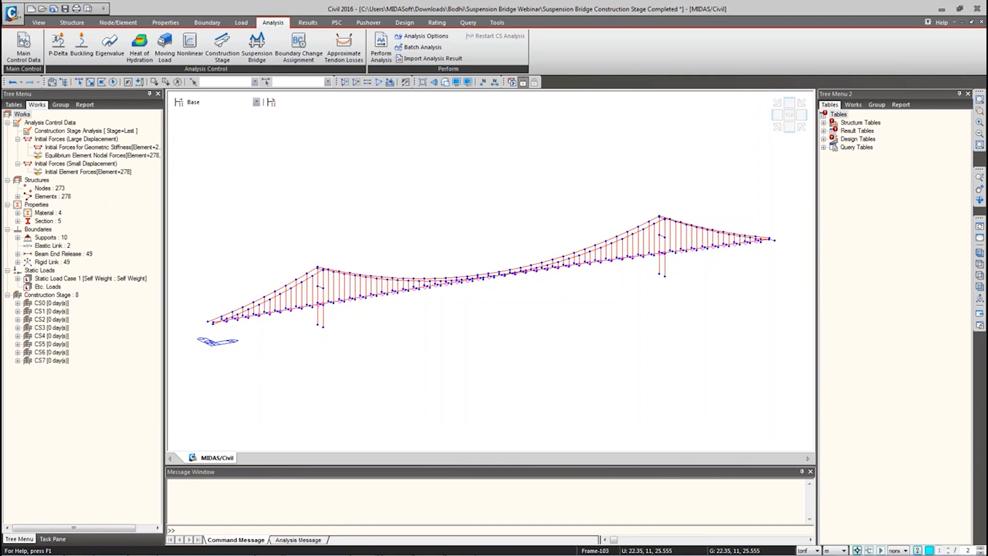
# Step: Run Perform Analysis on the construction stage model
pyautogui.click(390, 56)
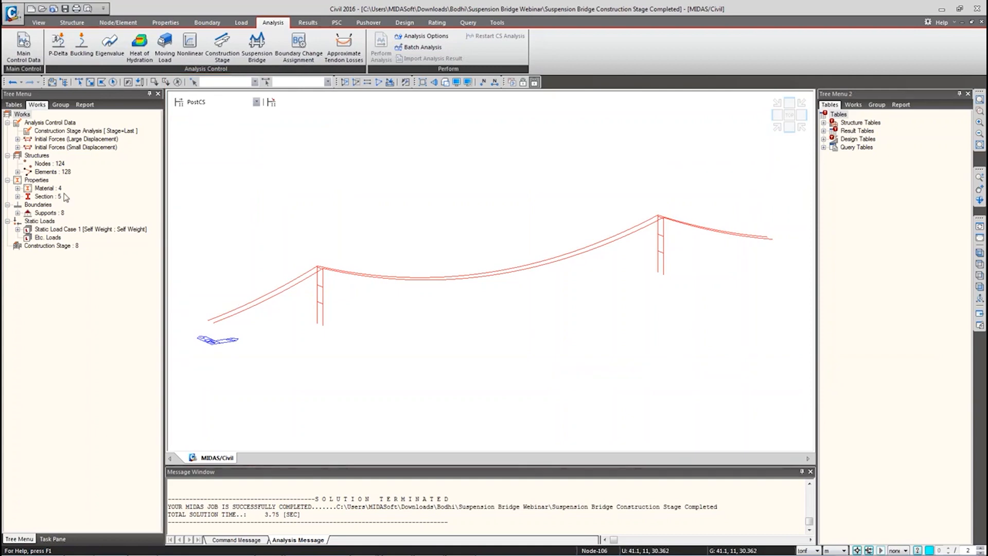
# Step: Draw the CS7 deformed shape for the CS: Summation combination
pyautogui.click(218, 103)
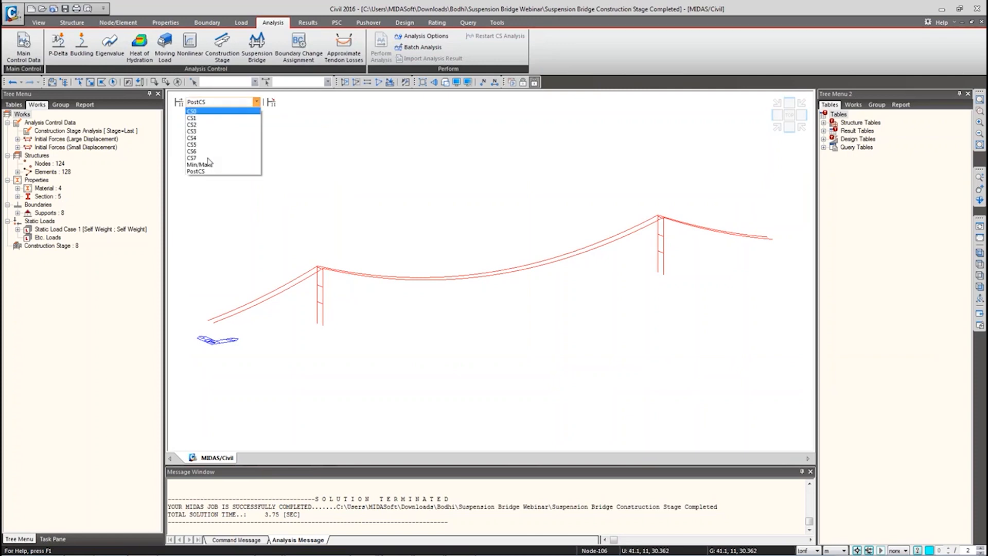
pyautogui.click(207, 159)
pyautogui.rightClick(210, 134)
pyautogui.moveTo(260, 154)
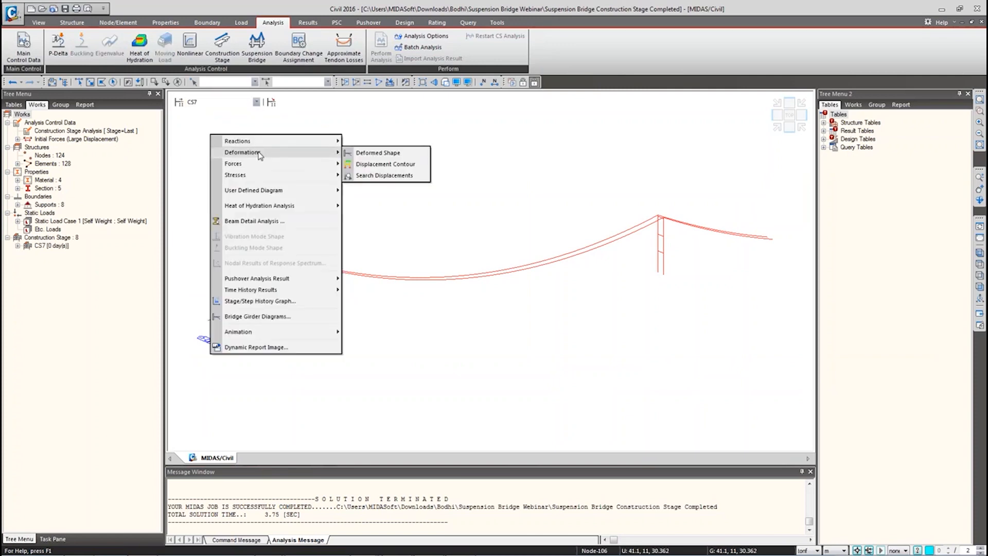
pyautogui.click(402, 152)
pyautogui.click(217, 102)
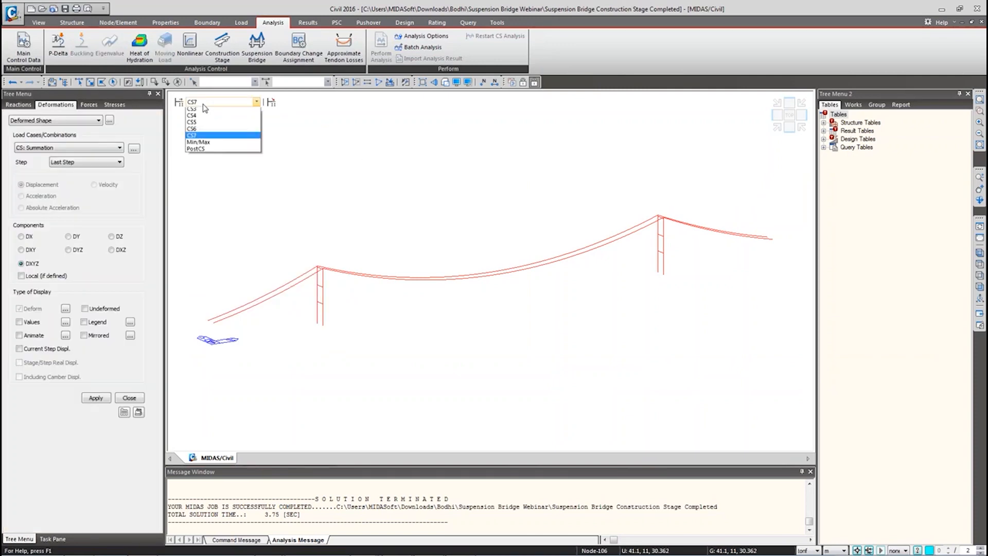
pyautogui.click(208, 158)
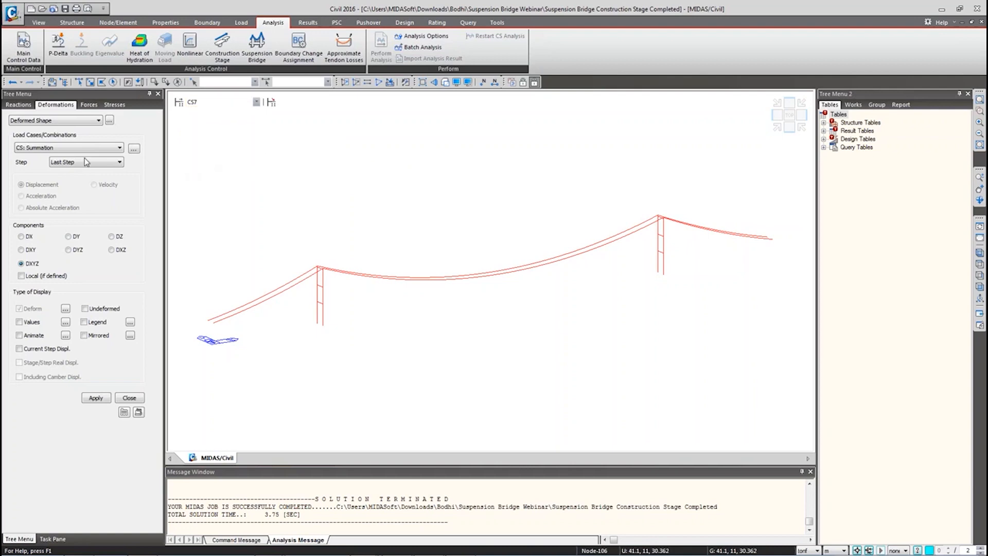
pyautogui.click(51, 148)
pyautogui.click(37, 157)
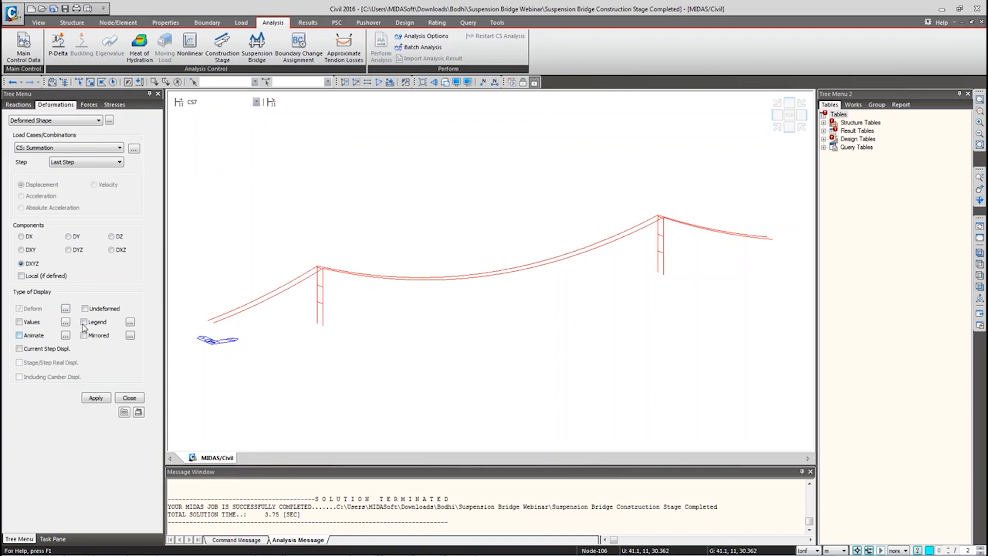
pyautogui.click(95, 396)
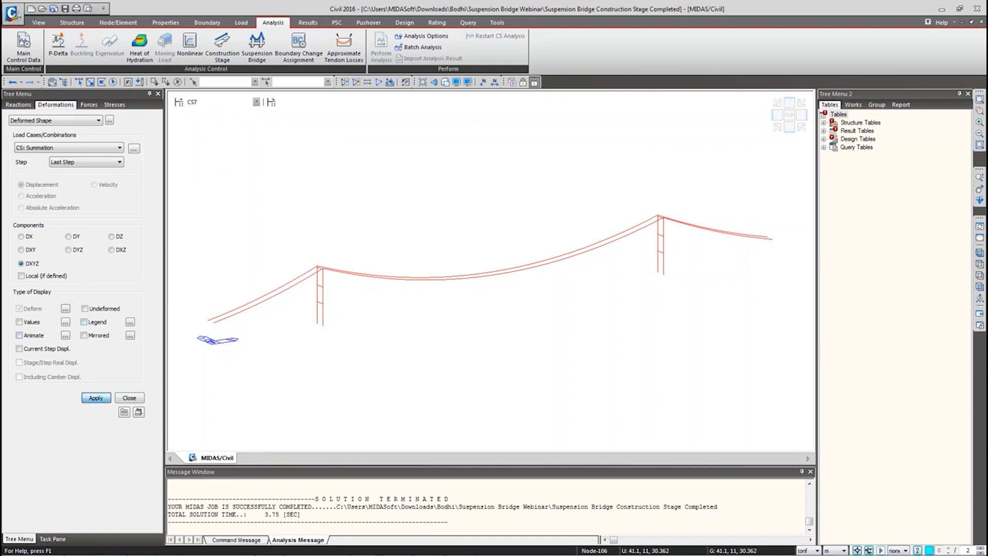
# Step: Reduce the deformation scale factor, overlay the undeformed shape, and switch to front view
pyautogui.click(66, 308)
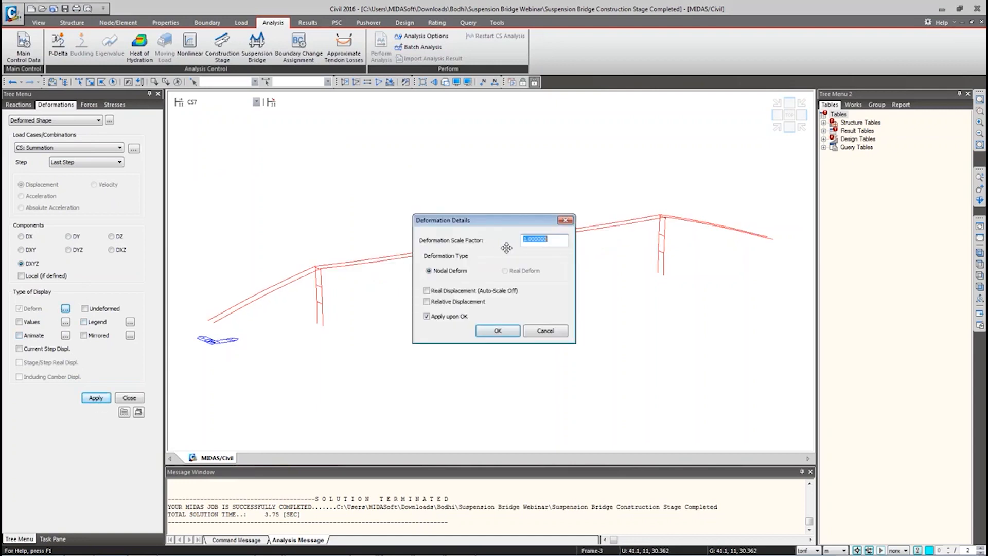
pyautogui.write('0.')
pyautogui.click(507, 333)
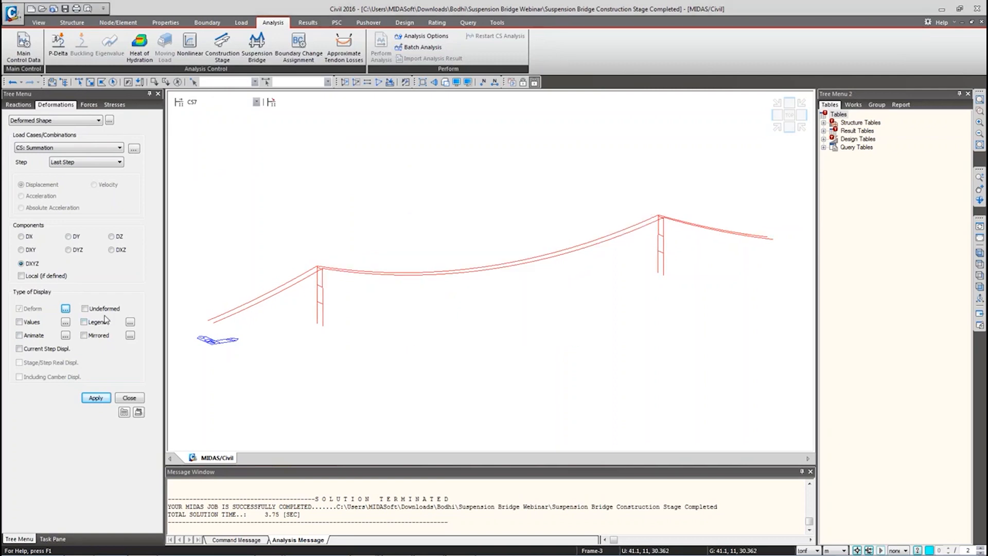
pyautogui.click(85, 308)
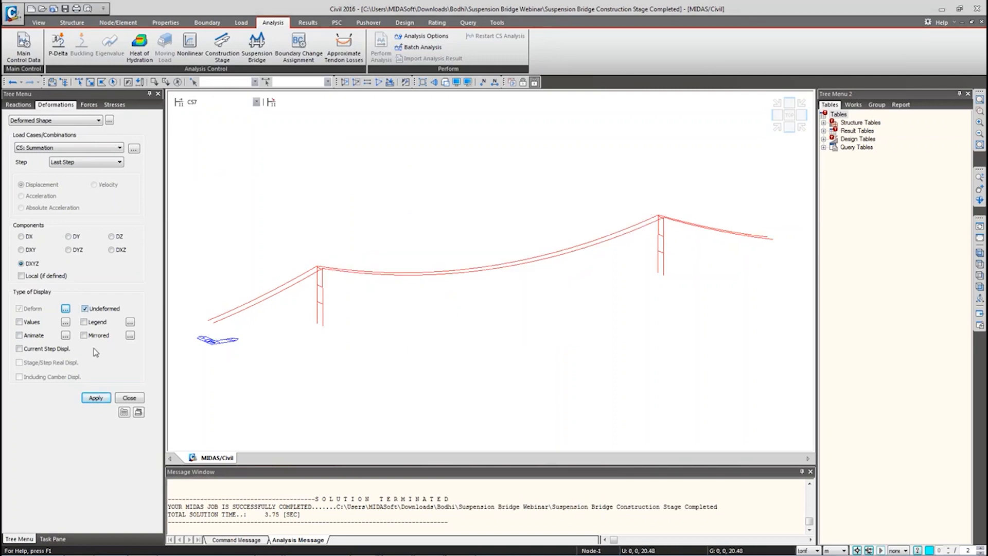
pyautogui.click(95, 397)
pyautogui.click(979, 287)
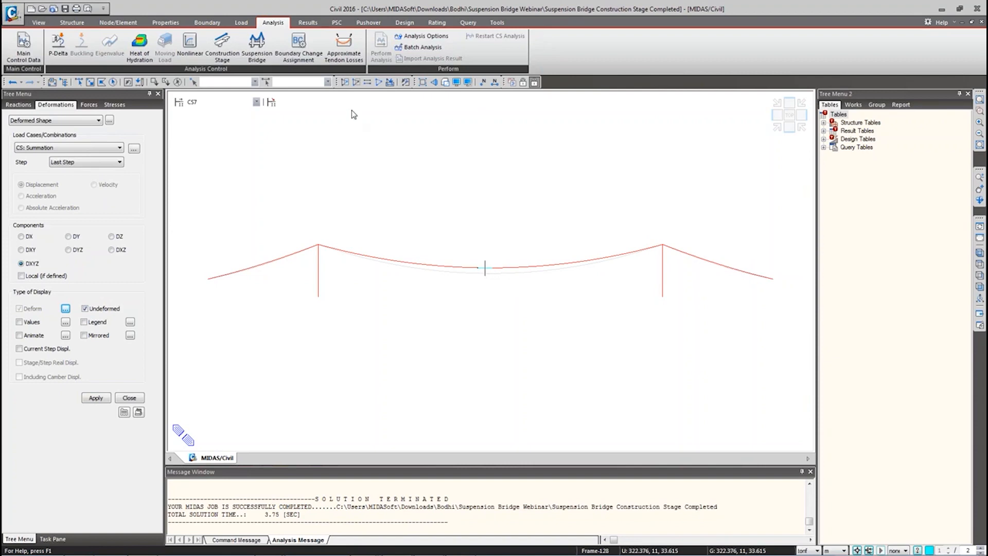
# Step: Open Stage/Step Graph and redefine the Sag function at node 27
pyautogui.click(306, 24)
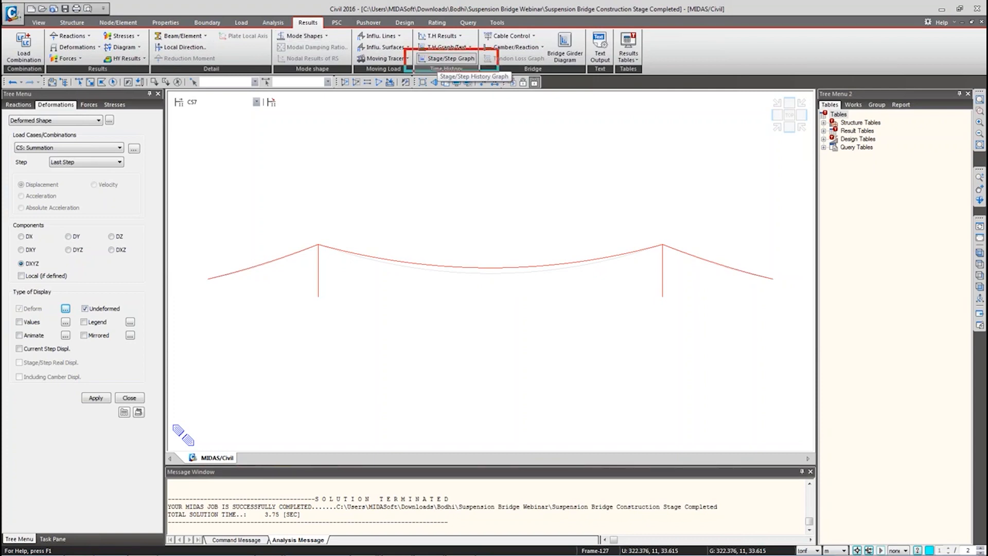
pyautogui.click(437, 59)
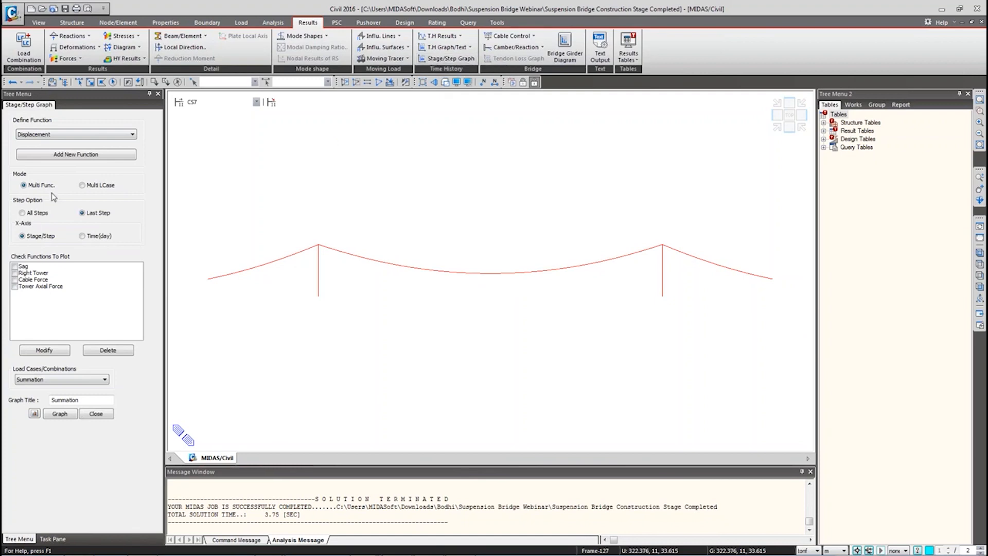
pyautogui.click(25, 267)
pyautogui.click(45, 350)
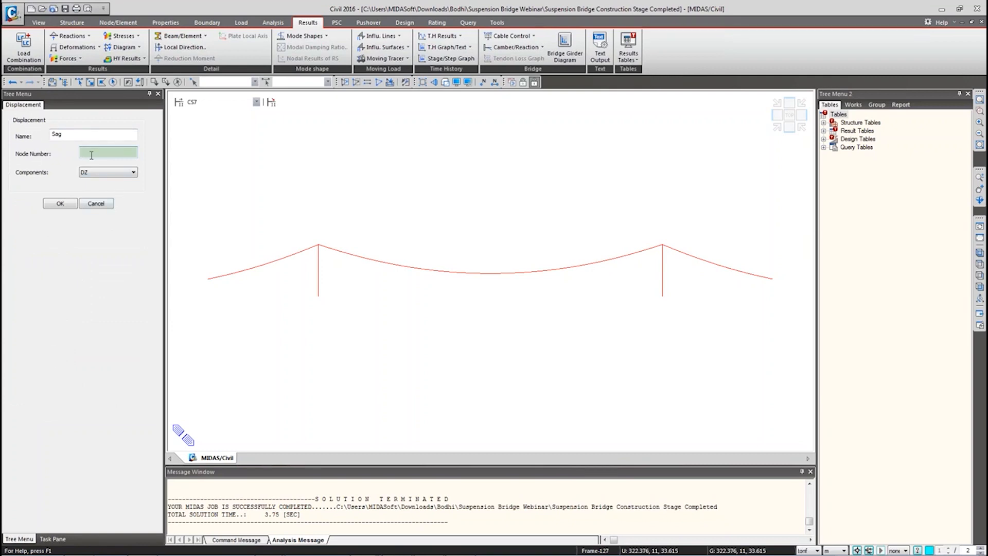
pyautogui.click(490, 273)
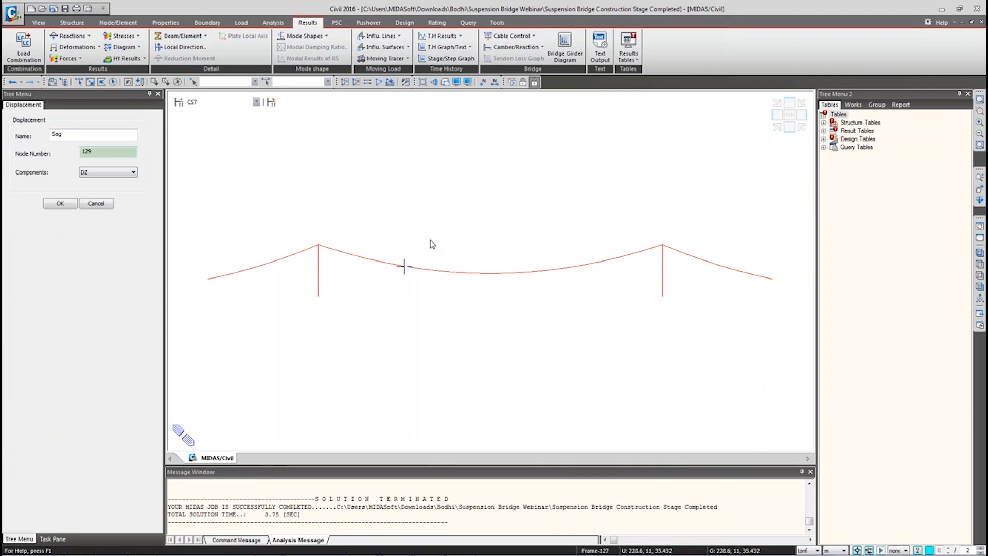
pyautogui.click(98, 153)
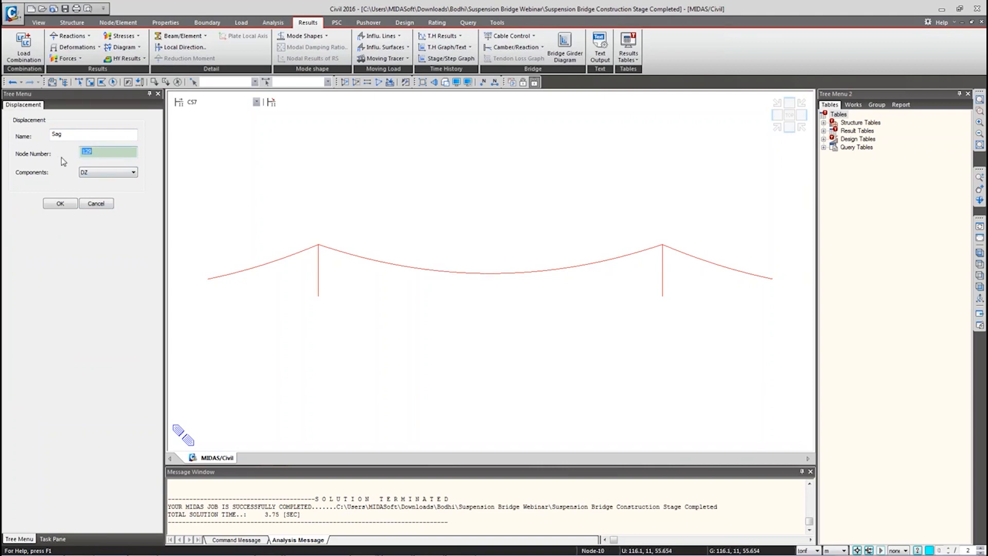
pyautogui.write('27')
pyautogui.click(216, 83)
pyautogui.press('Return')
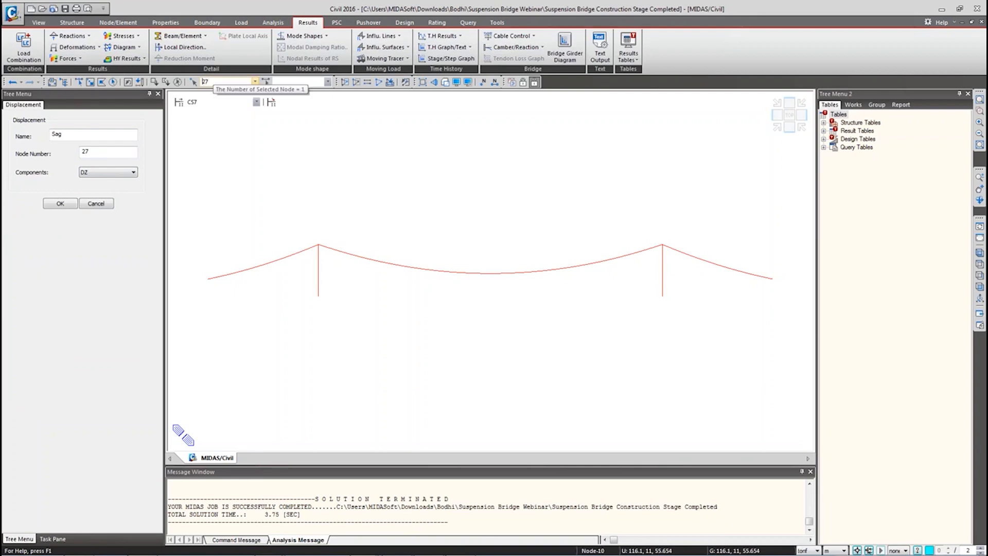
# Step: Confirm Sag uses node 27, tick it, and plot the Summation stage history graph
pyautogui.keyDown('ctrl'); pyautogui.moveTo(432, 275); pyautogui.dragTo(493, 280, button='middle'); pyautogui.keyUp('ctrl')
pyautogui.scroll(10, 494, 279)
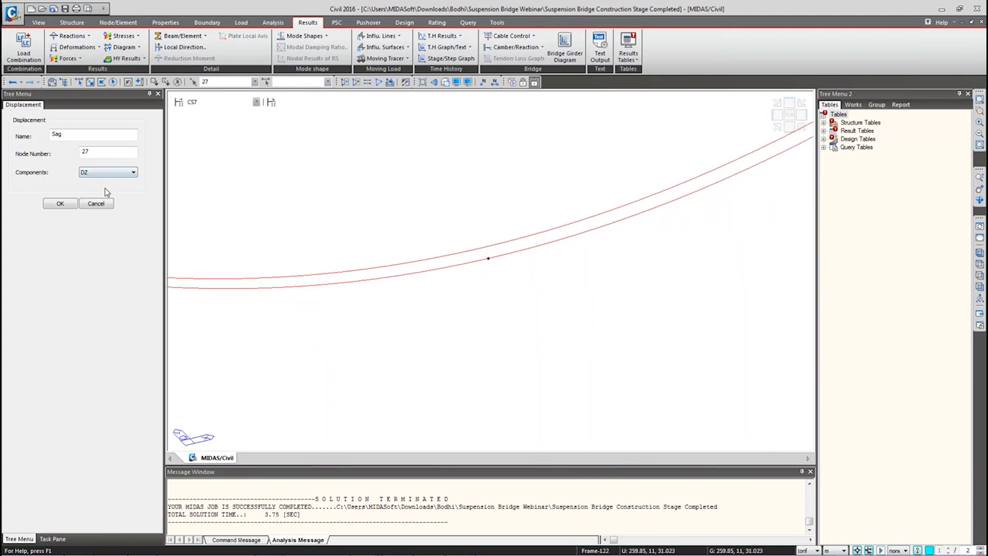
pyautogui.click(87, 152)
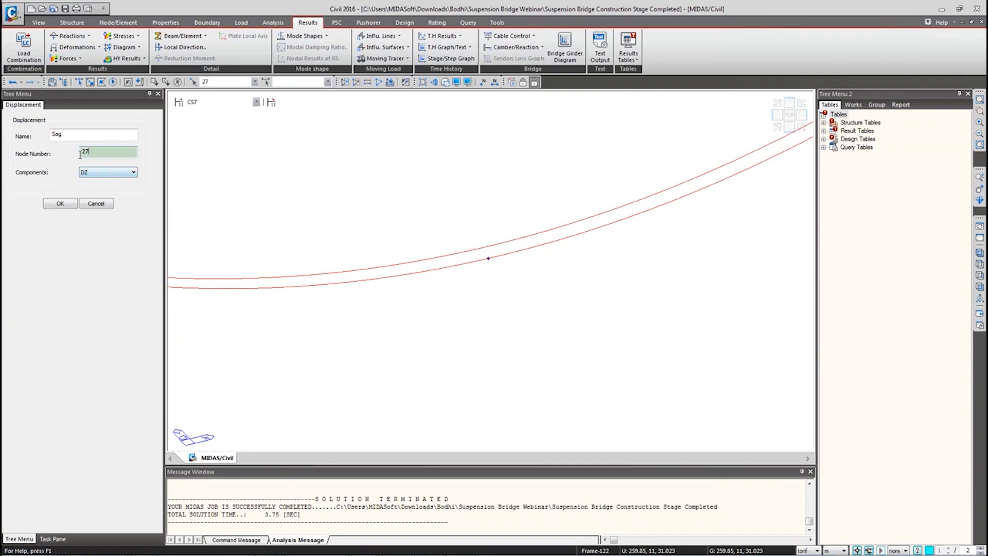
pyautogui.click(95, 205)
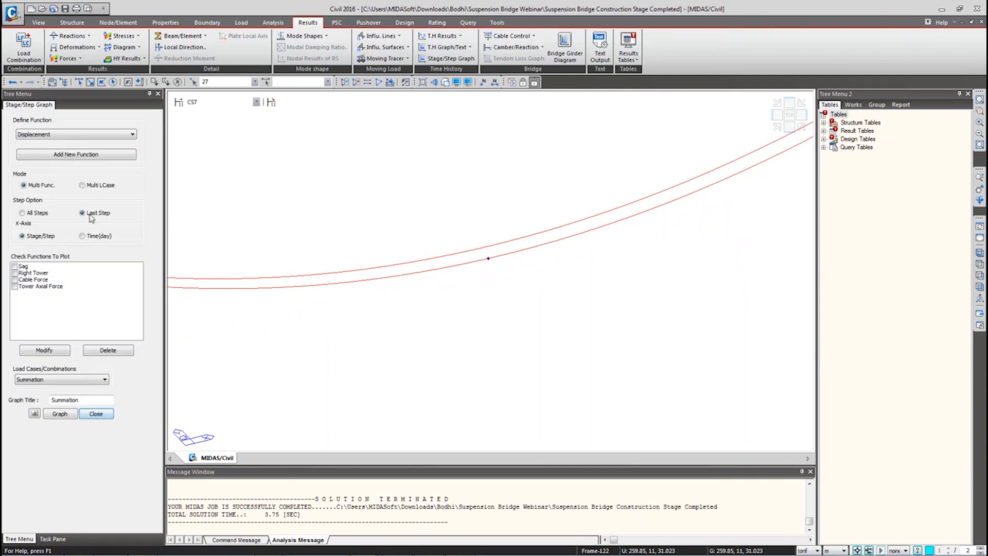
pyautogui.click(15, 266)
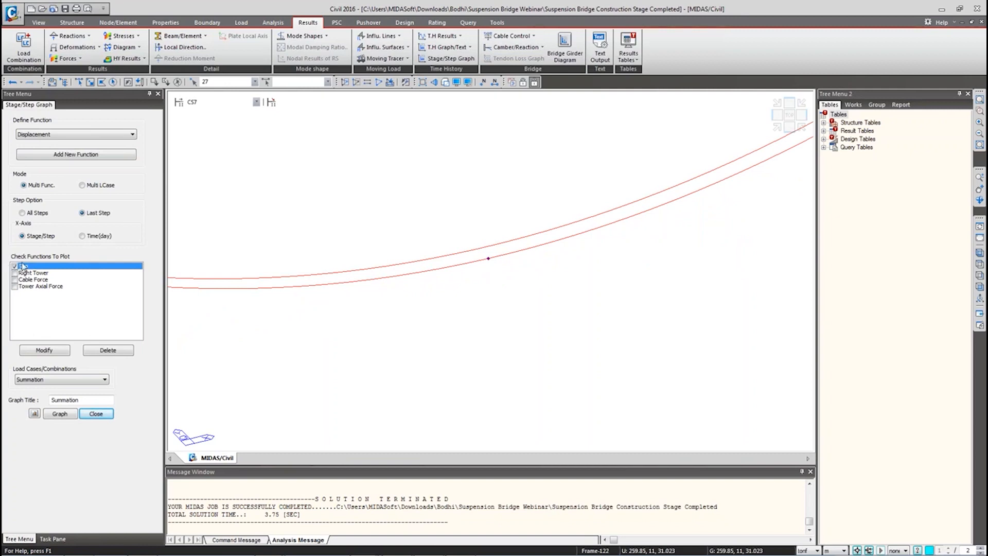
pyautogui.click(63, 414)
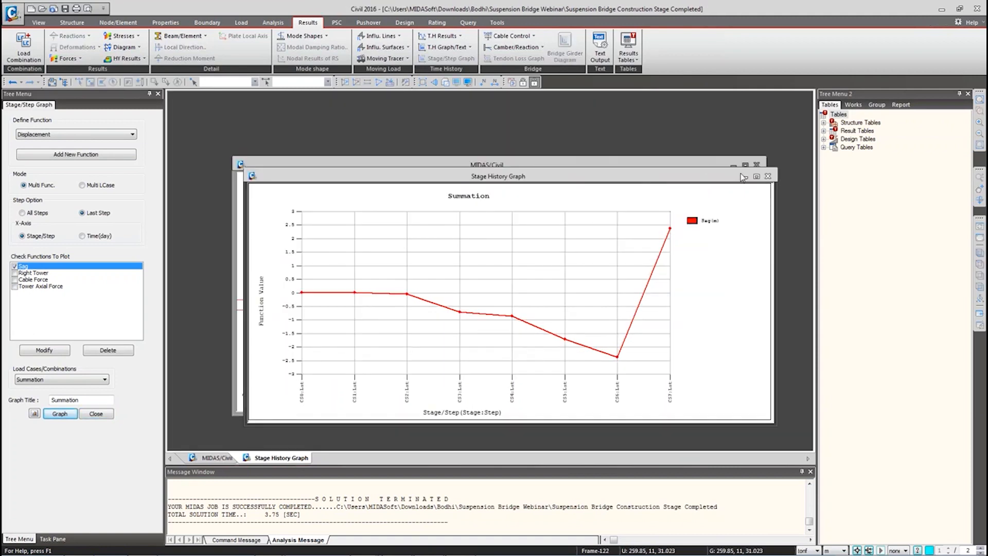
# Step: Enlarge the stage history graph window and enter the label 'Completed State'
pyautogui.click(756, 176)
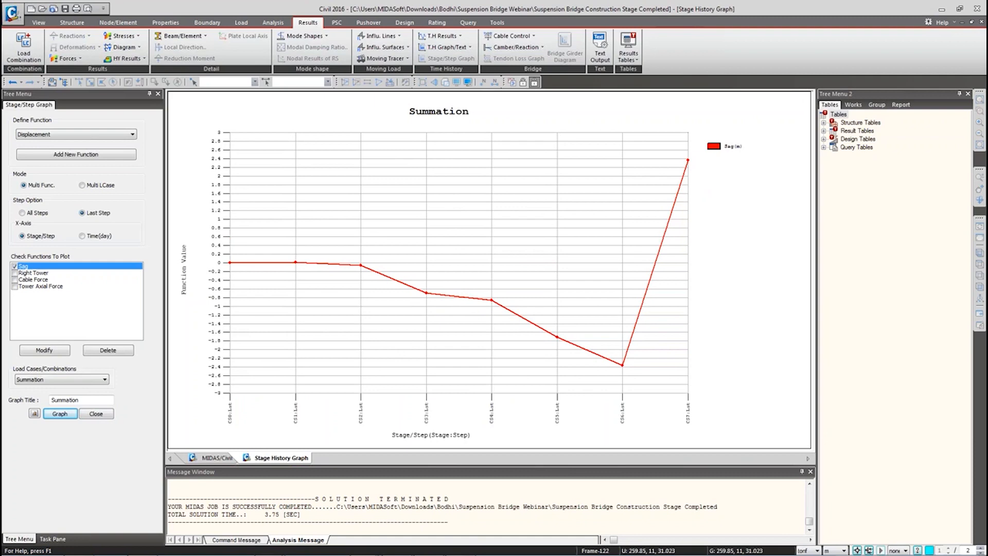
pyautogui.write('Comp')
pyautogui.write('lwrew')
pyautogui.press('BackSpace')
pyautogui.press('BackSpace')
pyautogui.press('BackSpace')
pyautogui.press('BackSpace')
pyautogui.write('eted StAT')
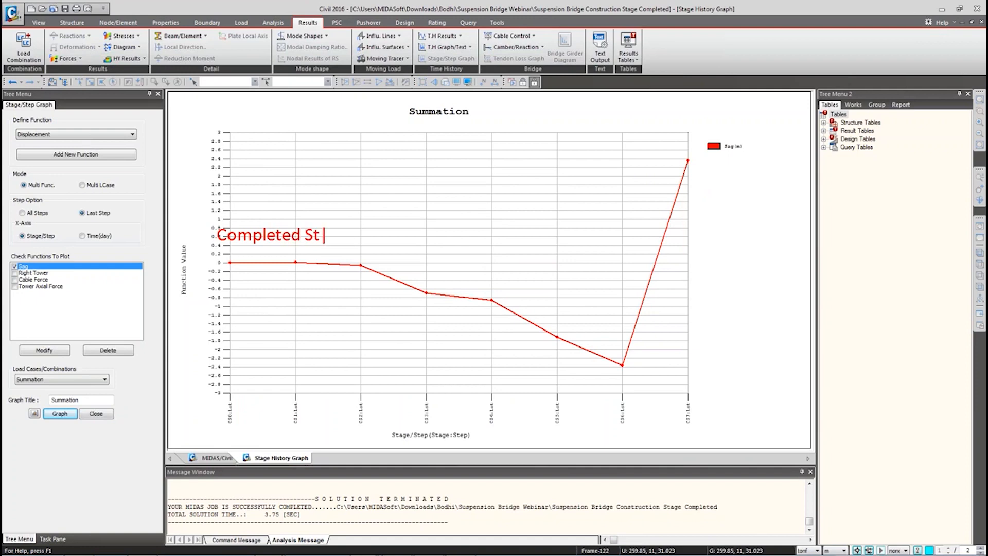
pyautogui.write('ate')
# Step: Rearrange the graph window, then switch back to the bridge model view
pyautogui.moveTo(190, 249)
pyautogui.mouseDown()
pyautogui.moveTo(286, 279)
pyautogui.moveTo(244, 272)
pyautogui.moveTo(283, 283)
pyautogui.moveTo(281, 292)
pyautogui.moveTo(295, 286)
pyautogui.moveTo(267, 284)
pyautogui.mouseUp()
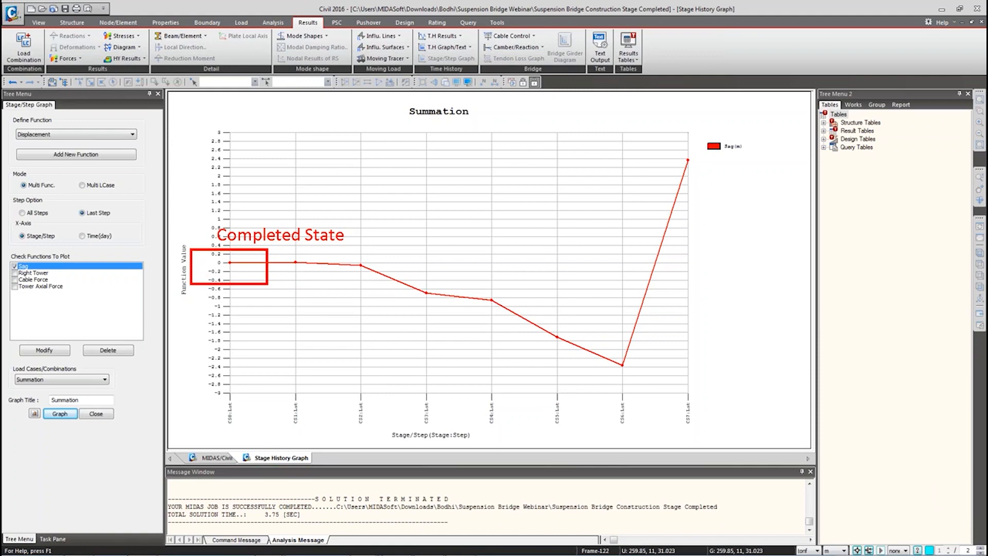
pyautogui.moveTo(643, 151)
pyautogui.mouseDown()
pyautogui.moveTo(709, 174)
pyautogui.moveTo(276, 262)
pyautogui.moveTo(253, 257)
pyautogui.mouseUp()
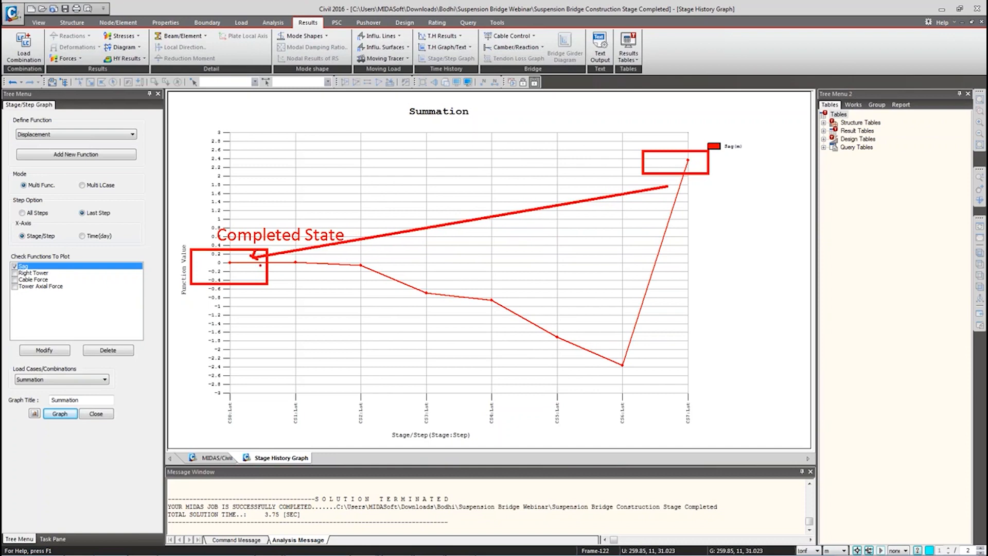
pyautogui.moveTo(519, 353)
pyautogui.mouseDown()
pyautogui.moveTo(547, 353)
pyautogui.moveTo(349, 353)
pyautogui.mouseUp()
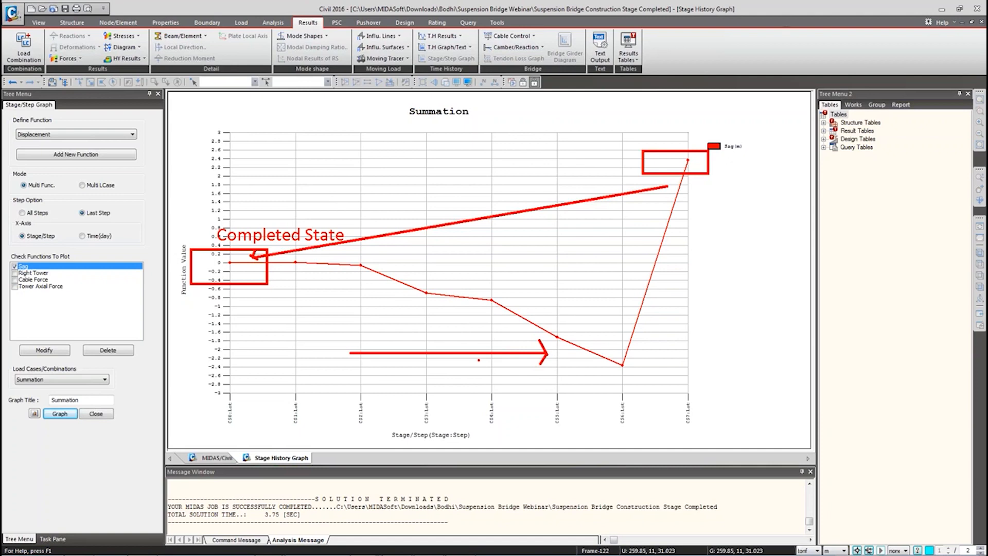
pyautogui.press('Escape')
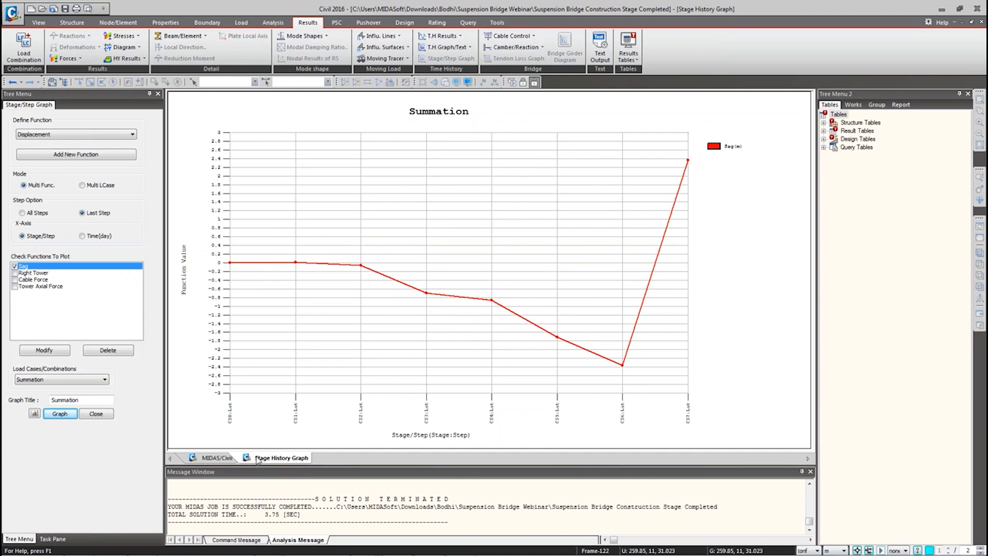
pyautogui.click(222, 458)
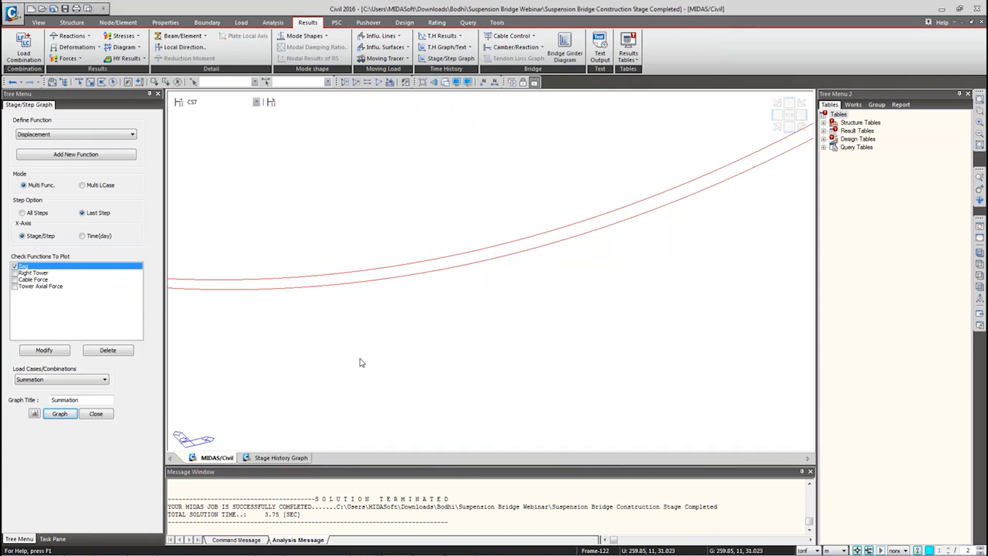
# Step: Switch to the front elevation and zoom to fit the entire suspension bridge instead of the cable close-up
pyautogui.click(789, 127)
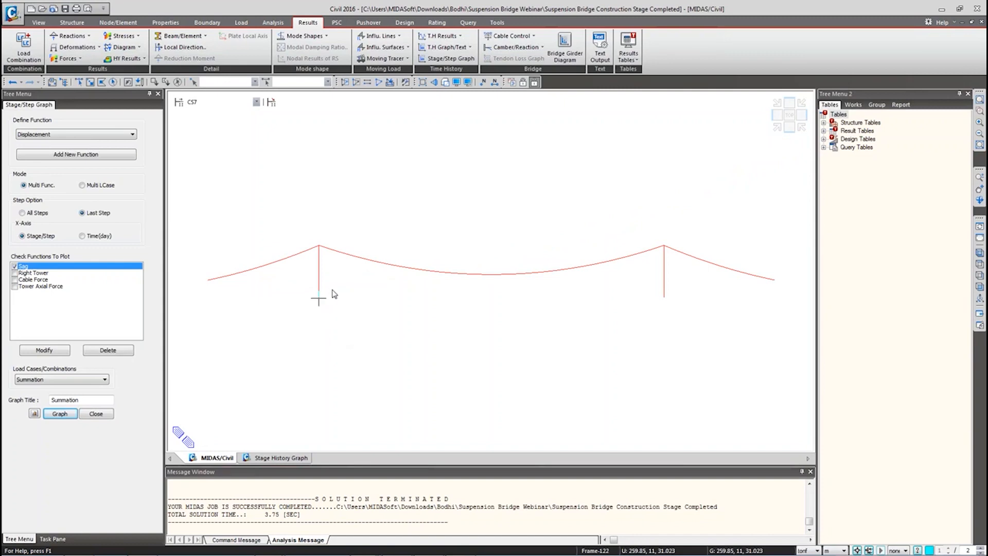
pyautogui.click(319, 278)
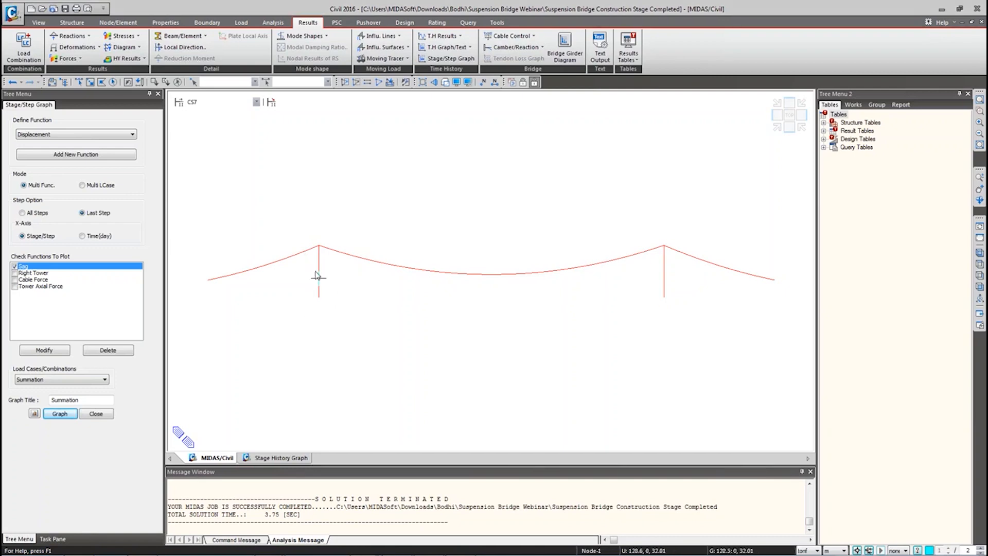
pyautogui.moveTo(319, 293)
pyautogui.mouseDown()
pyautogui.moveTo(308, 249)
pyautogui.moveTo(315, 278)
pyautogui.mouseUp()
pyautogui.moveTo(673, 246); pyautogui.dragTo(665, 297)
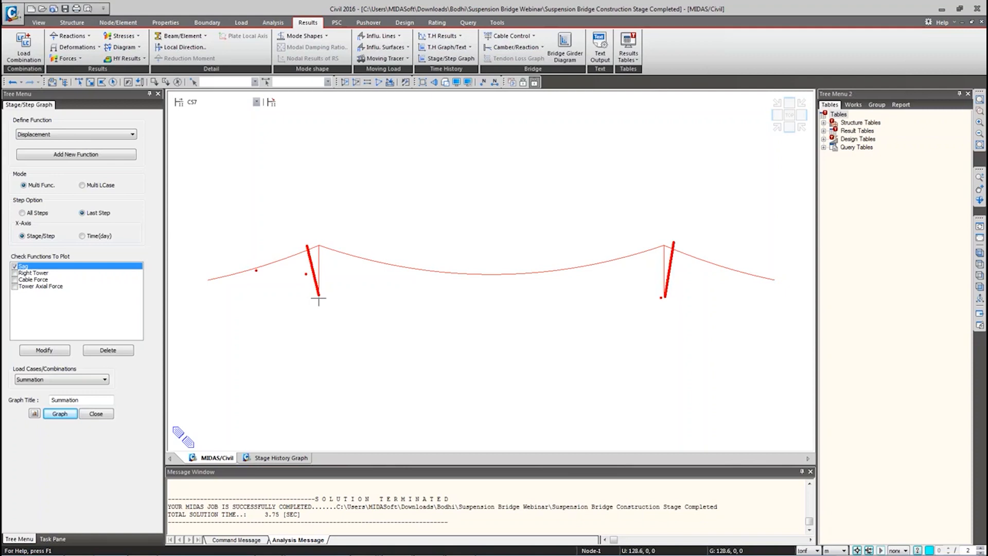
pyautogui.moveTo(245, 274)
pyautogui.mouseDown()
pyautogui.moveTo(270, 267)
pyautogui.moveTo(218, 281)
pyautogui.moveTo(306, 245)
pyautogui.mouseUp()
pyautogui.moveTo(319, 298)
pyautogui.mouseDown()
pyautogui.moveTo(247, 270)
pyautogui.moveTo(319, 247)
pyautogui.moveTo(320, 302)
pyautogui.mouseUp()
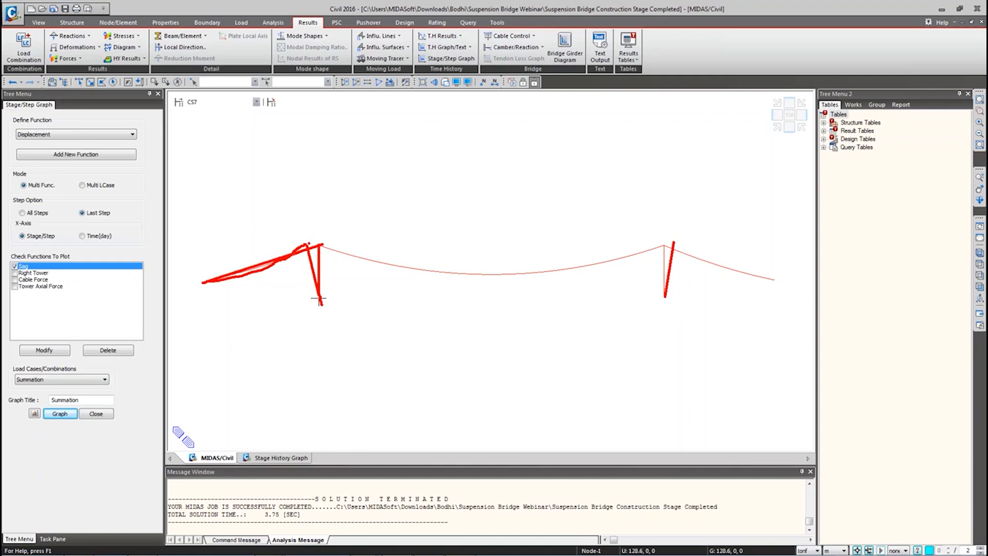
pyautogui.press('Escape')
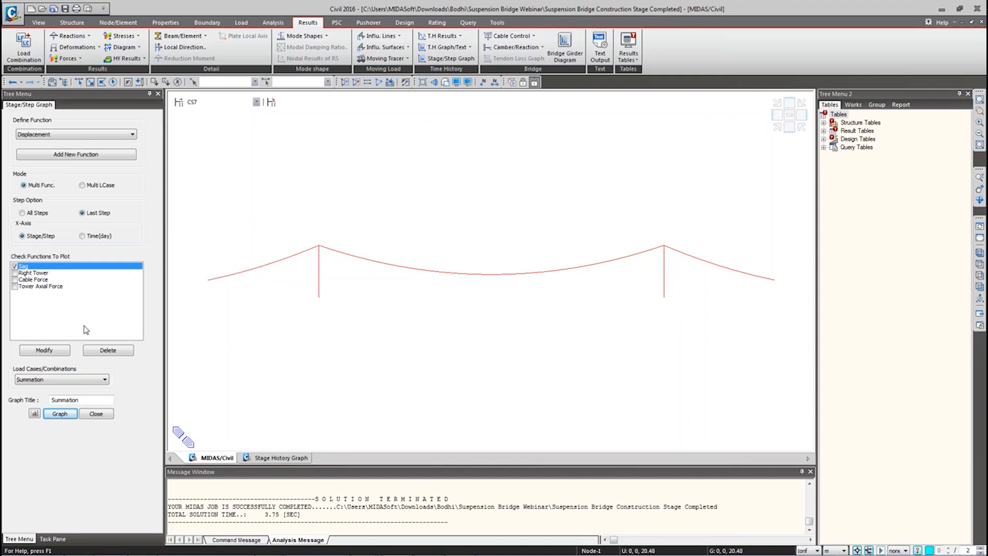
# Step: Keep stage CS7 and plot the DX deformed shape overlaid on the undeformed bridge outline
pyautogui.click(218, 102)
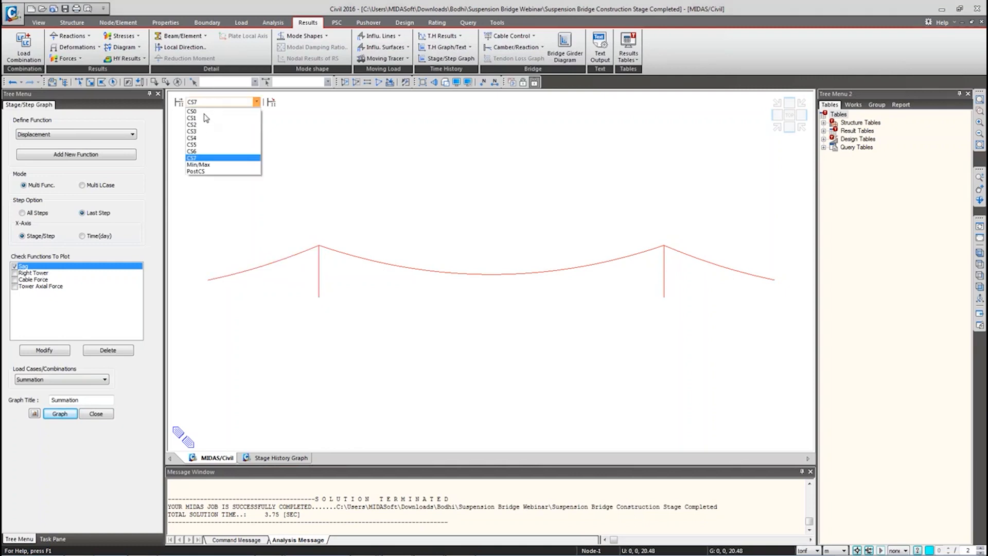
pyautogui.click(208, 155)
pyautogui.rightClick(208, 154)
pyautogui.moveTo(288, 170)
pyautogui.click(380, 172)
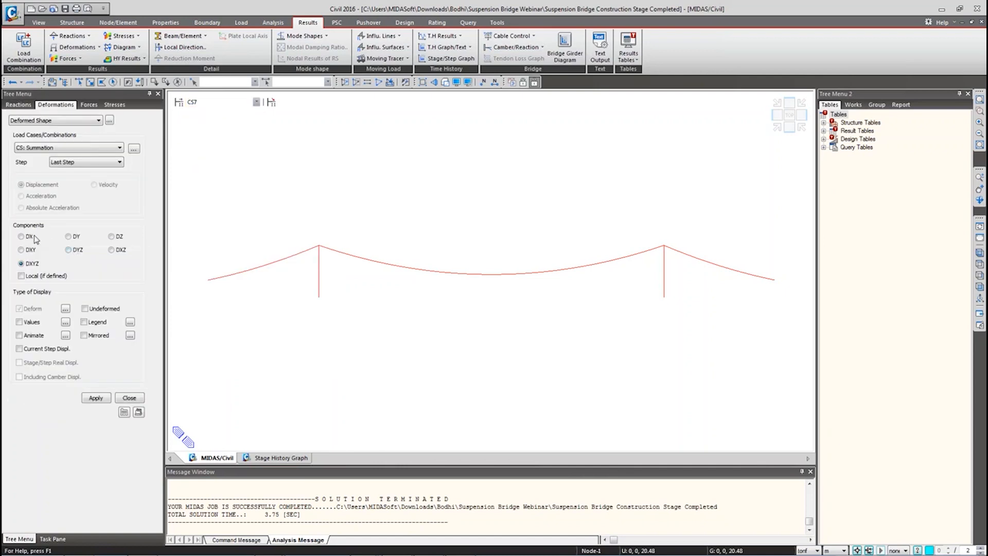
pyautogui.click(30, 238)
pyautogui.click(95, 399)
pyautogui.click(85, 309)
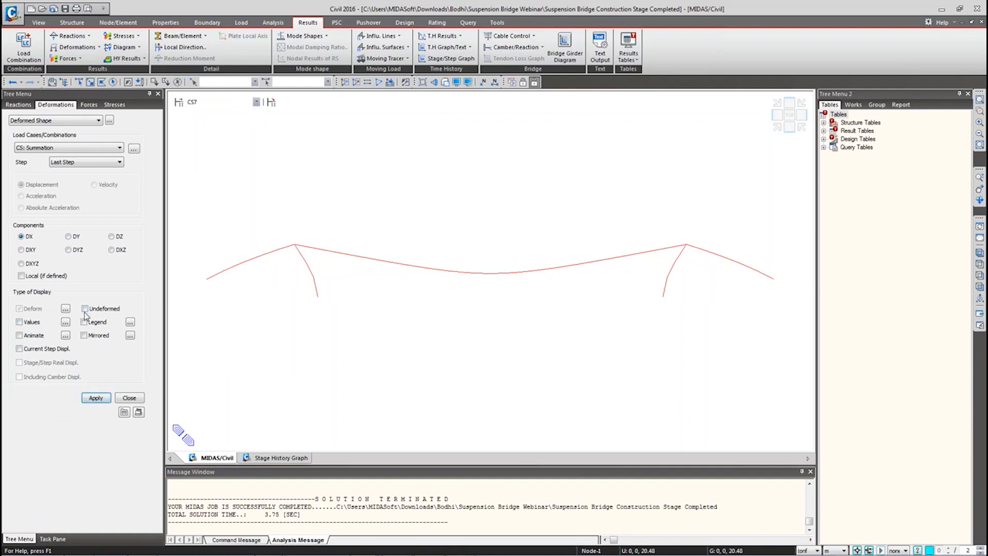
pyautogui.click(95, 399)
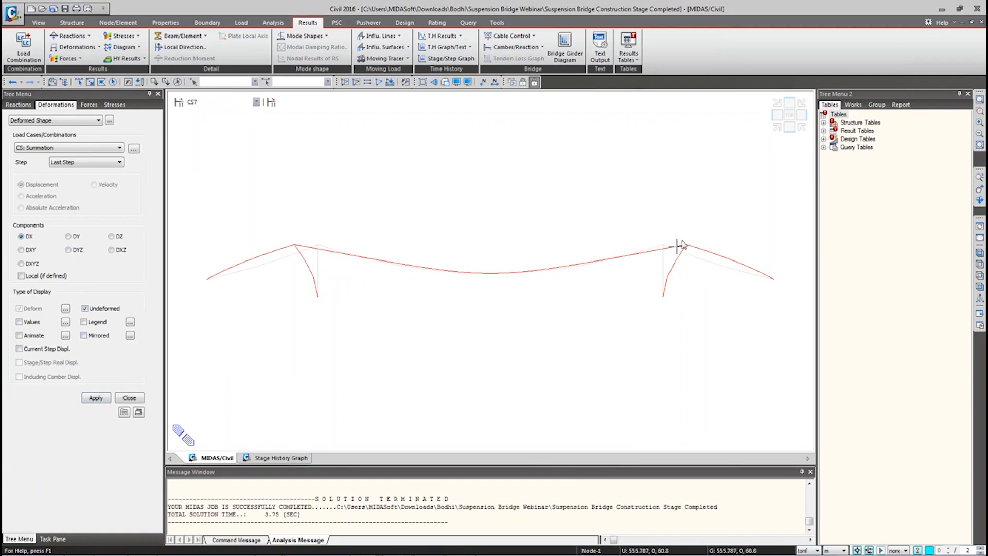
# Step: Review the Right Tower function (DX component, tower node) unchanged, then tick it for plotting
pyautogui.click(446, 58)
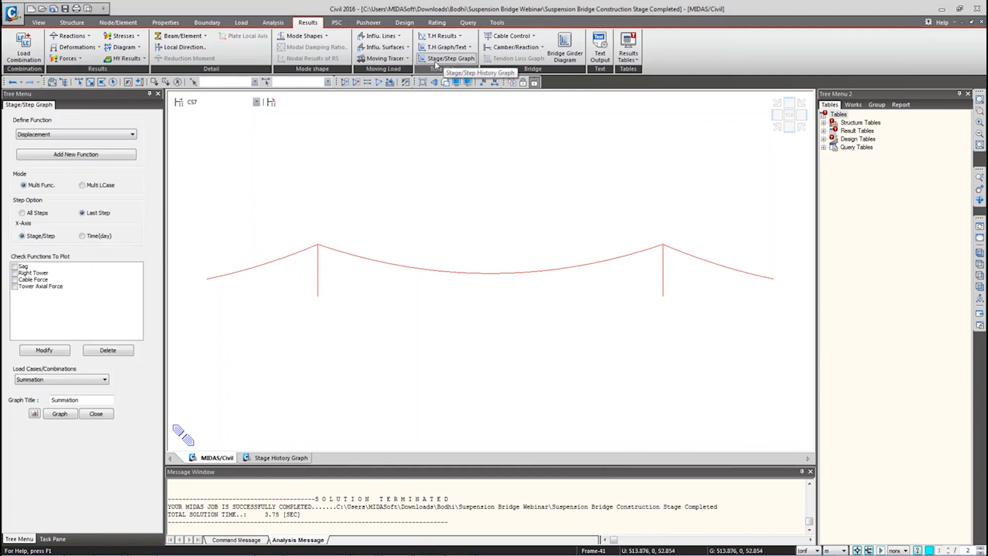
pyautogui.click(32, 273)
pyautogui.click(57, 350)
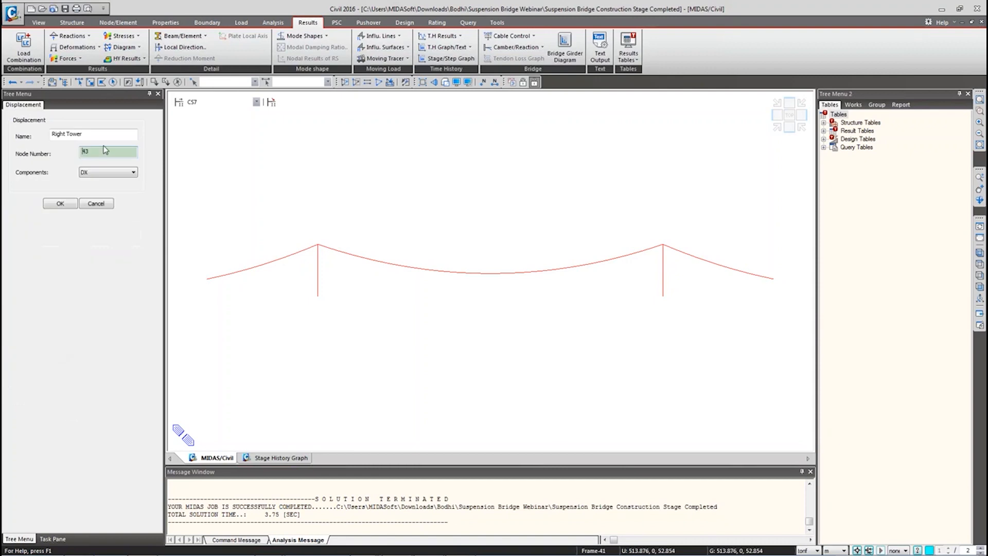
pyautogui.click(98, 173)
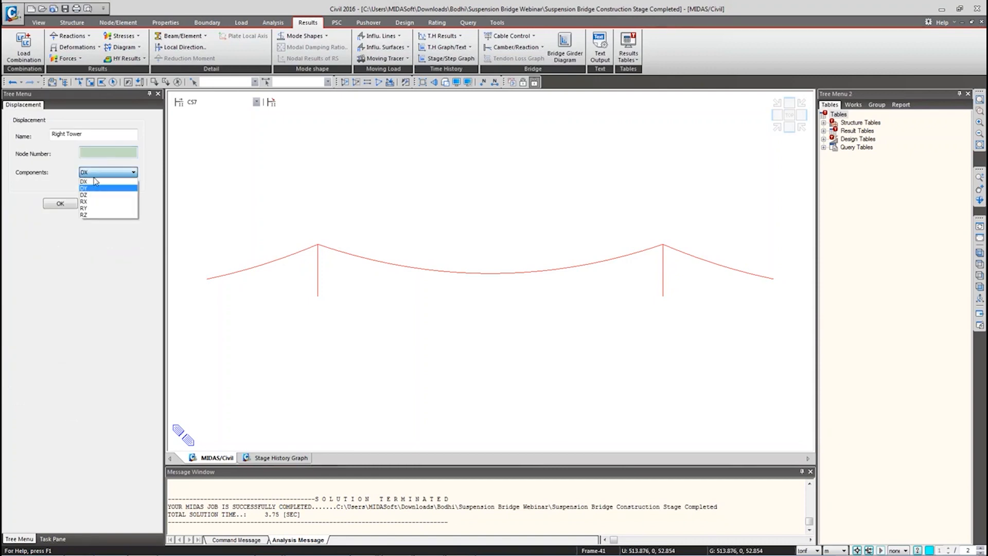
pyautogui.click(99, 176)
pyautogui.click(99, 153)
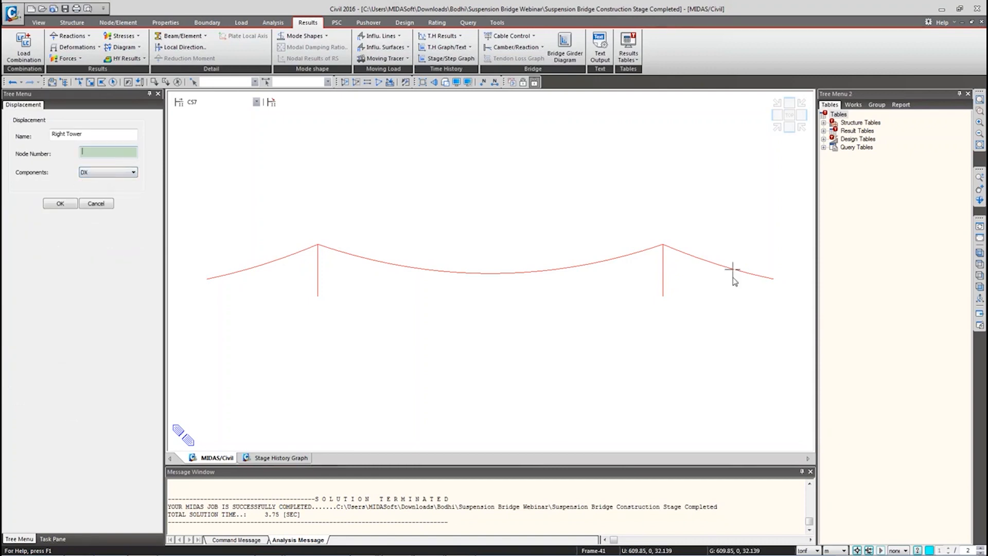
pyautogui.click(96, 203)
pyautogui.click(14, 273)
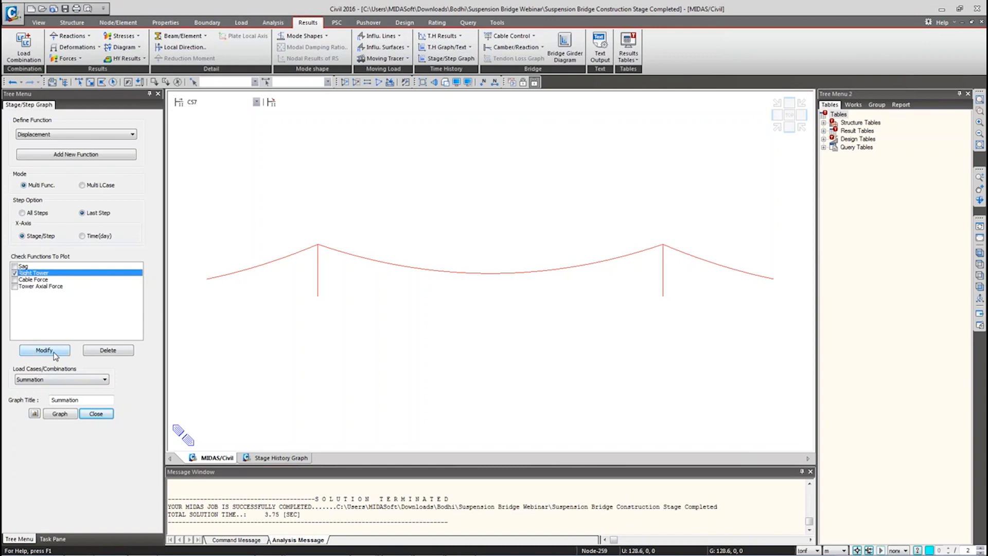
# Step: Plot and inspect the maximized Right Tower stage-history graph, then close both Right Tower and Sag graphs
pyautogui.click(66, 414)
pyautogui.click(972, 22)
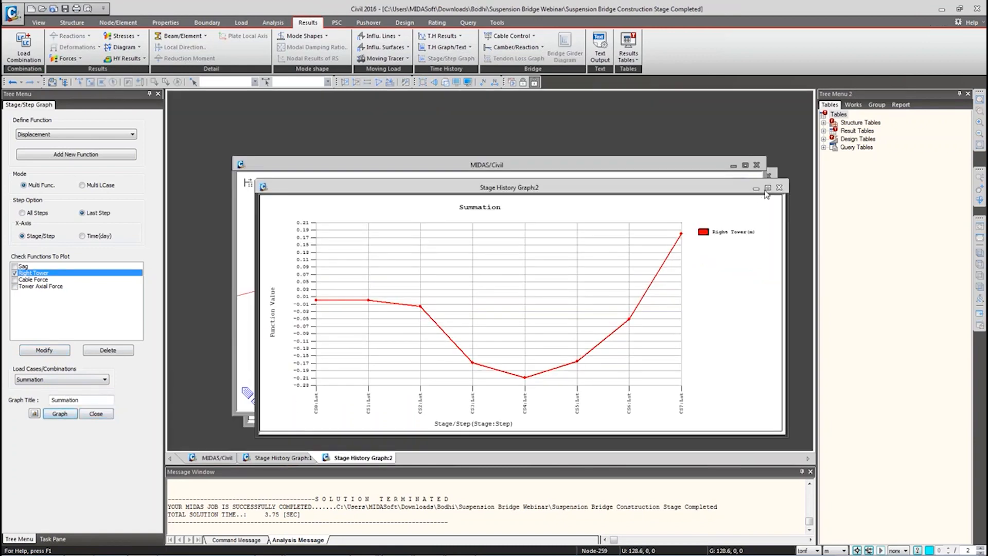
pyautogui.click(768, 189)
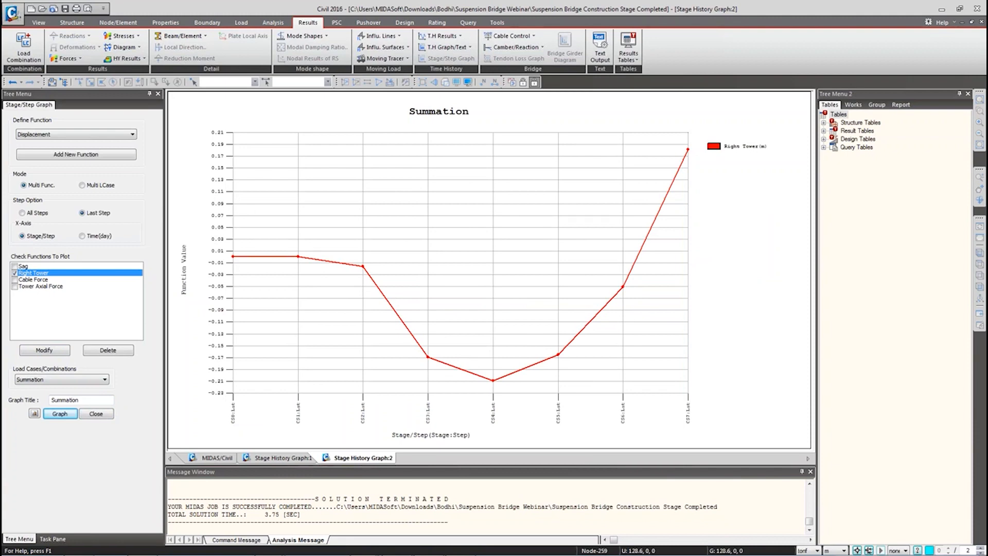
pyautogui.moveTo(564, 256)
pyautogui.mouseDown()
pyautogui.moveTo(726, 238)
pyautogui.moveTo(755, 256)
pyautogui.mouseUp()
pyautogui.moveTo(690, 153); pyautogui.dragTo(689, 253)
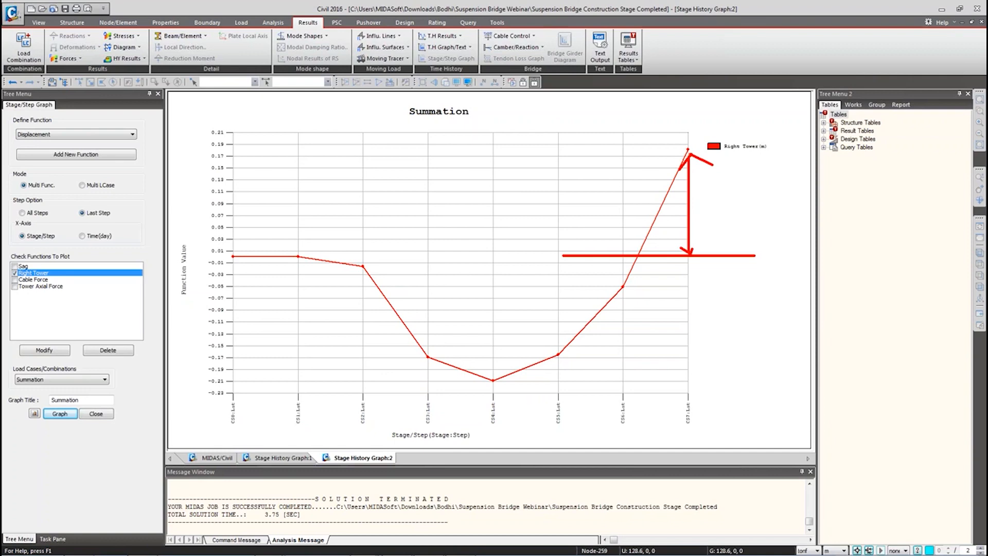
pyautogui.moveTo(219, 237); pyautogui.dragTo(255, 268)
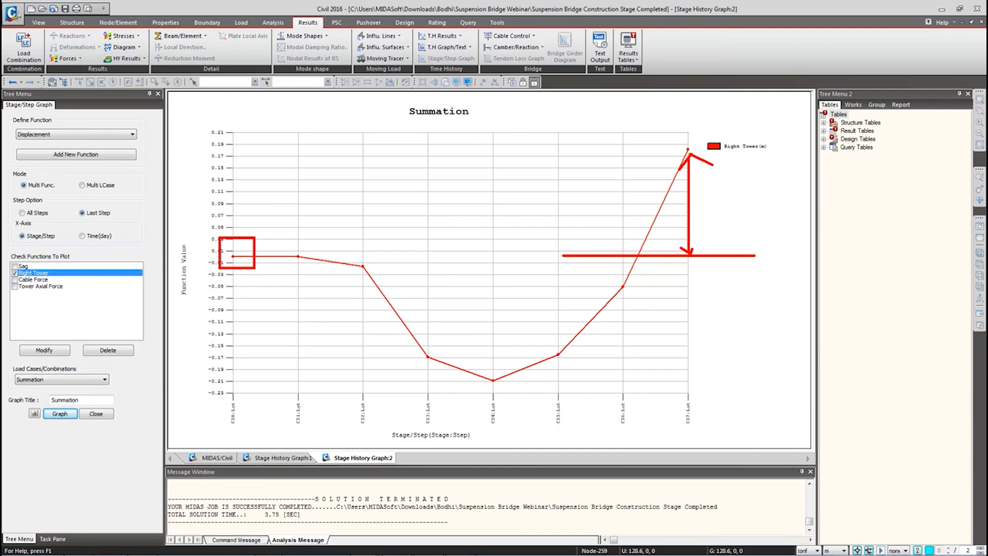
pyautogui.press('Escape')
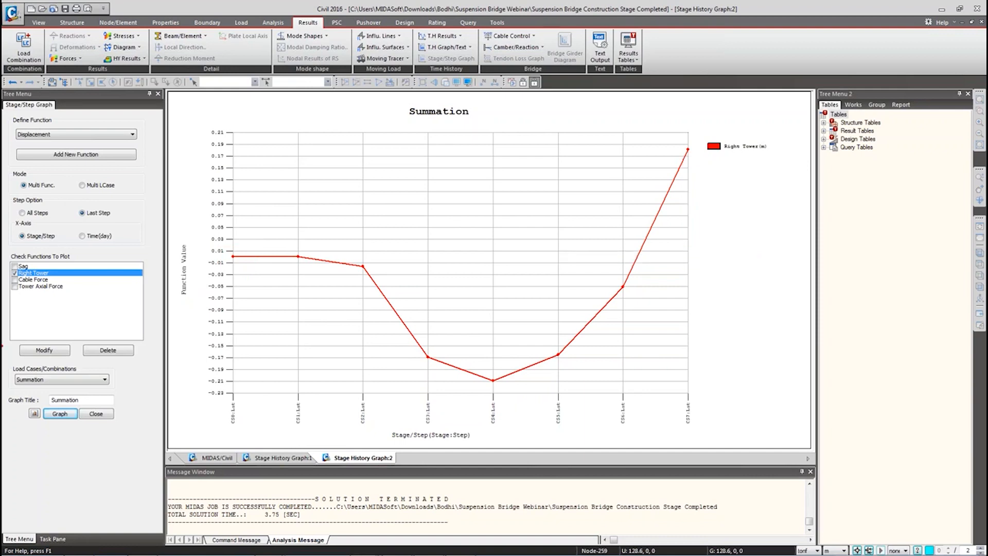
pyautogui.middleClick(354, 457)
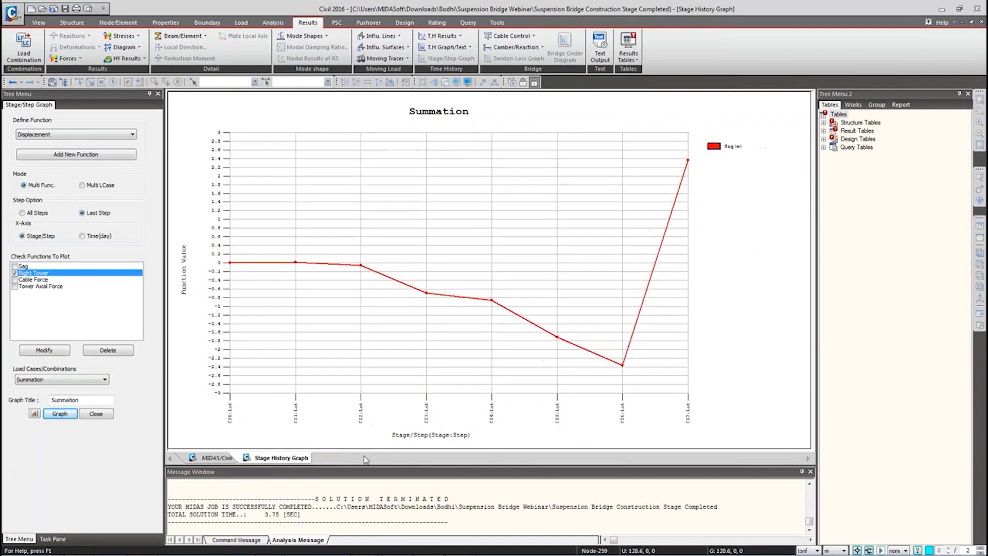
pyautogui.middleClick(259, 457)
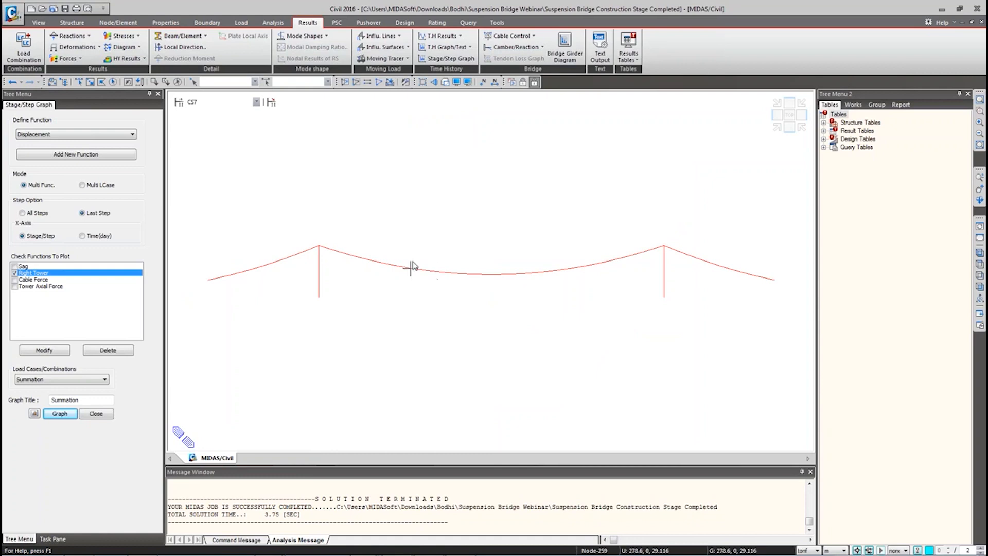
# Step: Draw beam force/moment results on the bridge, then switch the display to beam diagrams
pyautogui.click(96, 414)
pyautogui.rightClick(371, 205)
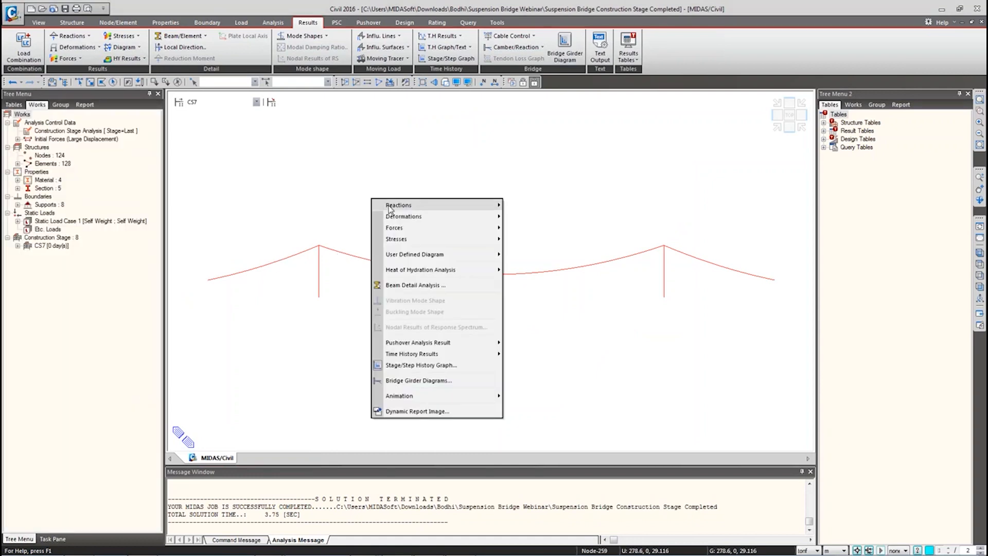
pyautogui.moveTo(419, 227)
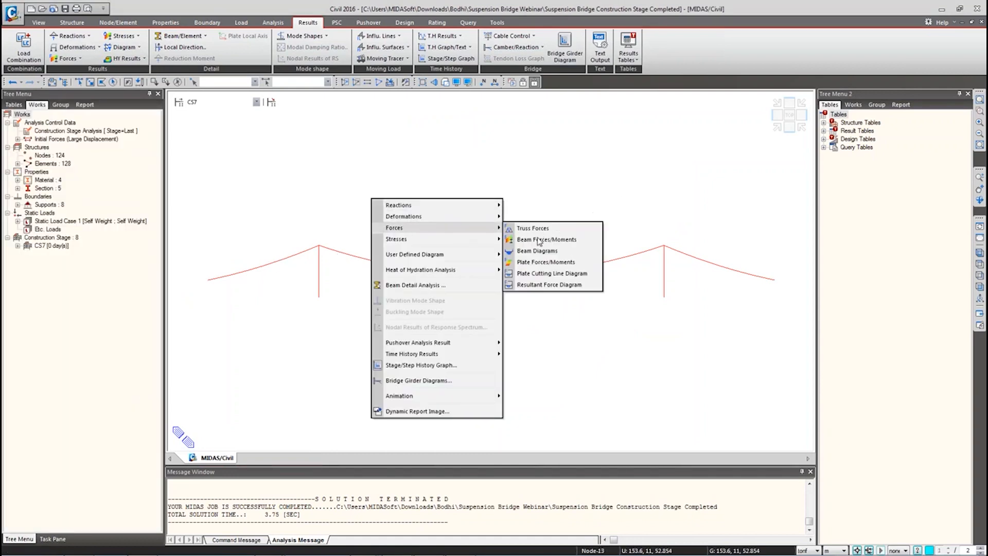
pyautogui.click(538, 245)
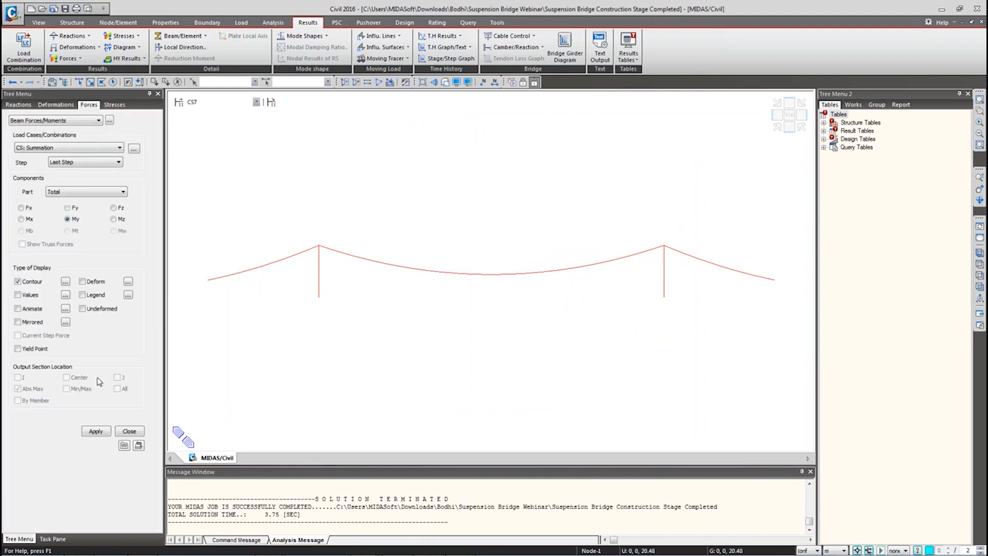
pyautogui.click(96, 431)
pyautogui.click(98, 121)
pyautogui.click(36, 130)
pyautogui.click(96, 509)
# Step: Show the beam diagrams for construction stage CS0 with the colour legend turned on
pyautogui.click(220, 103)
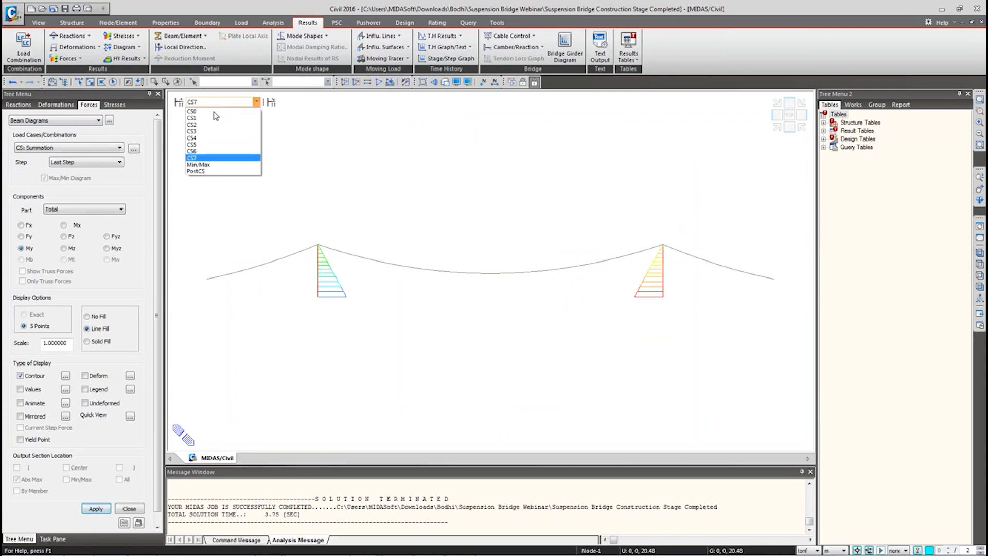
pyautogui.click(214, 111)
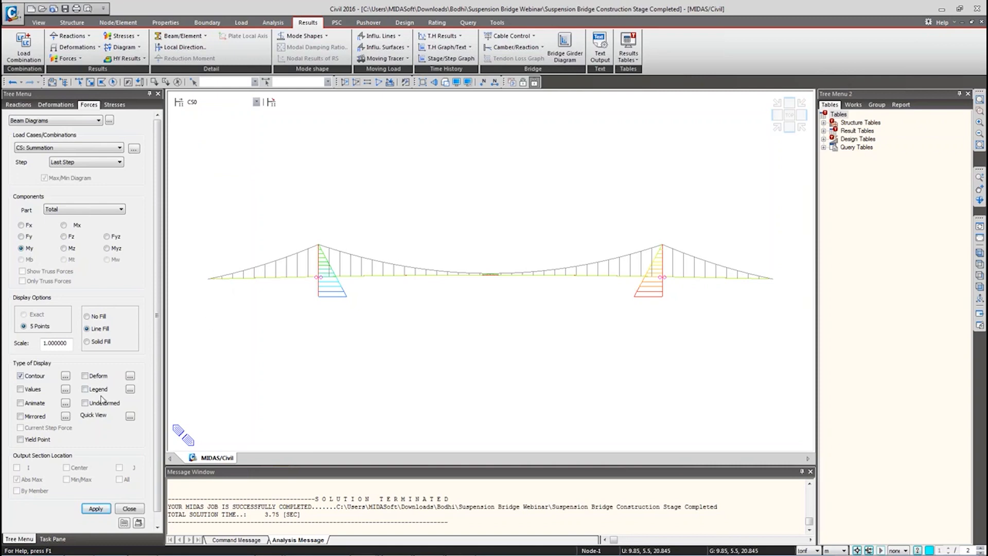
pyautogui.click(85, 390)
pyautogui.click(96, 508)
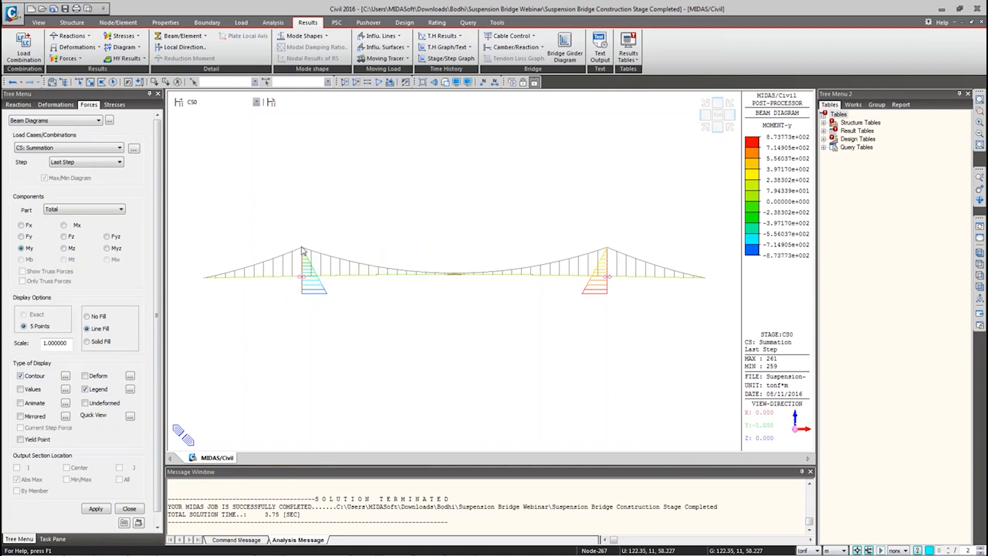
pyautogui.click(444, 58)
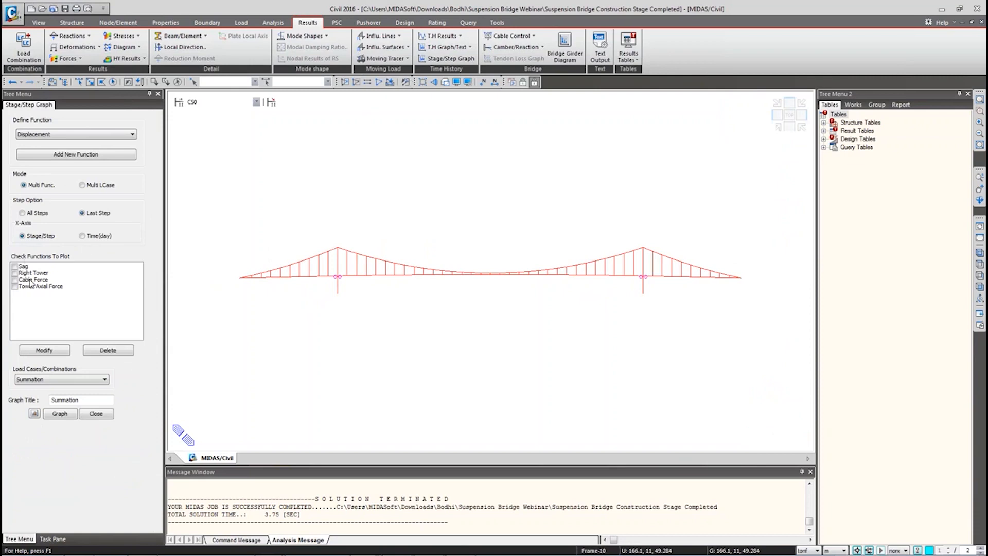
# Step: Review the Cable Force function definition, keeping I-Node as its force point
pyautogui.click(32, 279)
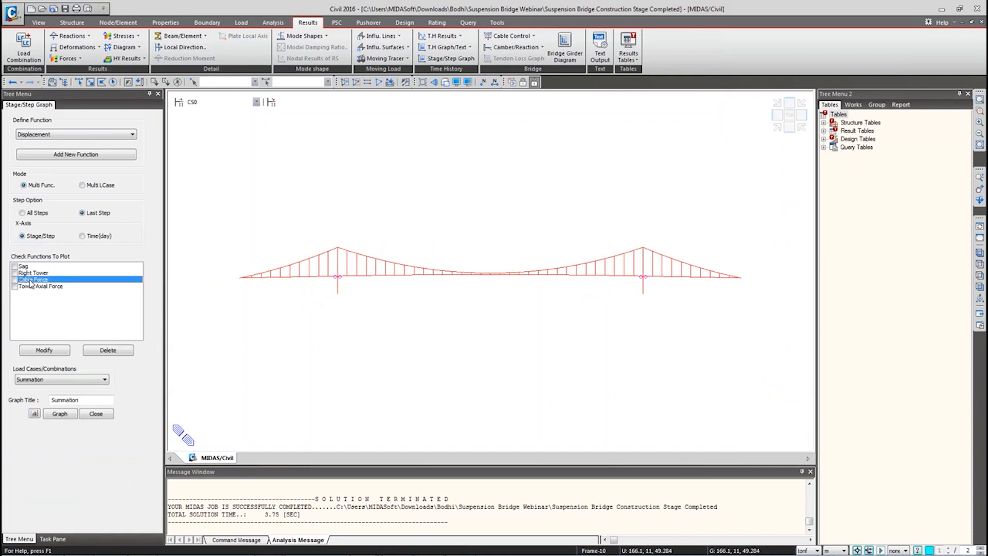
pyautogui.click(52, 134)
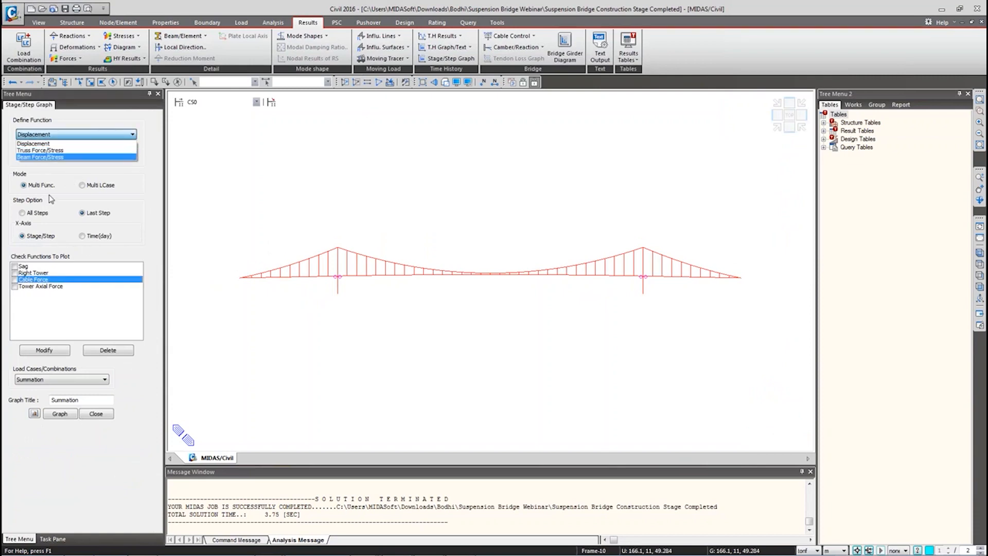
pyautogui.click(44, 351)
pyautogui.click(89, 154)
pyautogui.click(125, 187)
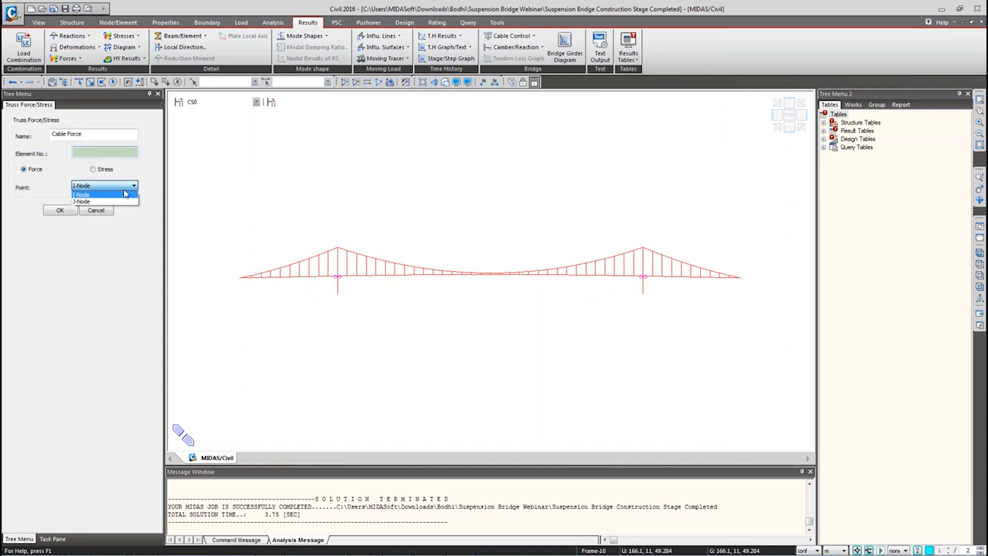
pyautogui.click(65, 194)
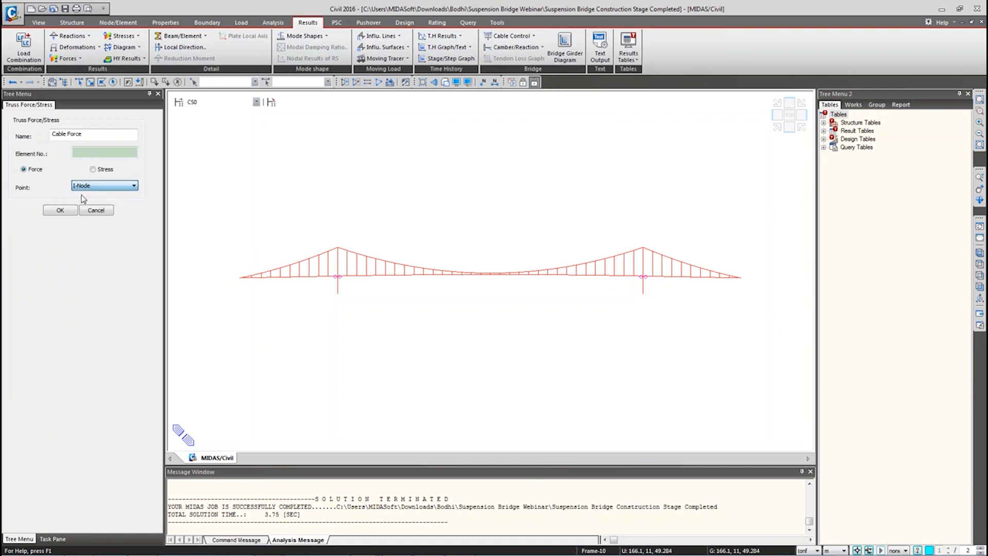
pyautogui.click(96, 210)
# Step: Review Tower Axial Force (Axial component), then graph Cable Force and Tower Axial Force across stages
pyautogui.click(40, 287)
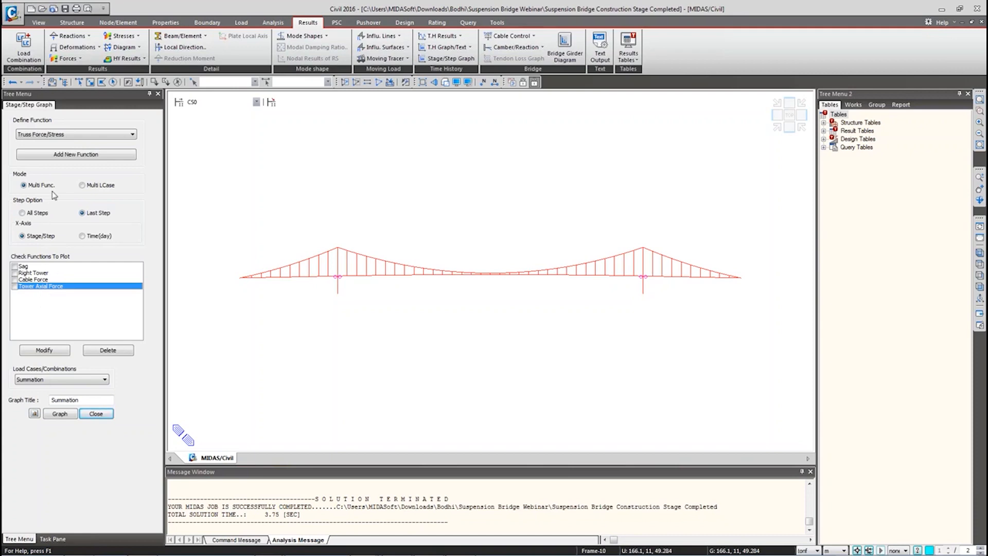
pyautogui.click(44, 134)
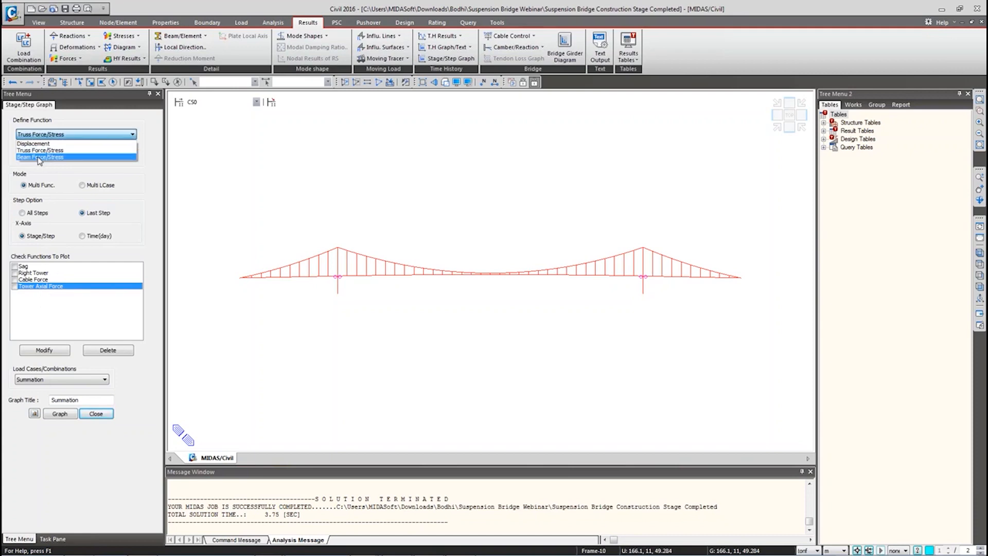
pyautogui.click(7, 158)
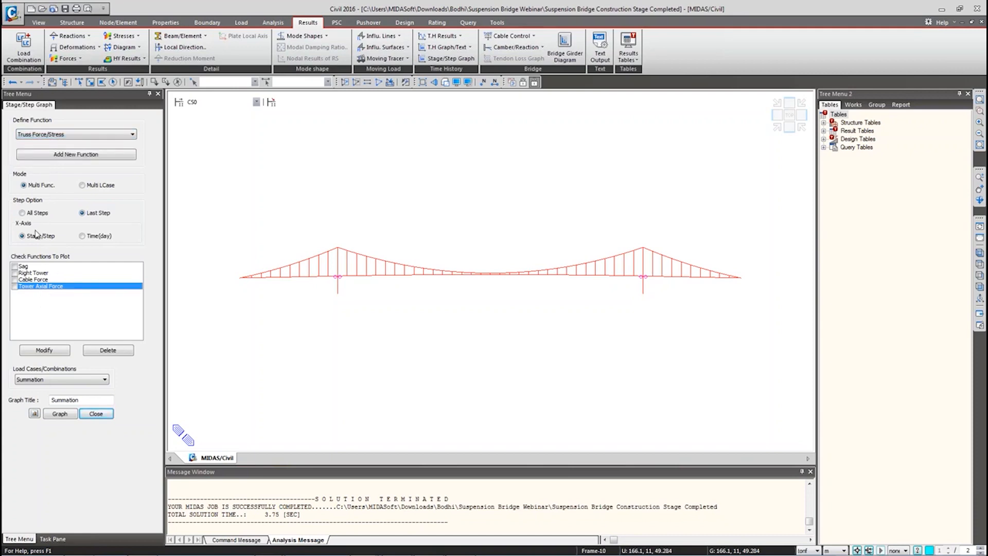
pyautogui.click(44, 351)
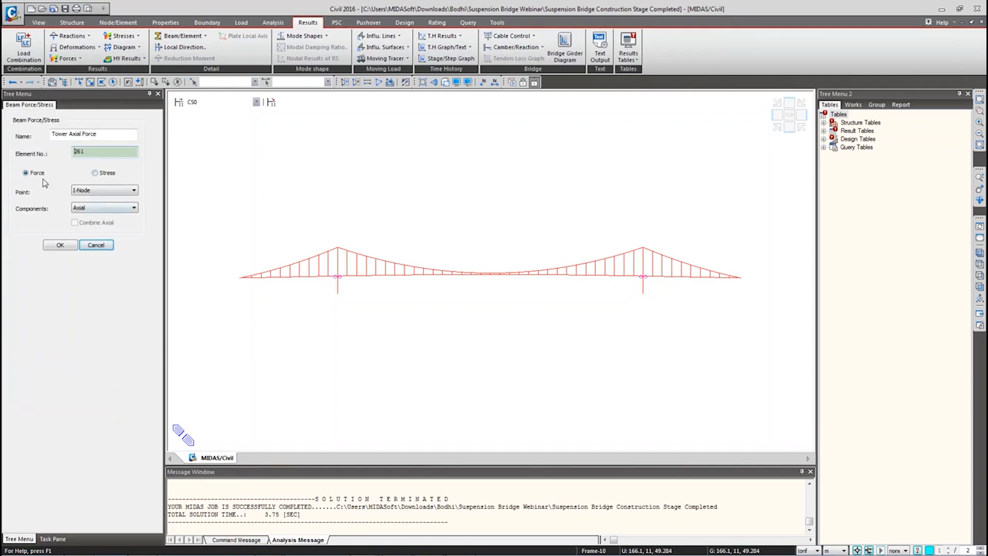
pyautogui.click(93, 208)
pyautogui.click(90, 216)
pyautogui.click(96, 245)
pyautogui.click(16, 280)
pyautogui.click(15, 286)
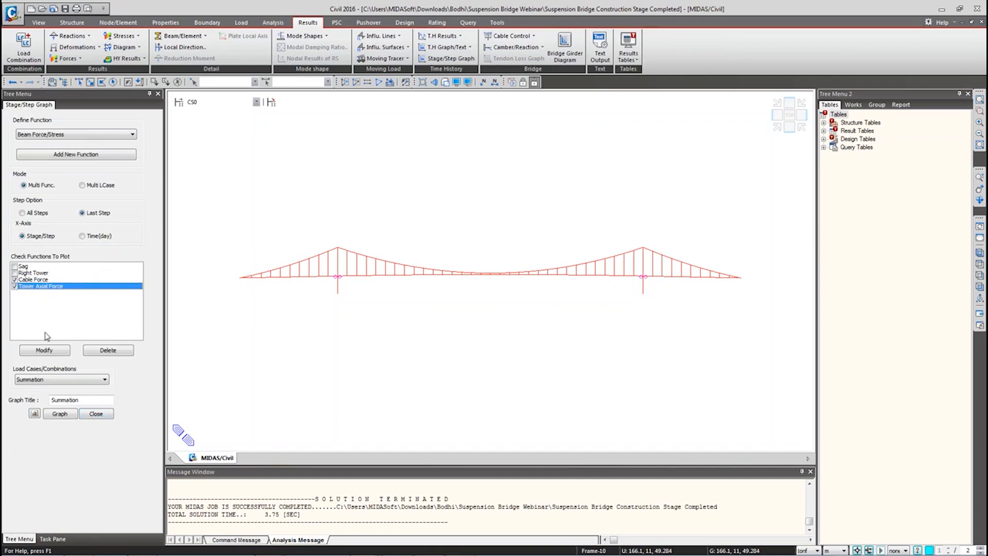
pyautogui.click(60, 414)
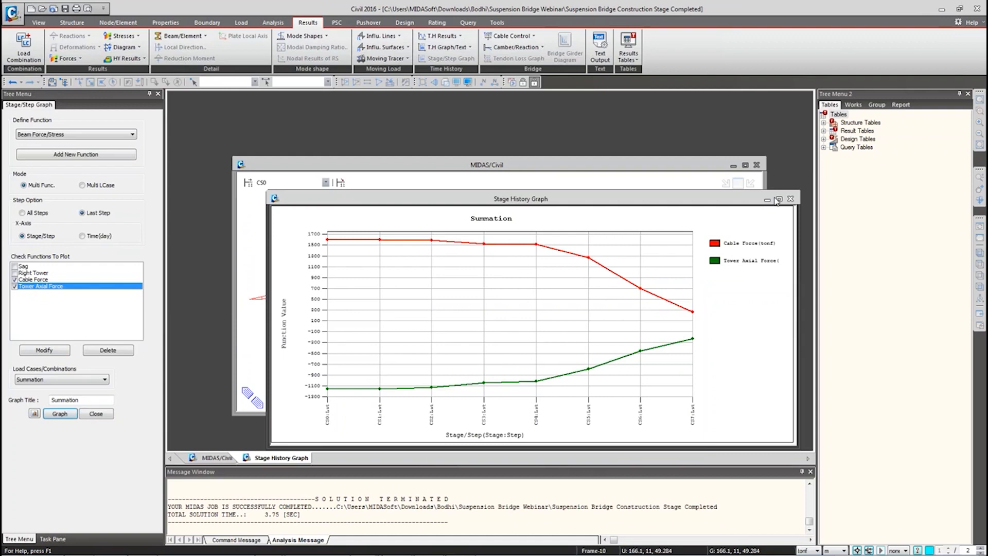
# Step: Maximize the Summation stage history graph, then close it to return to the CS0 model
pyautogui.click(777, 199)
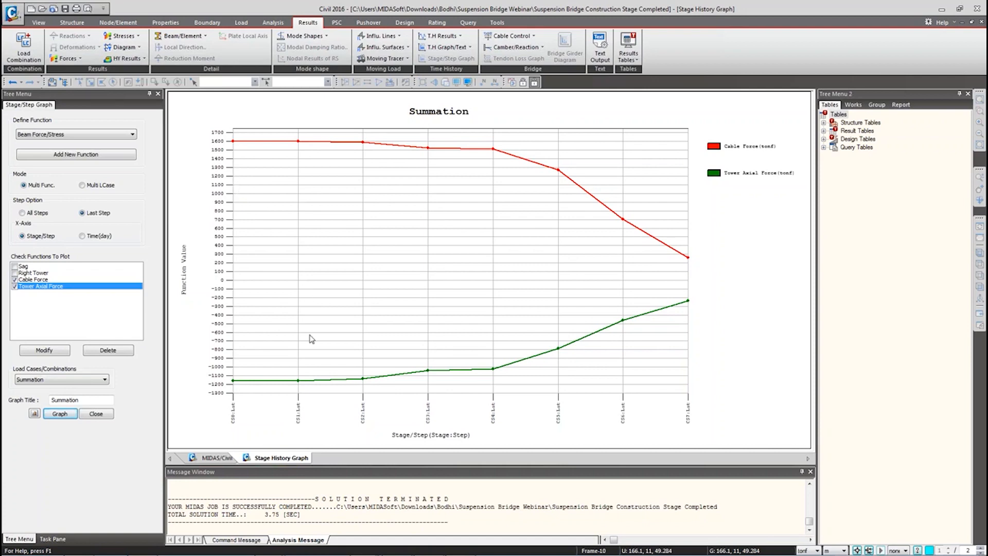
pyautogui.middleClick(278, 459)
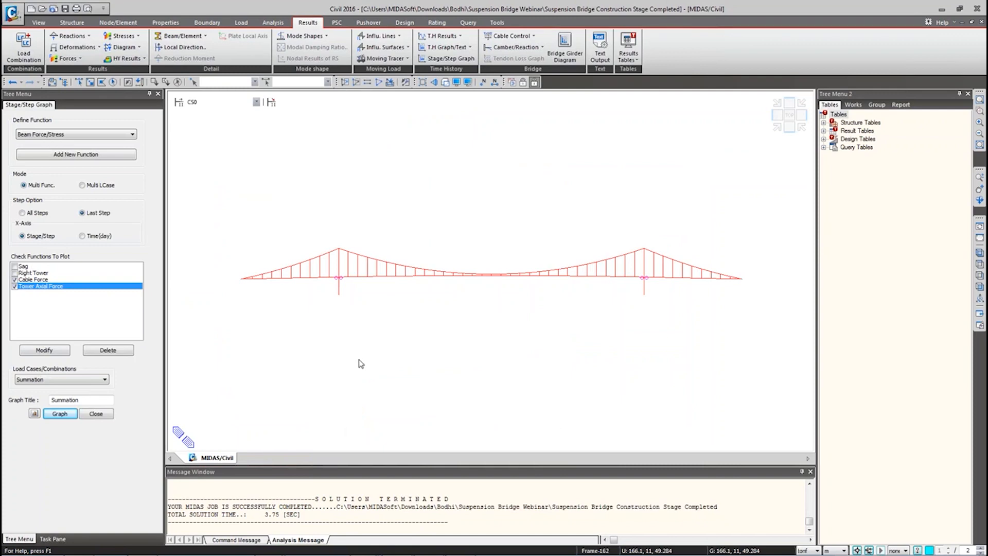
# Step: Rotate the bridge into an oblique 3D view and show its structure, boundary and load groups
pyautogui.keyDown('ctrl'); pyautogui.moveTo(341, 343); pyautogui.dragTo(377, 354, button='middle'); pyautogui.keyUp('ctrl')
pyautogui.scroll(5, 422, 319)
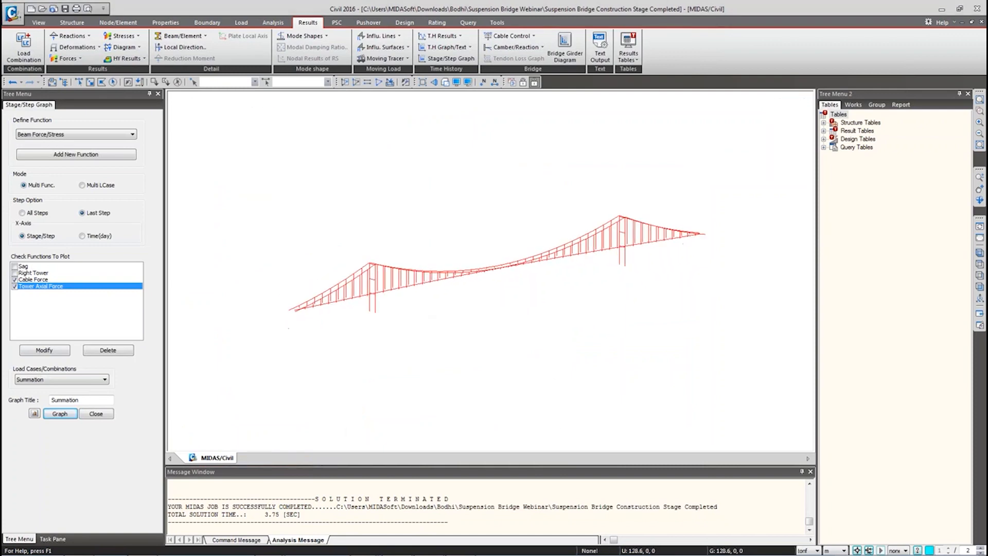
pyautogui.click(107, 413)
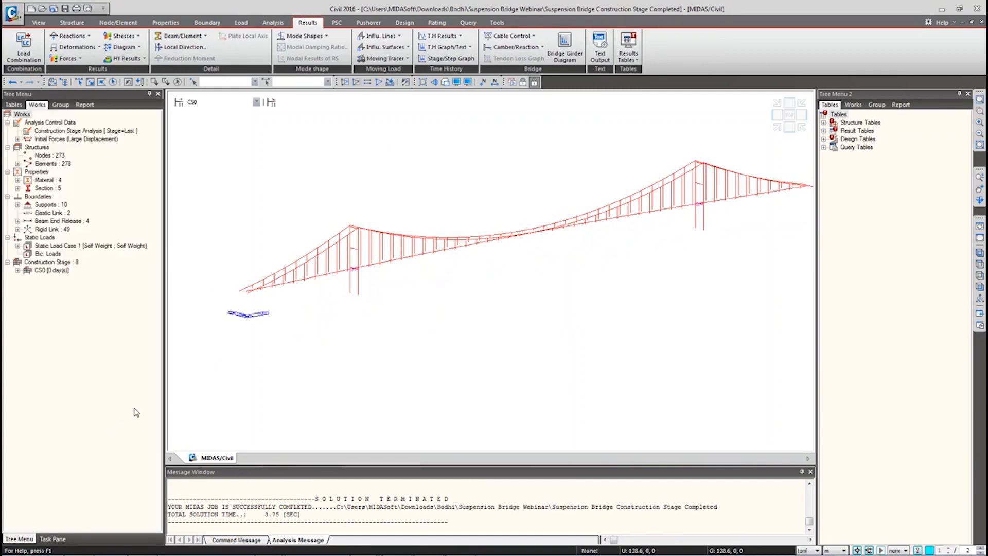
pyautogui.click(61, 105)
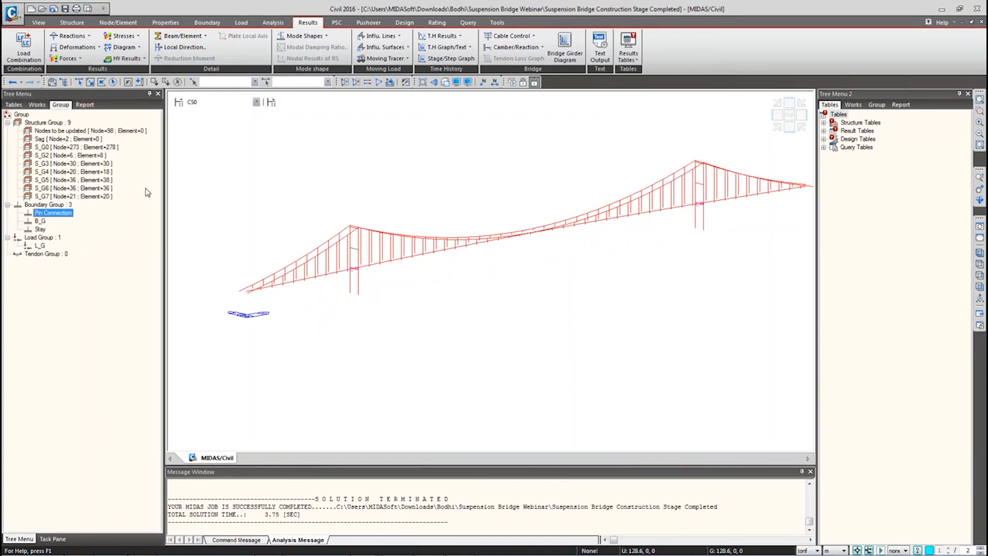
pyautogui.keyDown('ctrl'); pyautogui.moveTo(374, 242); pyautogui.dragTo(338, 259, button='middle'); pyautogui.keyUp('ctrl')
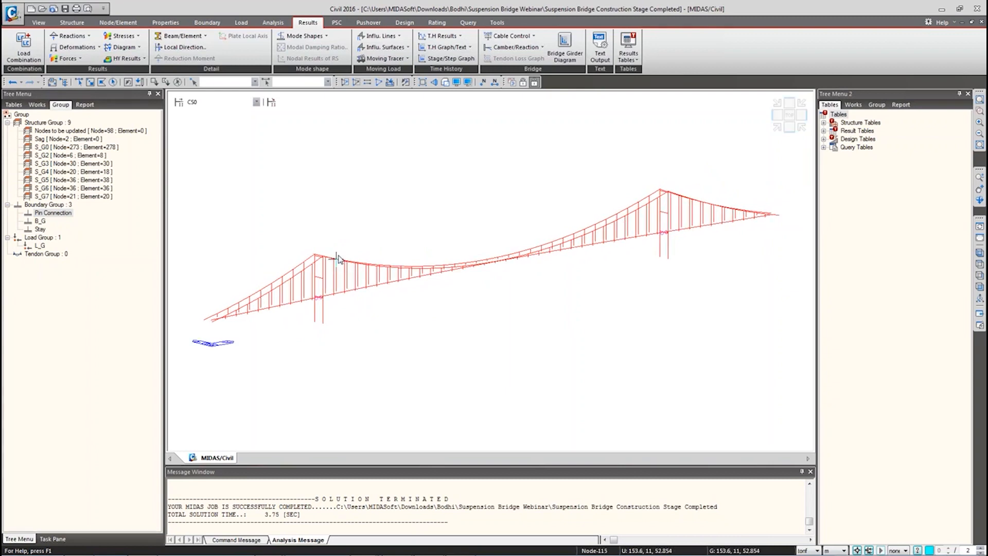
pyautogui.moveTo(338, 257)
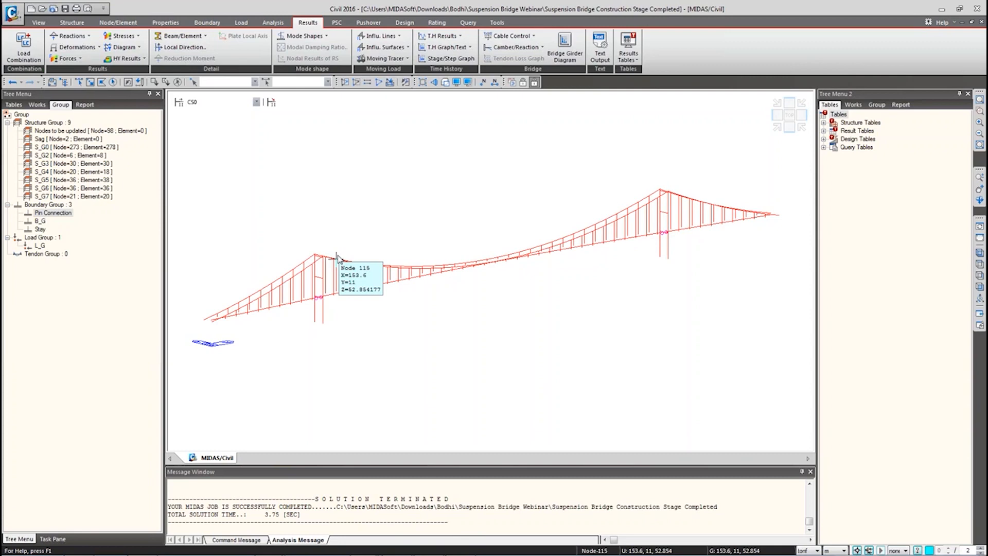
# Step: Switch to PowerPoint and advance to slide 15, Construction Stage Layout
pyautogui.click(402, 545)
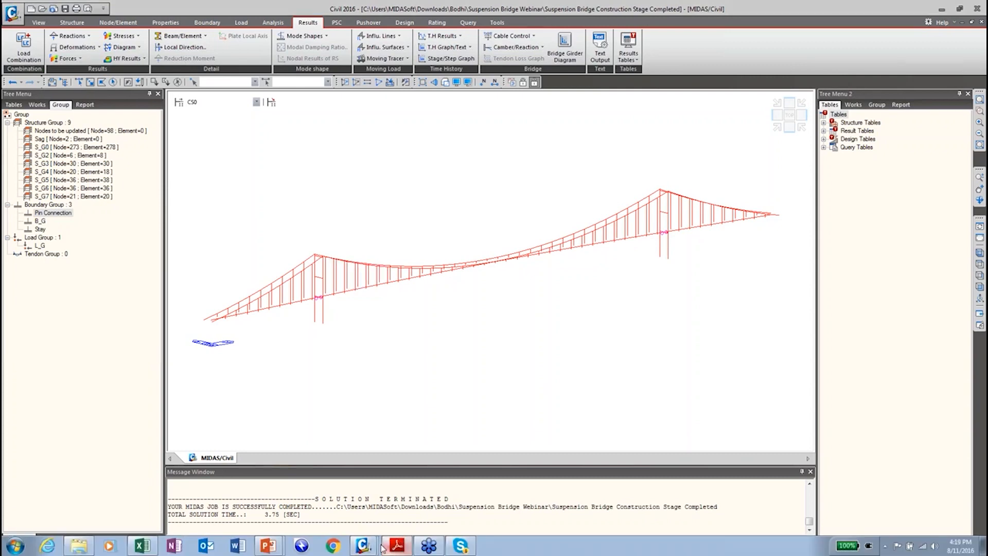
pyautogui.moveTo(268, 545)
pyautogui.click(263, 524)
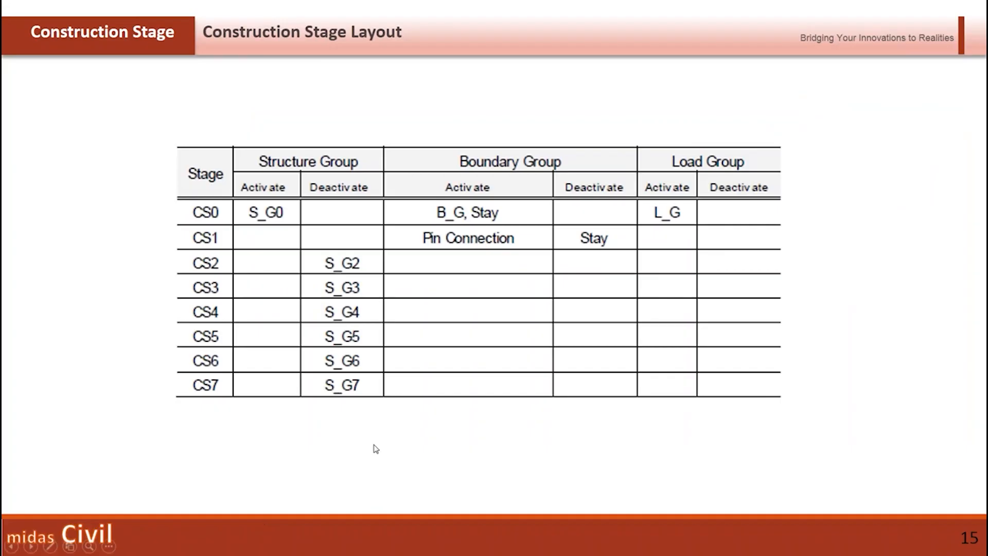
pyautogui.click(374, 446)
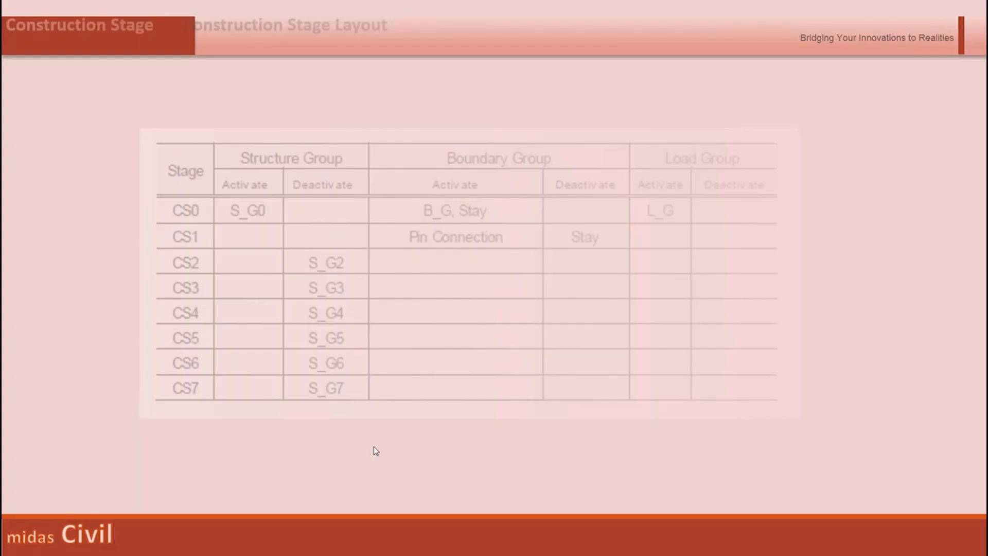